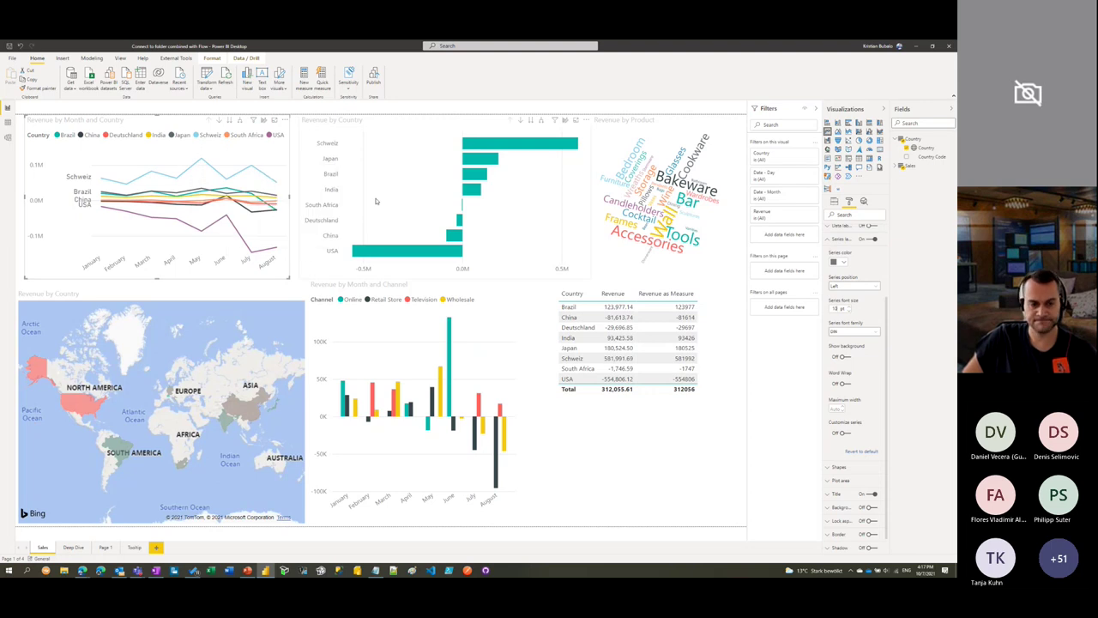
# Switch to the PowerPoint presentation and show the slide on Power BI Goals automated status rules
pyautogui.click(247, 570)
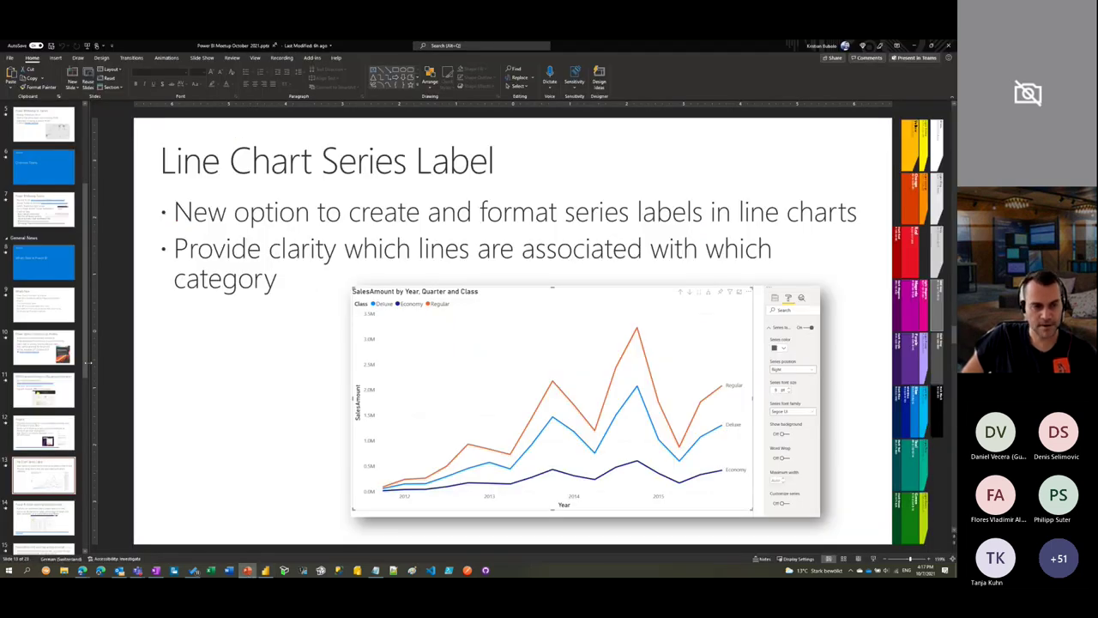
pyautogui.scroll(-3, 51, 386)
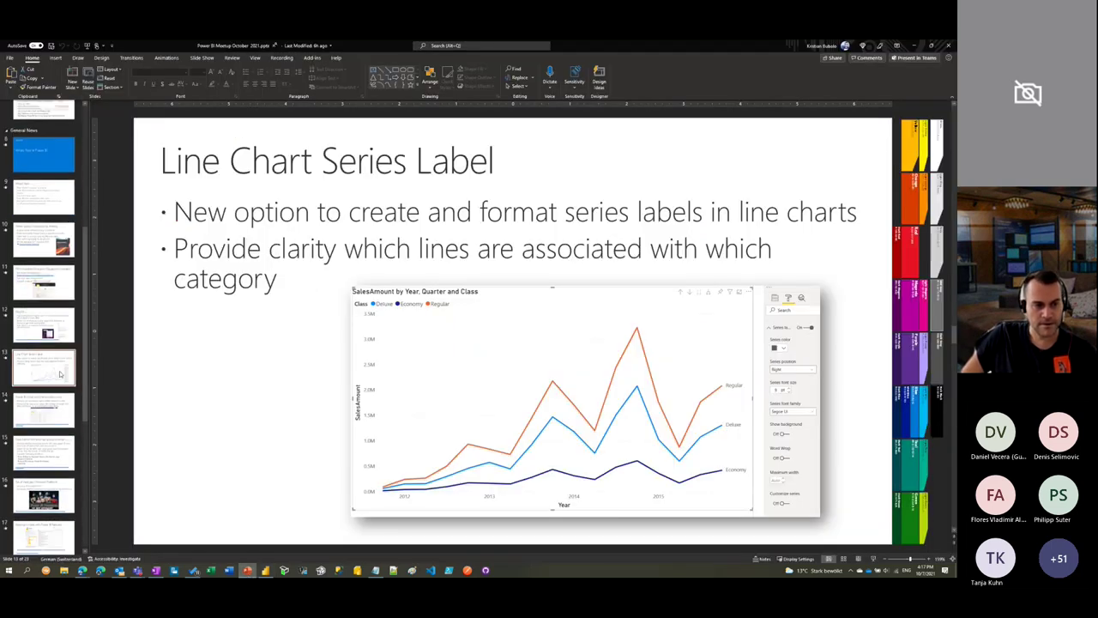
pyautogui.click(62, 417)
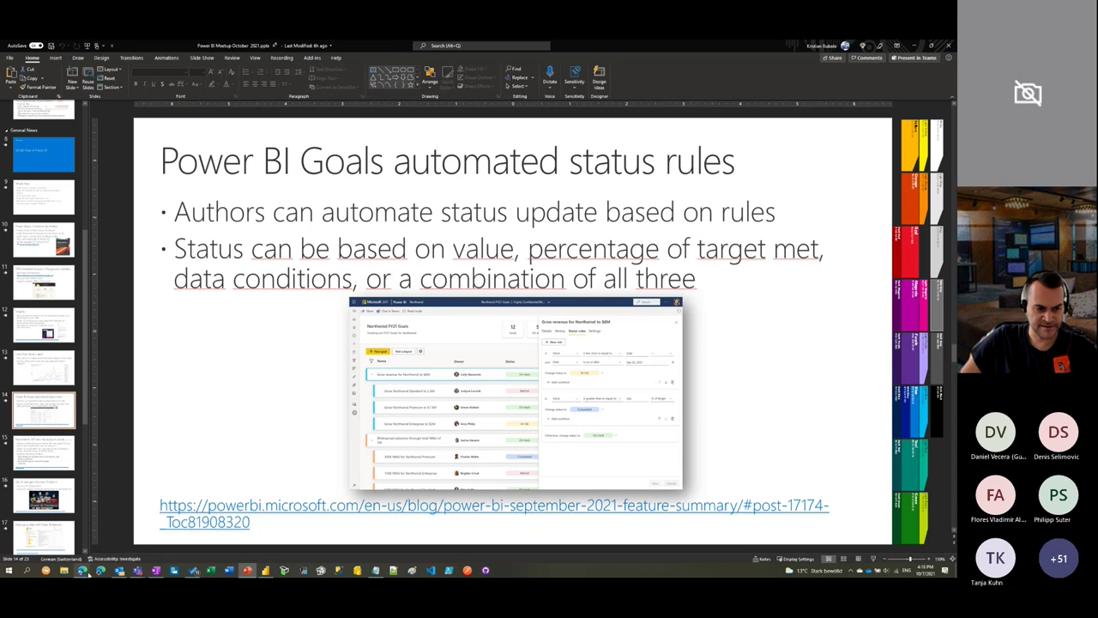
# Switch to Power BI in the browser and open the PBI Meetup scorecard from the PPU KB workspace
pyautogui.click(82, 570)
pyautogui.click(108, 540)
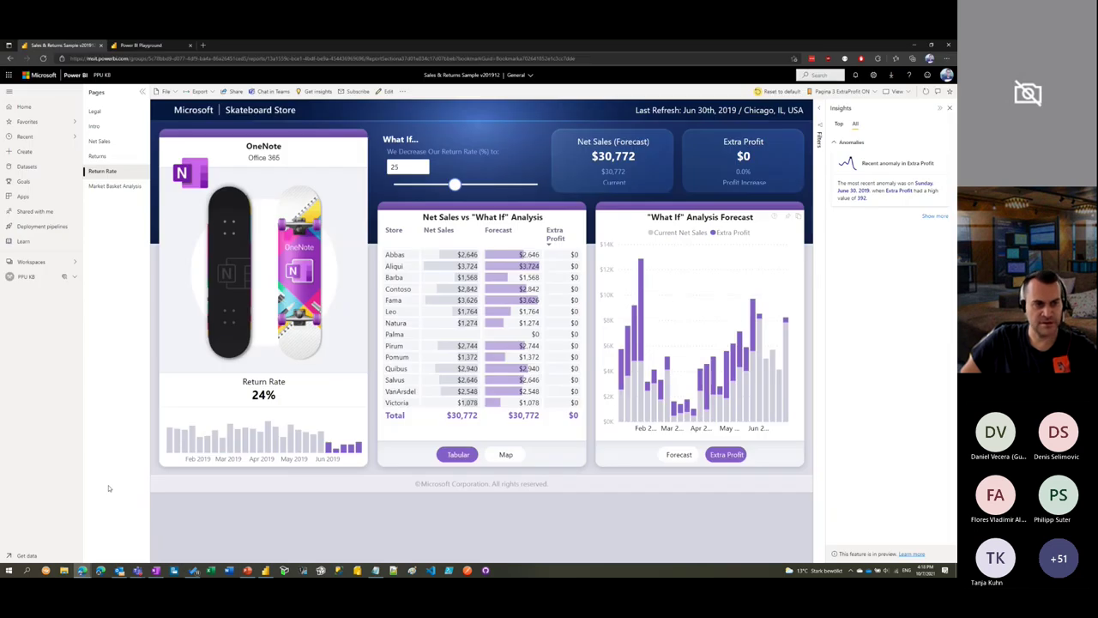
pyautogui.click(26, 276)
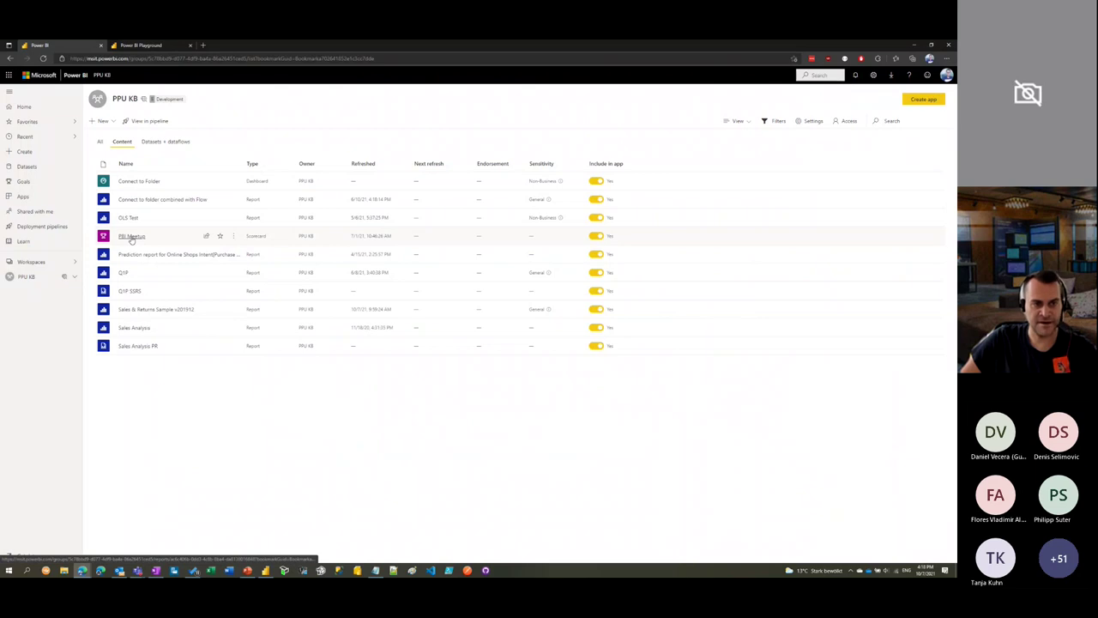
pyautogui.click(131, 235)
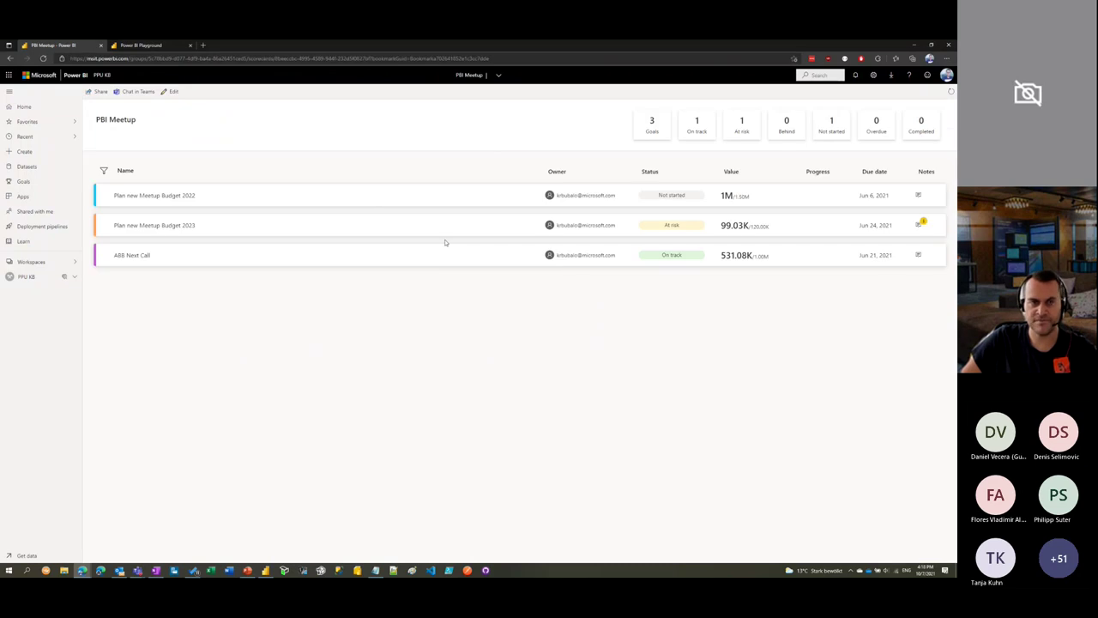
# Open the goal Plan new Meetup Budget 2023 for editing and mark its Current and Target fields on screen
pyautogui.click(169, 91)
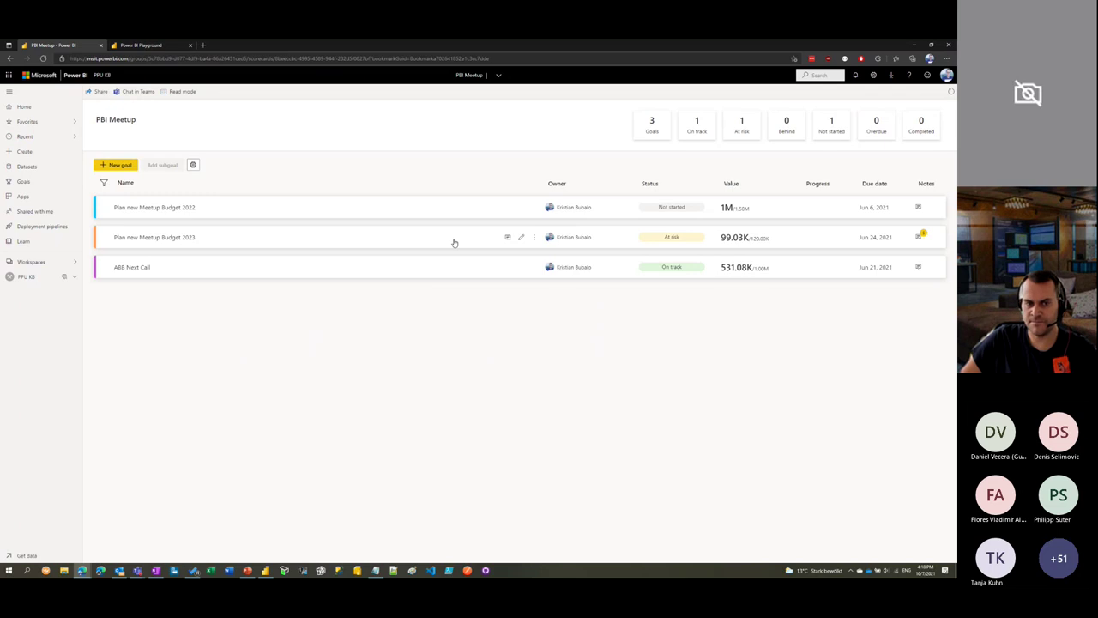
pyautogui.click(521, 240)
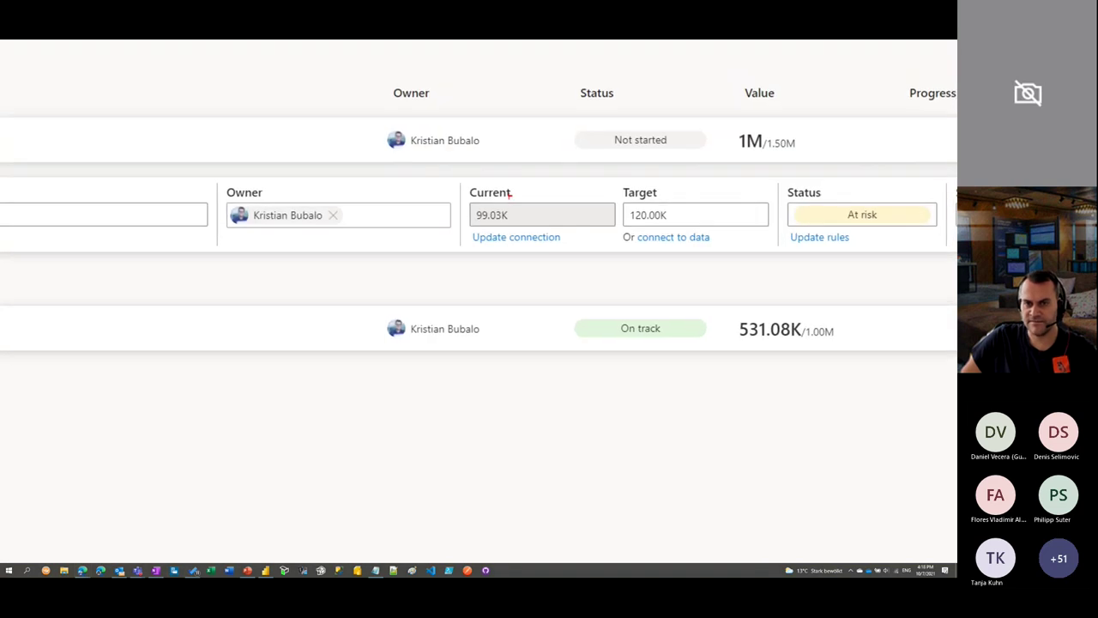
pyautogui.moveTo(460, 177); pyautogui.dragTo(572, 247)
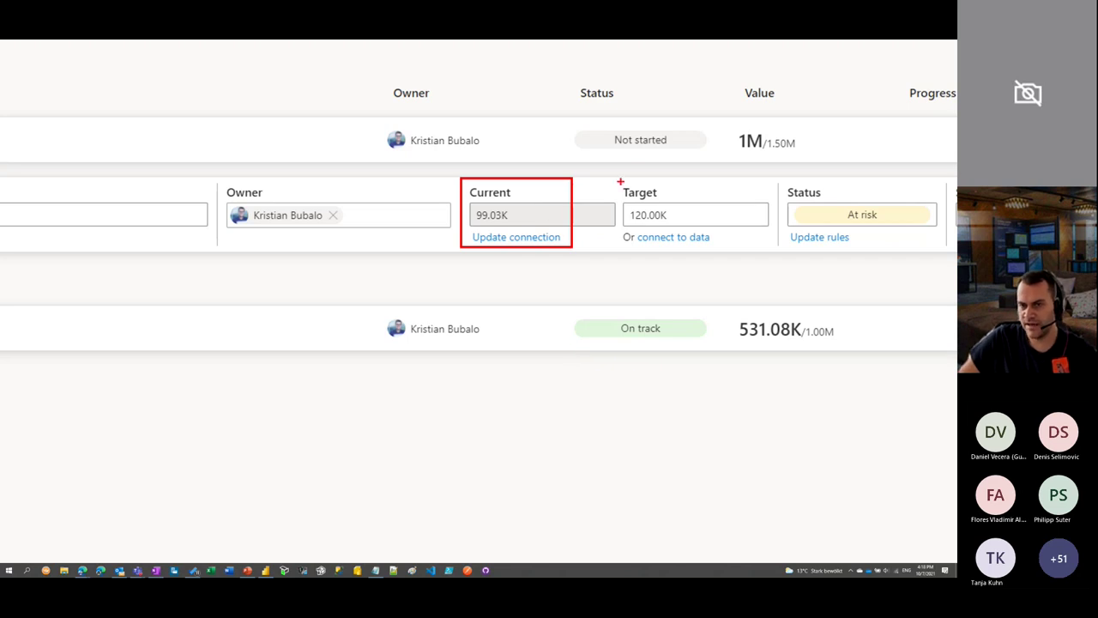
pyautogui.moveTo(619, 180); pyautogui.dragTo(713, 247)
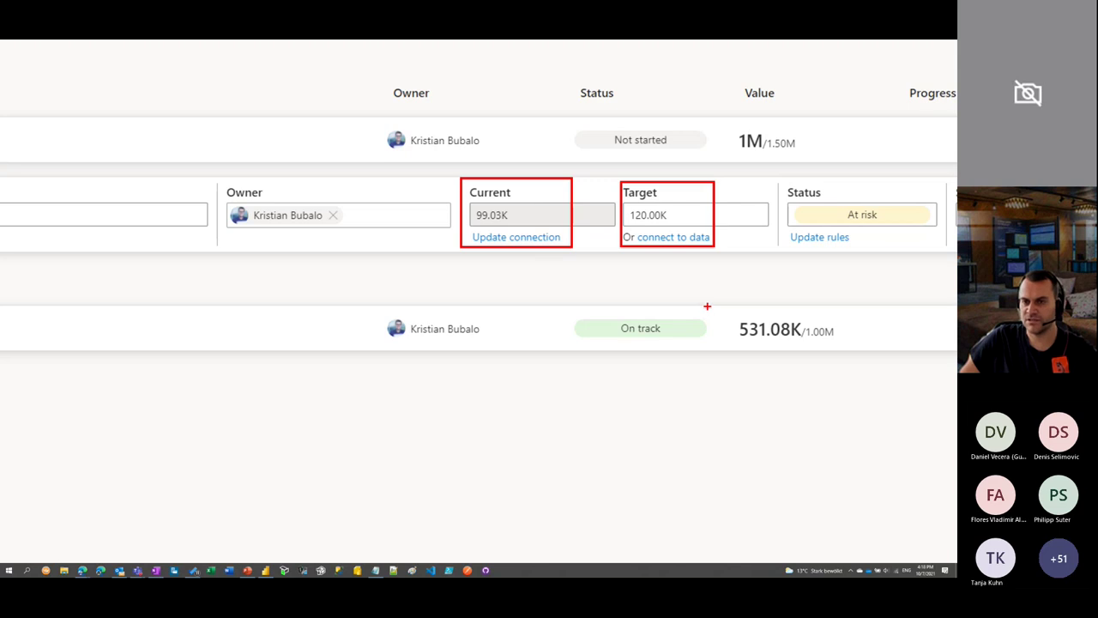
pyautogui.press('Escape')
# Try a manual target of 123085121 for the goal and mark the option to connect the target to data
pyautogui.click(663, 245)
pyautogui.write('123085121')
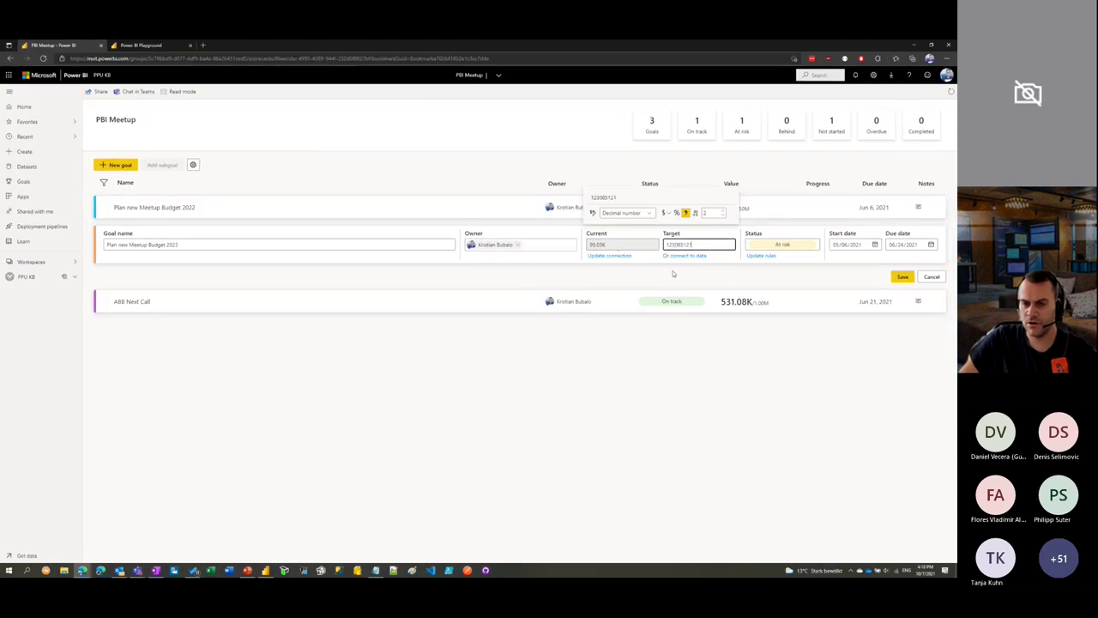
pyautogui.hotkey('ctrl', '1')
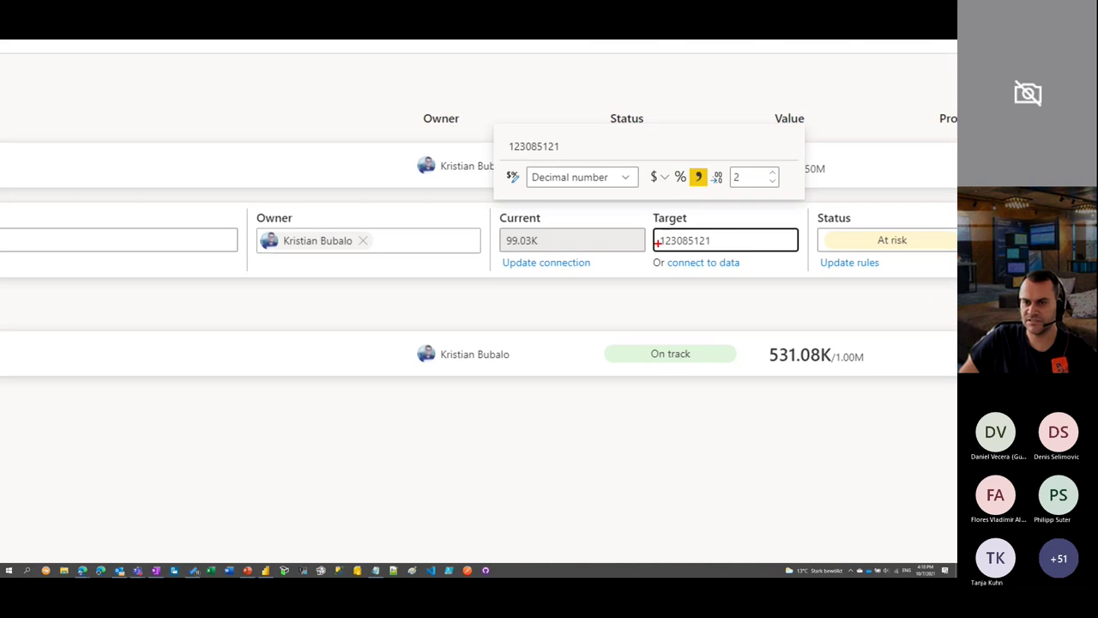
pyautogui.moveTo(651, 252); pyautogui.dragTo(778, 288)
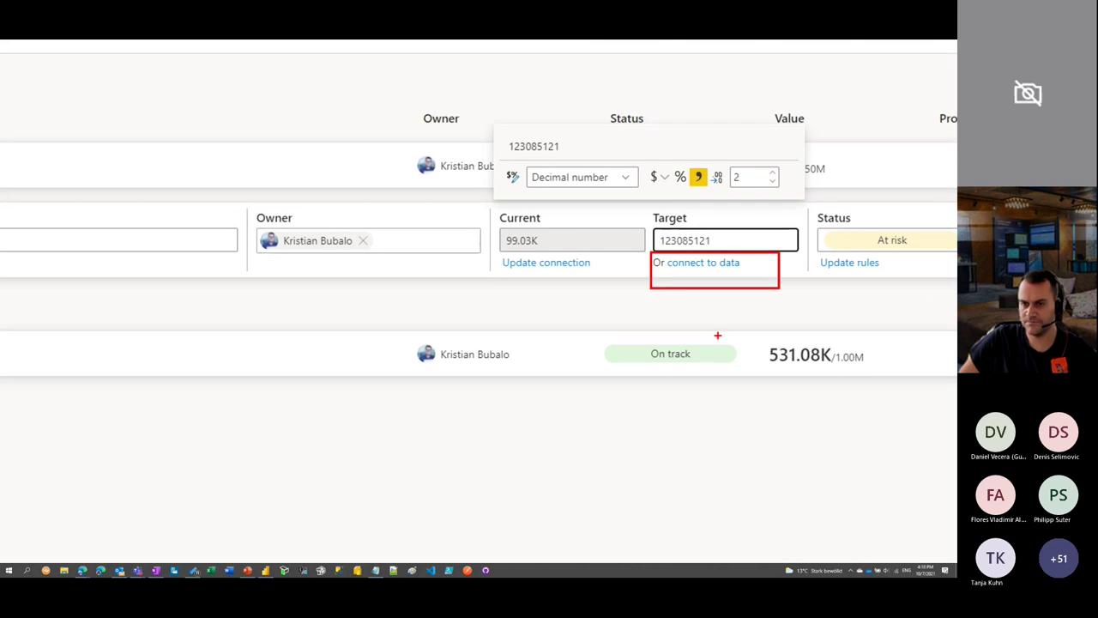
pyautogui.press('Escape')
# Set the target of the Plan new Meetup Budget 2023 goal to 120000
pyautogui.press('BackSpace')
pyautogui.press('BackSpace')
pyautogui.press('BackSpace')
pyautogui.press('BackSpace')
pyautogui.press('BackSpace')
pyautogui.press('BackSpace')
pyautogui.press('BackSpace')
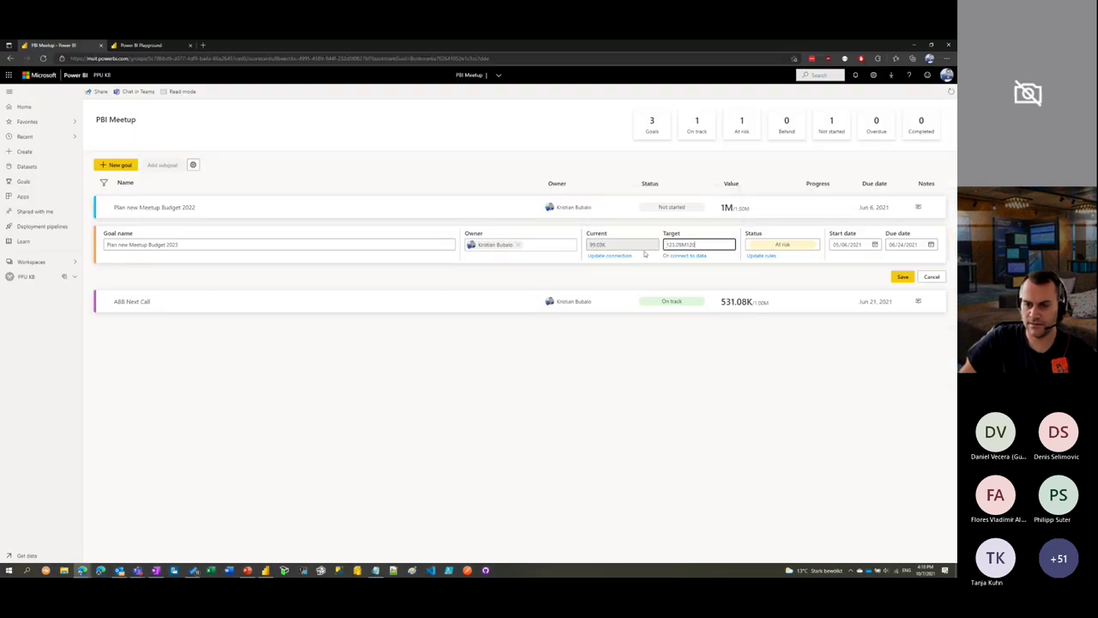
pyautogui.write('0000')
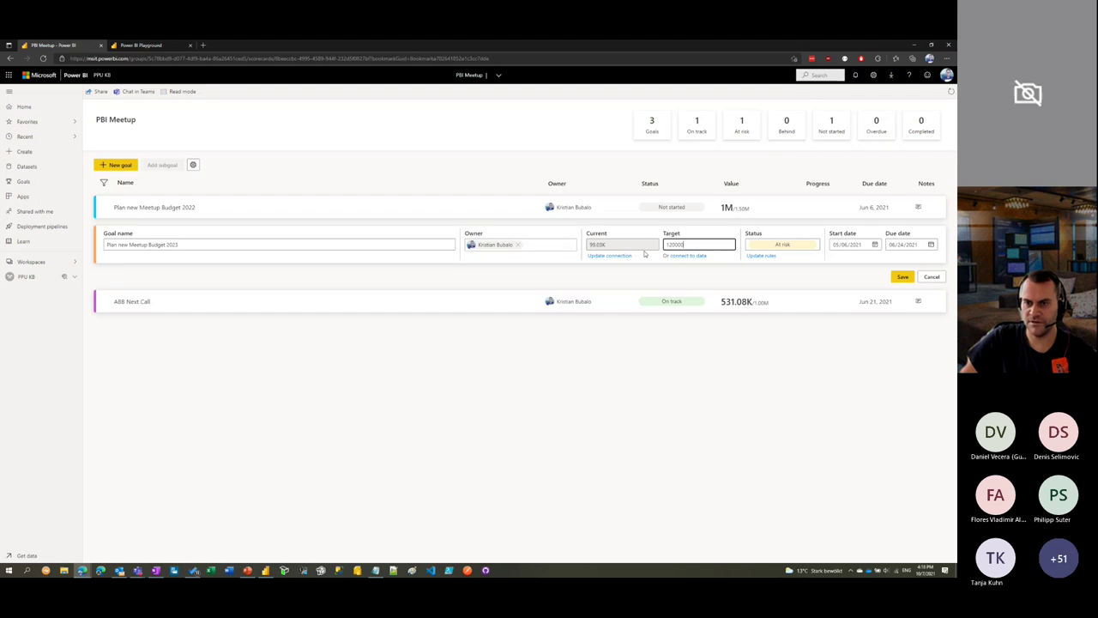
pyautogui.click(695, 266)
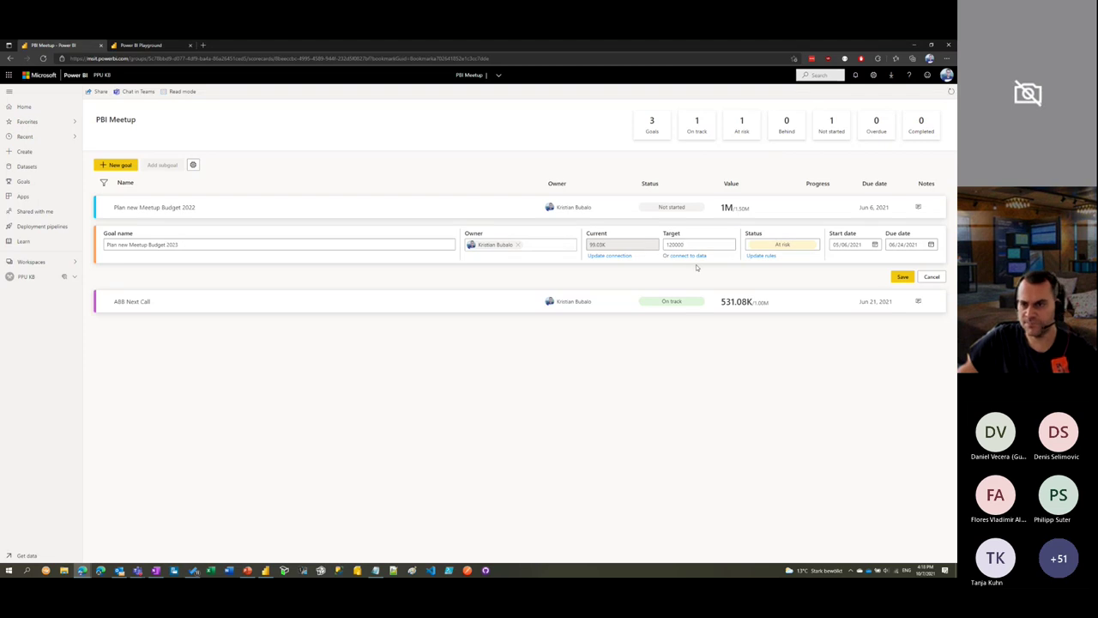
# Add a status rule to the goal that changes the status to Completed if the value is greater than 50 % of target
pyautogui.click(759, 257)
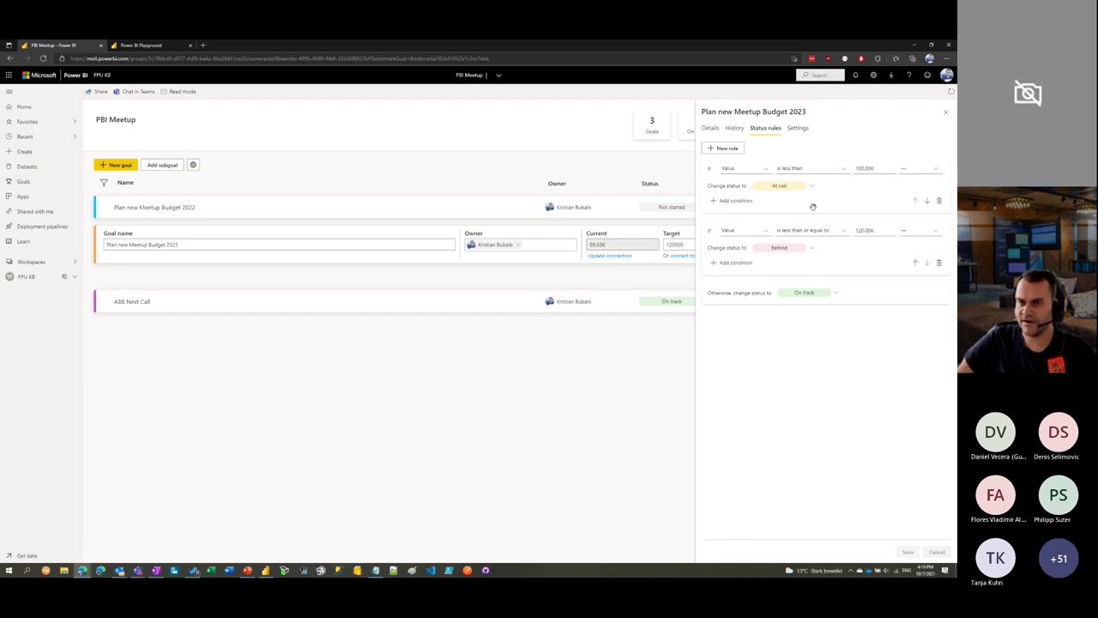
pyautogui.click(728, 148)
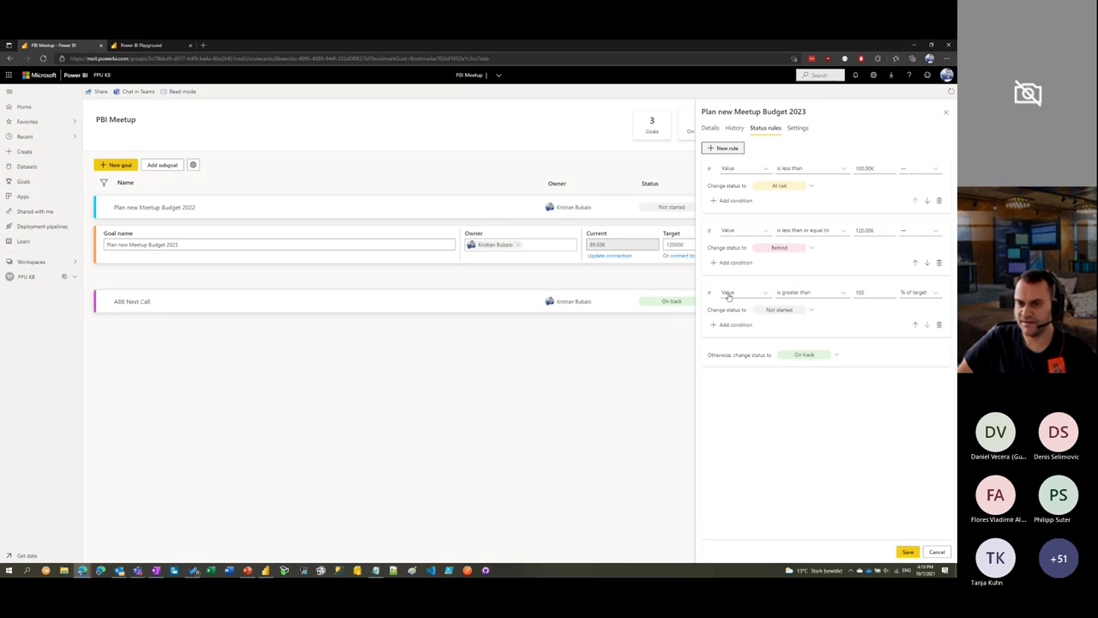
pyautogui.click(797, 293)
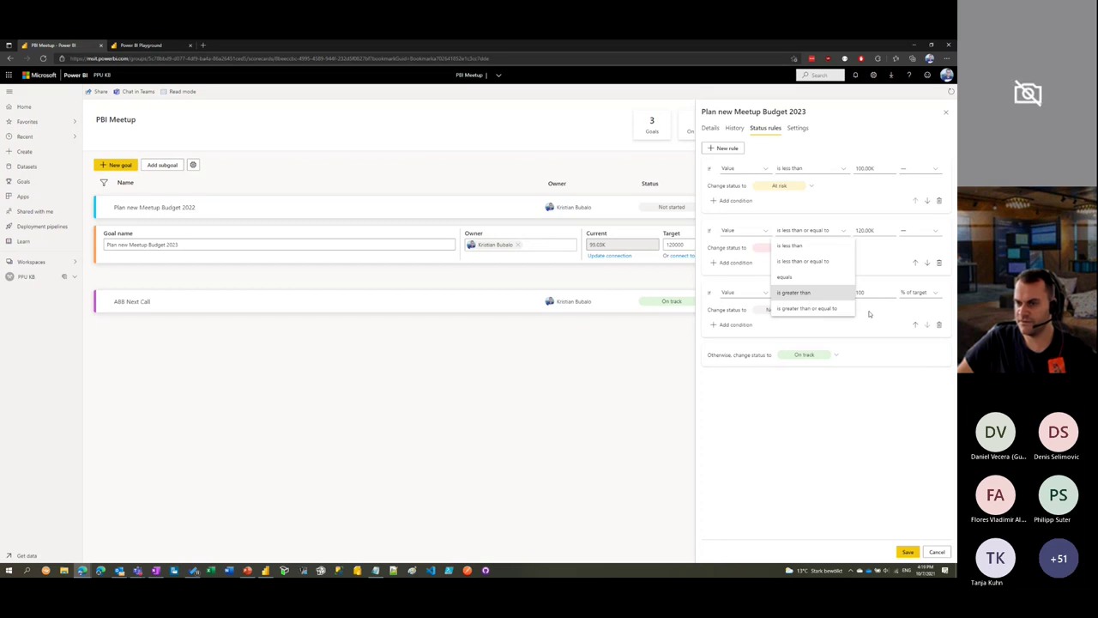
pyautogui.click(808, 293)
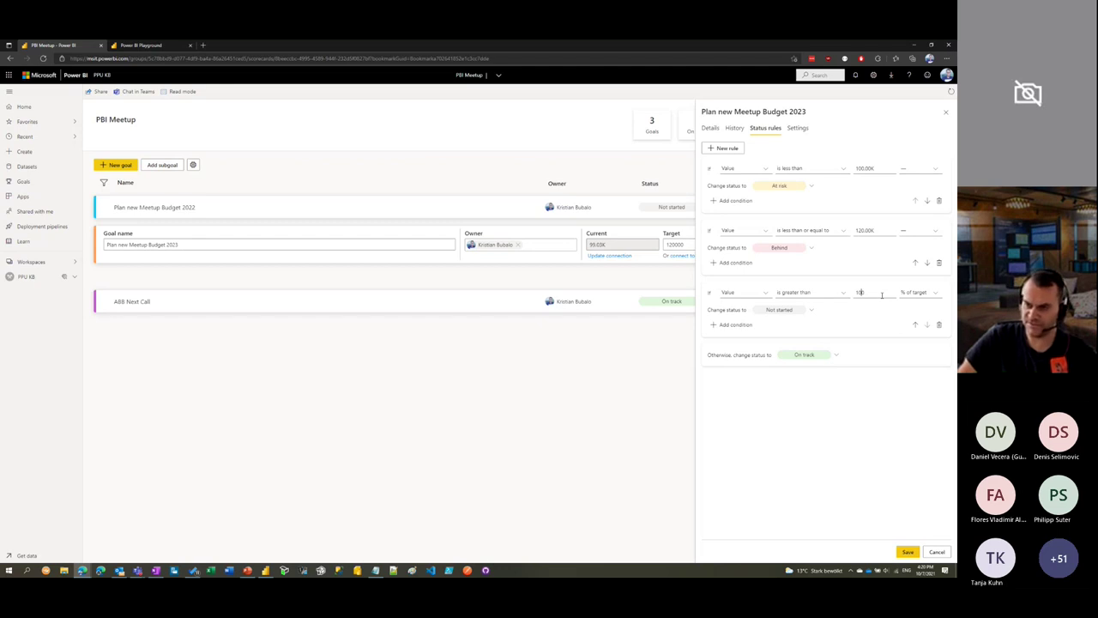
pyautogui.press('BackSpace')
pyautogui.press('BackSpace')
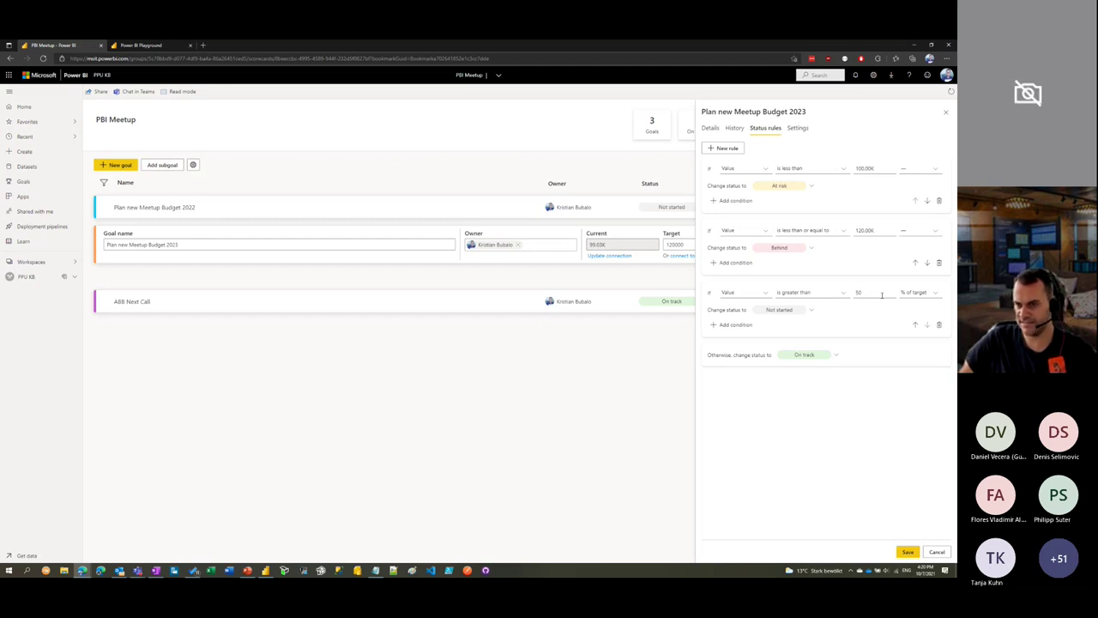
pyautogui.click(807, 310)
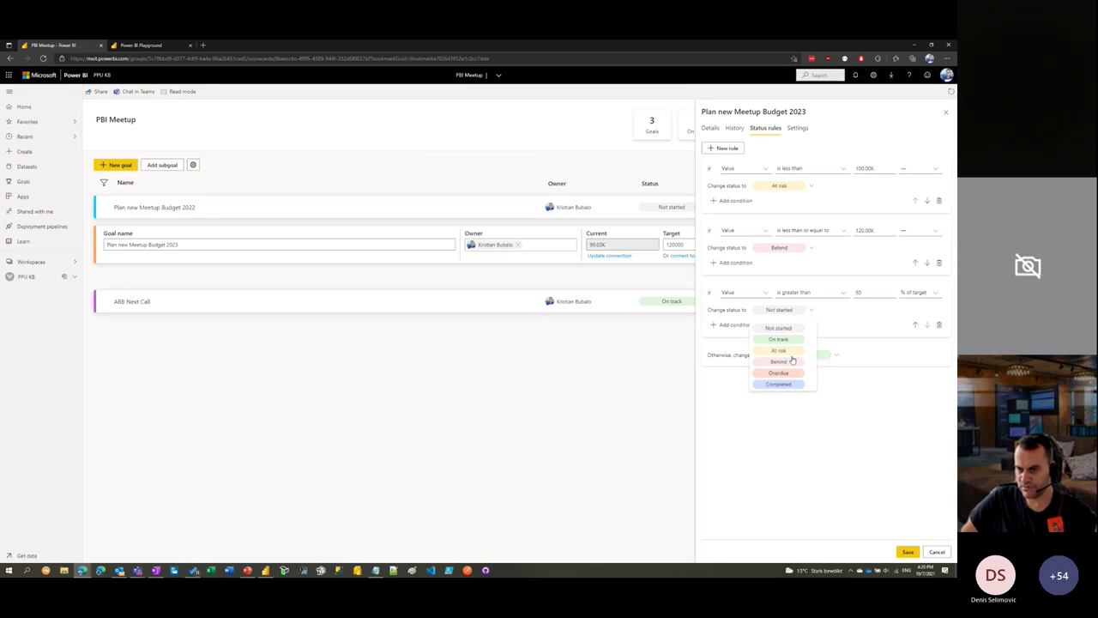
pyautogui.click(792, 385)
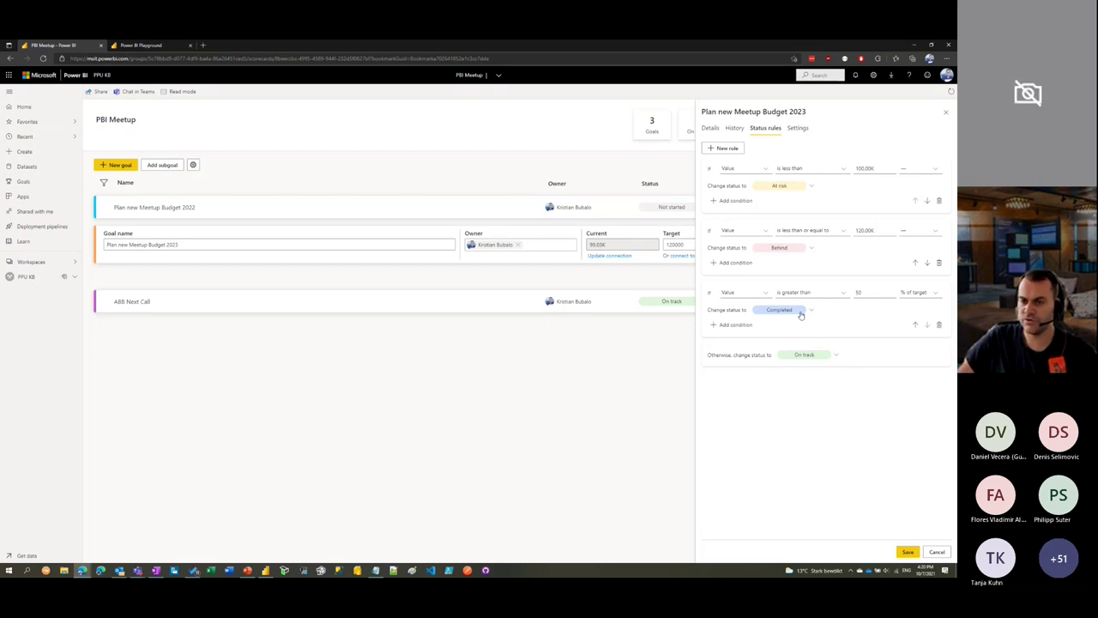
# Add a second condition to the Completed rule requiring the date to be on or after Oct 5, 2021
pyautogui.click(732, 325)
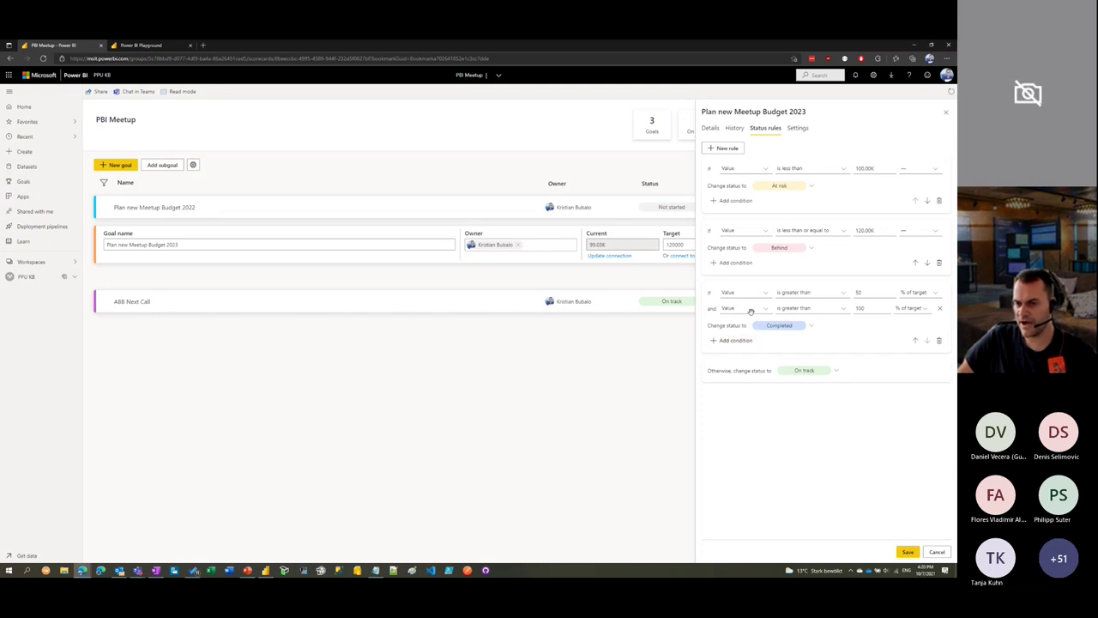
pyautogui.click(750, 310)
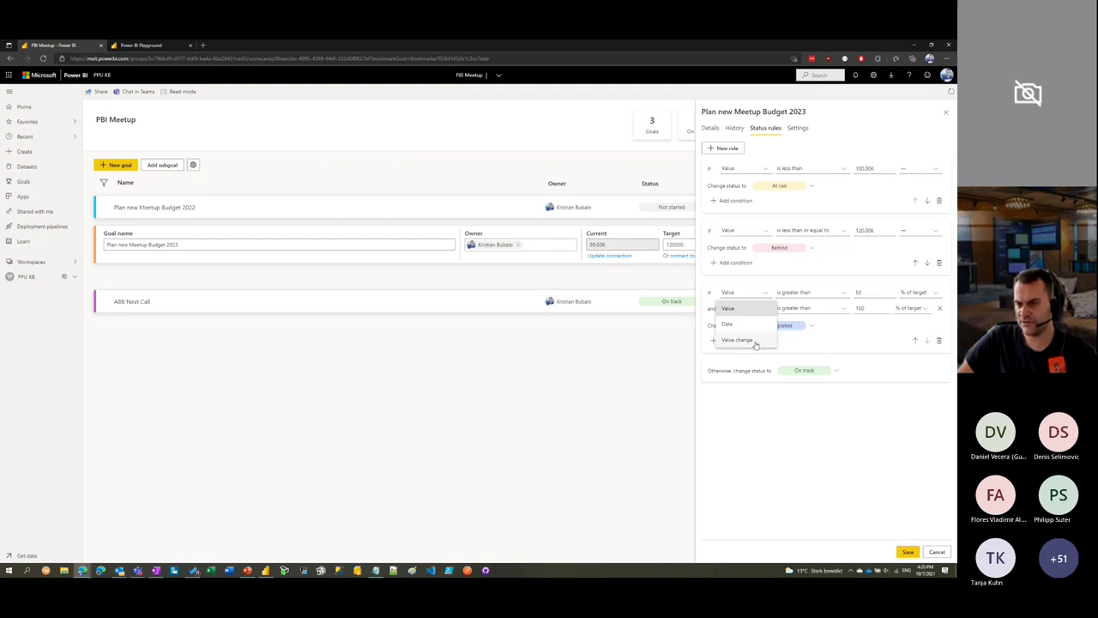
pyautogui.click(748, 324)
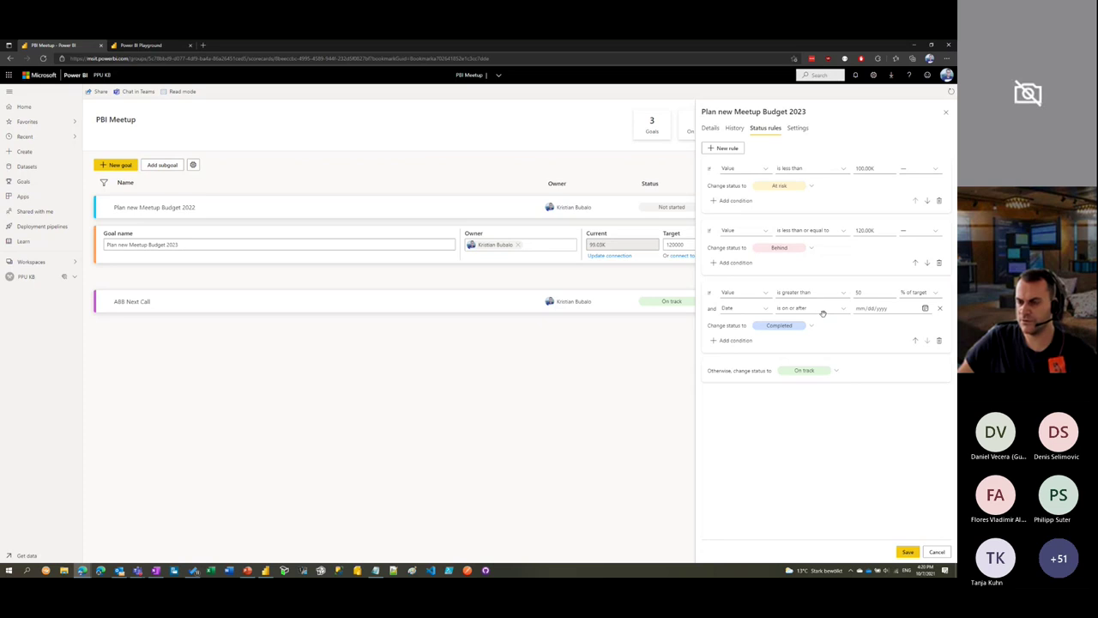
pyautogui.click(926, 308)
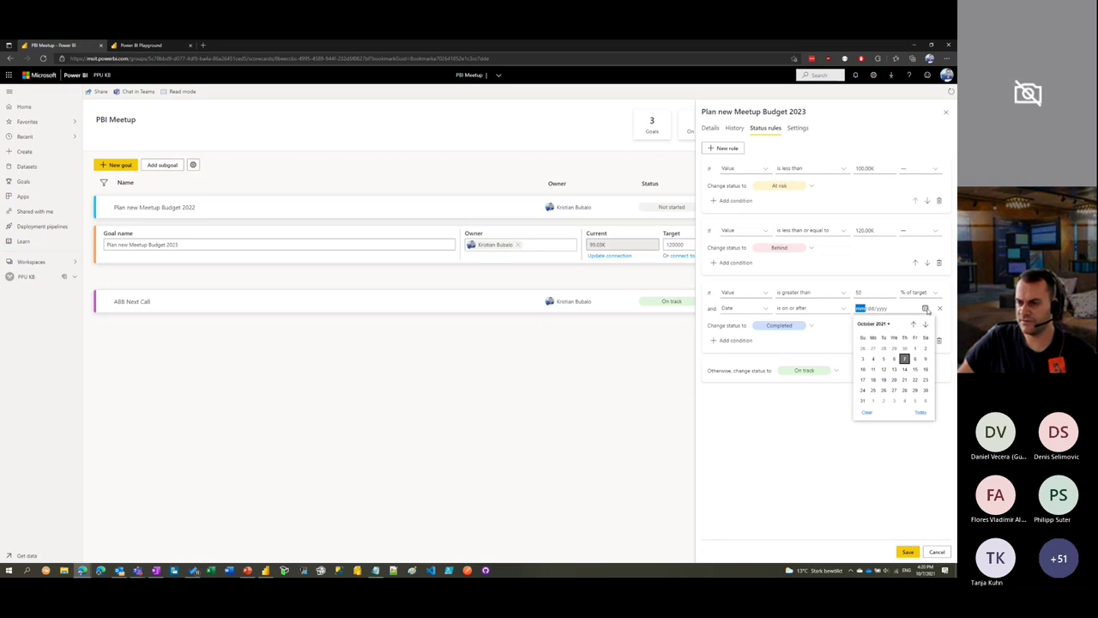
pyautogui.click(894, 361)
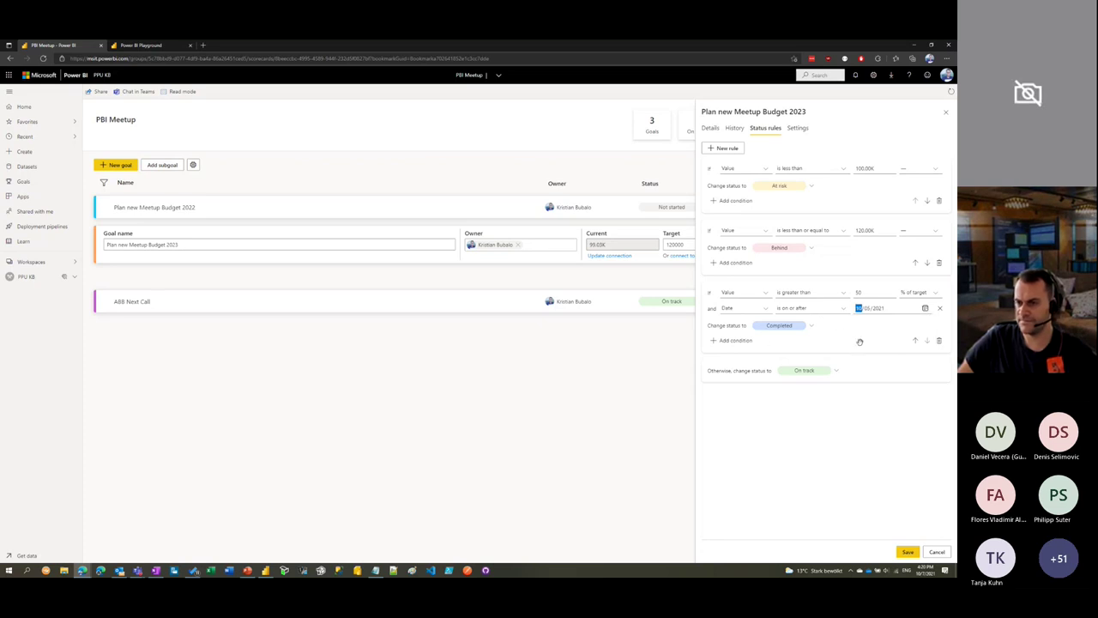
pyautogui.click(861, 341)
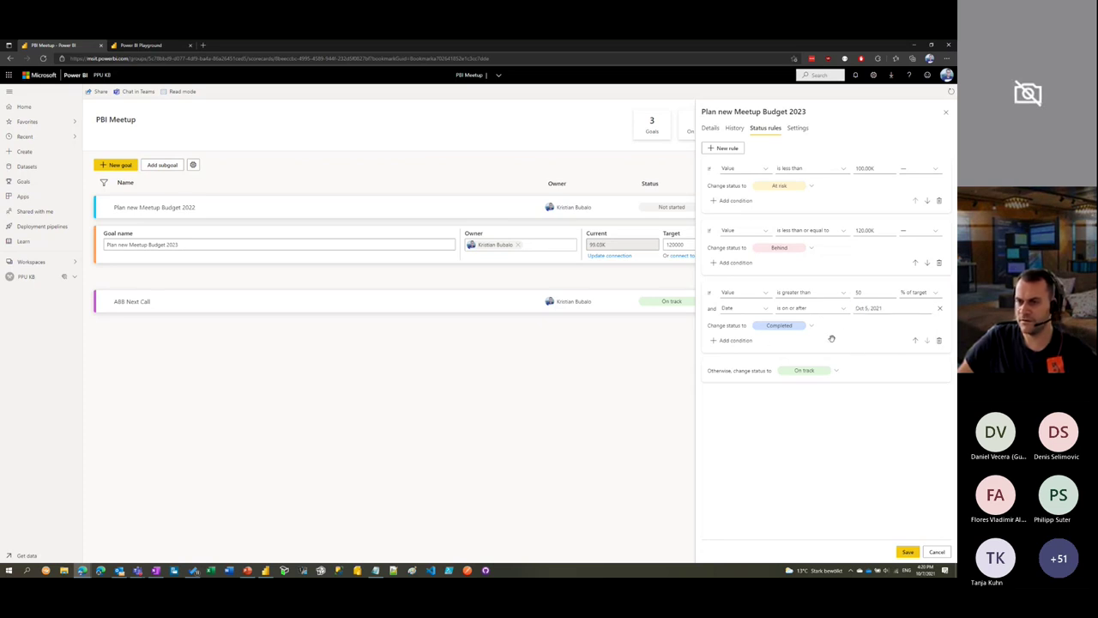
# Save the status rules, close them, and save the edited goal
pyautogui.click(908, 552)
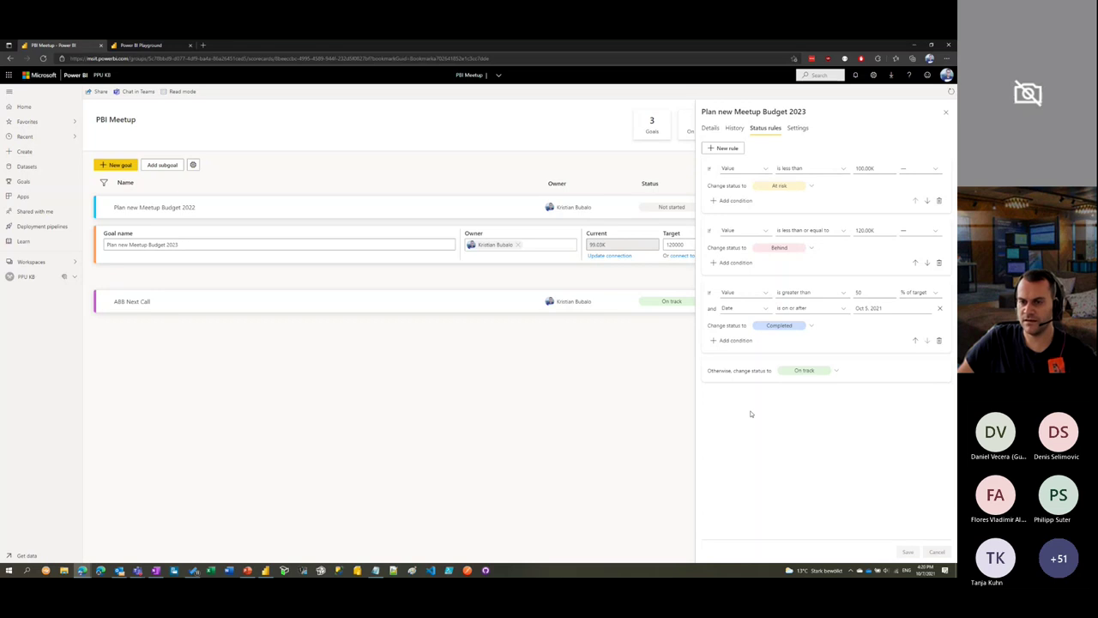
pyautogui.click(945, 113)
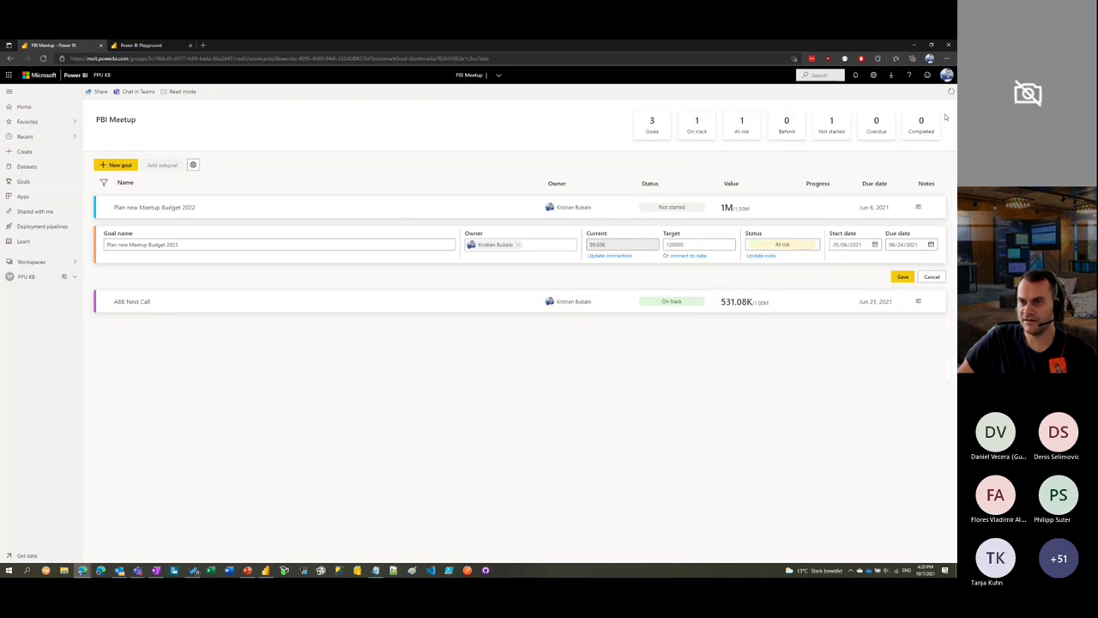
pyautogui.click(902, 277)
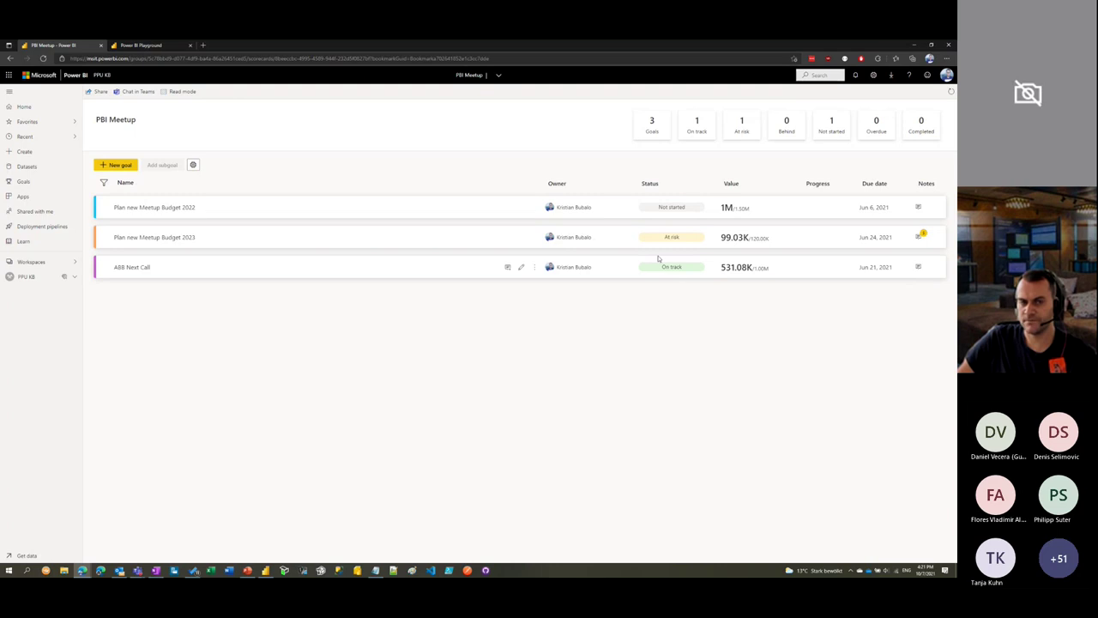
# Reload the scorecard and reopen the status rules of the Plan new Meetup Budget 2023 goal to check them
pyautogui.click(44, 59)
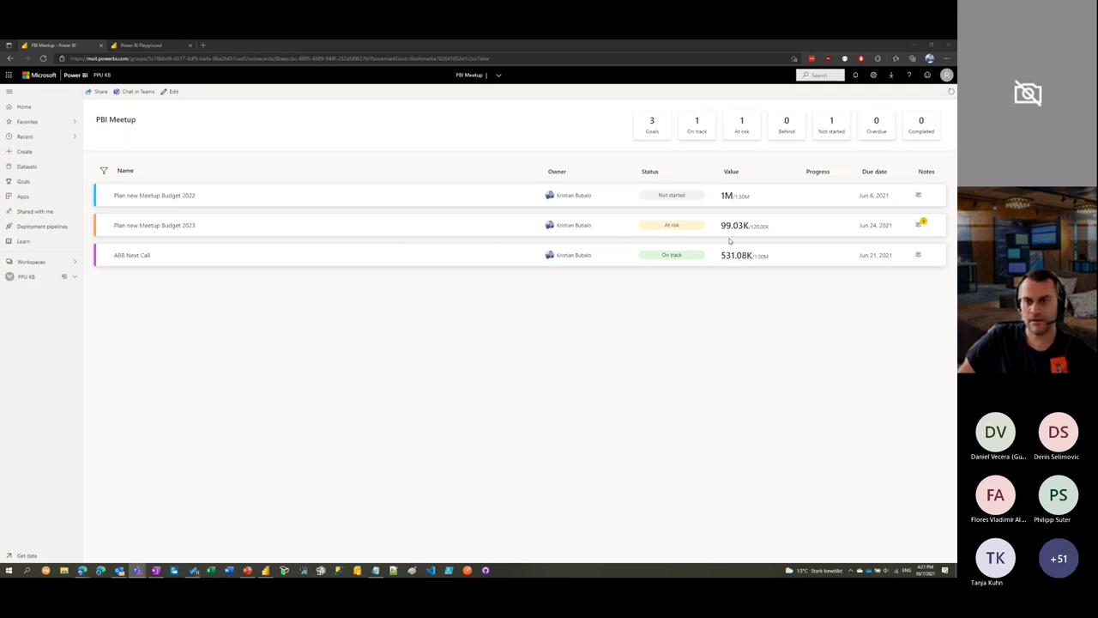
pyautogui.click(171, 91)
pyautogui.click(522, 238)
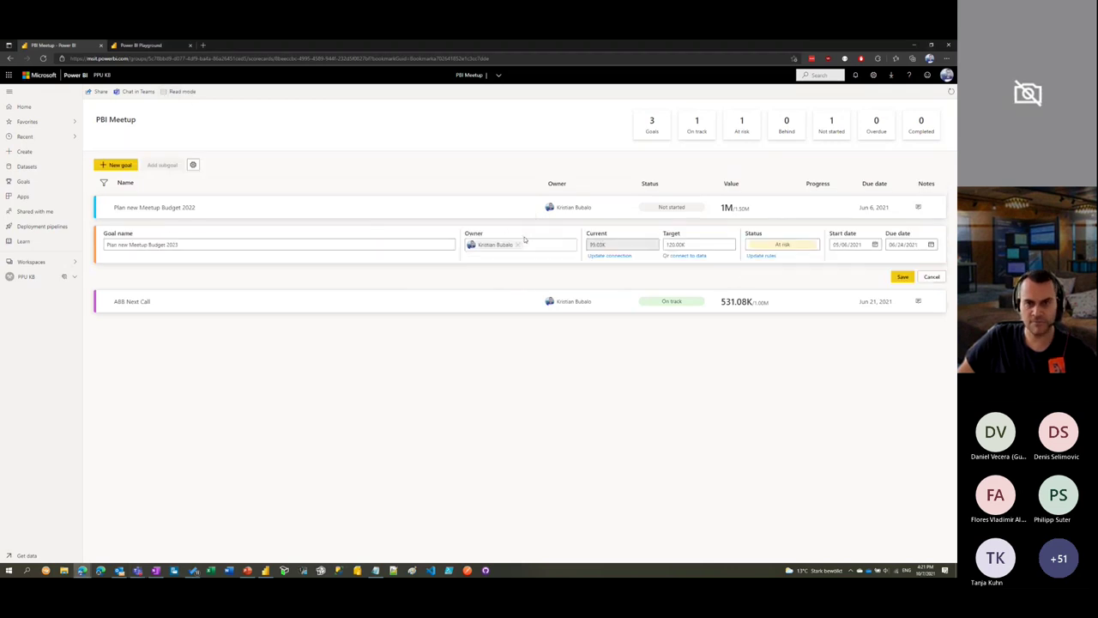
pyautogui.click(760, 255)
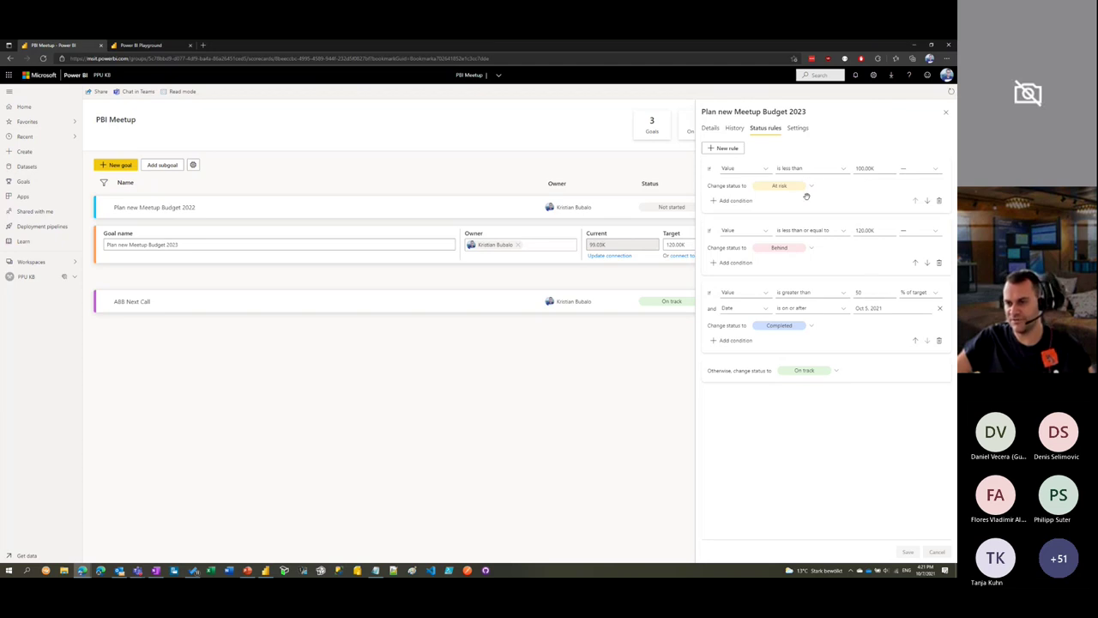
# Move the Completed rule above the At risk and Behind rules, save the status rules, and save the edited goal
pyautogui.moveTo(875, 285); pyautogui.dragTo(877, 150)
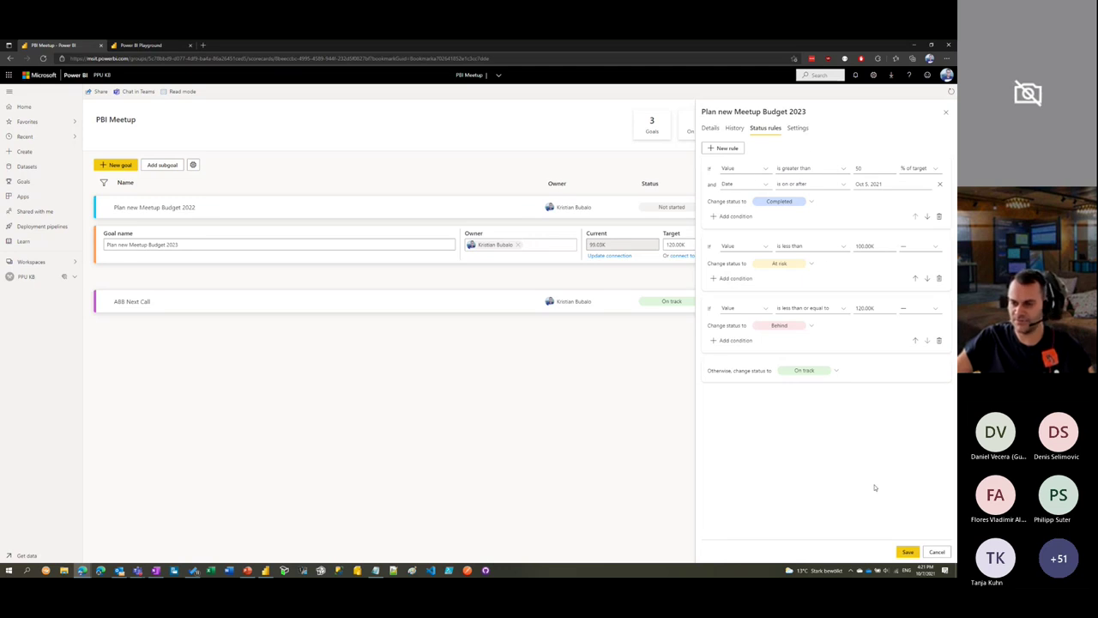
pyautogui.click(908, 553)
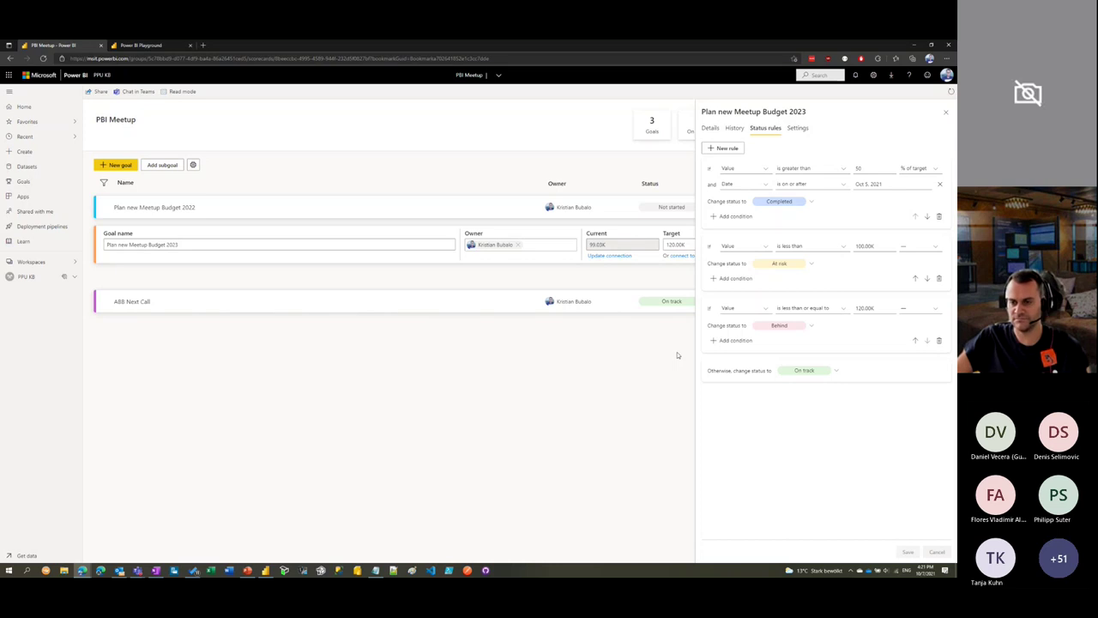
pyautogui.click(946, 113)
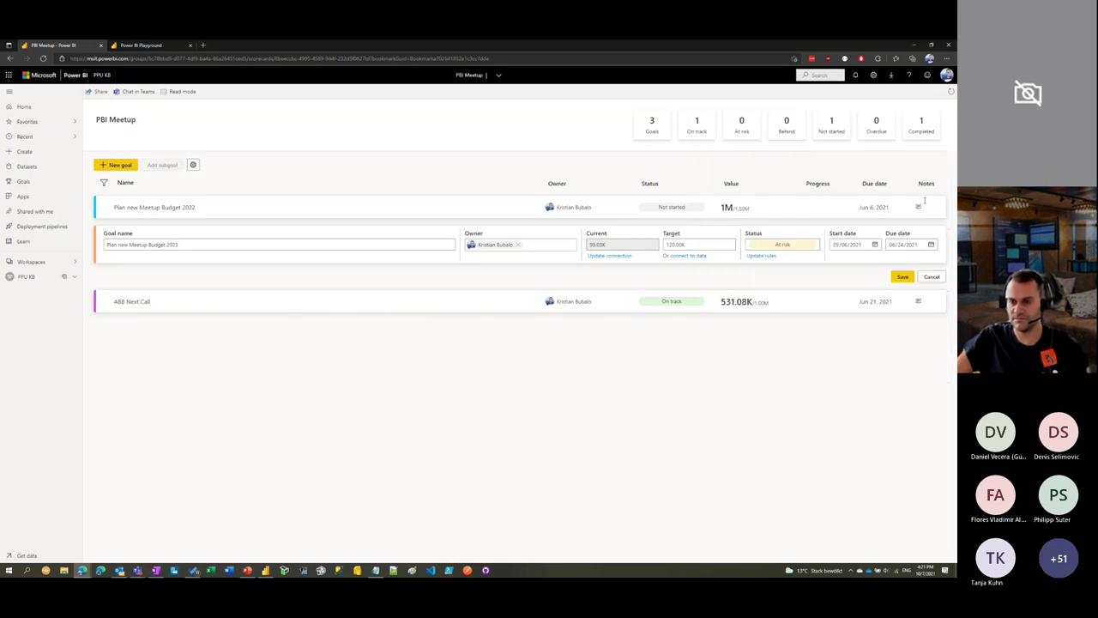
pyautogui.click(902, 276)
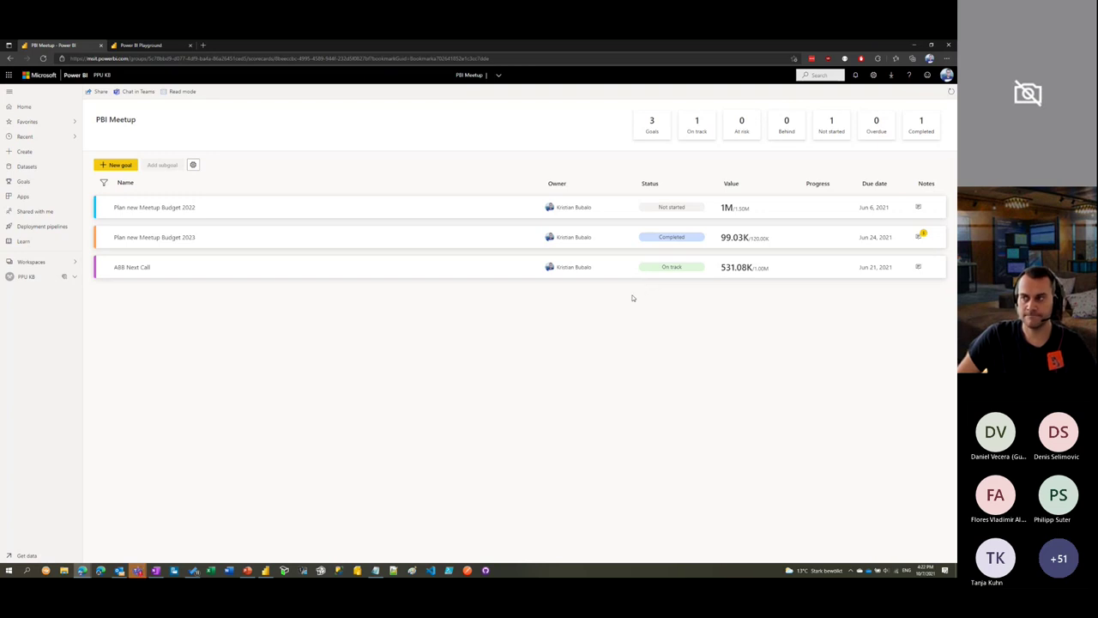
# Reopen the Plan new Meetup Budget 2023 goal to show its editable details
pyautogui.click(294, 243)
pyautogui.click(520, 237)
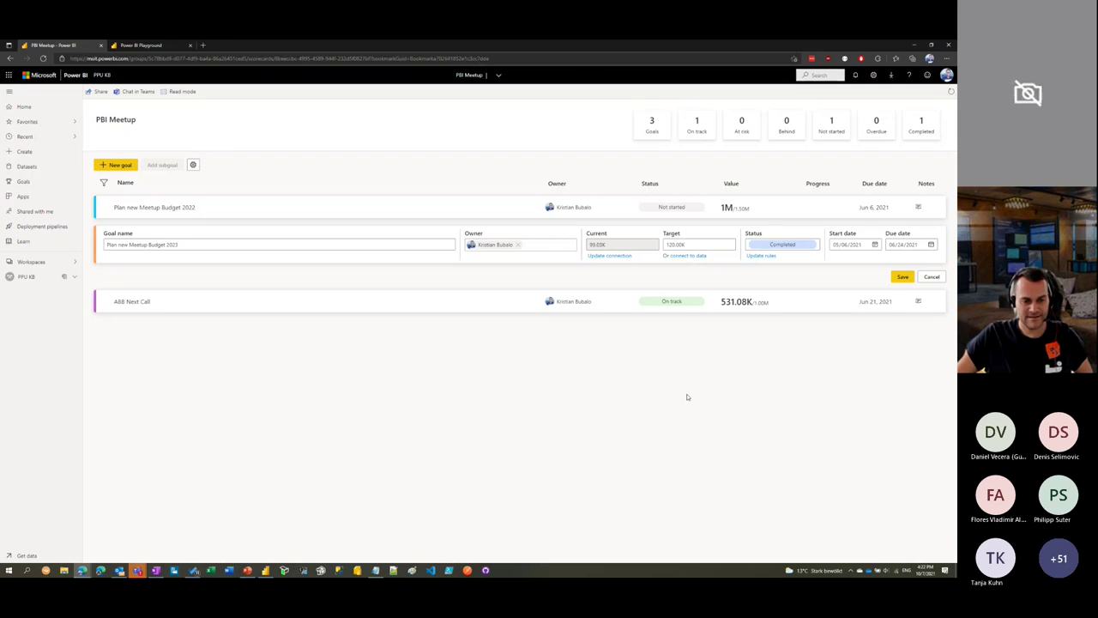
# Switch to the PowerPoint presentation and resume the slide show at the New Admin API who has access to what slide
pyautogui.click(247, 569)
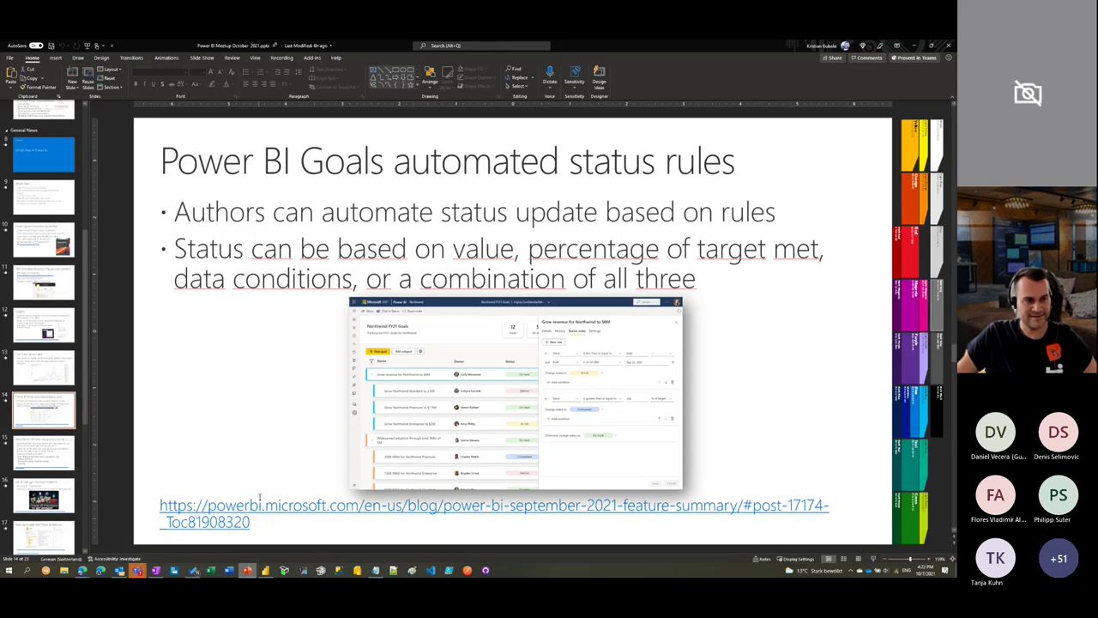
pyautogui.scroll(-2, 54, 393)
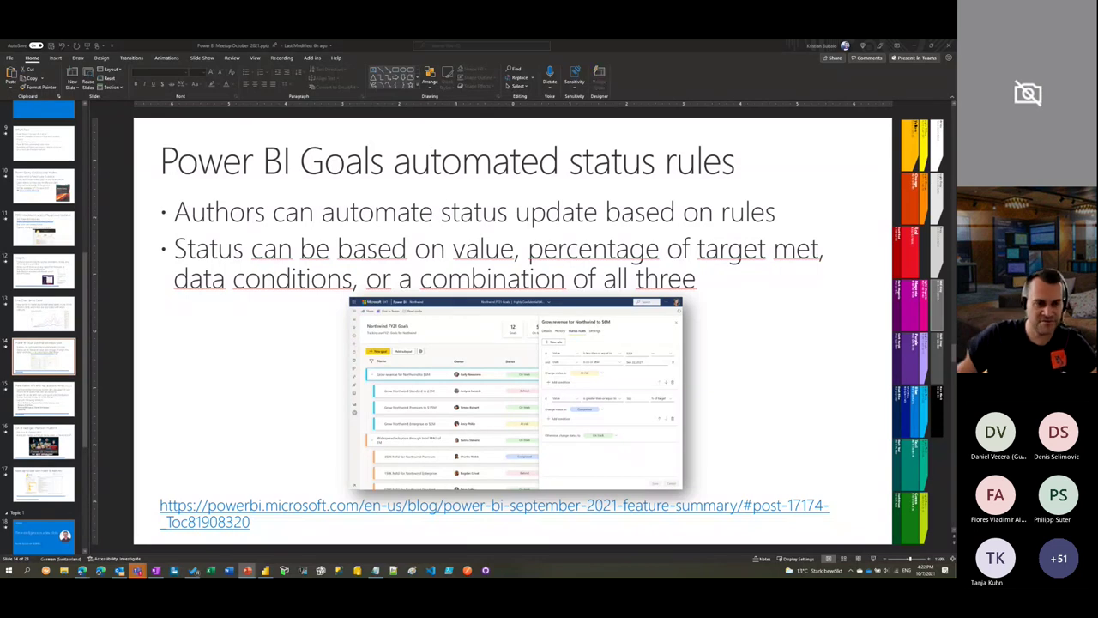
pyautogui.hotkey('shift', 'F5')
pyautogui.click(267, 323)
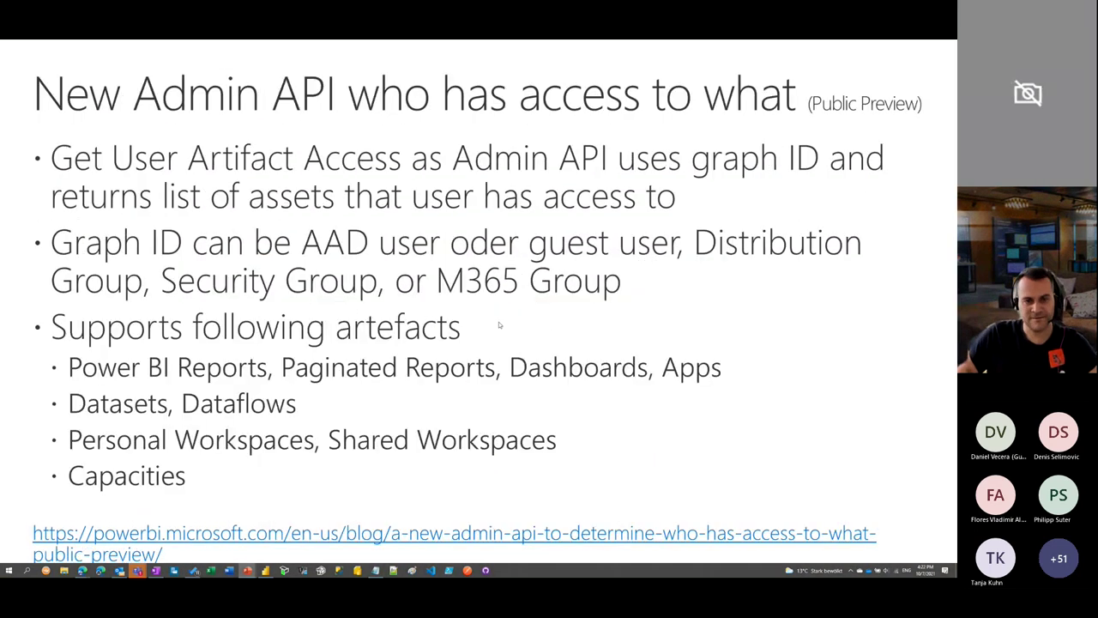
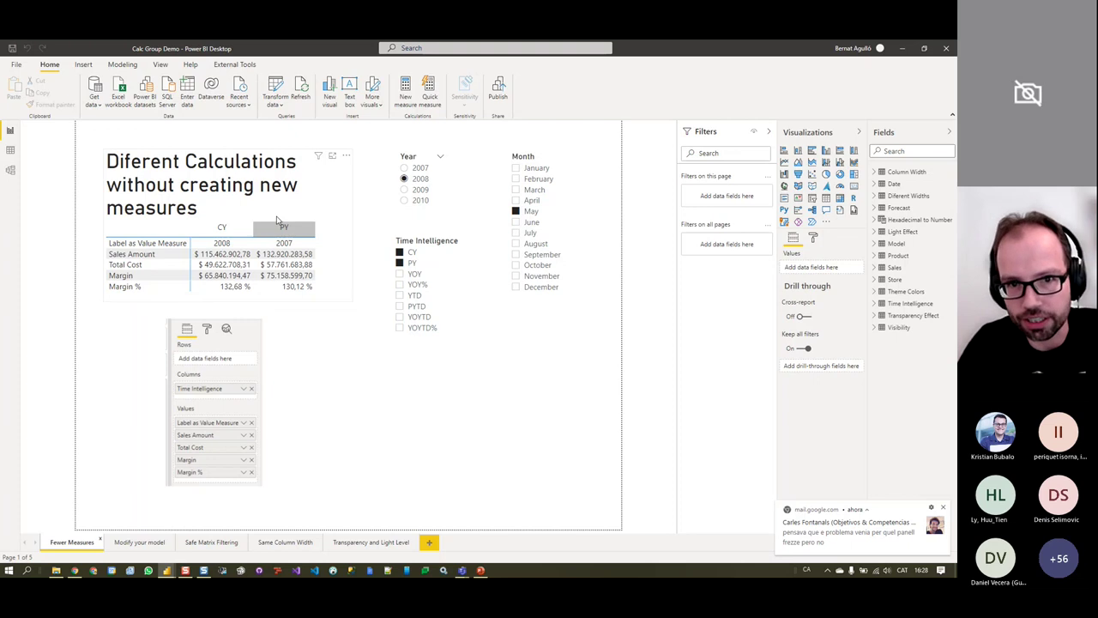
# Filter the Fewer Measures page to the year 2009, and set the Year slicer back to 2008
pyautogui.click(405, 190)
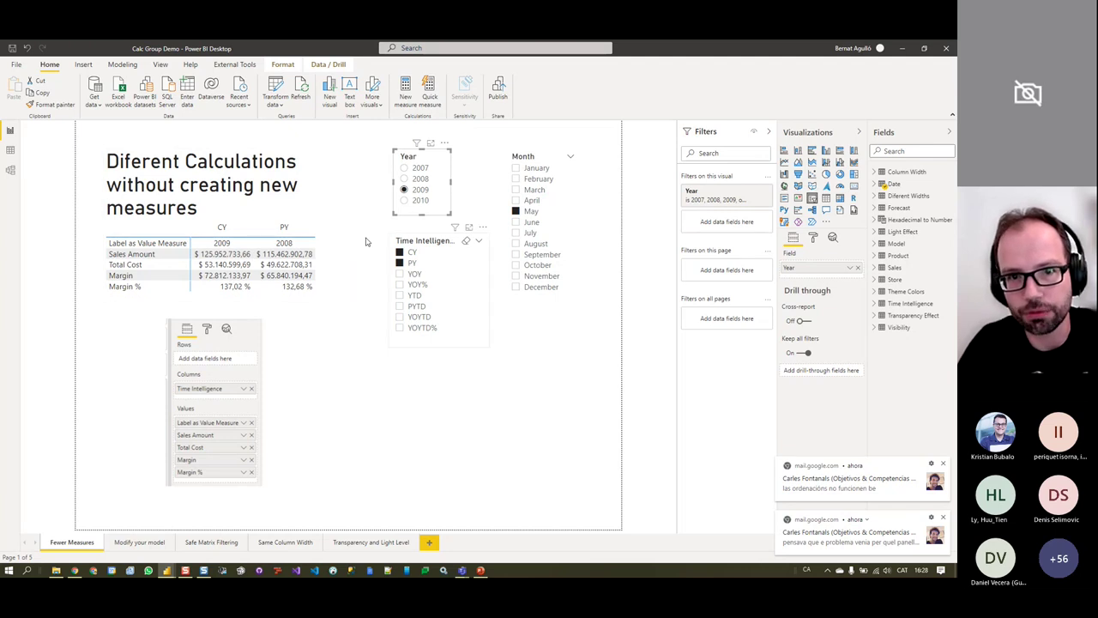
pyautogui.click(404, 179)
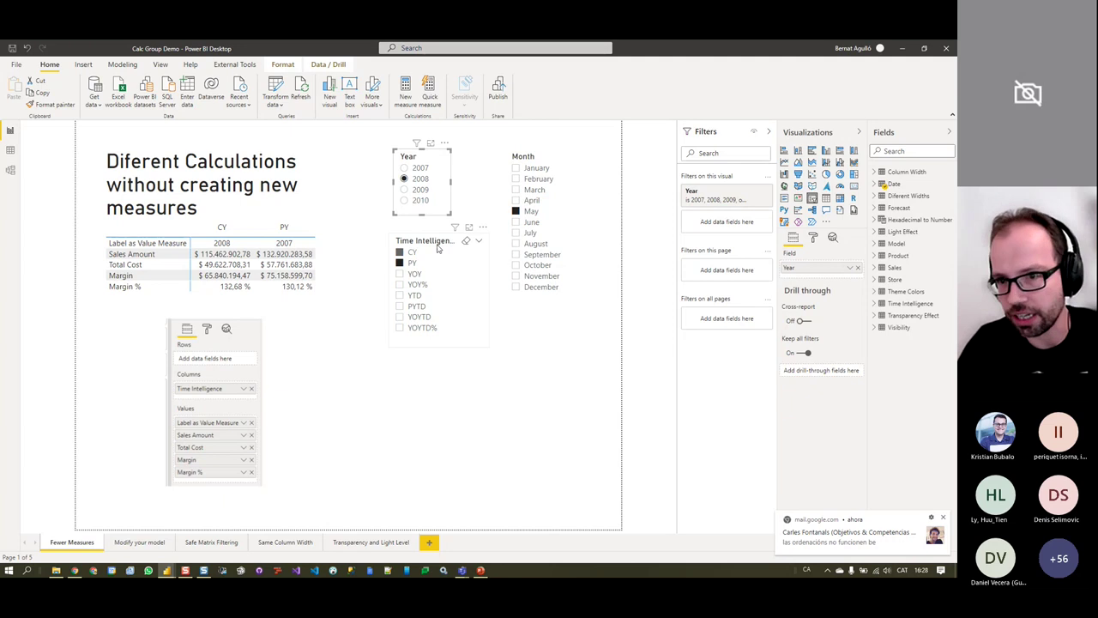
# Show the YTD and PYTD time intelligence calculations side by side in the matrix
pyautogui.click(400, 295)
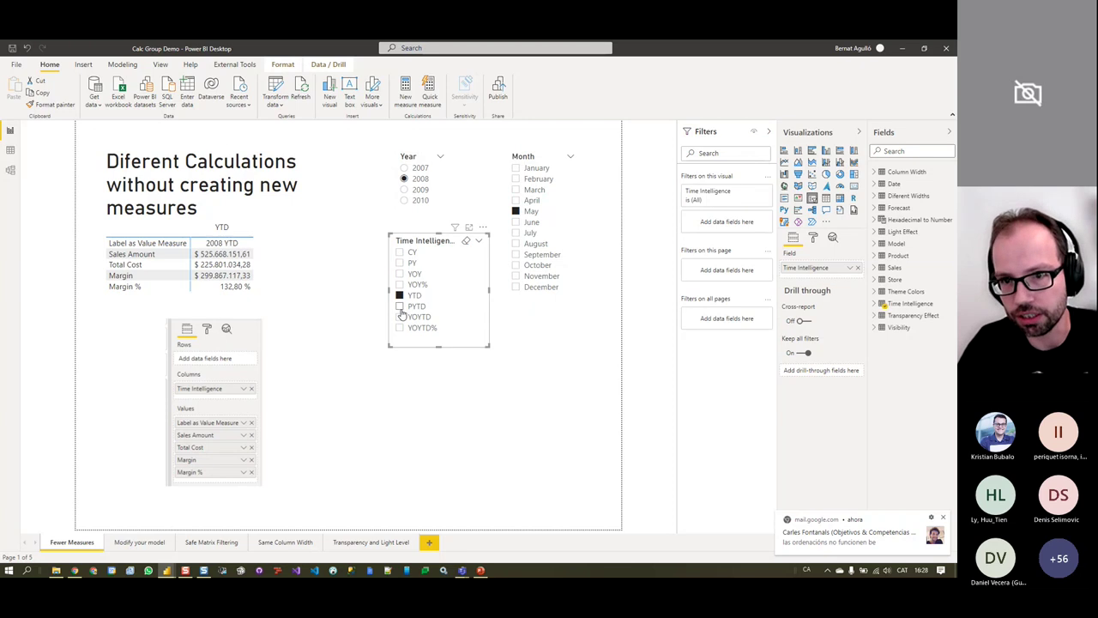
pyautogui.keyDown('ctrl'); pyautogui.click(400, 307); pyautogui.keyUp('ctrl')
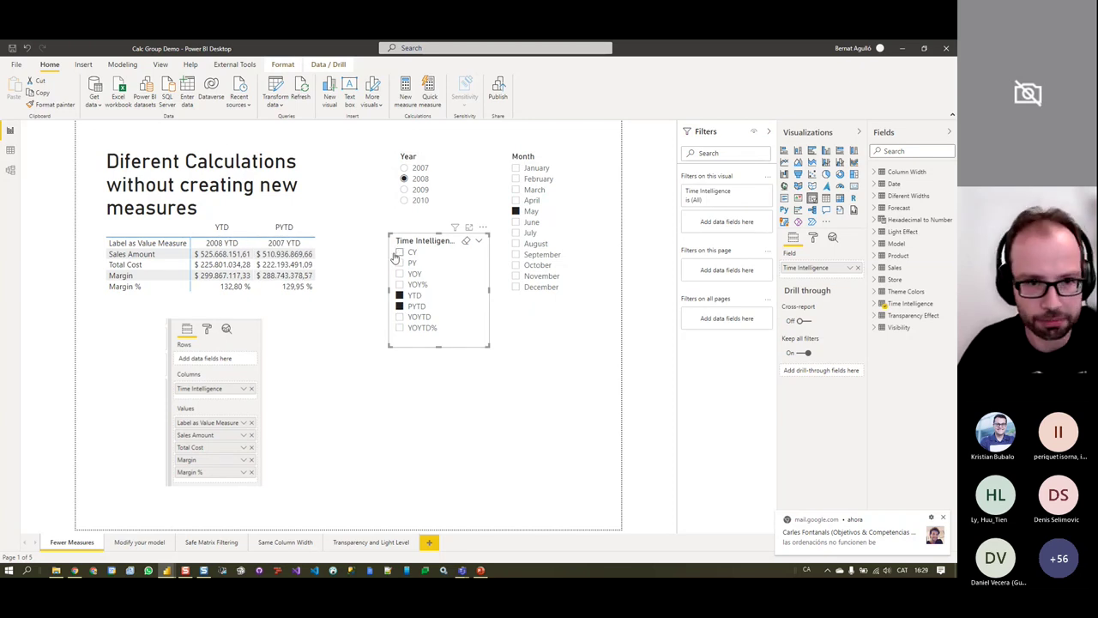
pyautogui.keyDown('ctrl'); pyautogui.click(417, 306); pyautogui.keyUp('ctrl')
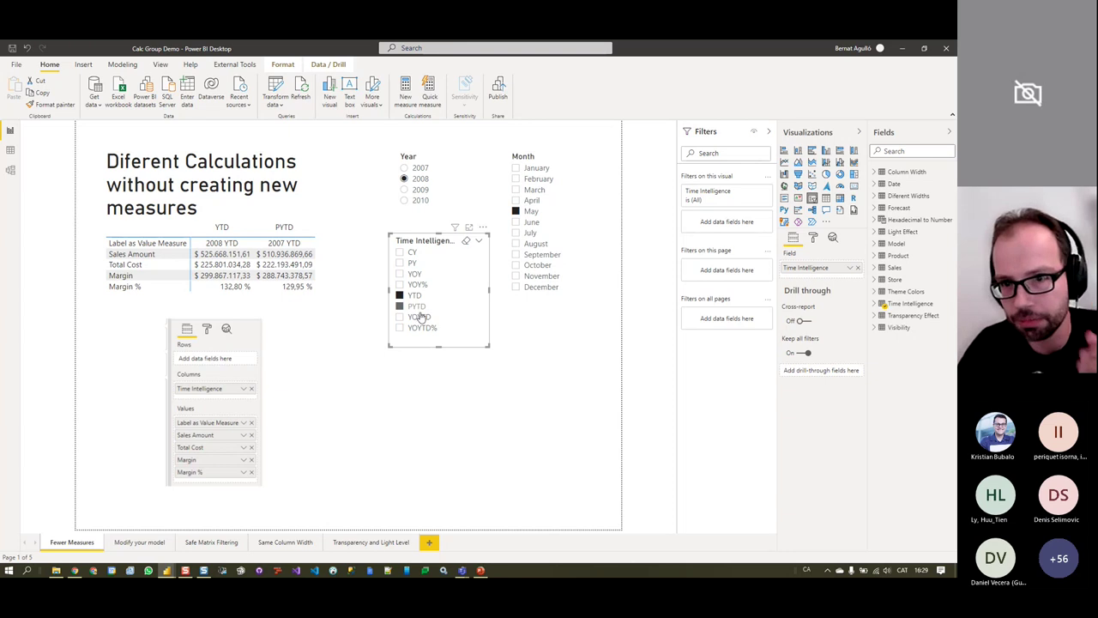
# Alternate the matrix between YOY% alone and CY with PY, finishing on CY and PY
pyautogui.click(400, 284)
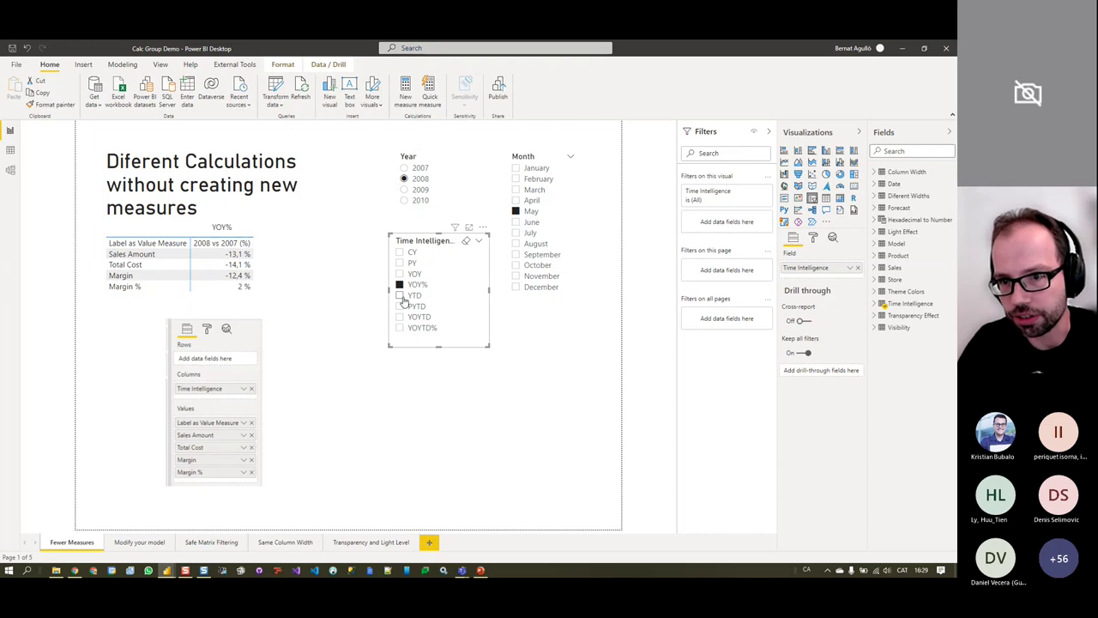
pyautogui.click(400, 252)
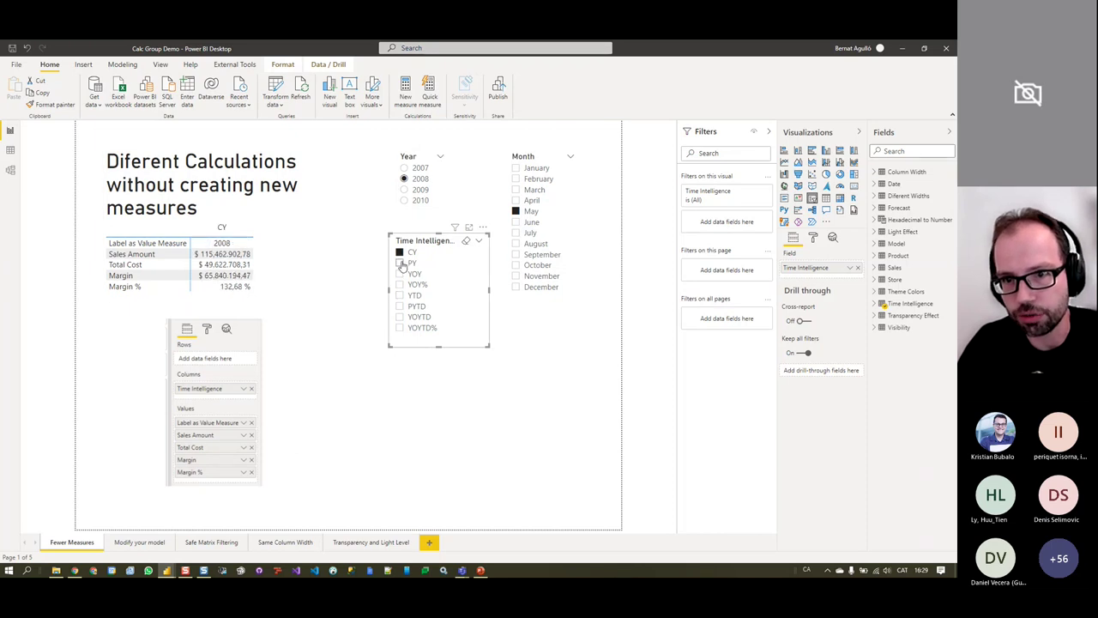
pyautogui.keyDown('ctrl'); pyautogui.click(401, 263); pyautogui.keyUp('ctrl')
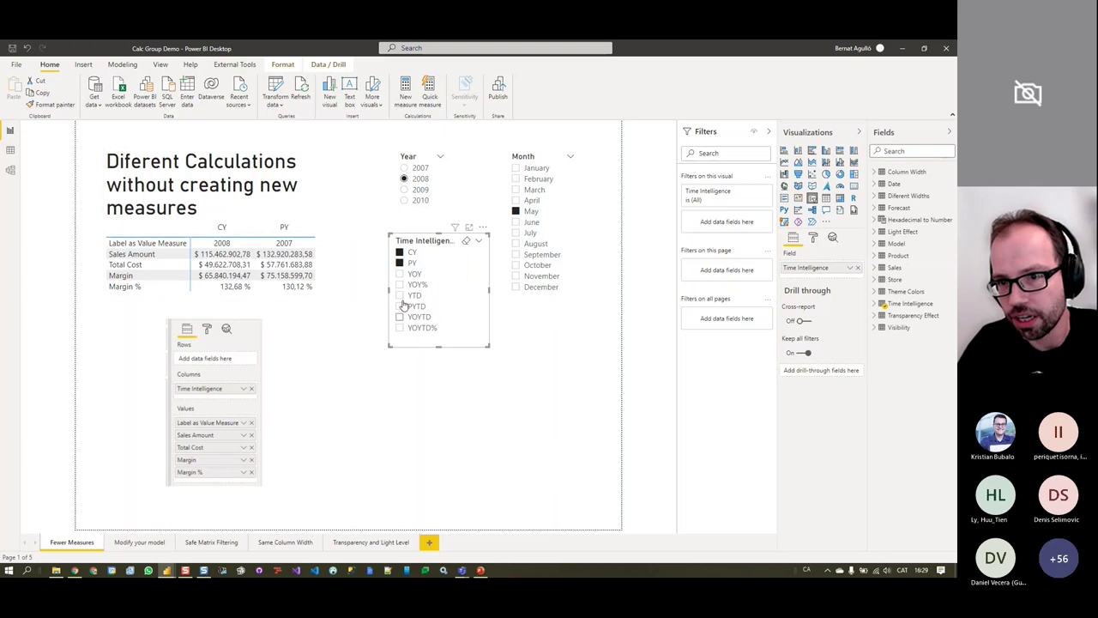
pyautogui.click(400, 284)
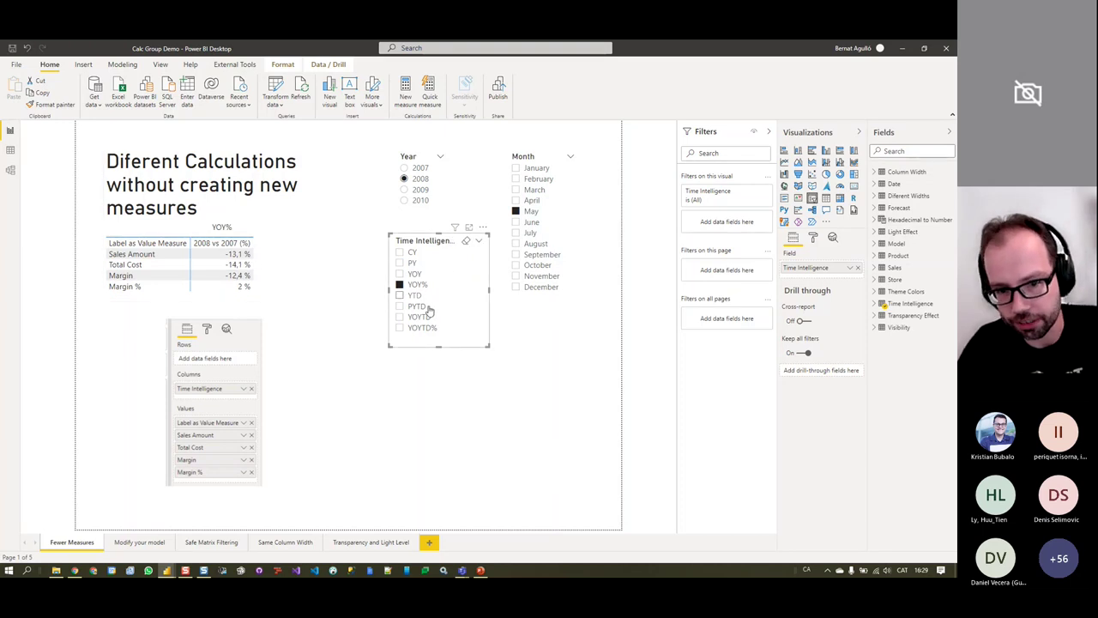
pyautogui.click(401, 253)
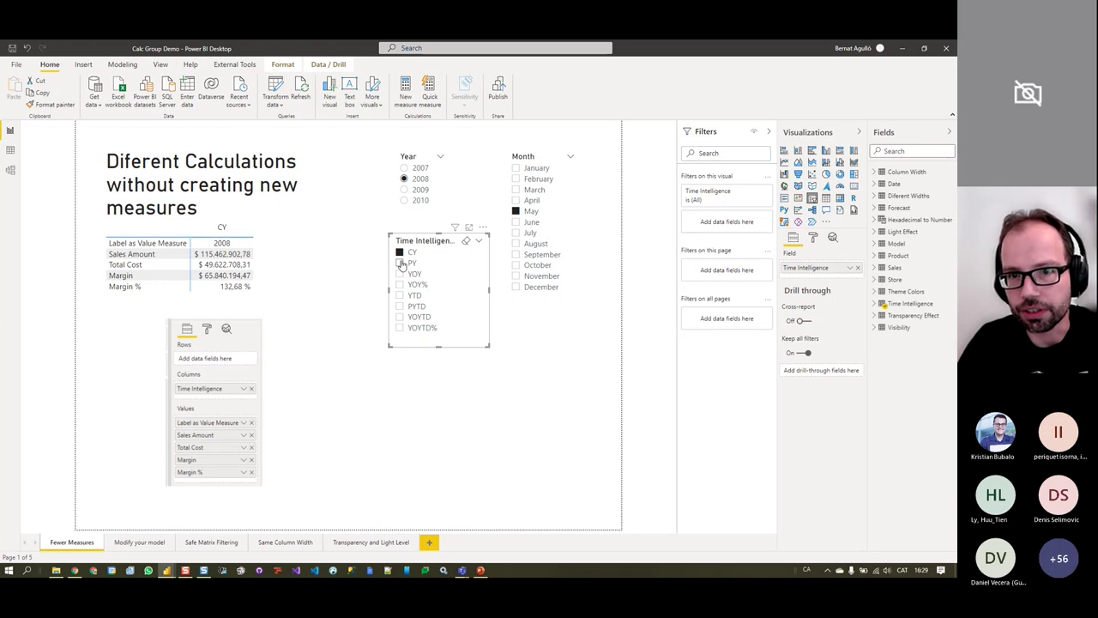
pyautogui.keyDown('ctrl'); pyautogui.click(400, 263); pyautogui.keyUp('ctrl')
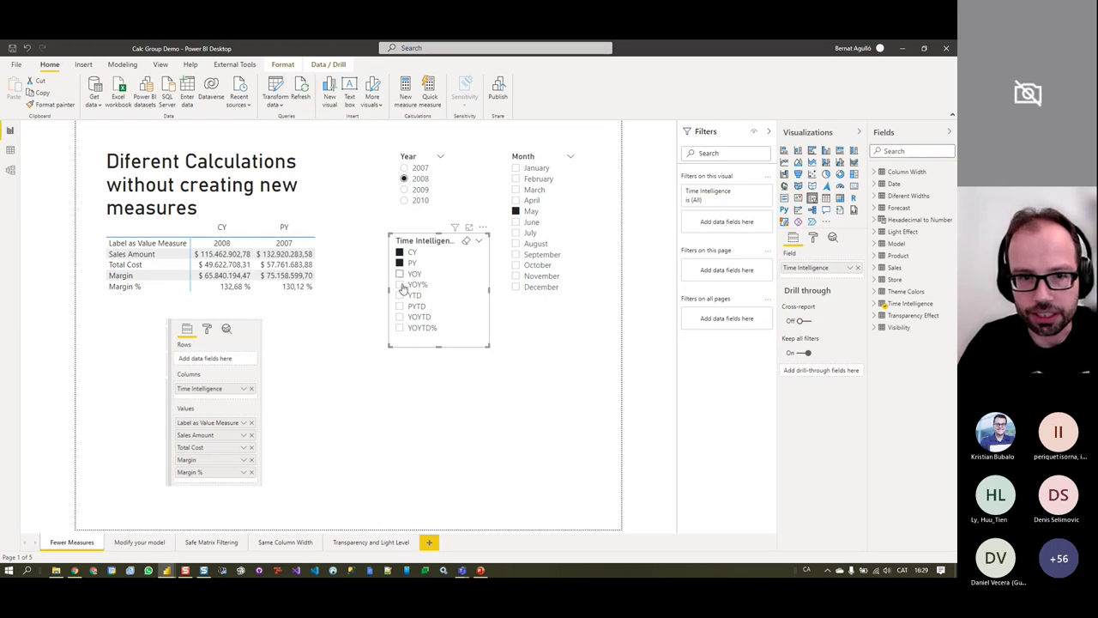
# On the Modify your model page, set the Model slicer to By Delivery Date
pyautogui.click(140, 542)
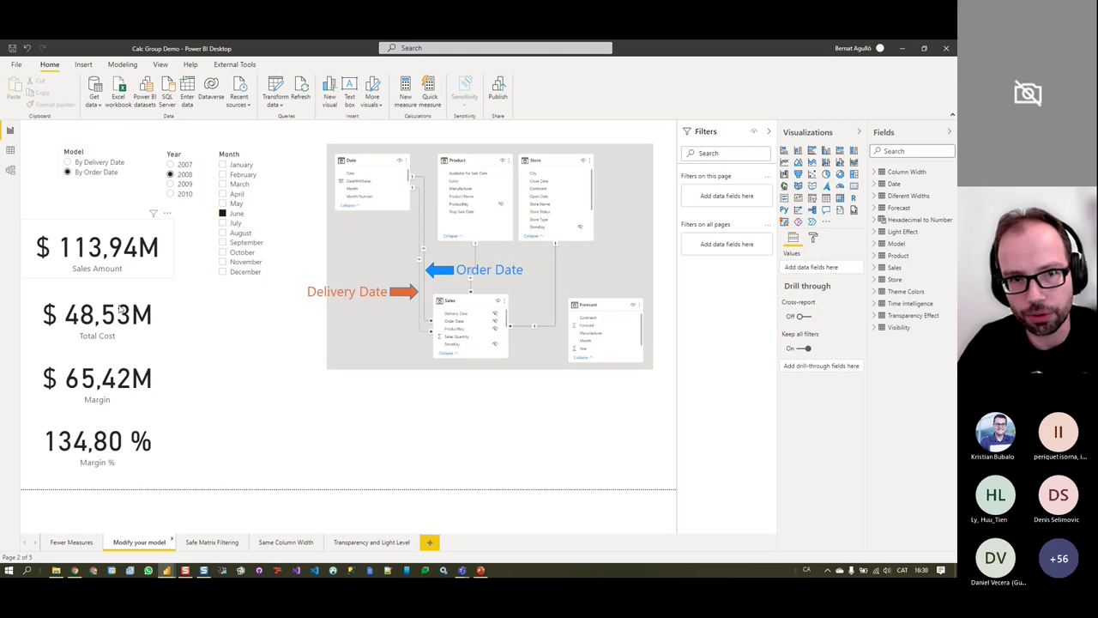
pyautogui.click(68, 163)
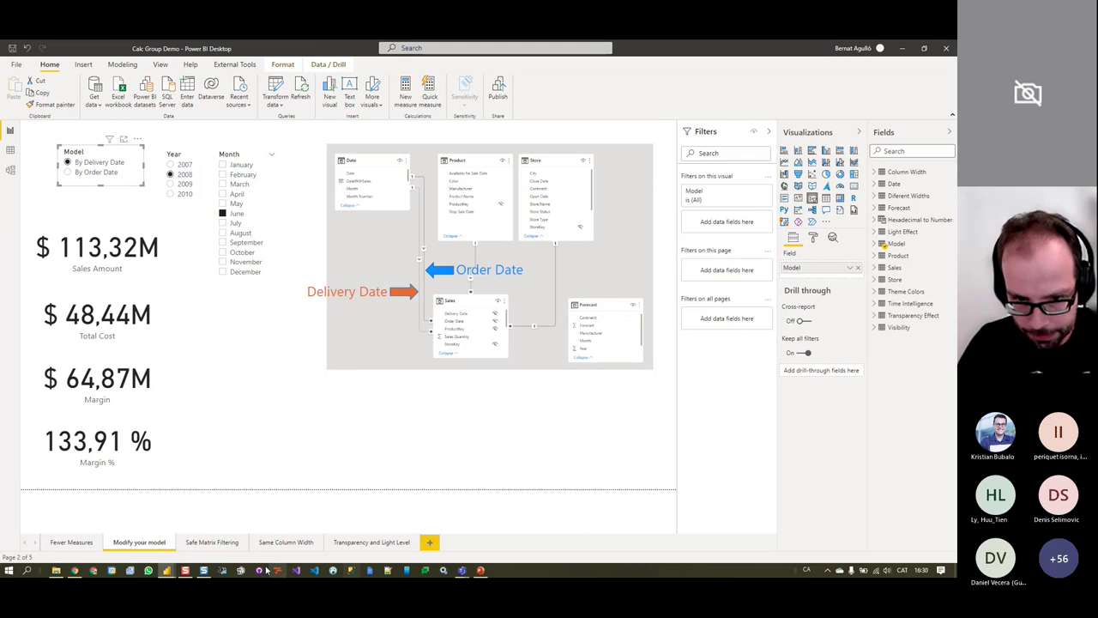
# On the Safe Matrix Filtering page, select the matrix and expand its With Sales filter to examine the condition
pyautogui.click(224, 547)
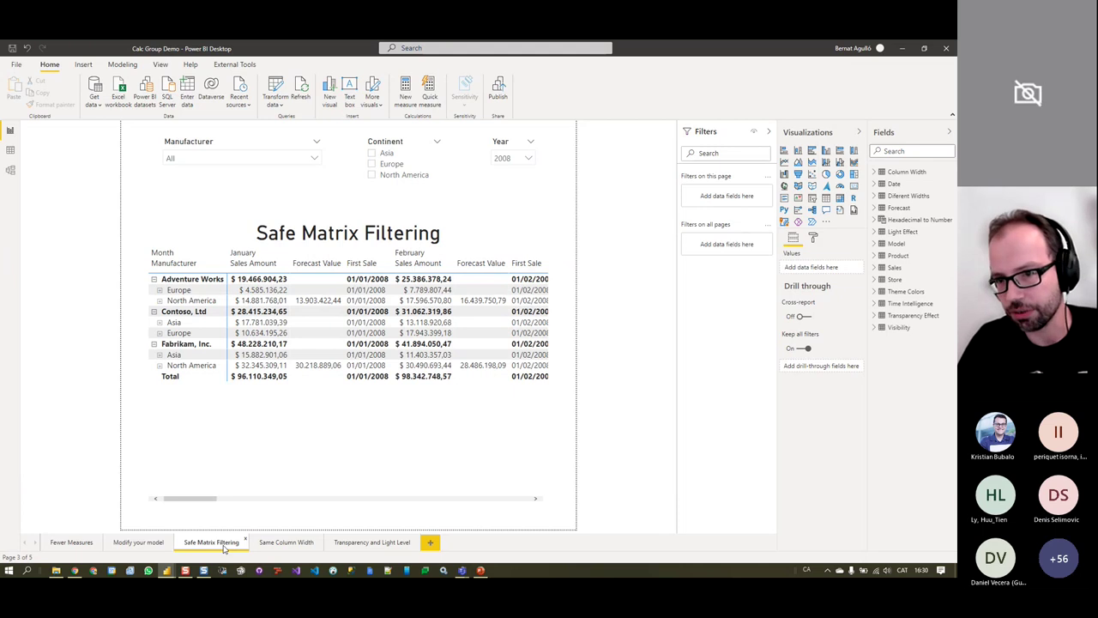
pyautogui.click(383, 445)
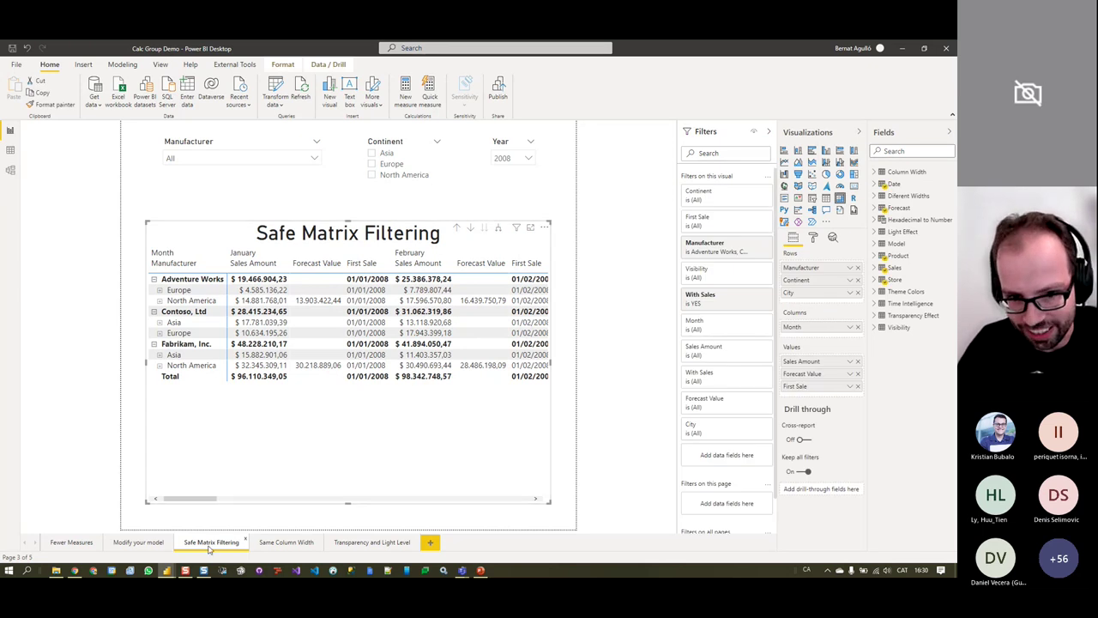
pyautogui.click(745, 297)
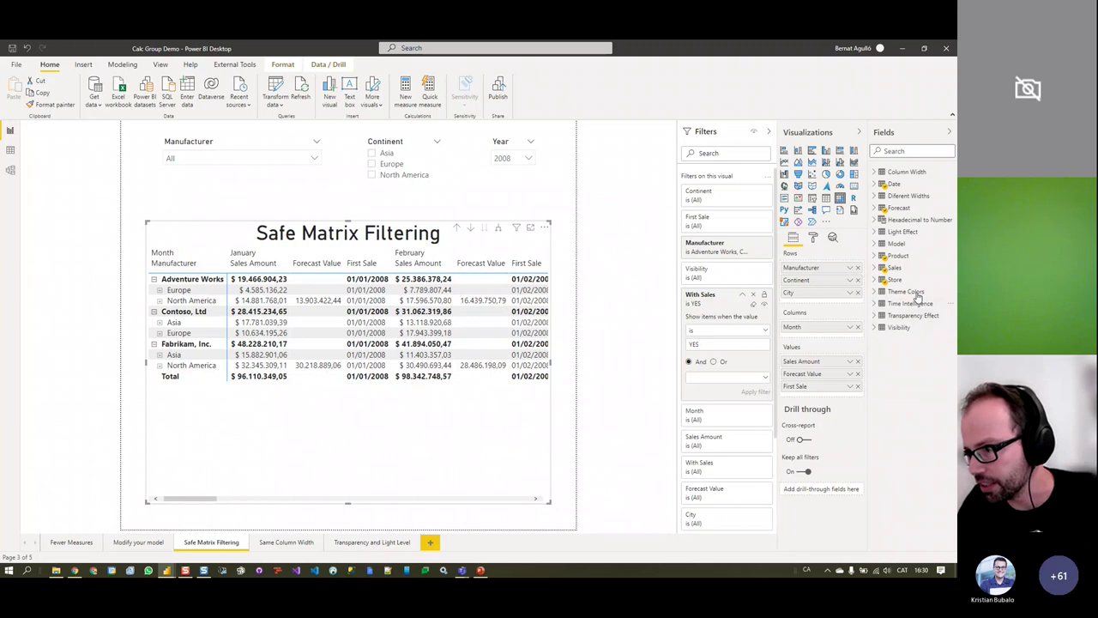
# Search the model fields for "with" and display the formula of the With Sales measure
pyautogui.click(874, 268)
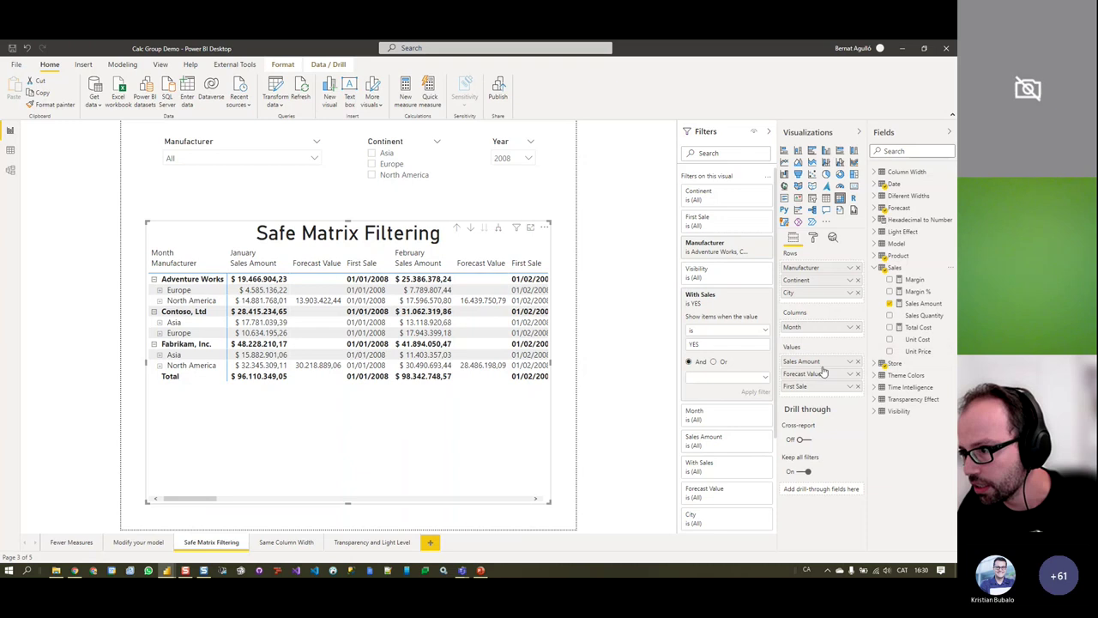
pyautogui.click(916, 152)
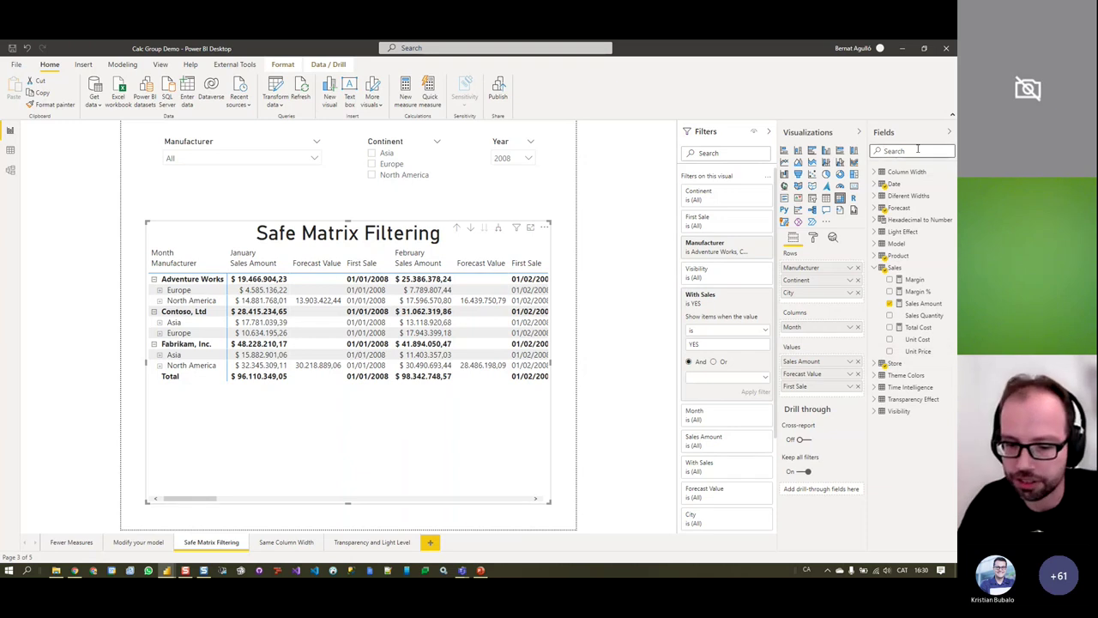
pyautogui.write('with')
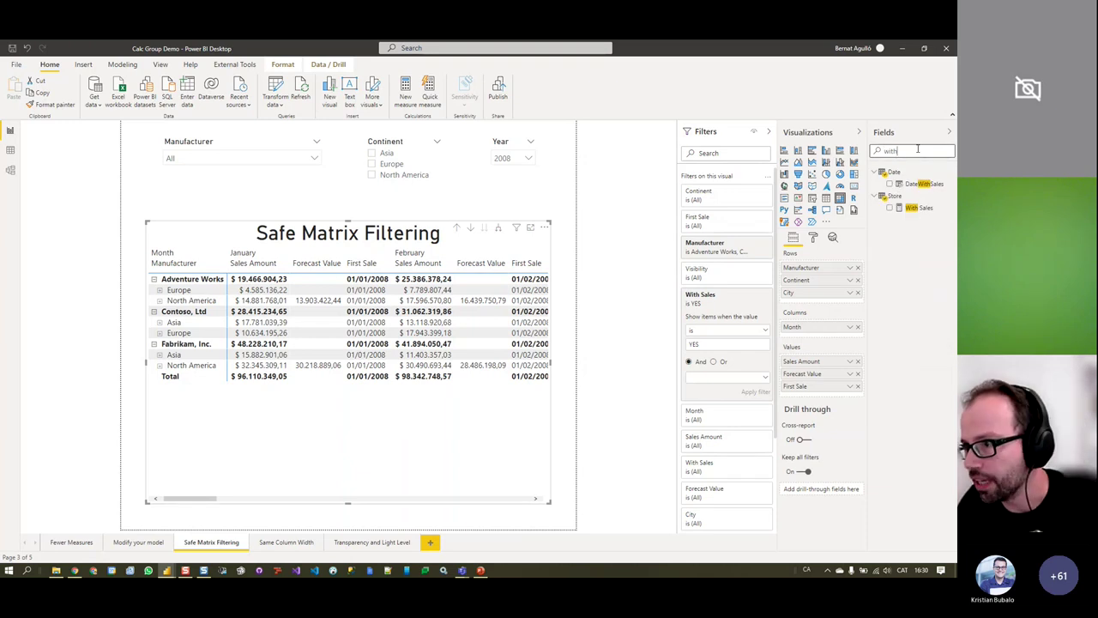
pyautogui.click(919, 207)
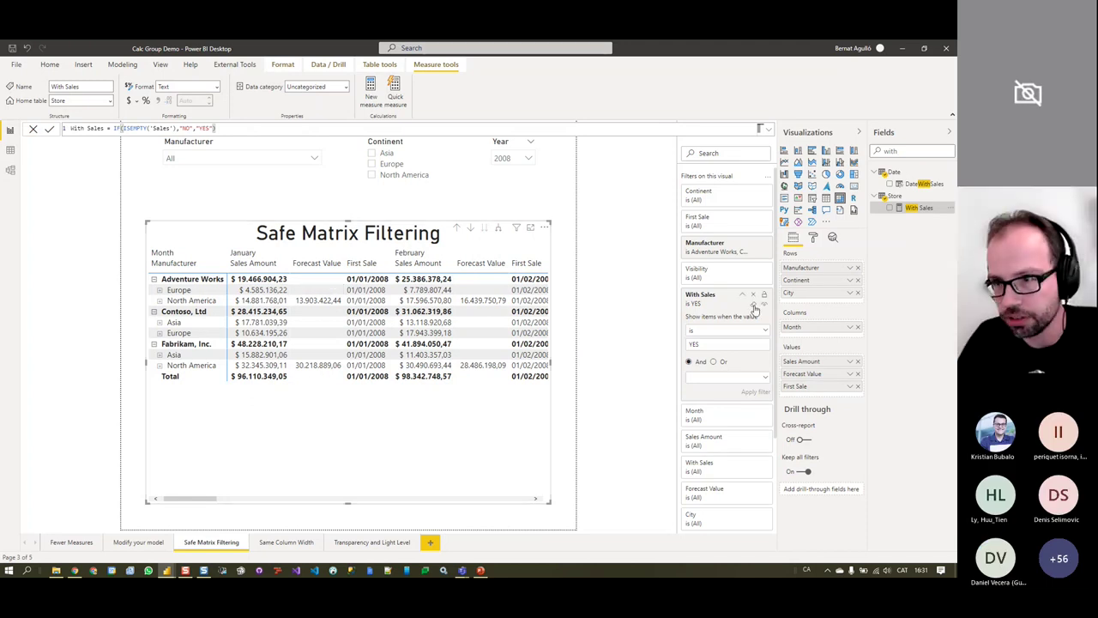
# Clear the matrix's With Sales filter and filter Visibility to Only with sales instead
pyautogui.click(754, 305)
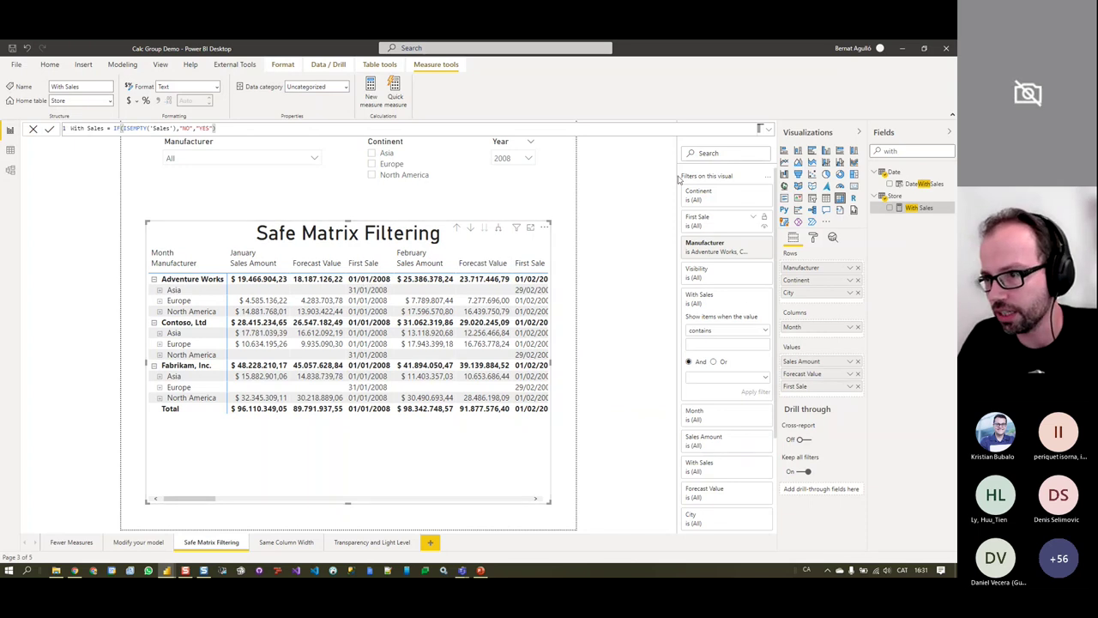
pyautogui.click(744, 272)
pyautogui.click(693, 342)
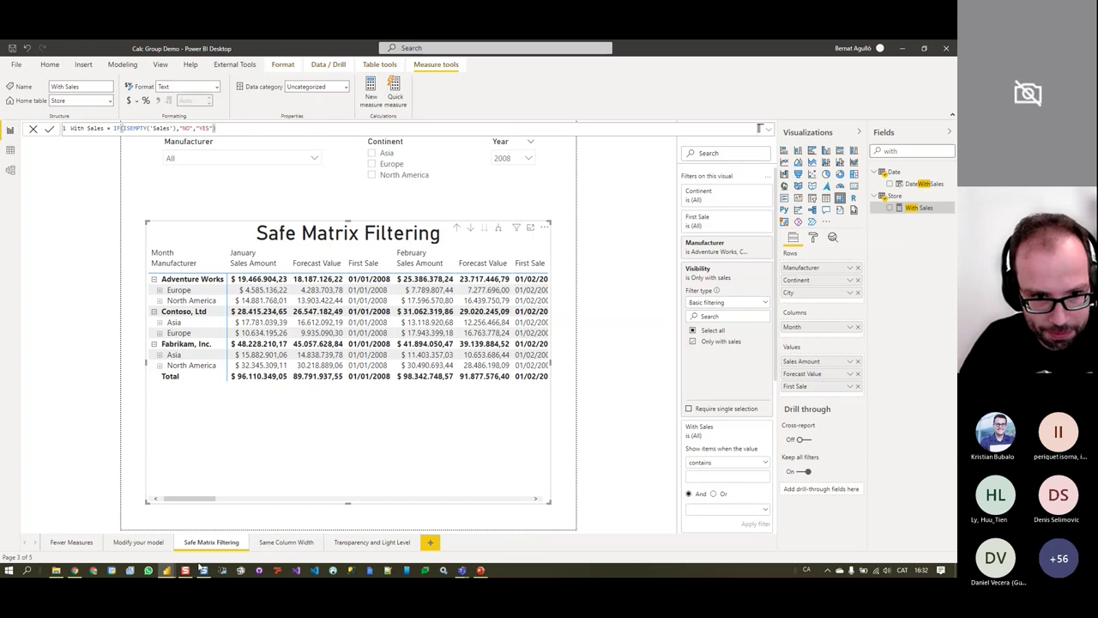
# On the Same Column Width page, try column widths 5, 6, 7 and 9 for the matrix, and set the width to auto
pyautogui.click(286, 542)
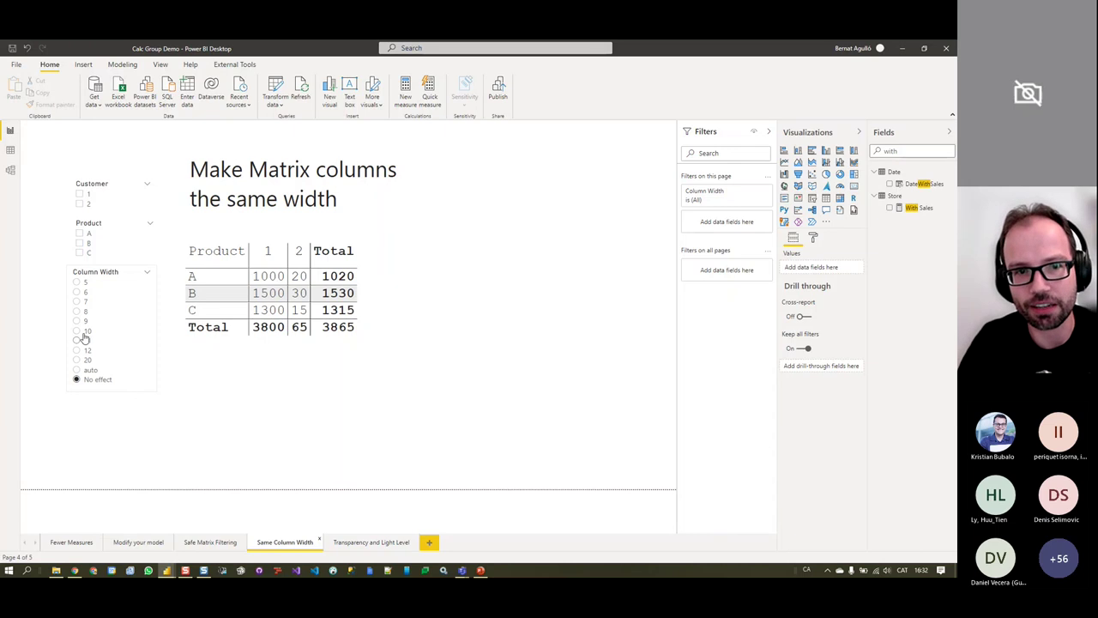
pyautogui.click(77, 283)
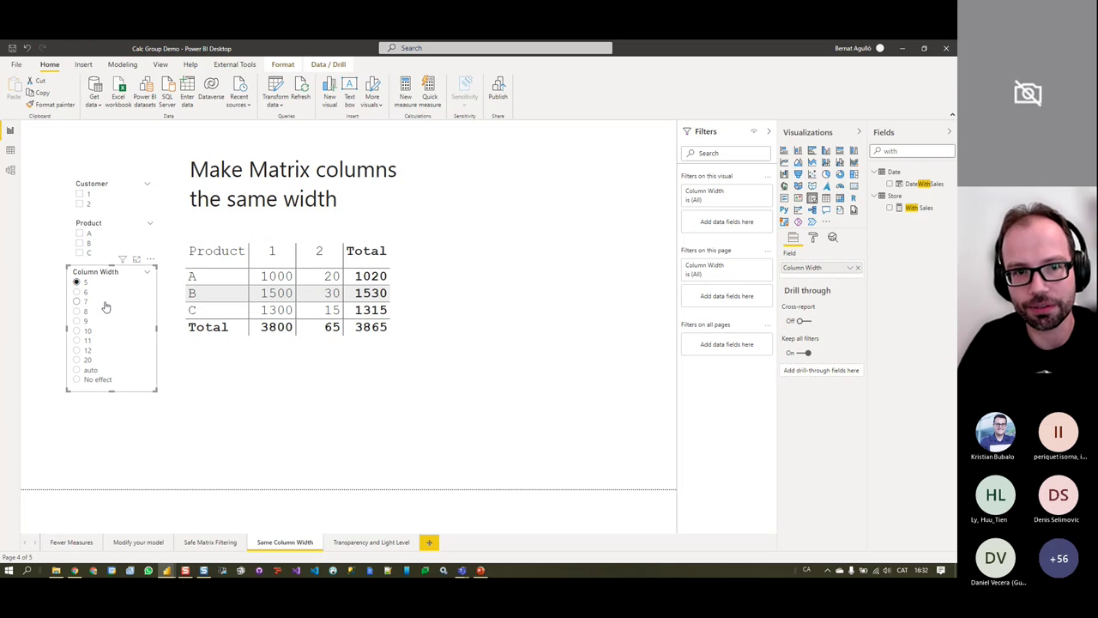
pyautogui.click(77, 292)
pyautogui.click(77, 301)
pyautogui.click(77, 320)
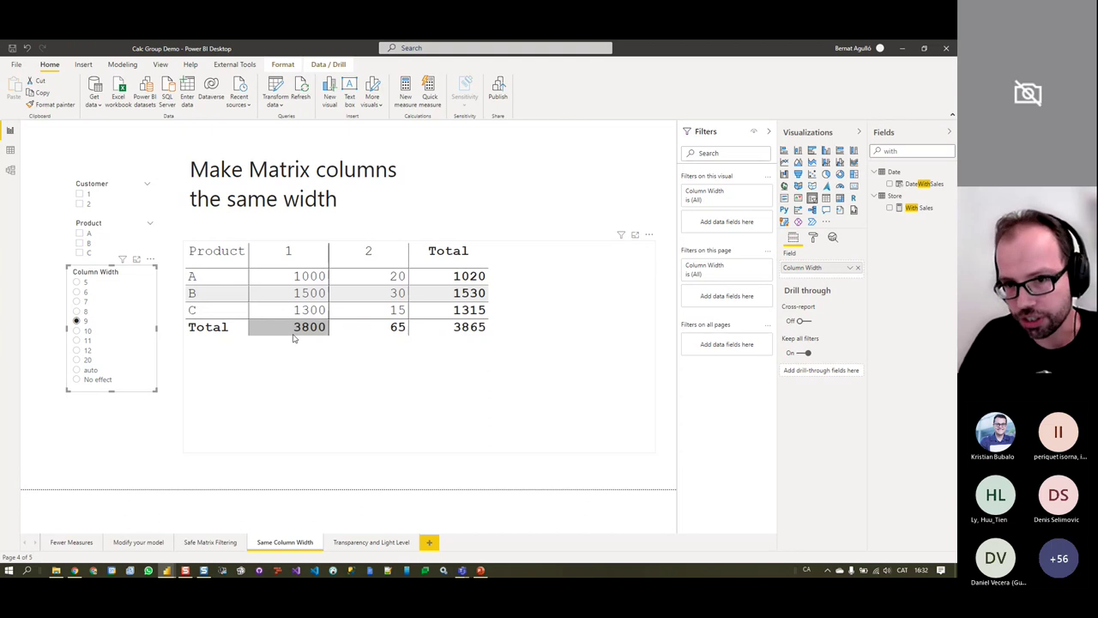
pyautogui.click(78, 371)
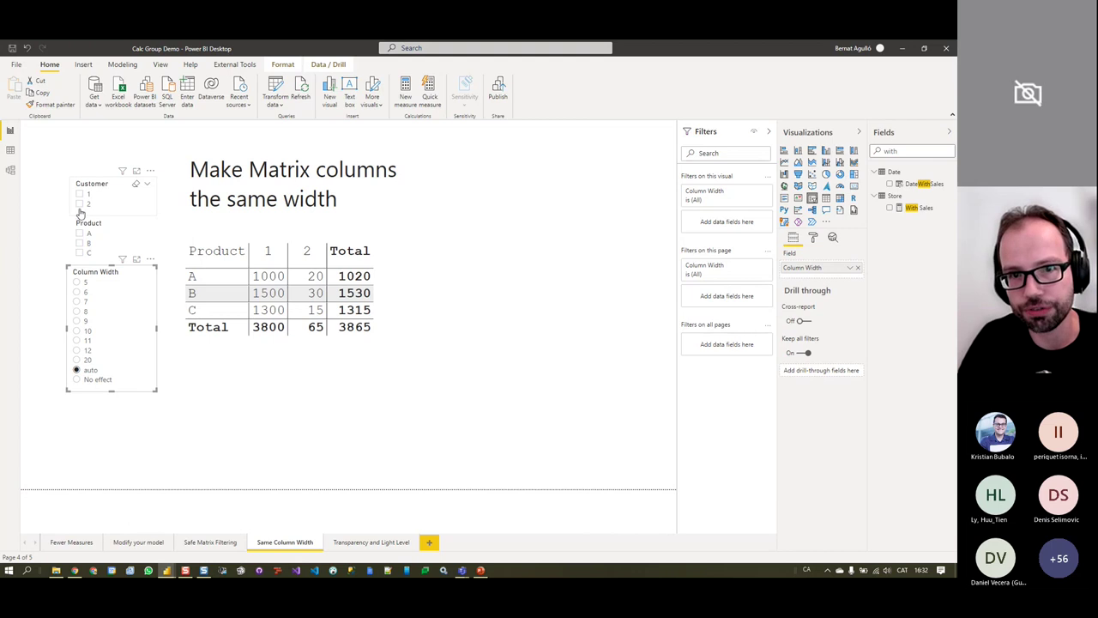
# Filter the matrix to customer 2, clear that filter again, and open the Transparency and Light Level page
pyautogui.click(79, 205)
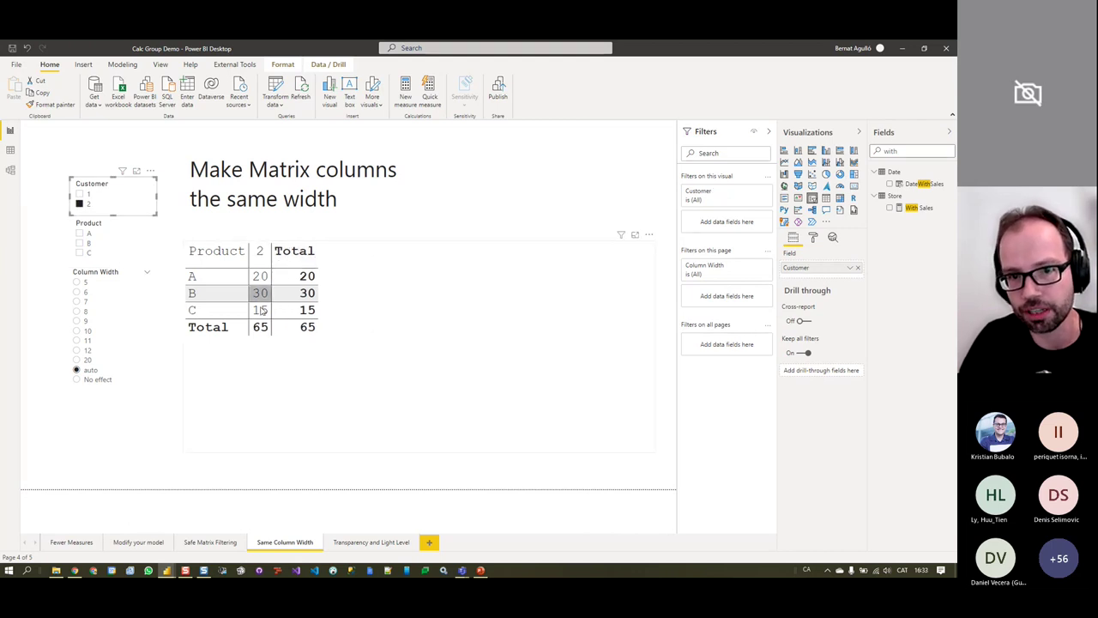
pyautogui.click(79, 205)
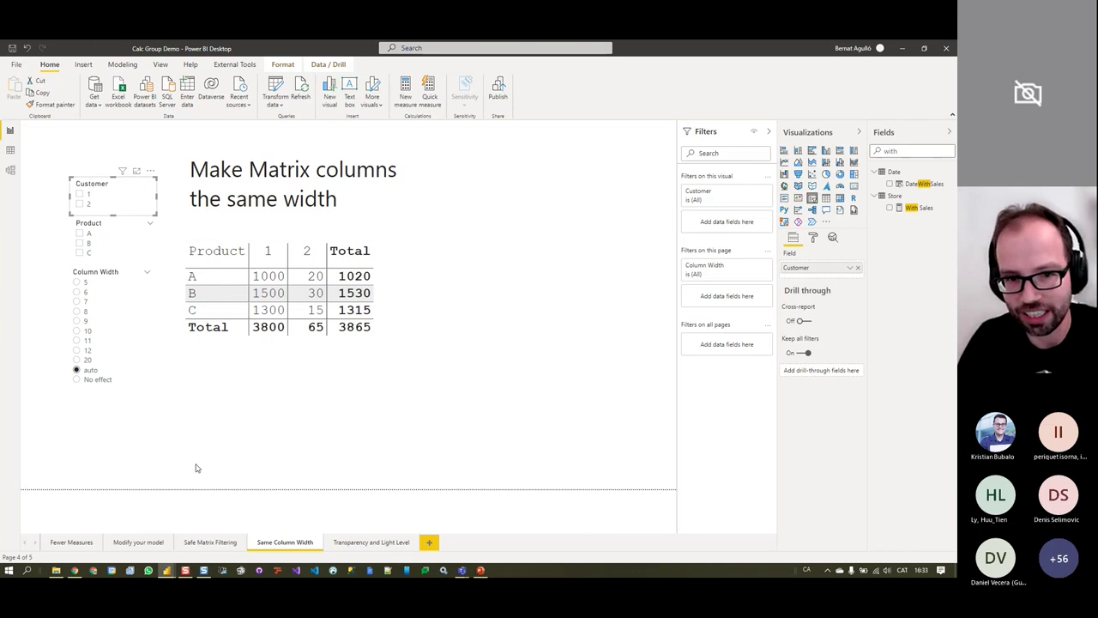
pyautogui.click(122, 456)
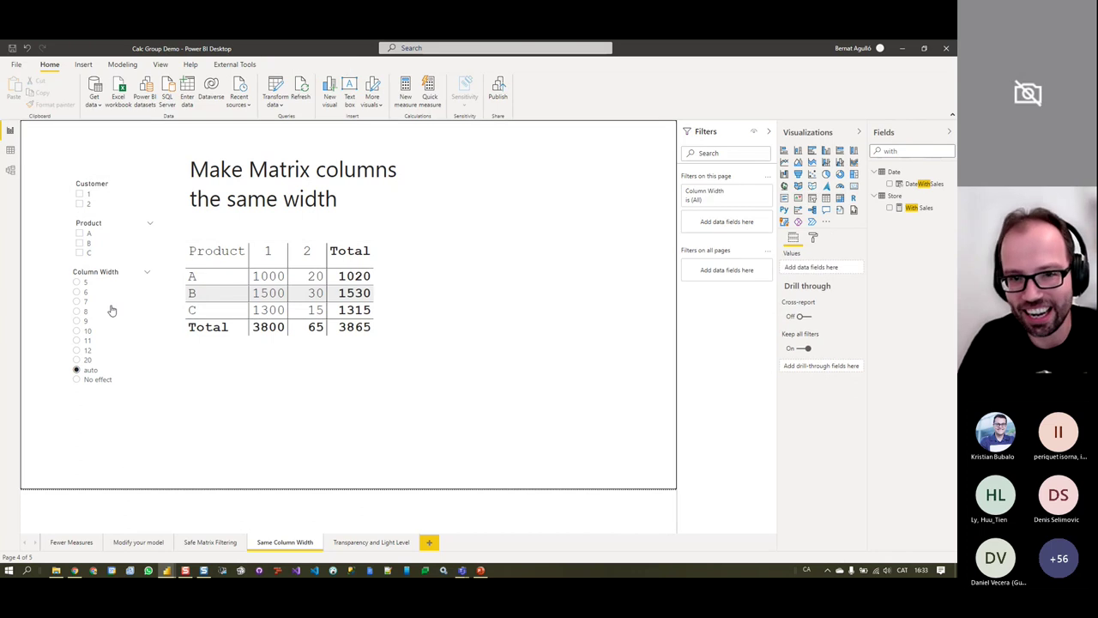
pyautogui.click(391, 542)
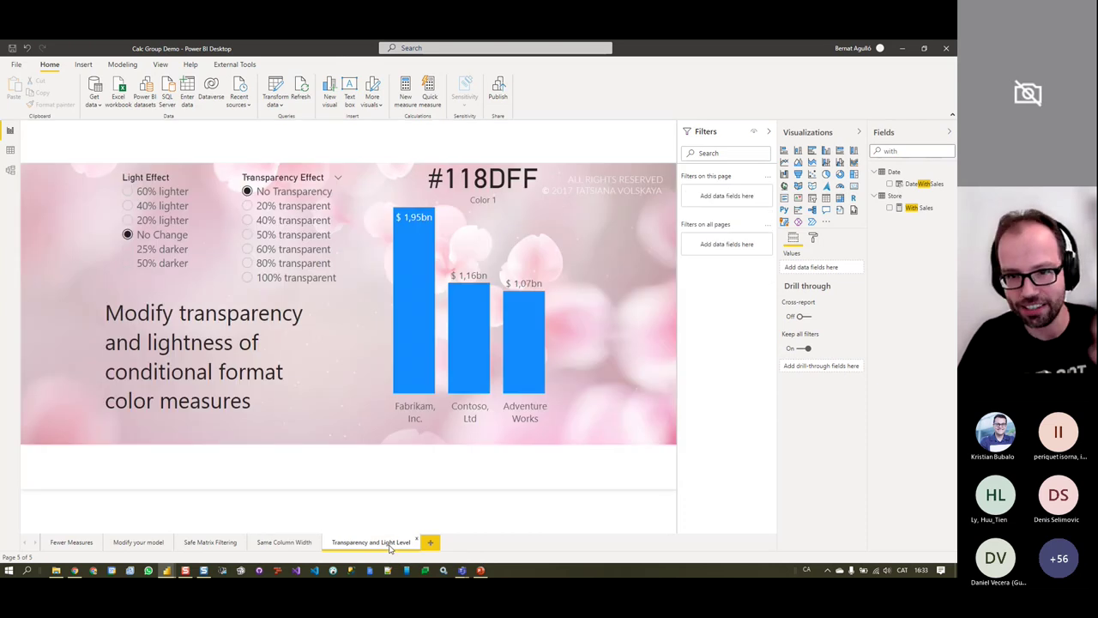
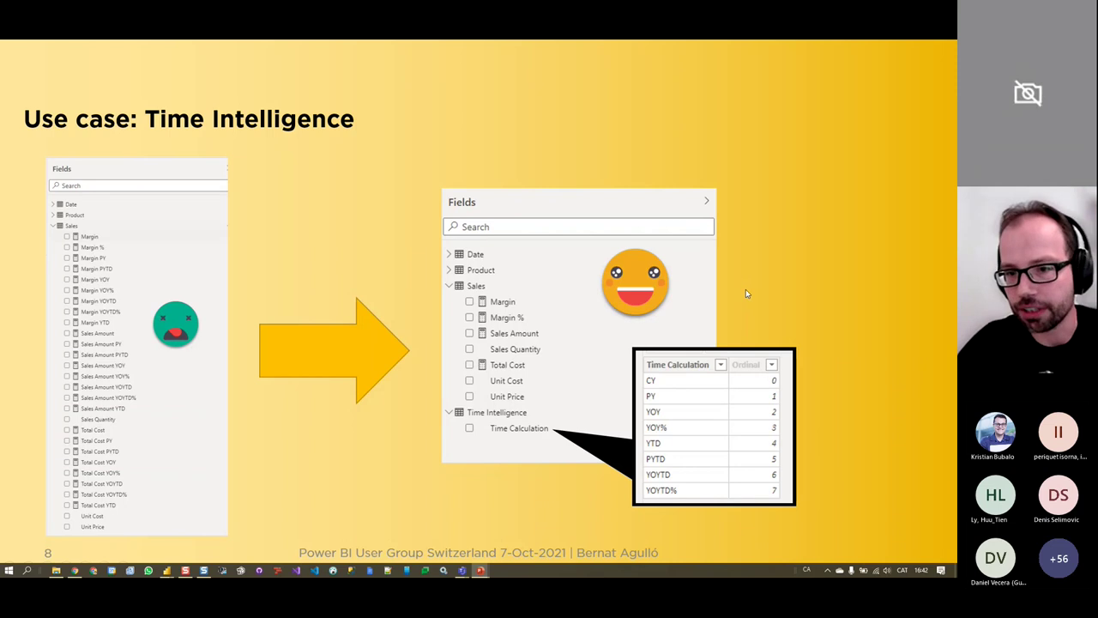
# Exit the slide show, switch to the Calc Group Demo report in Power BI Desktop, and close it with its changes saved
pyautogui.press('Escape')
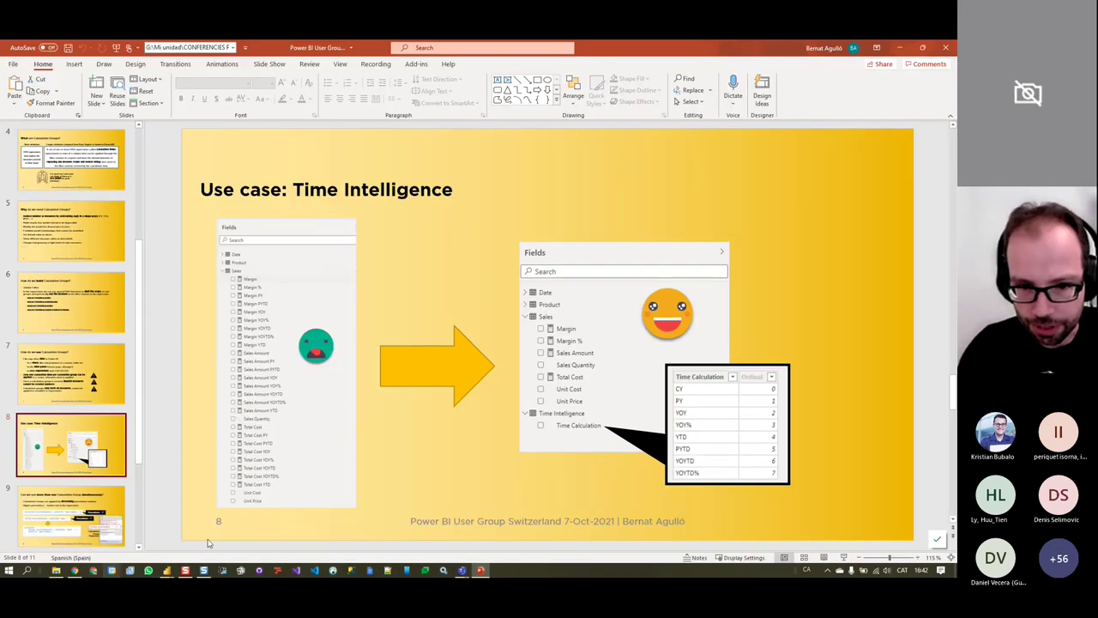
pyautogui.moveTo(168, 570)
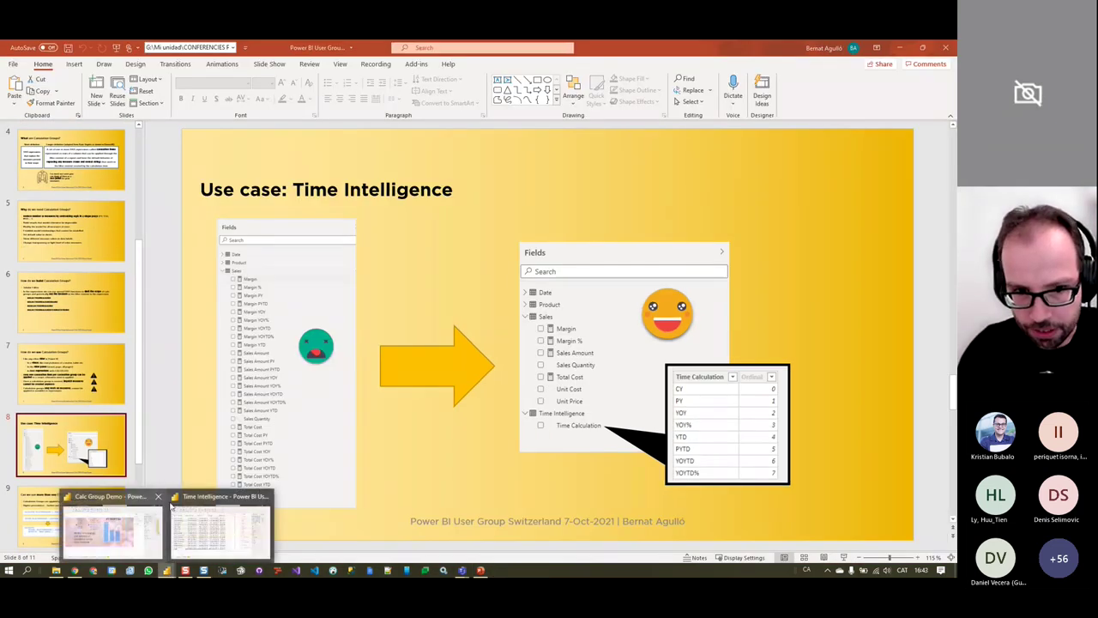
pyautogui.click(131, 507)
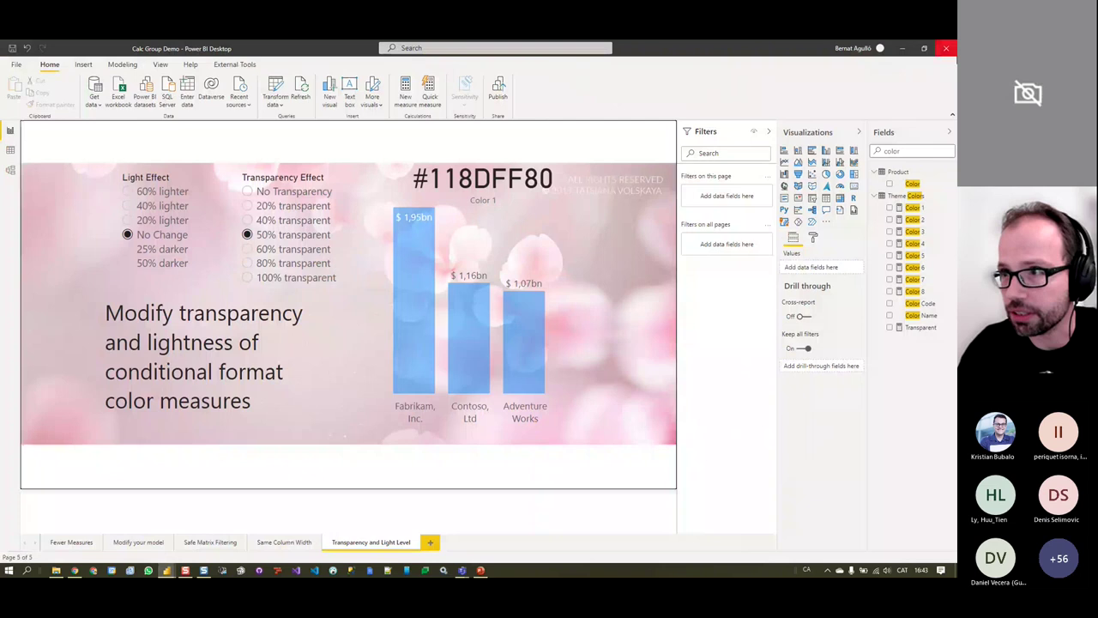
pyautogui.click(945, 48)
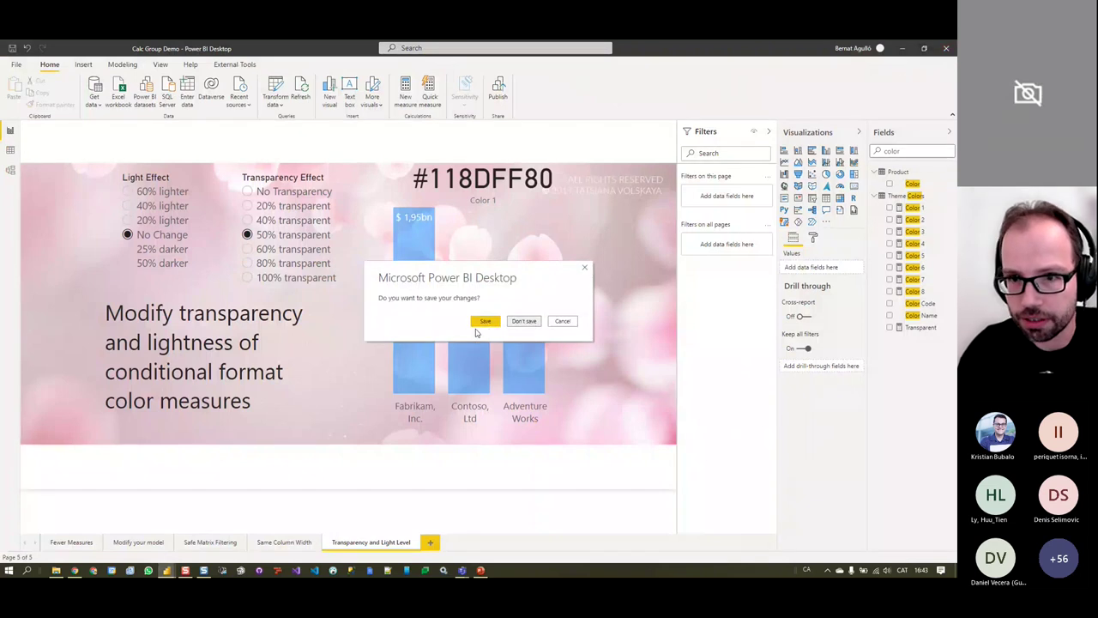
pyautogui.click(486, 321)
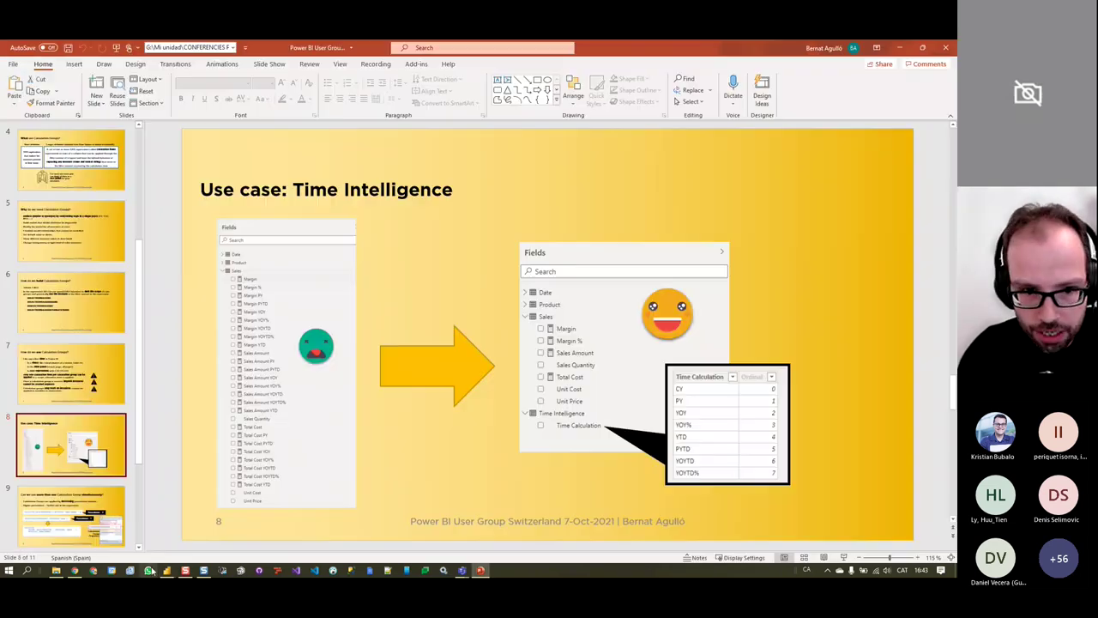
# Switch to the Time Intelligence report in Power BI Desktop, expand the Sales table's fields, and widen the field list to show full measure names
pyautogui.moveTo(167, 570)
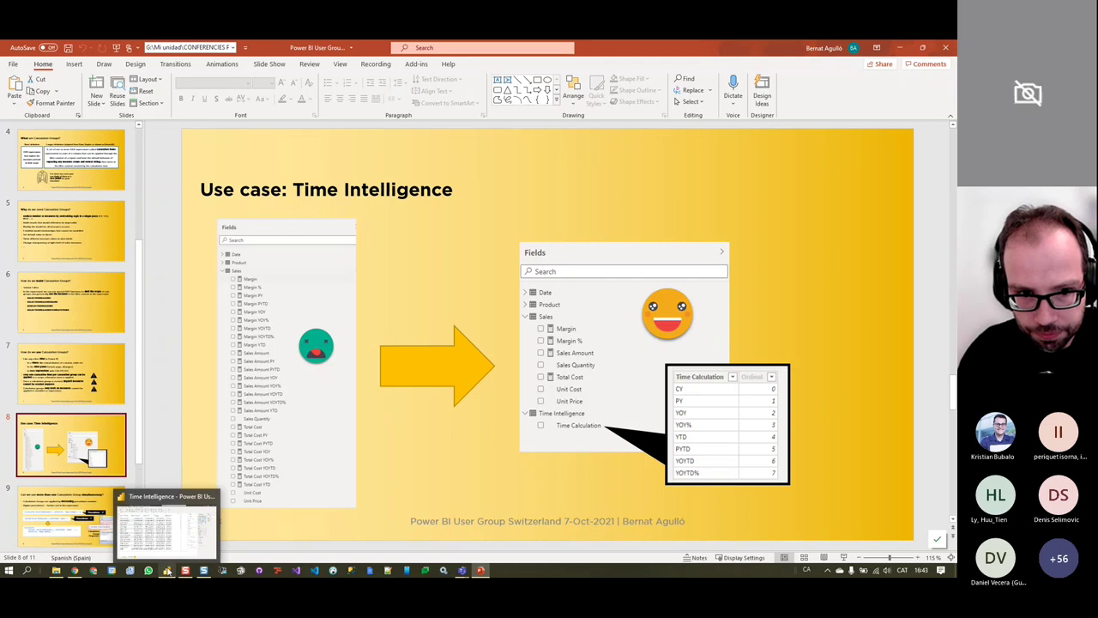
pyautogui.click(171, 549)
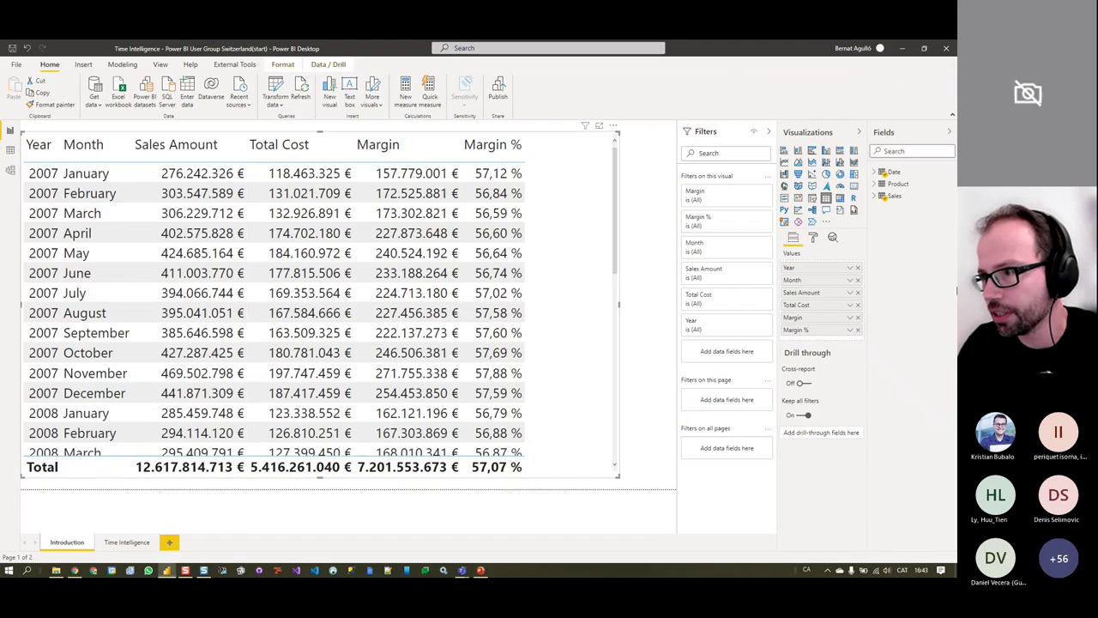
pyautogui.click(876, 196)
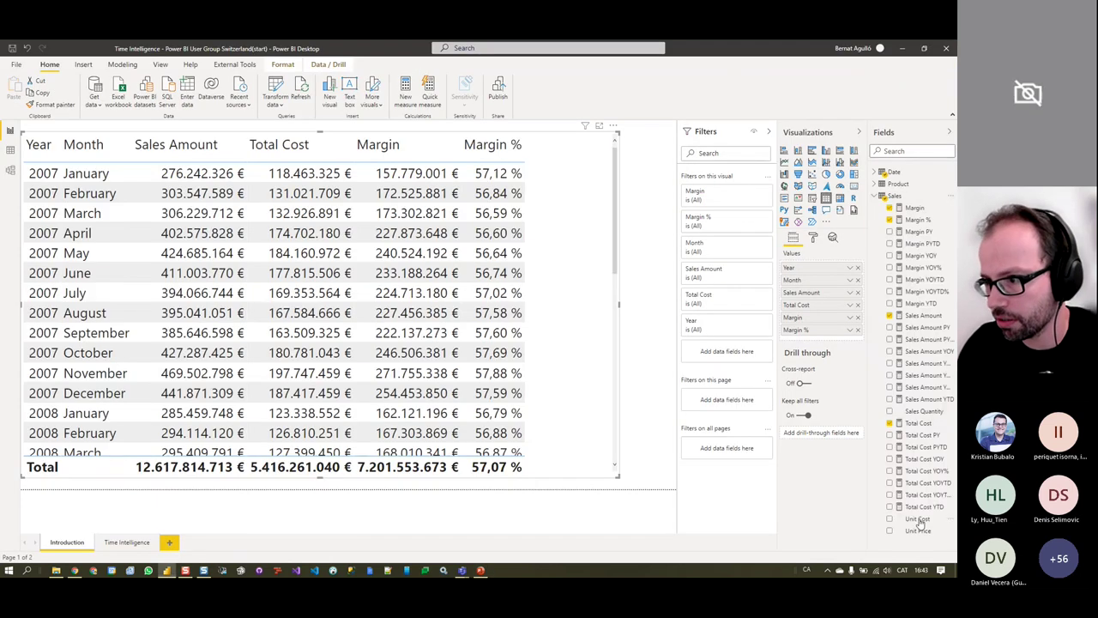
pyautogui.moveTo(864, 421); pyautogui.dragTo(847, 420)
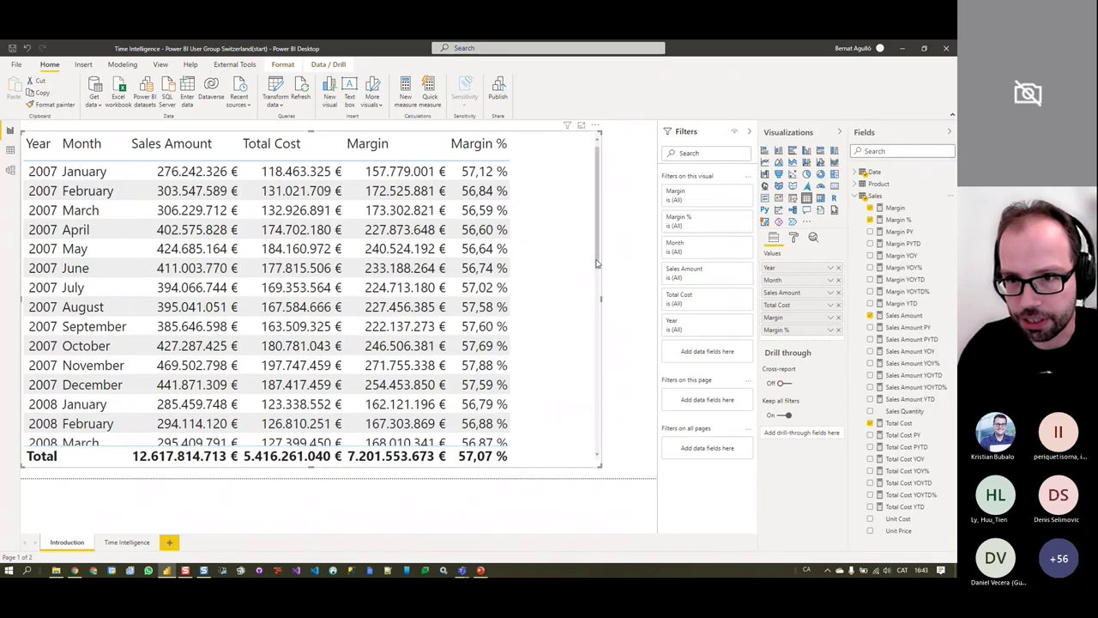
pyautogui.scroll(-6, 589, 426)
pyautogui.scroll(6, 589, 427)
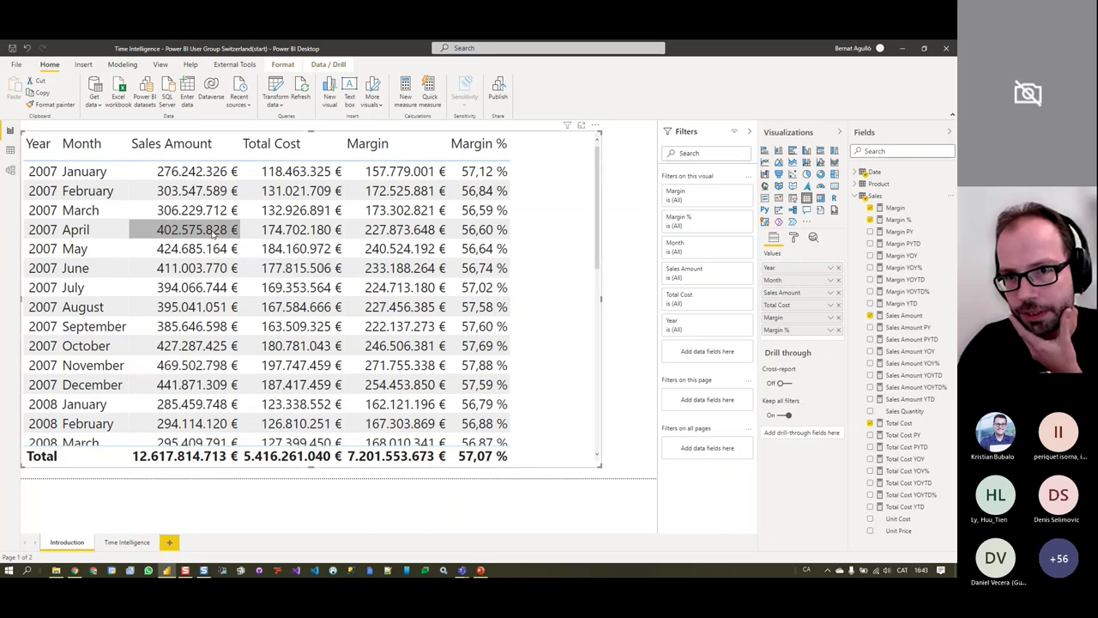
# Remove Margin %, Margin and Total Cost from the table visual and display the formula of the Sales Amount PY measure
pyautogui.click(838, 329)
pyautogui.click(838, 317)
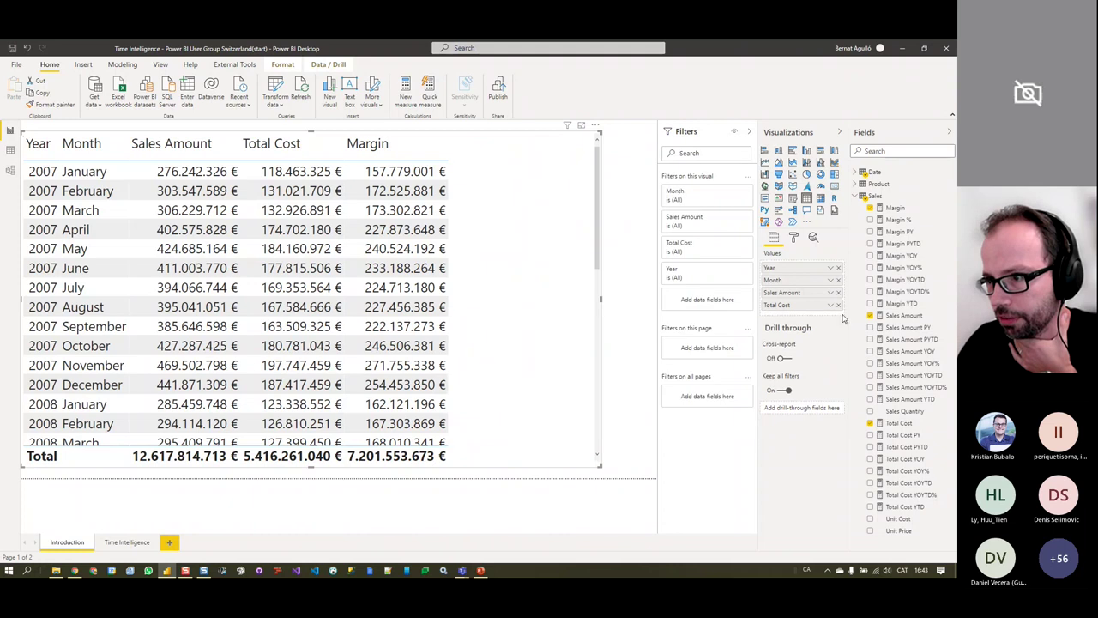
pyautogui.click(838, 306)
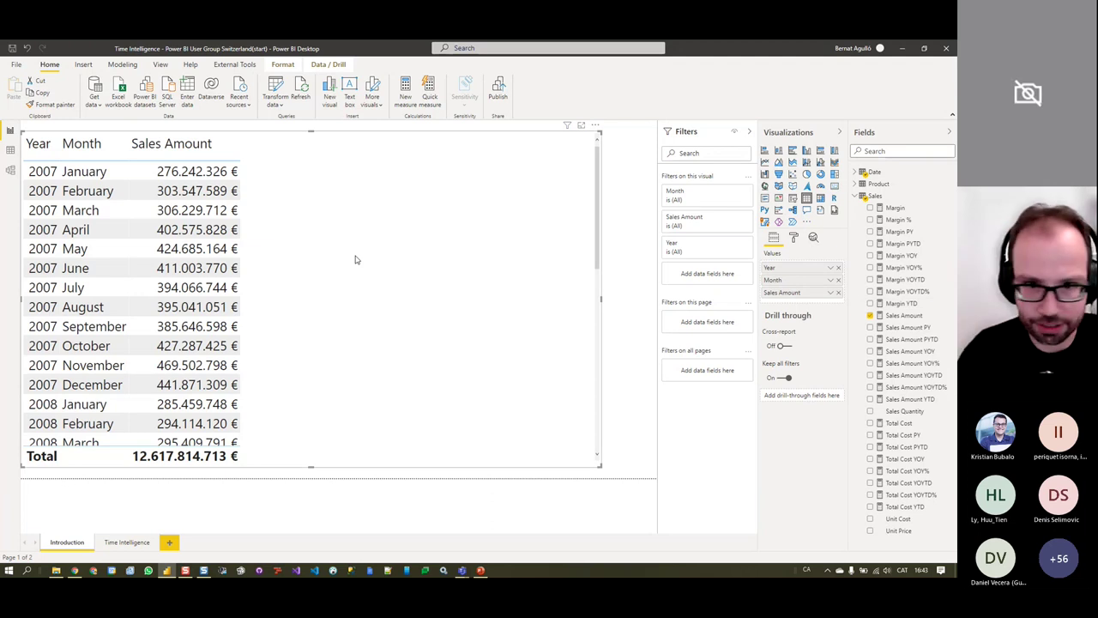
pyautogui.click(906, 331)
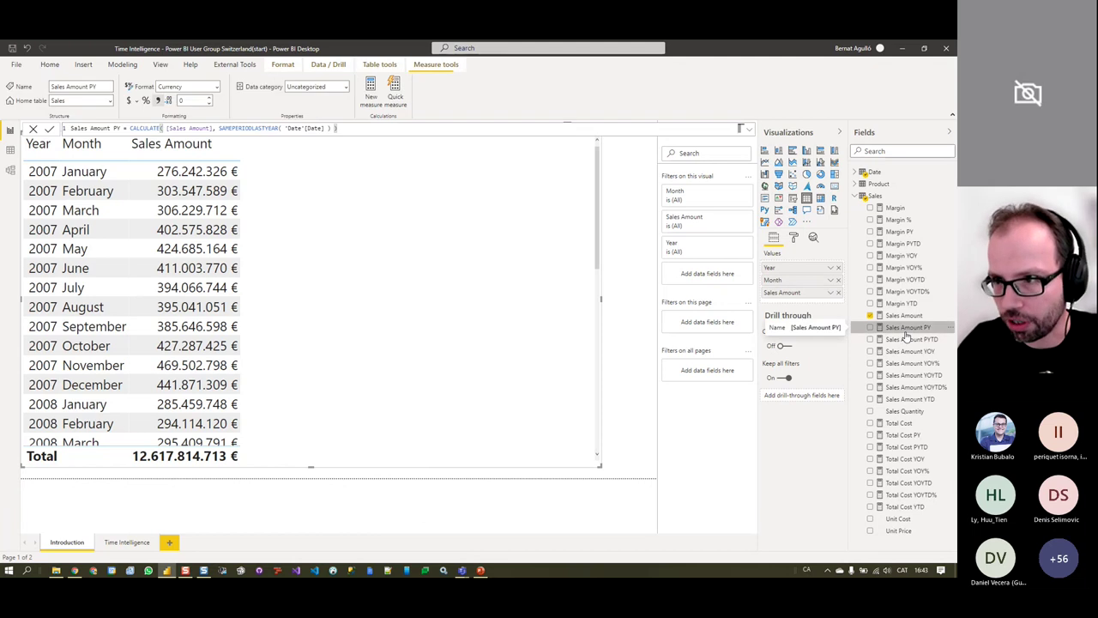
# Mark the Date table as a date table, using Date as its date column
pyautogui.click(875, 172)
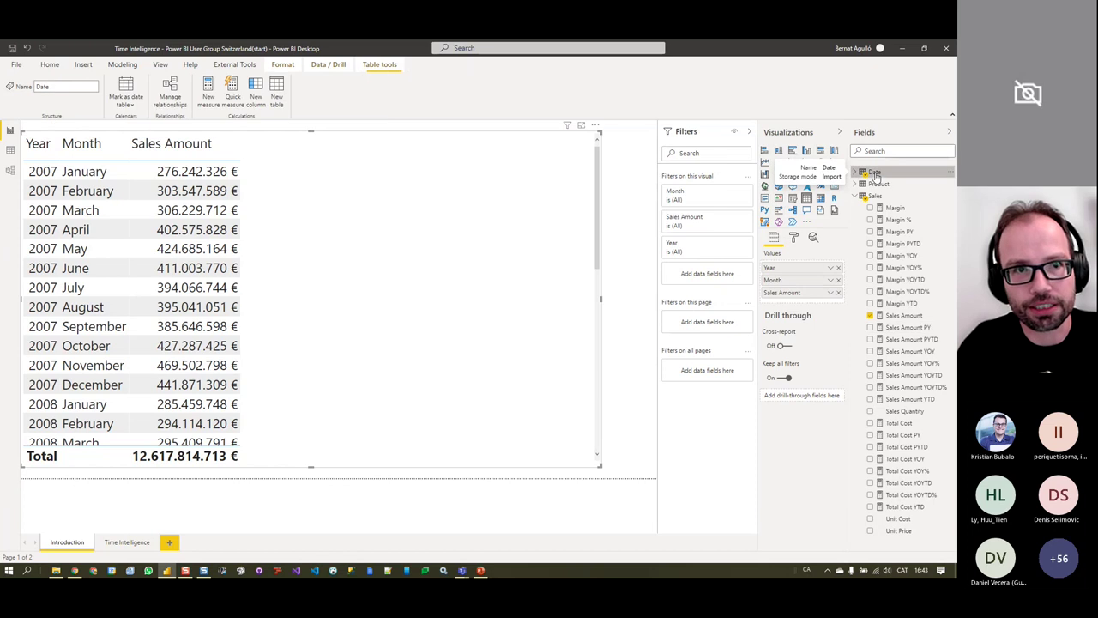
pyautogui.click(126, 95)
pyautogui.press('Escape')
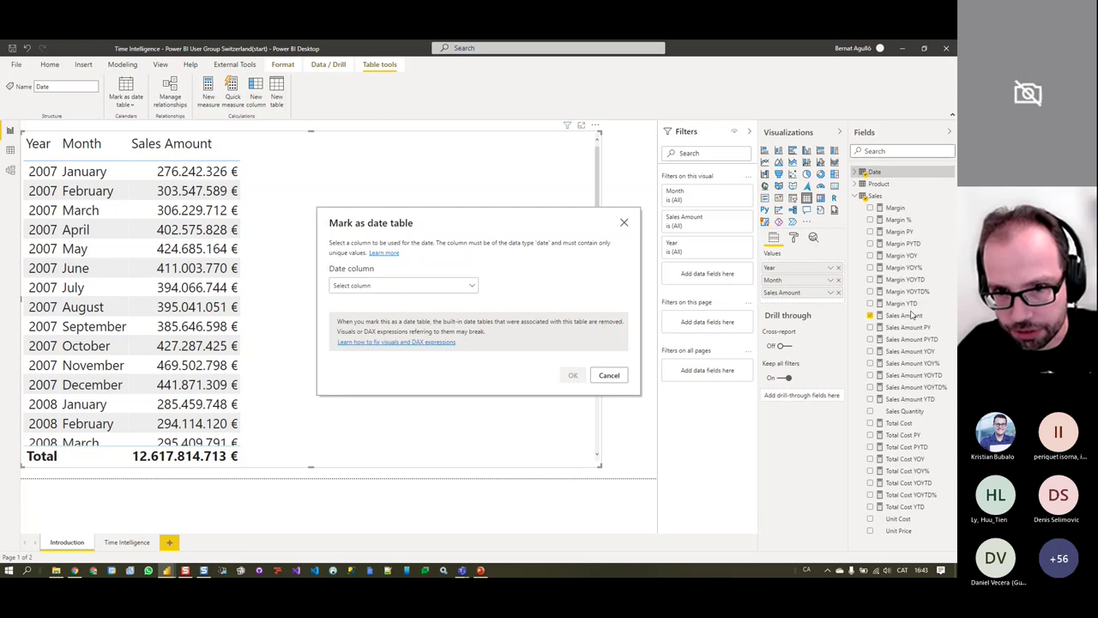
pyautogui.click(403, 285)
pyautogui.click(338, 314)
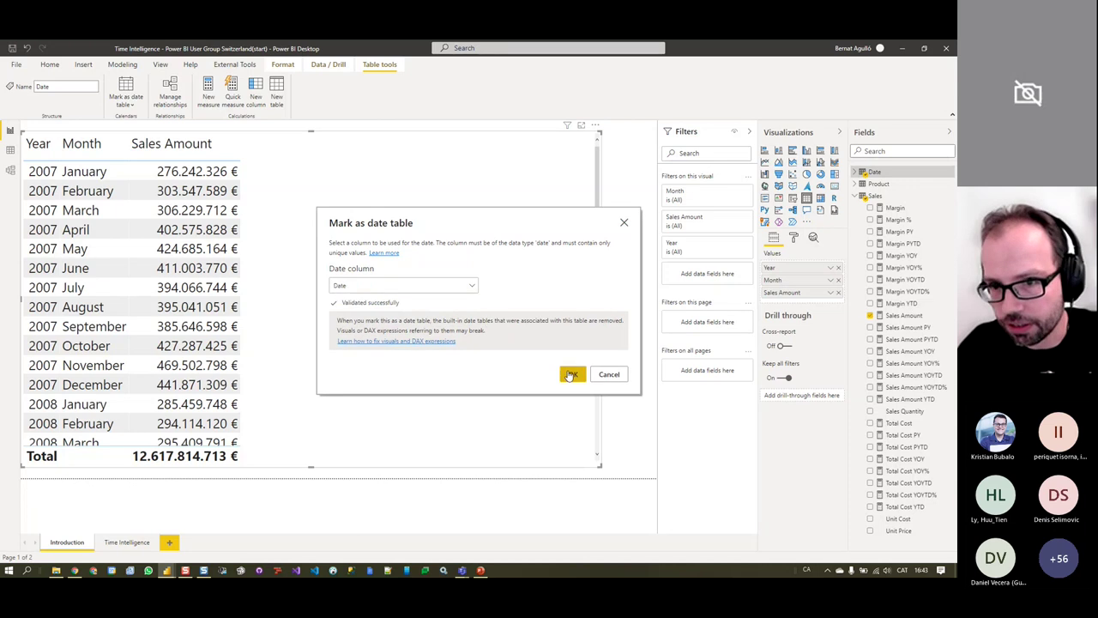
pyautogui.click(571, 375)
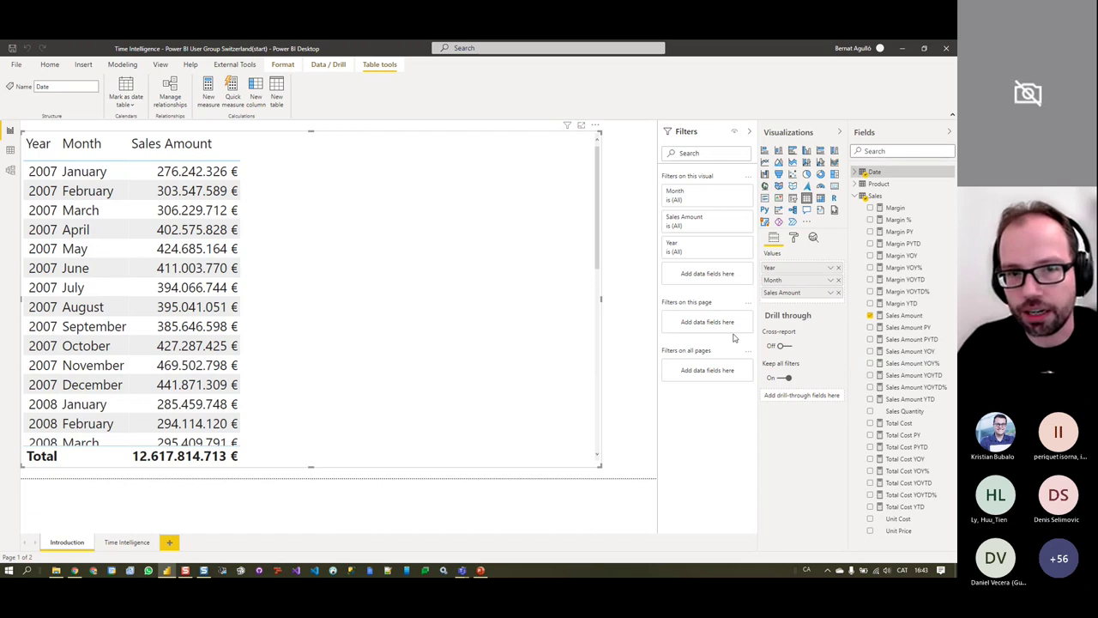
# Add the Sales Amount PY measure to the table visual and review its monthly values from 2007 to 2010
pyautogui.click(897, 332)
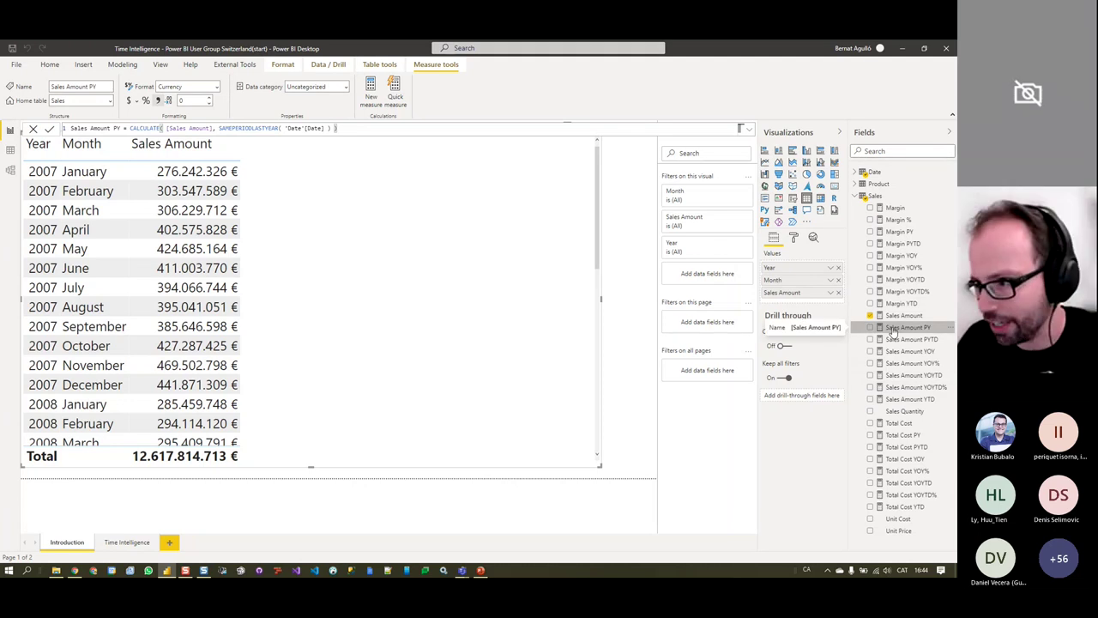
pyautogui.moveTo(892, 330); pyautogui.dragTo(819, 305)
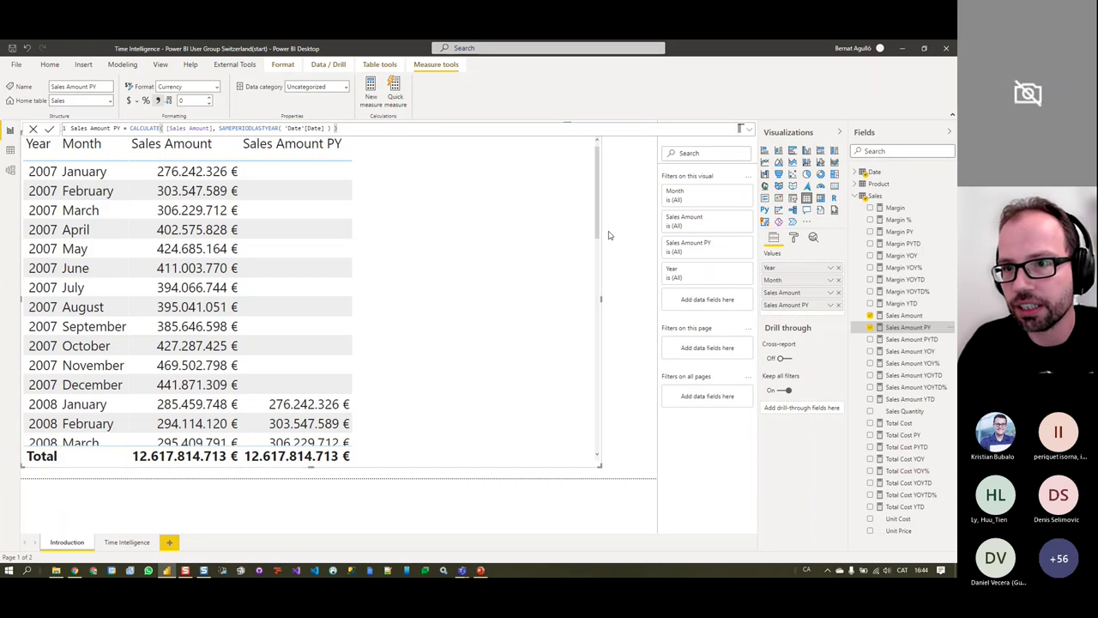
pyautogui.moveTo(599, 230); pyautogui.dragTo(617, 449)
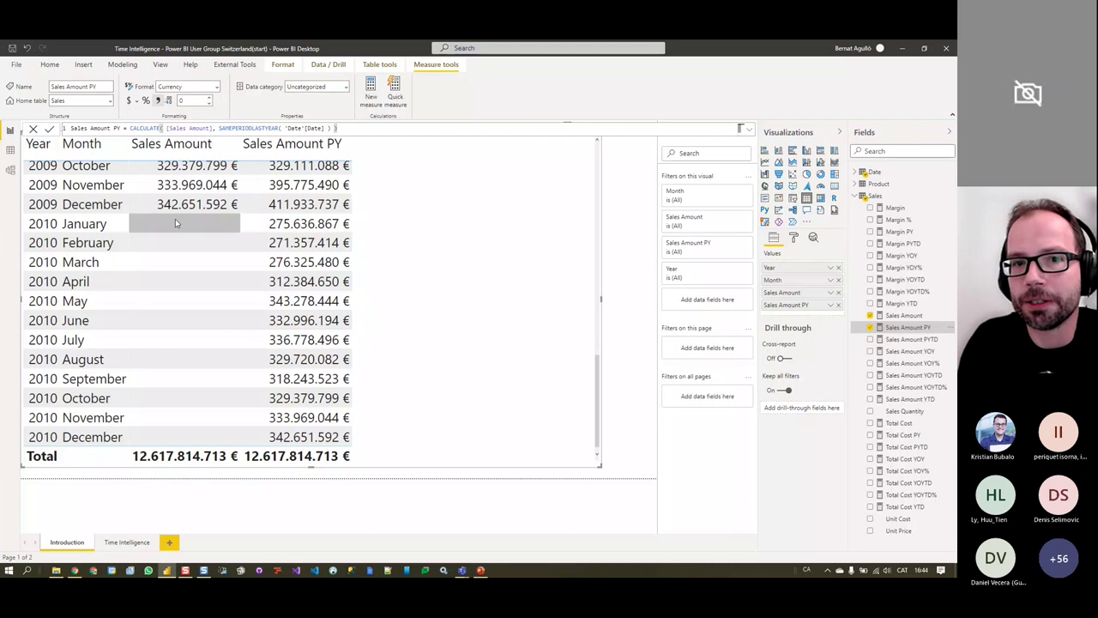
pyautogui.scroll(3, 554, 360)
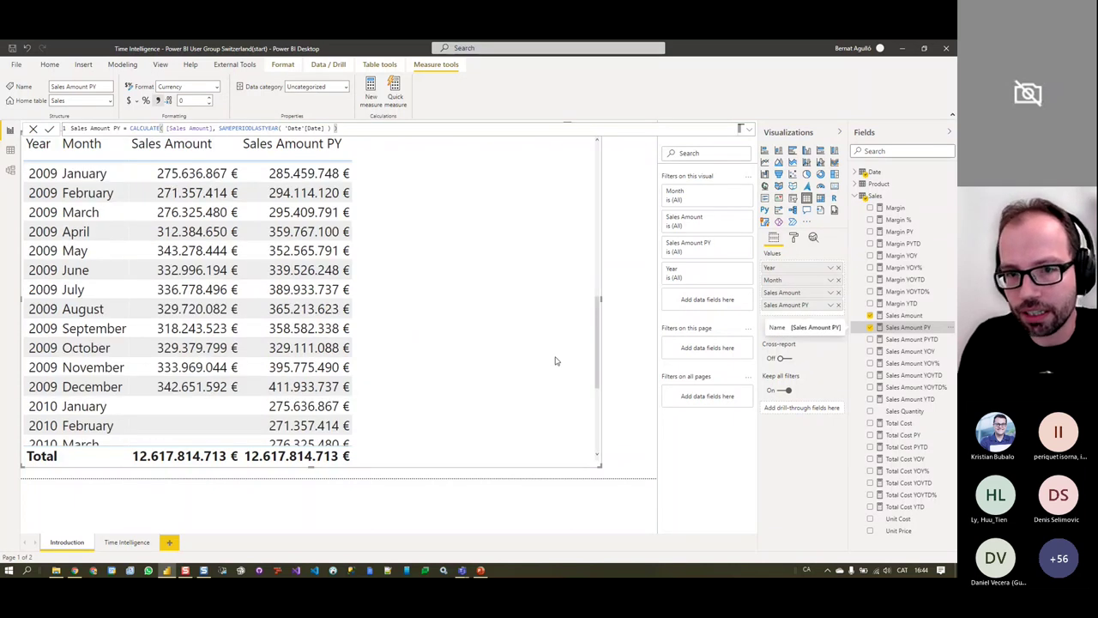
pyautogui.scroll(8, 558, 351)
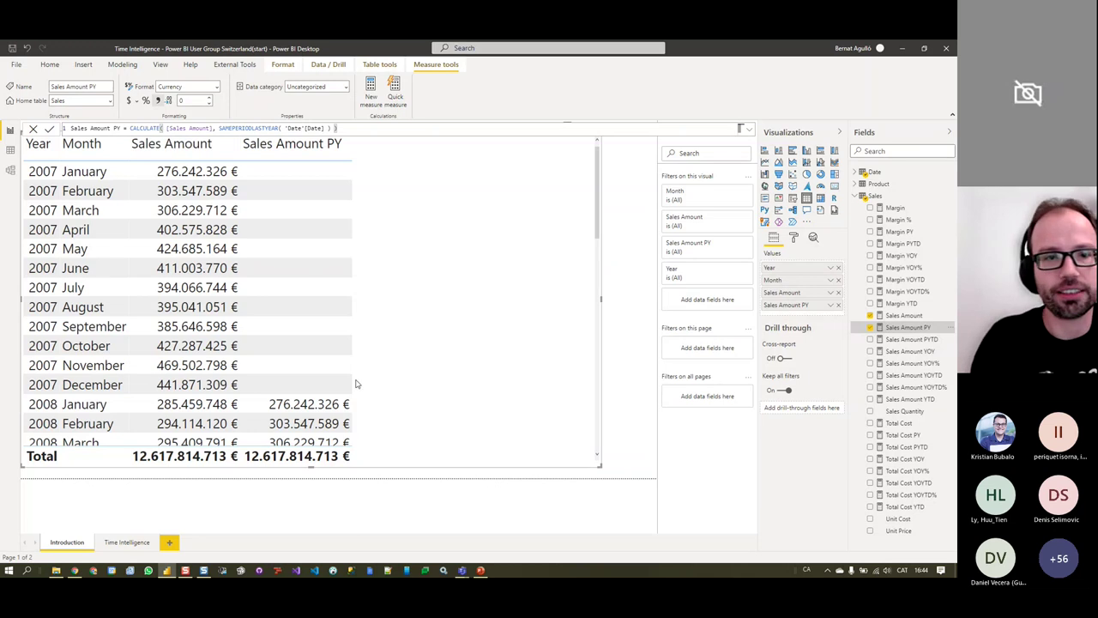
pyautogui.scroll(-8, 375, 424)
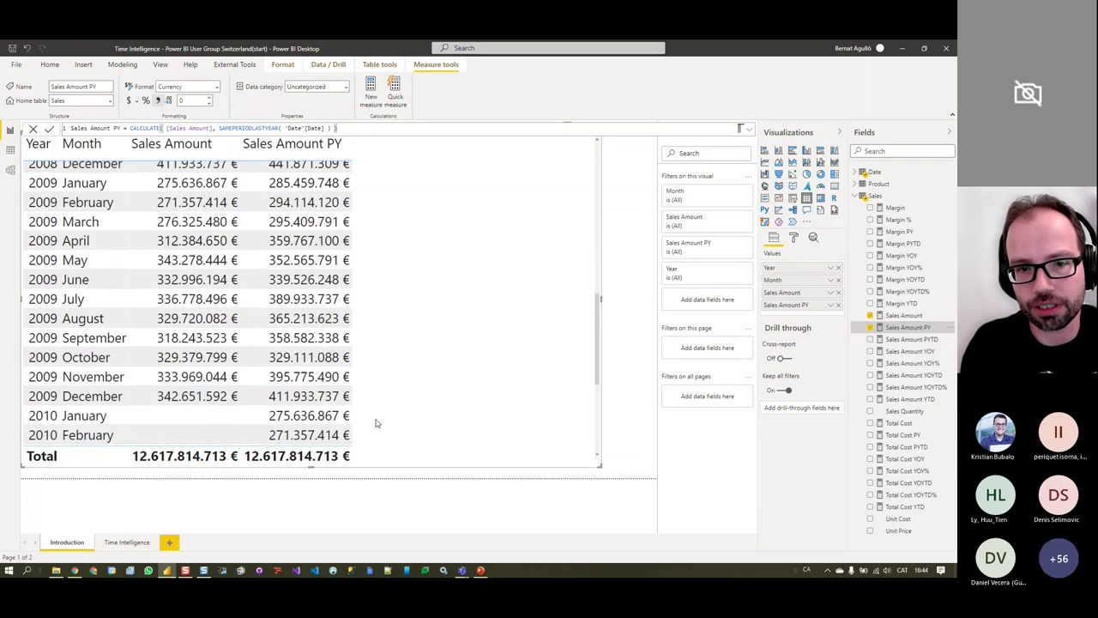
pyautogui.scroll(-1, 374, 423)
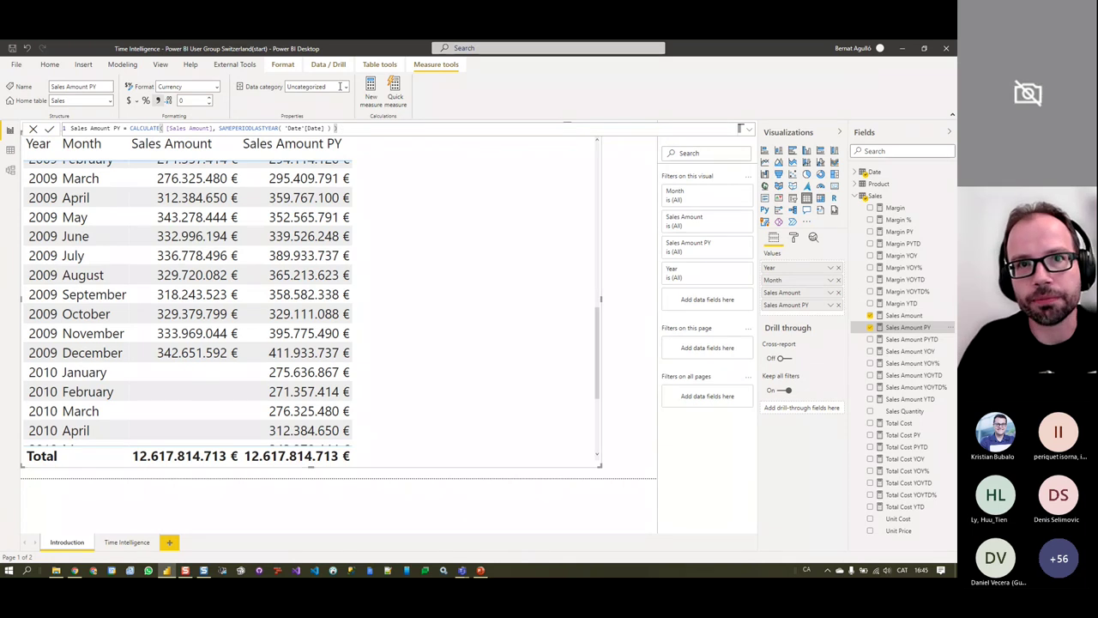
# Open the model in Tabular Editor, accept the experimental features warning, and move the window so the report's monthly sales rows stay visible
pyautogui.click(234, 64)
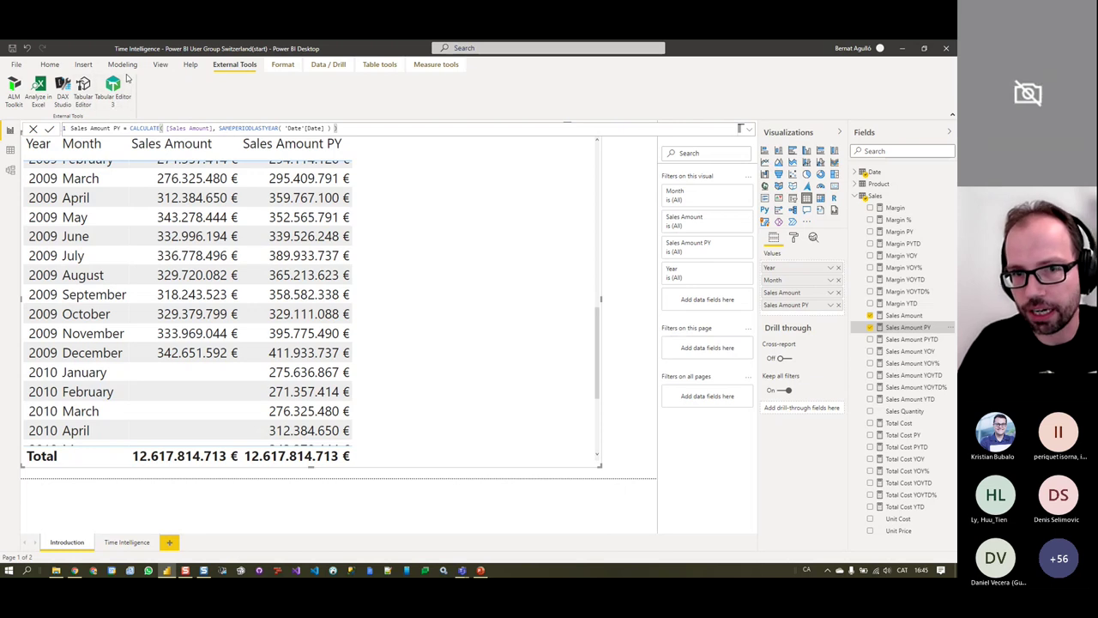
pyautogui.click(86, 100)
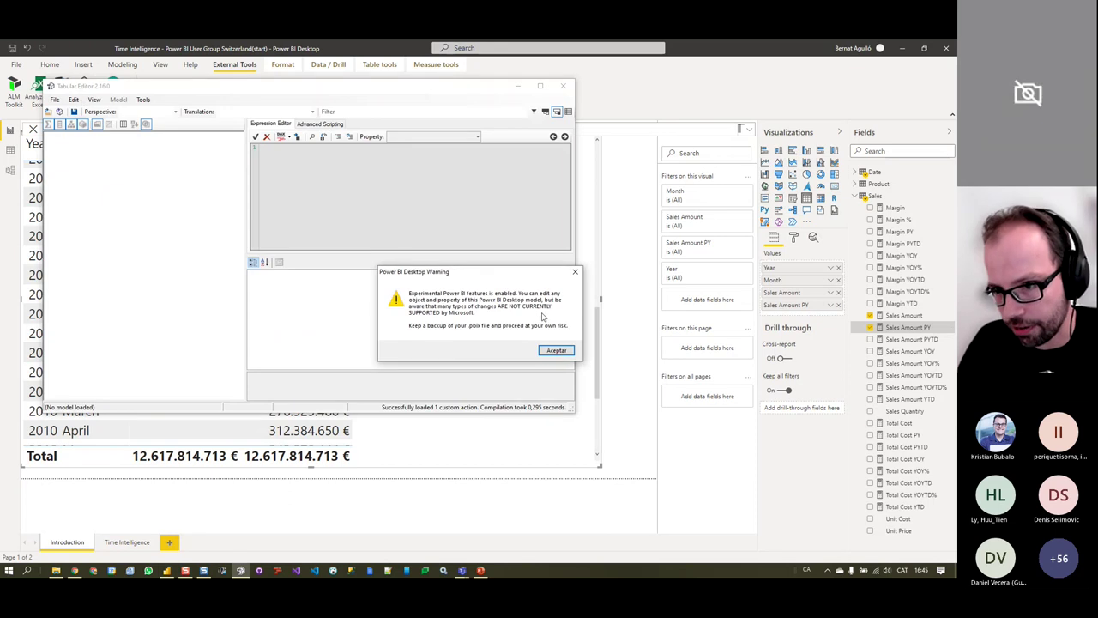
pyautogui.click(569, 354)
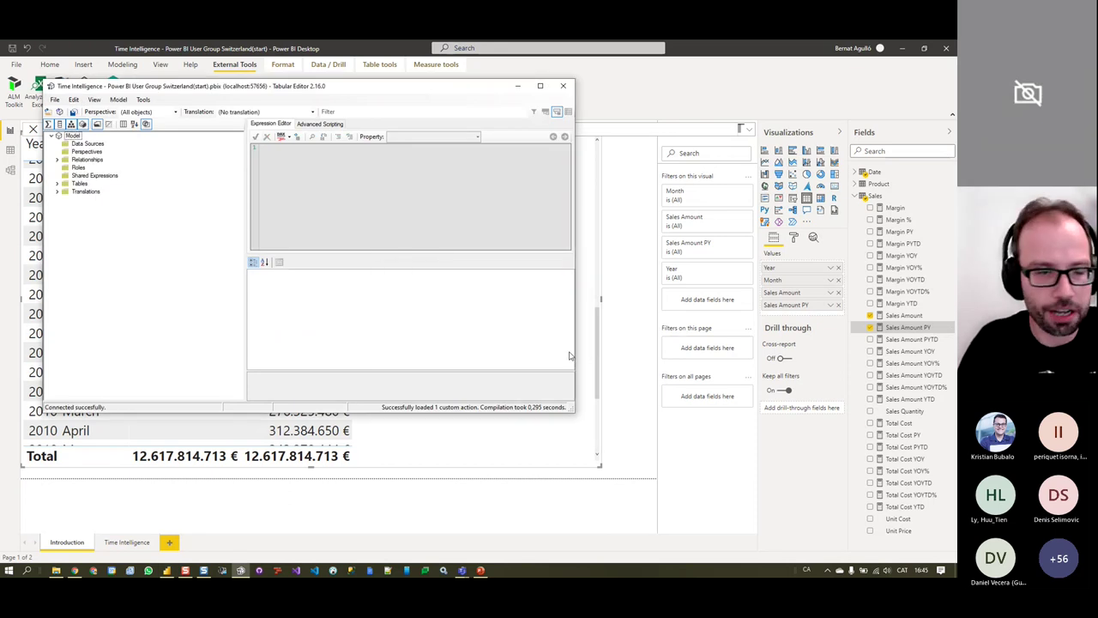
pyautogui.moveTo(326, 92); pyautogui.dragTo(566, 210)
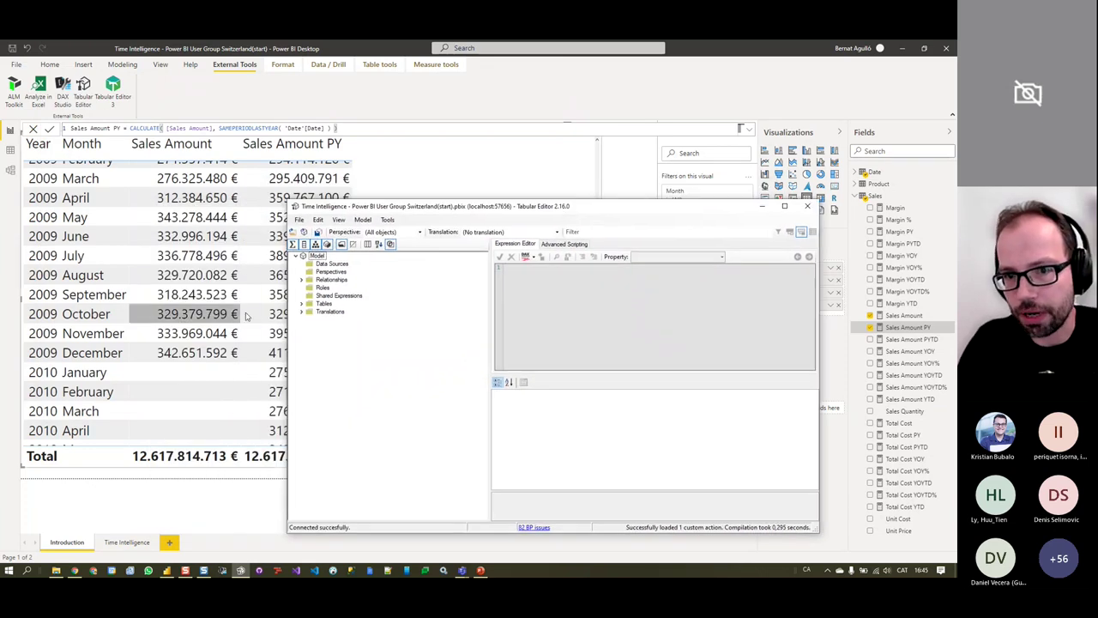
# Create a new calculation group among the model's tables and name it Simple Time Intelligence
pyautogui.click(305, 304)
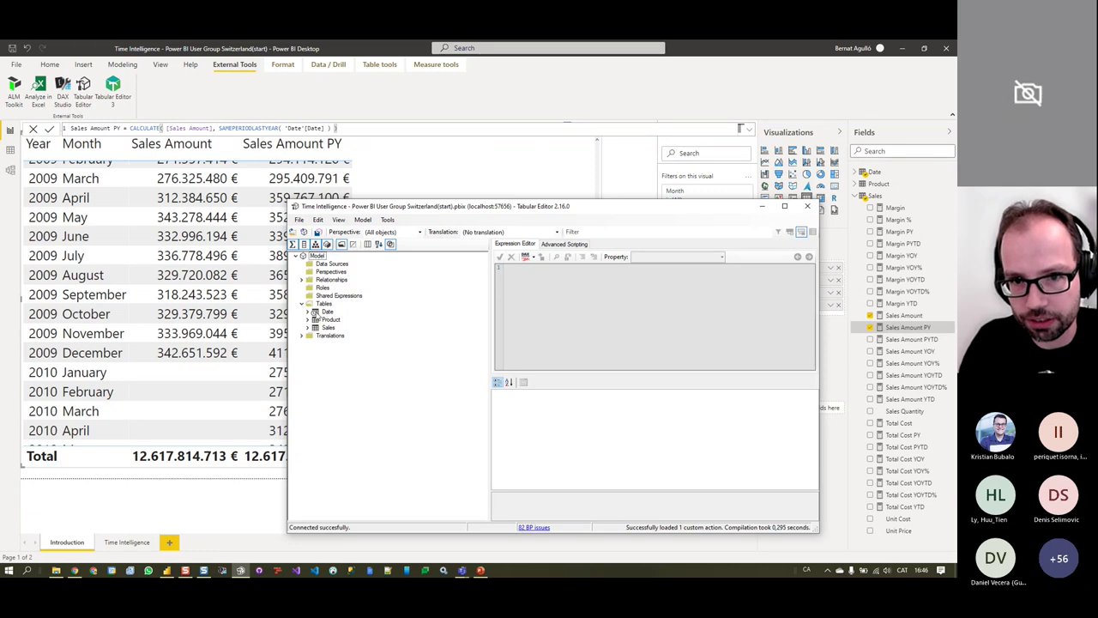
pyautogui.rightClick(326, 304)
pyautogui.moveTo(369, 323)
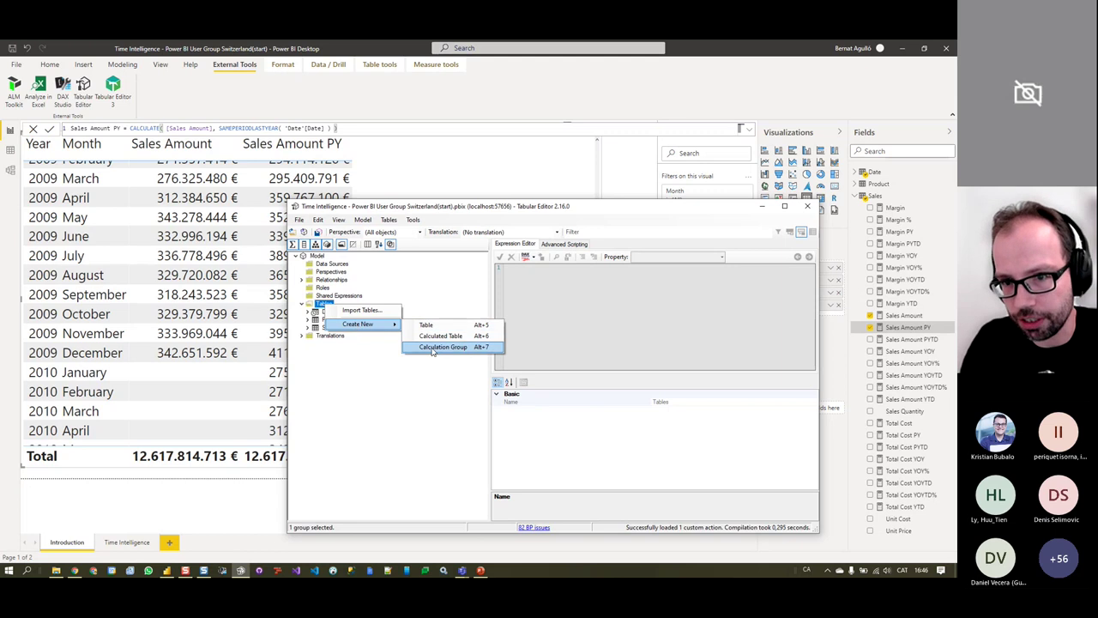
pyautogui.click(432, 347)
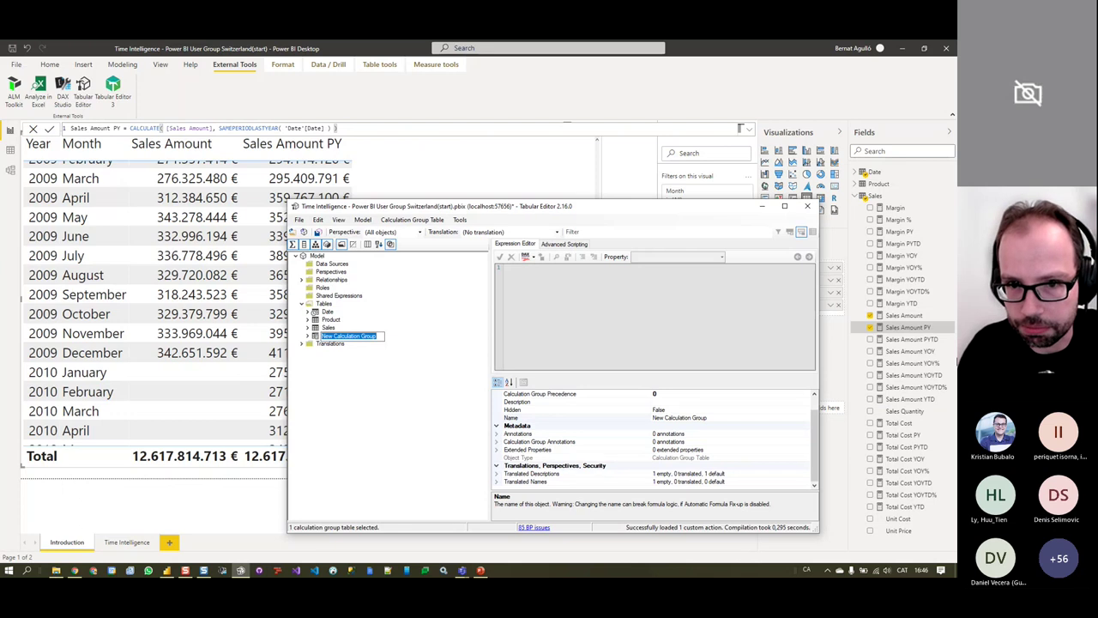
pyautogui.write('Simple Time')
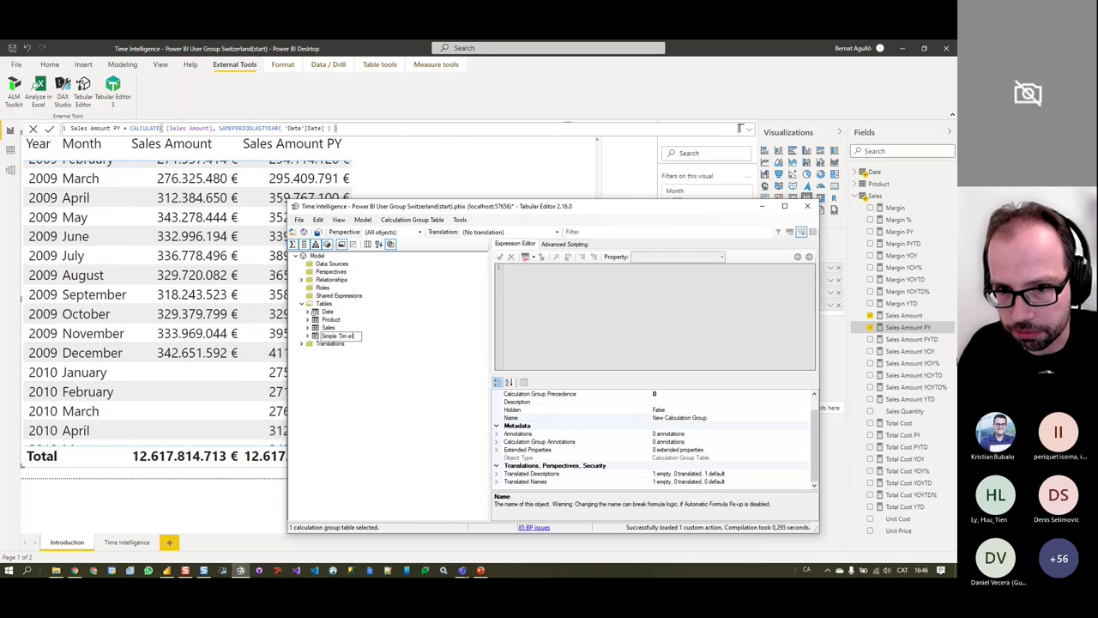
pyautogui.press('BackSpace')
pyautogui.write('Intell')
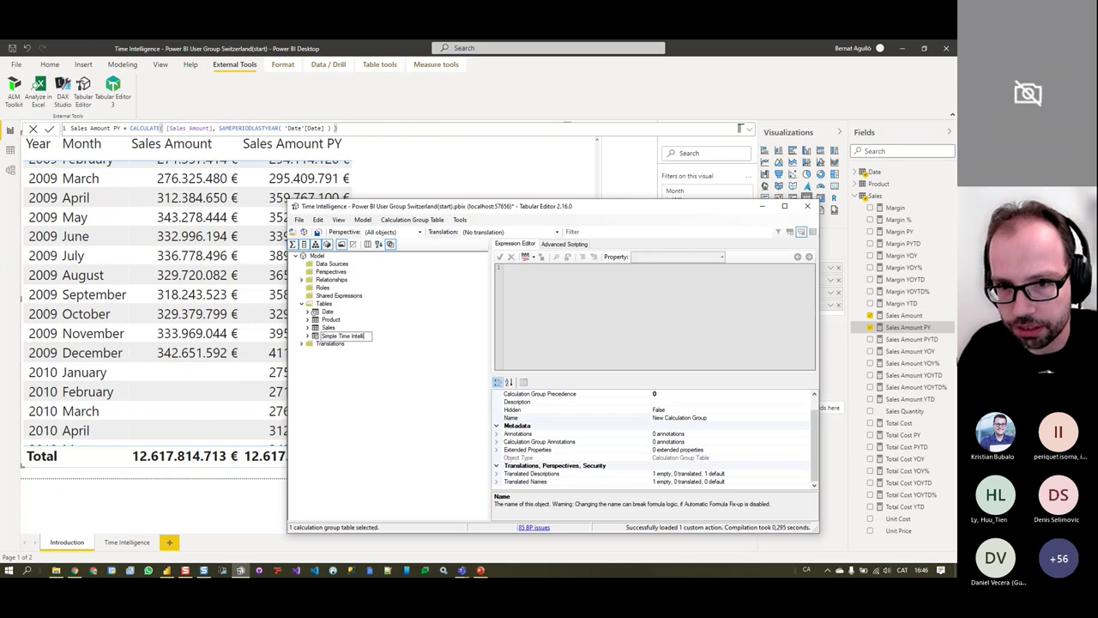
pyautogui.write('igence')
pyautogui.press('Return')
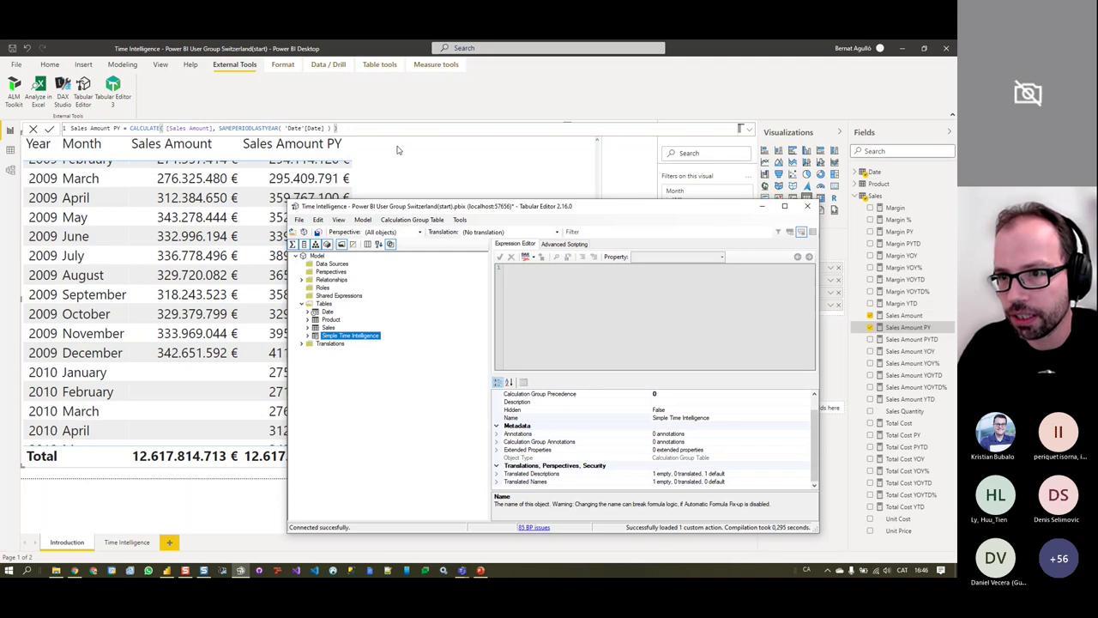
# Rename the Name column of the Simple Time Intelligence calculation group to Simple Time Intelligence
pyautogui.click(308, 336)
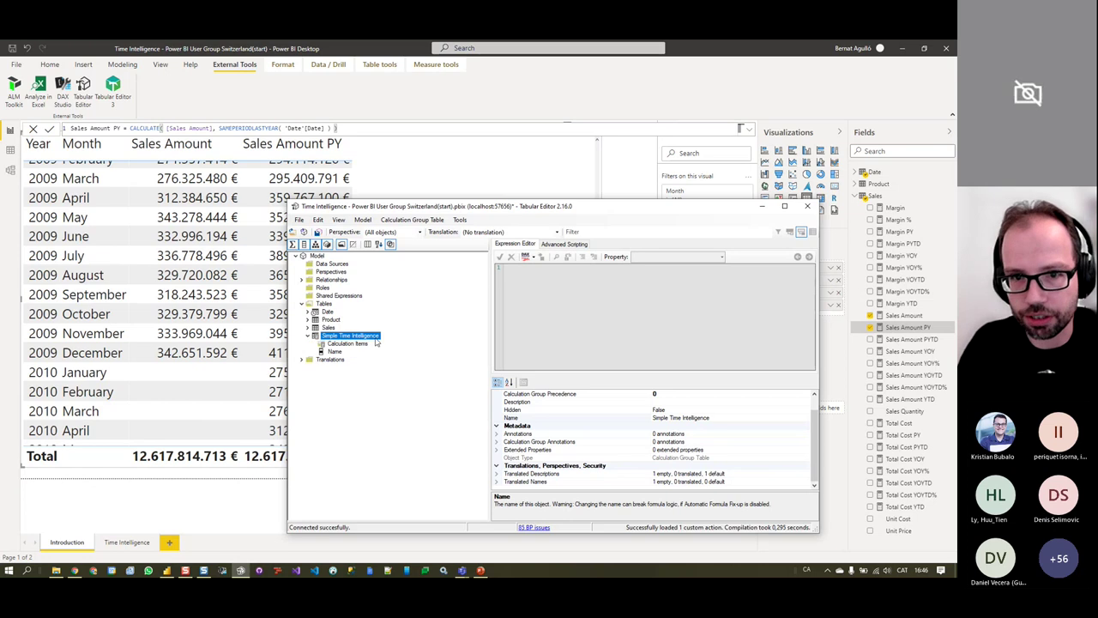
pyautogui.click(333, 352)
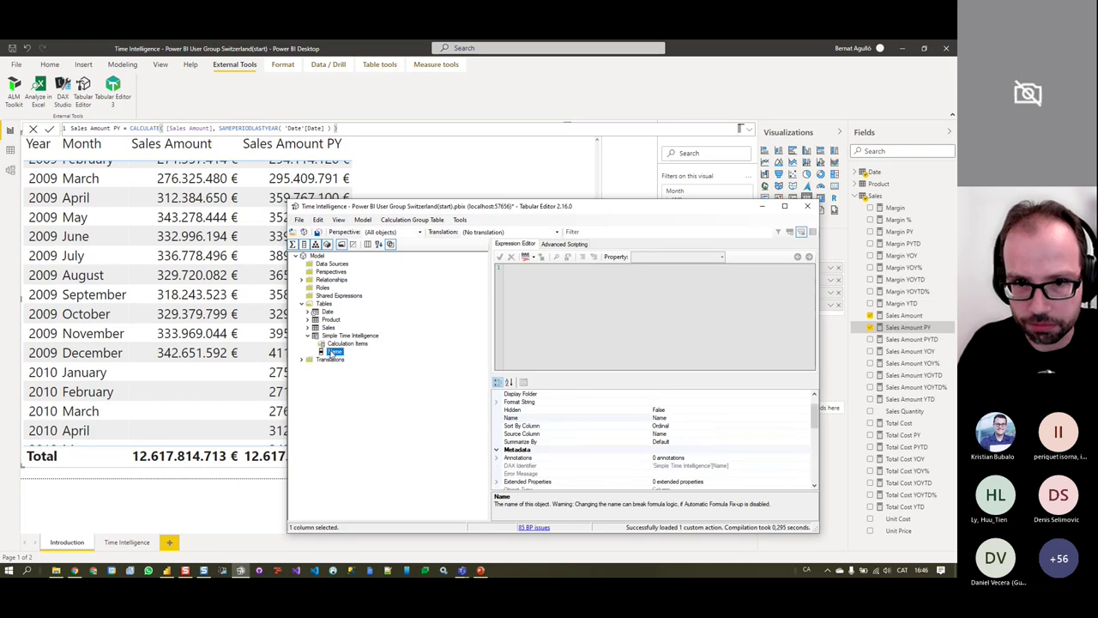
pyautogui.click(333, 353)
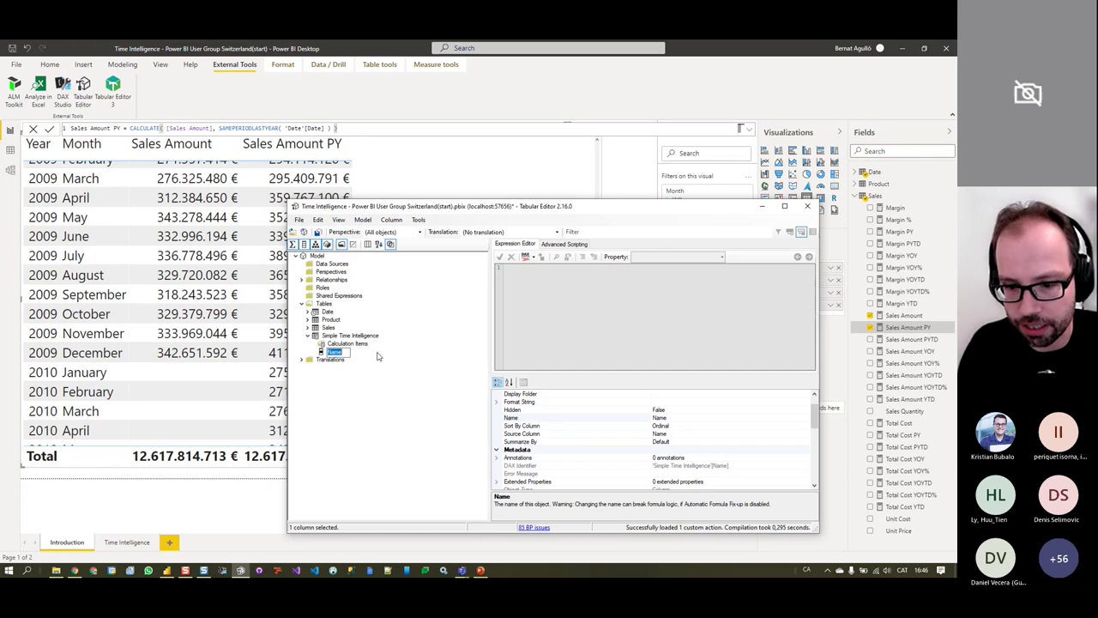
pyautogui.write('Sim')
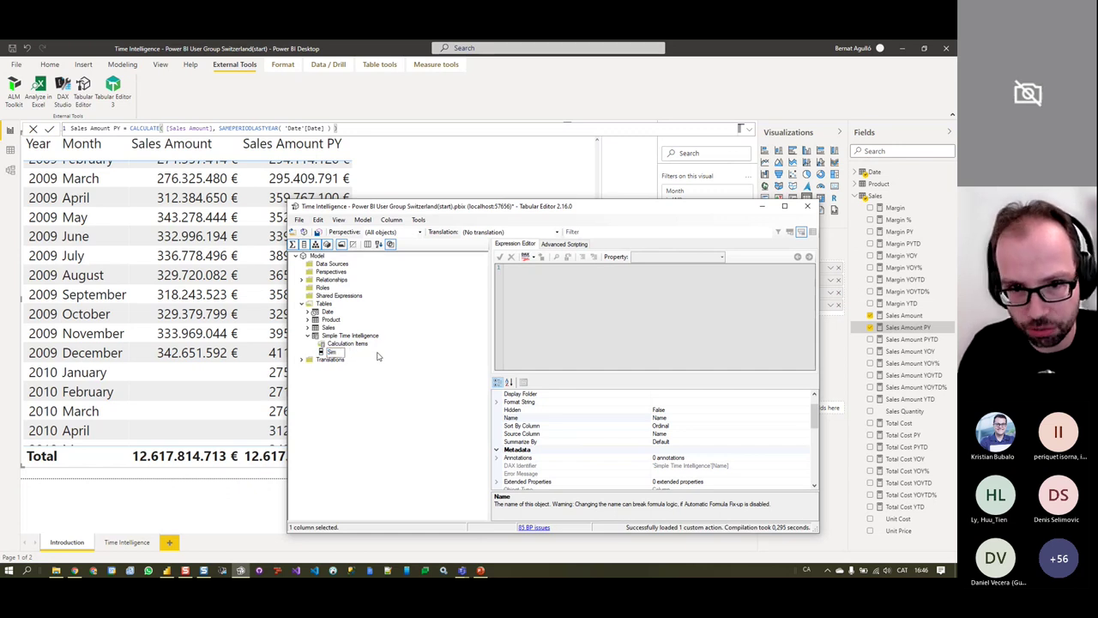
pyautogui.write('ple T')
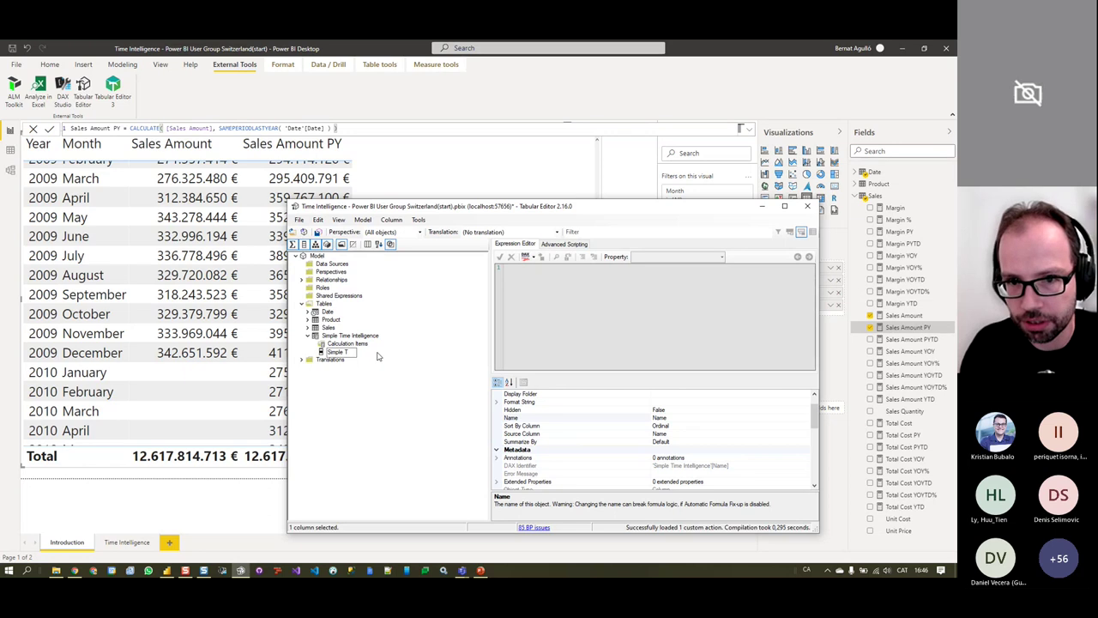
pyautogui.write('ime Intellige')
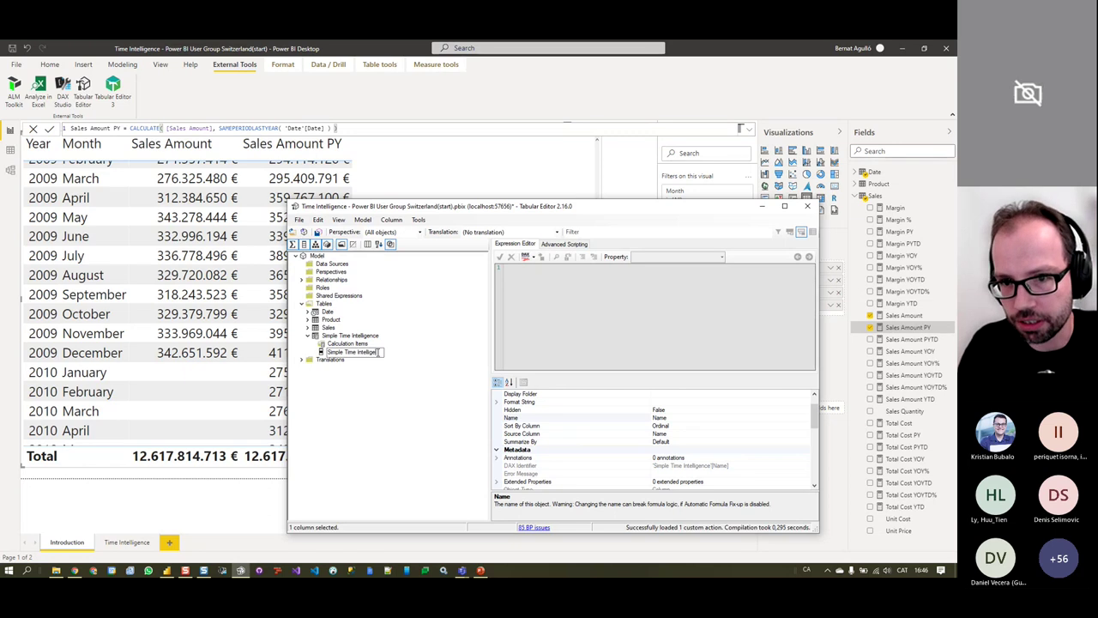
pyautogui.write('nce')
pyautogui.press('Return')
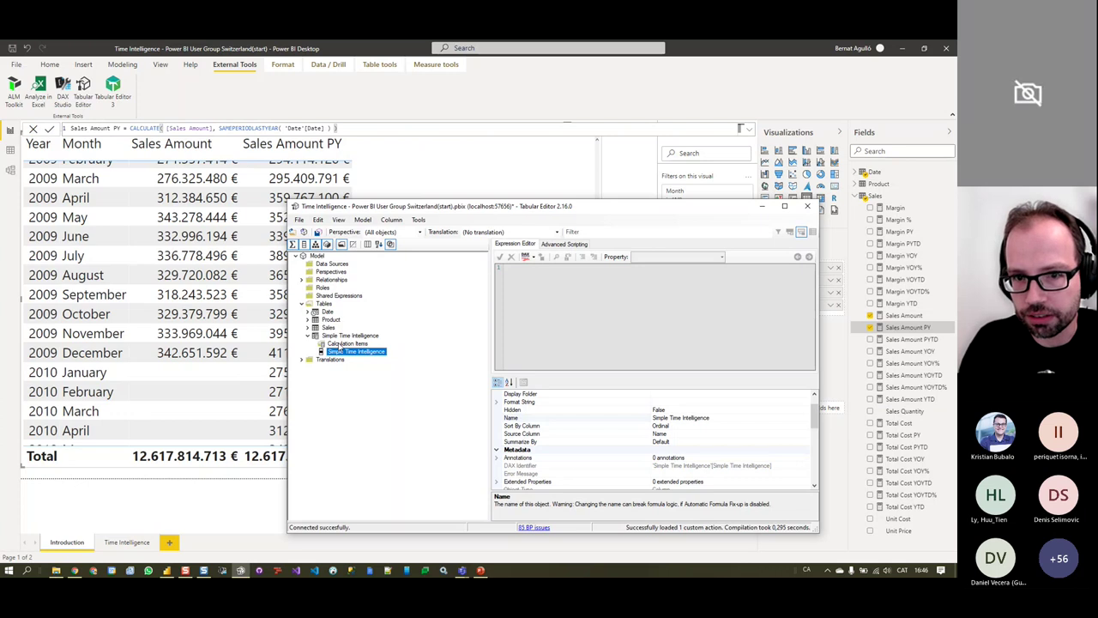
# Add a calculation item named CY to the group, with the expression SELECTEDMEASURE()
pyautogui.rightClick(339, 344)
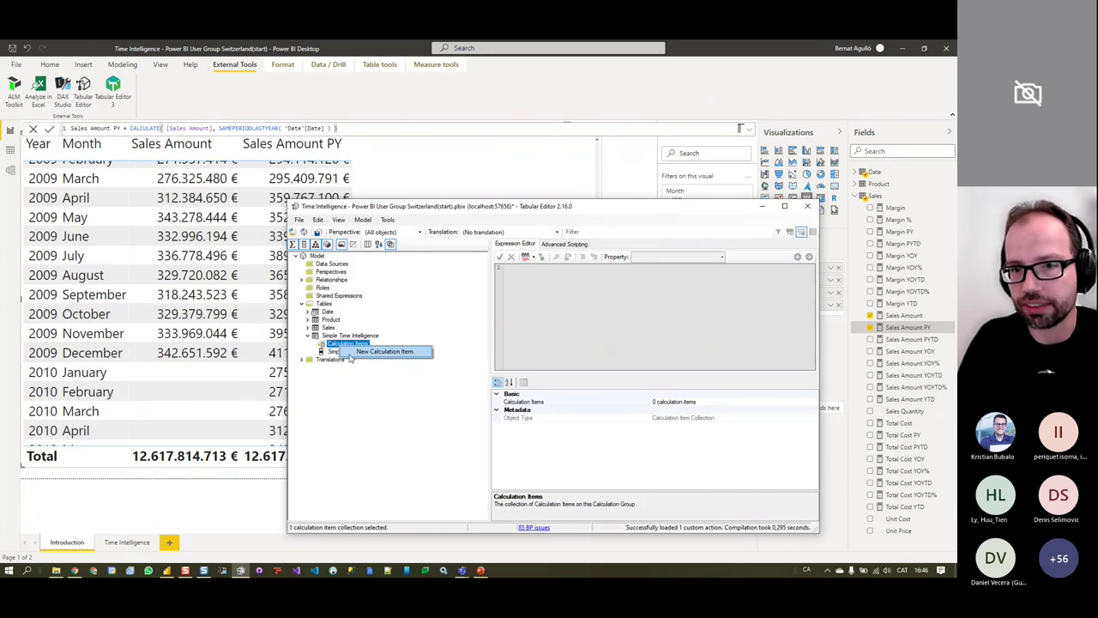
pyautogui.click(359, 353)
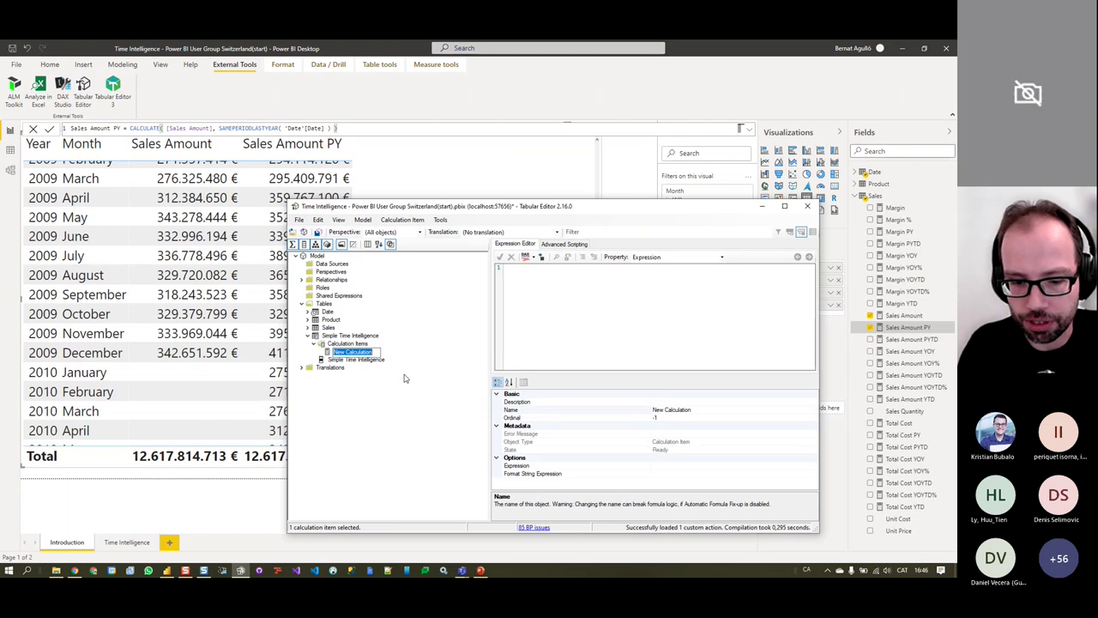
pyautogui.write('CY')
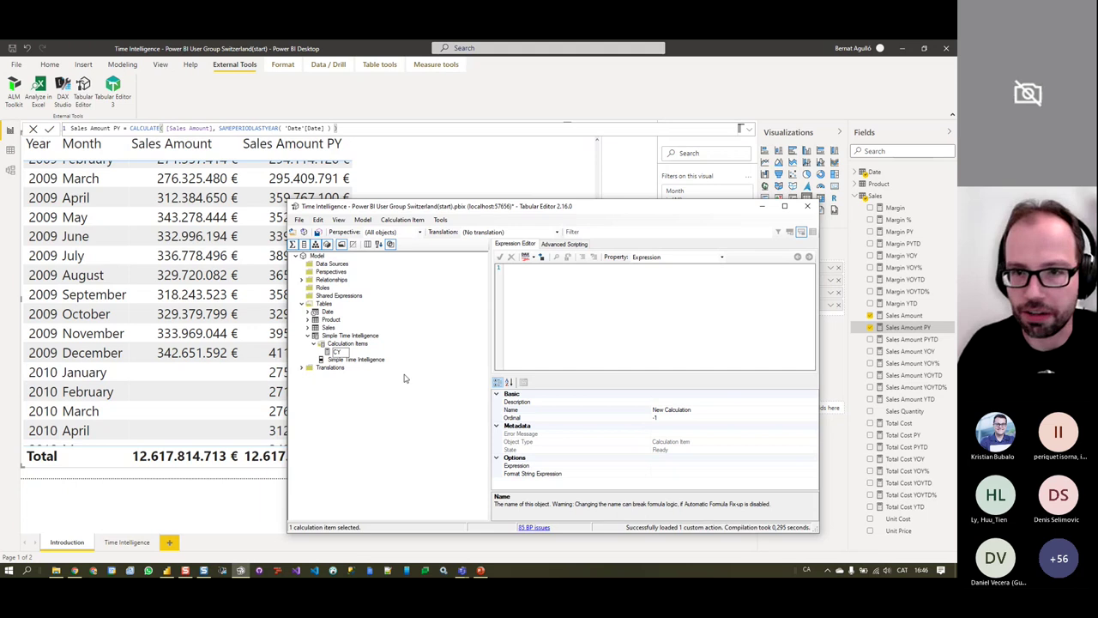
pyautogui.click(586, 274)
pyautogui.write('S')
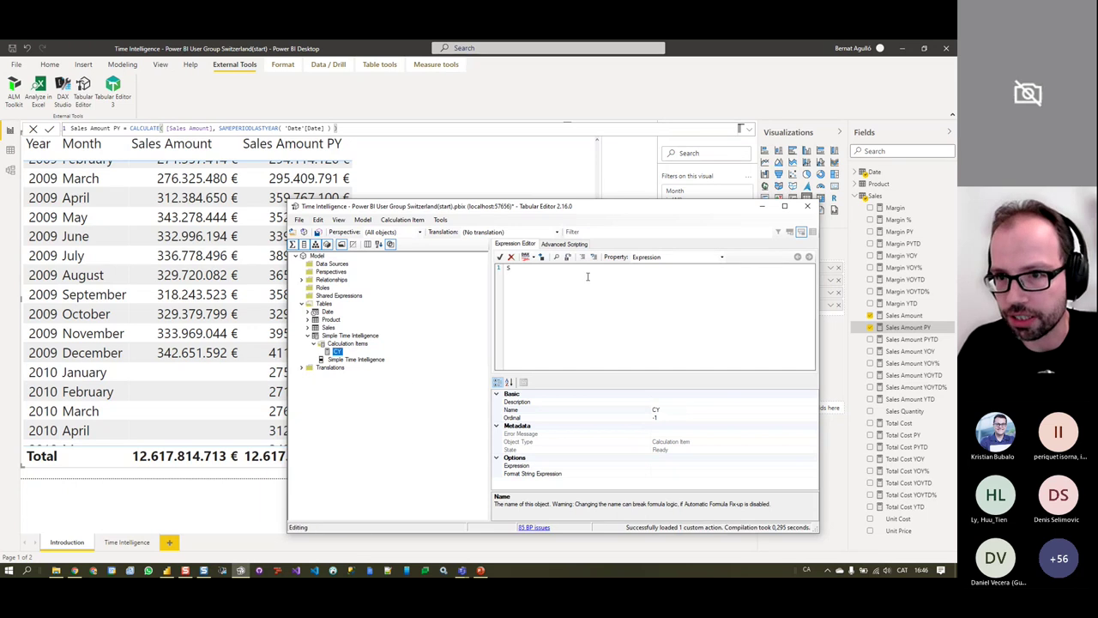
pyautogui.write('ELECTEDMEASURE(')
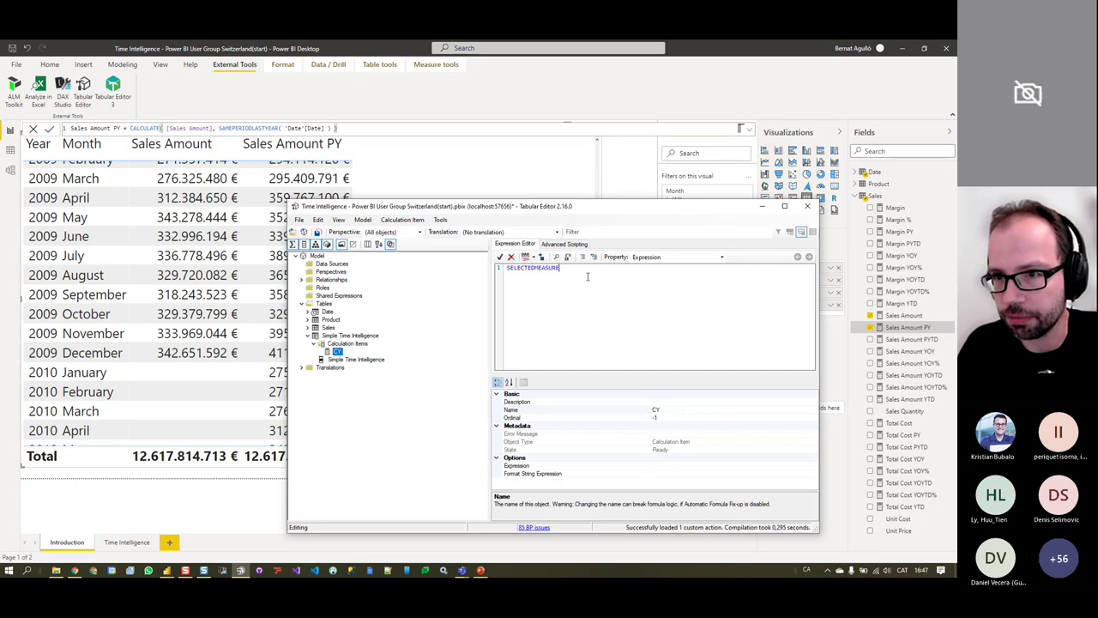
# Set the format string expression of the CY calculation item to SELECTEDMEASUREFORMATSTRING()
pyautogui.click(667, 257)
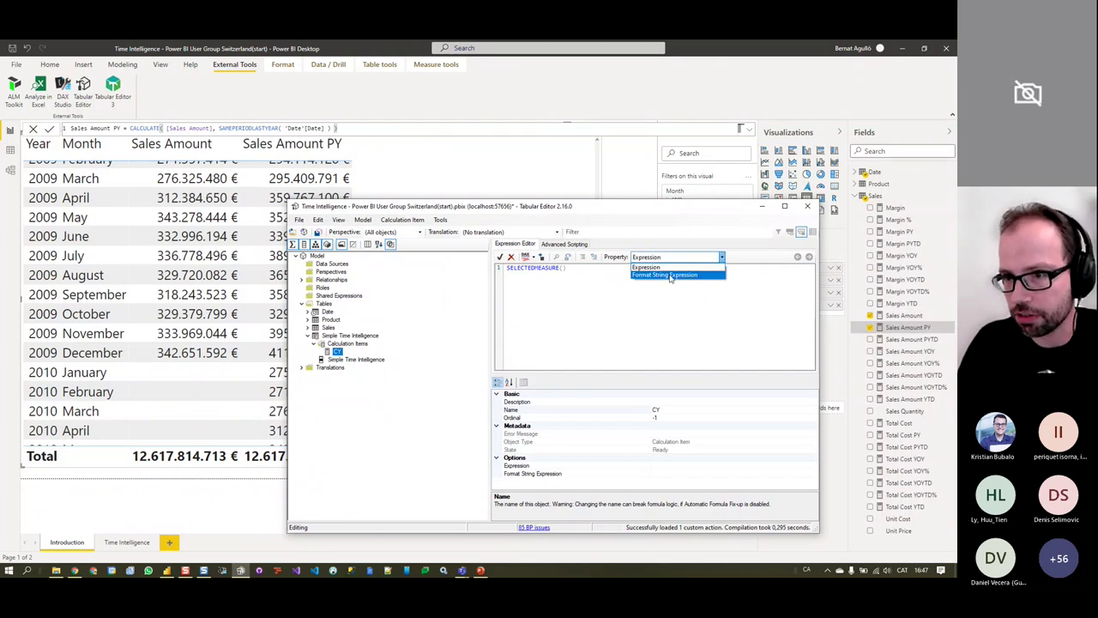
pyautogui.click(669, 275)
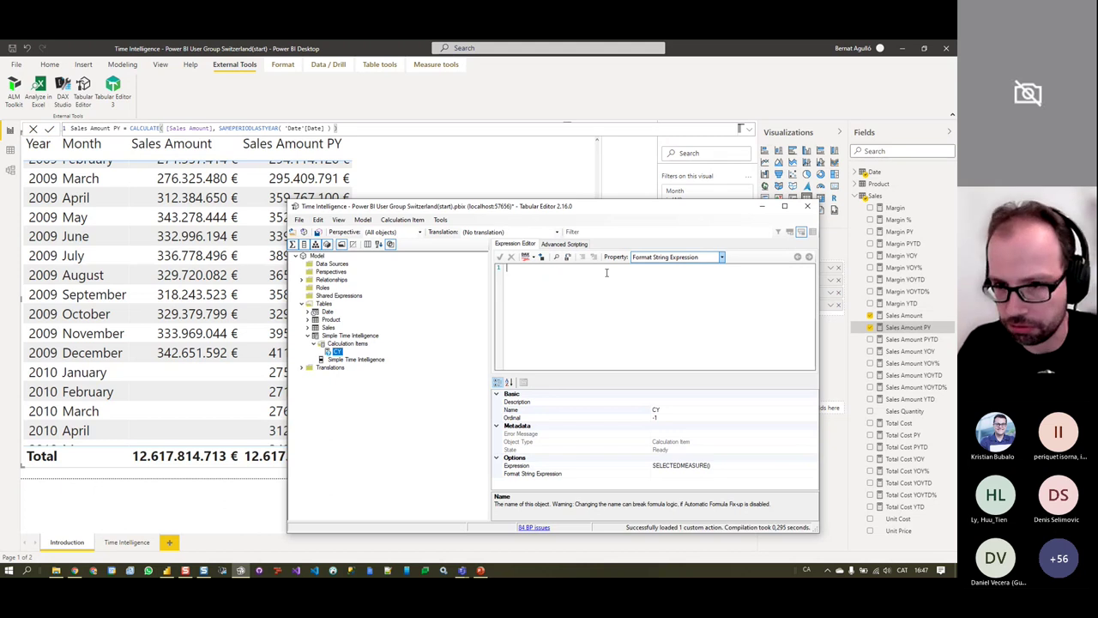
pyautogui.write('sE')
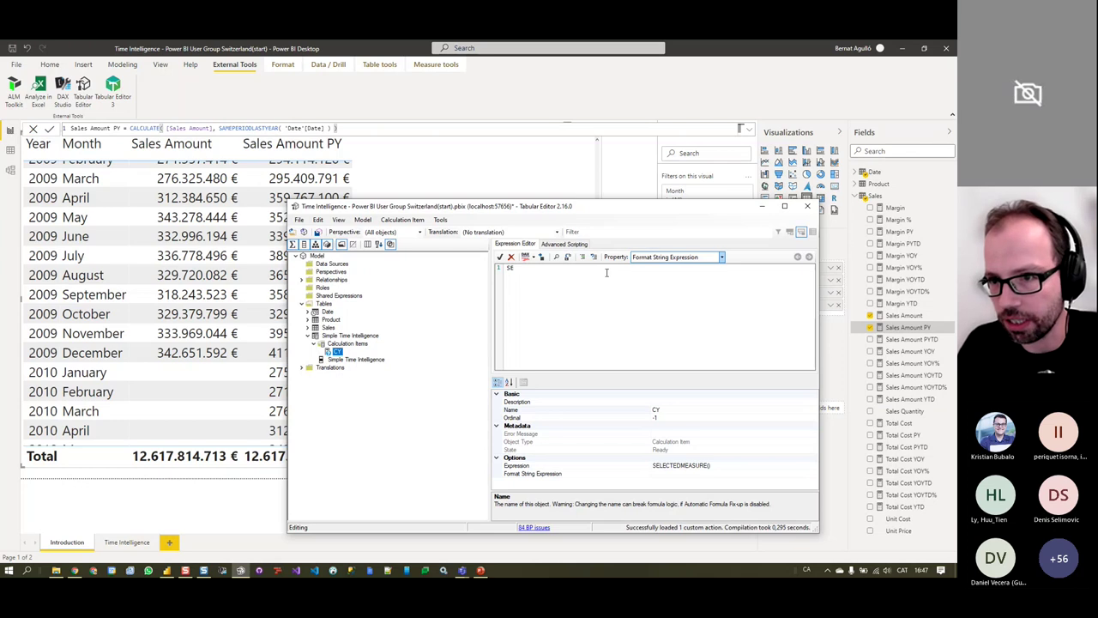
pyautogui.write('LECTEDMEASUREFO')
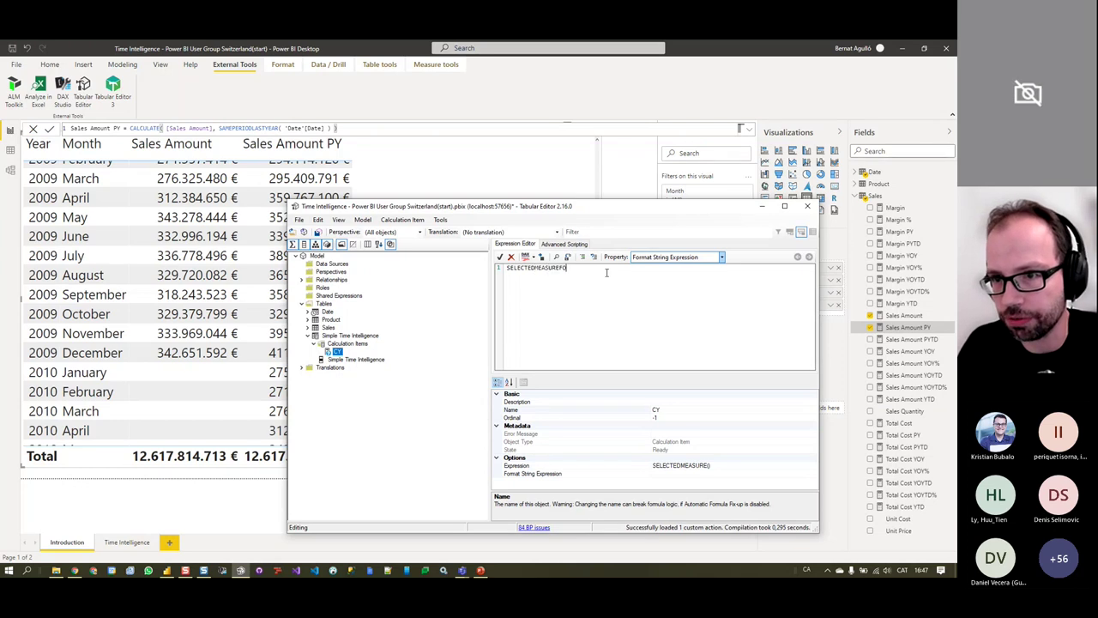
pyautogui.write('RMATSTRING()')
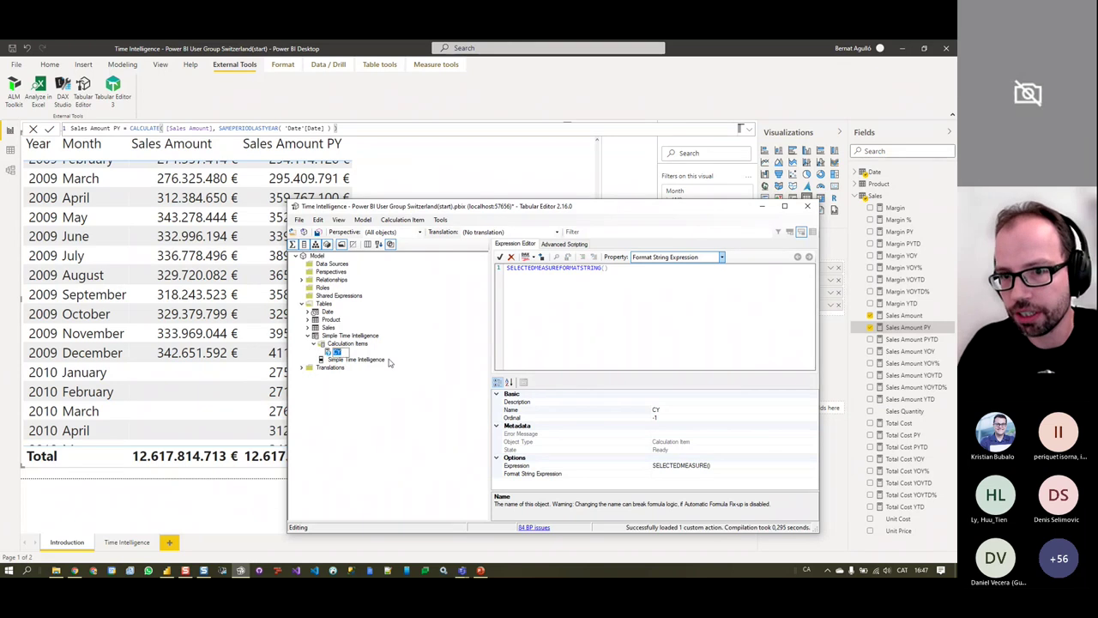
# Add a second calculation item named PY to the Simple Time Intelligence group
pyautogui.click(332, 354)
pyautogui.rightClick(331, 355)
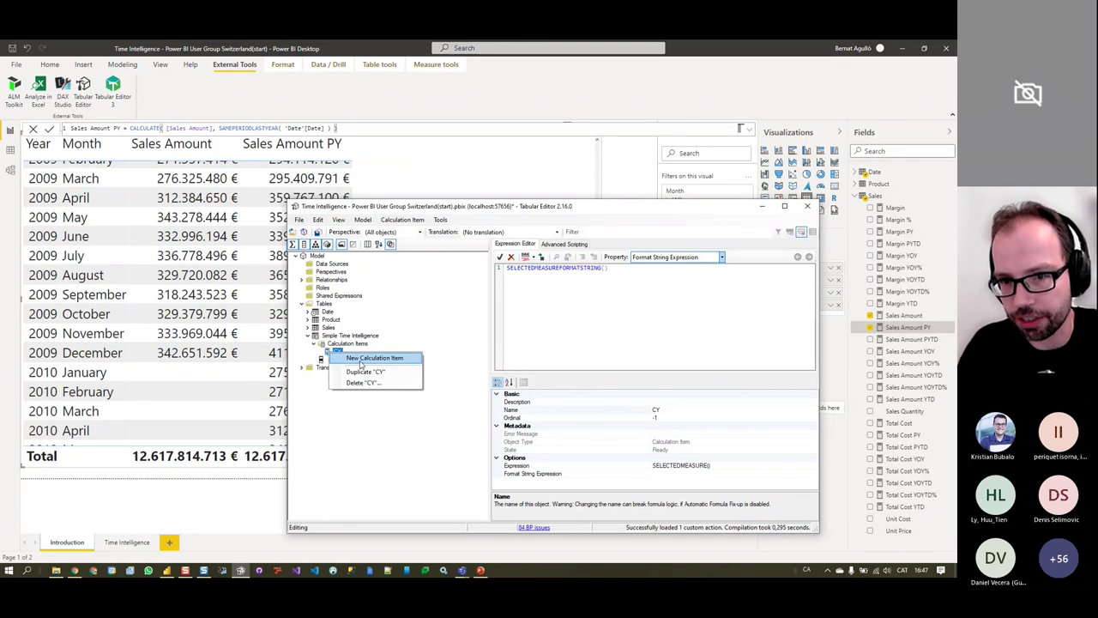
pyautogui.click(360, 358)
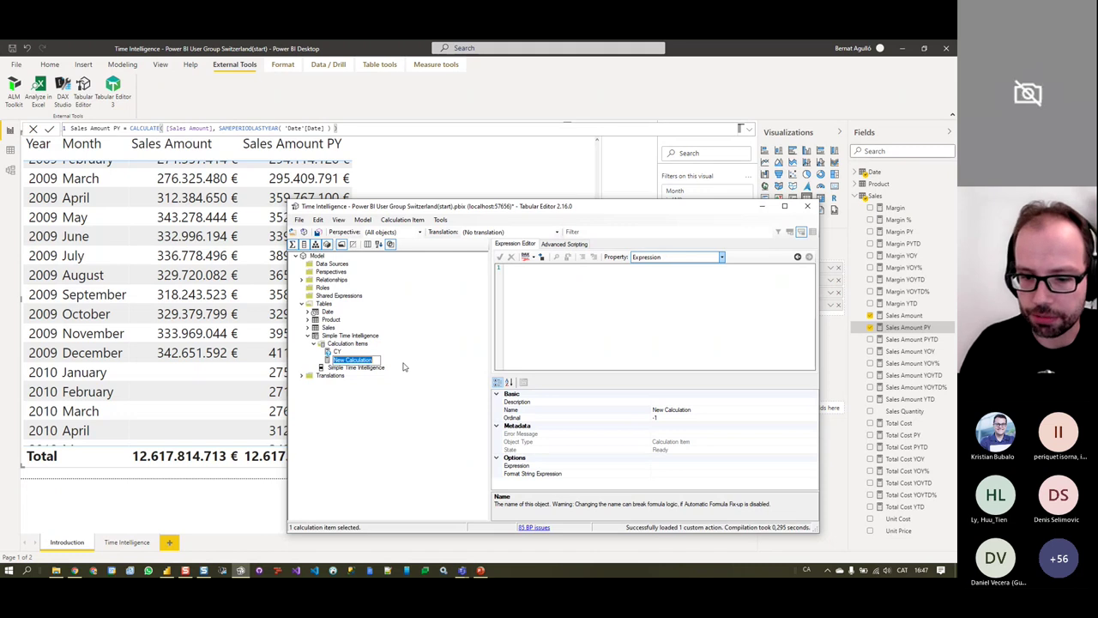
pyautogui.write('PY')
pyautogui.press('Return')
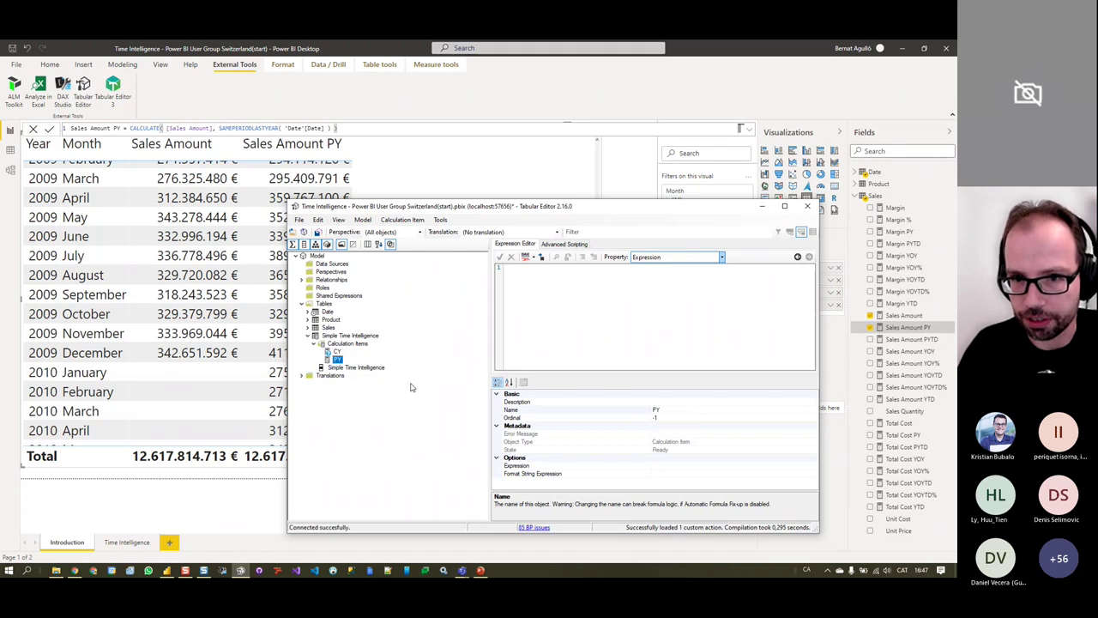
# Copy the CALCULATE expression of the Sales Amount PY measure from Power BI Desktop into the PY item's expression in Tabular Editor
pyautogui.click(657, 288)
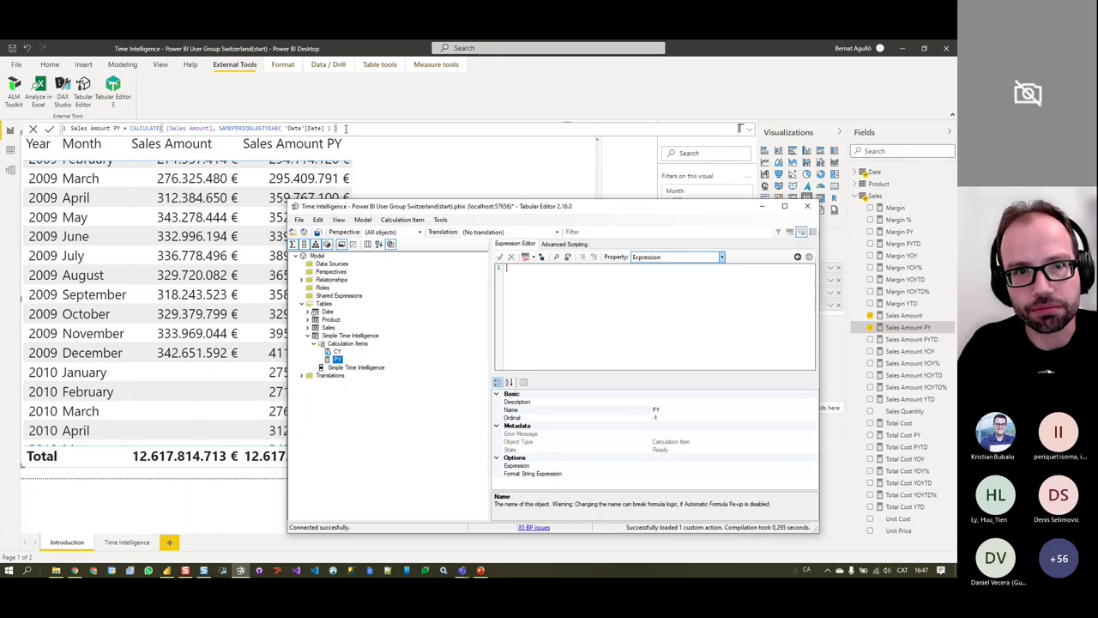
pyautogui.moveTo(345, 127); pyautogui.dragTo(130, 128)
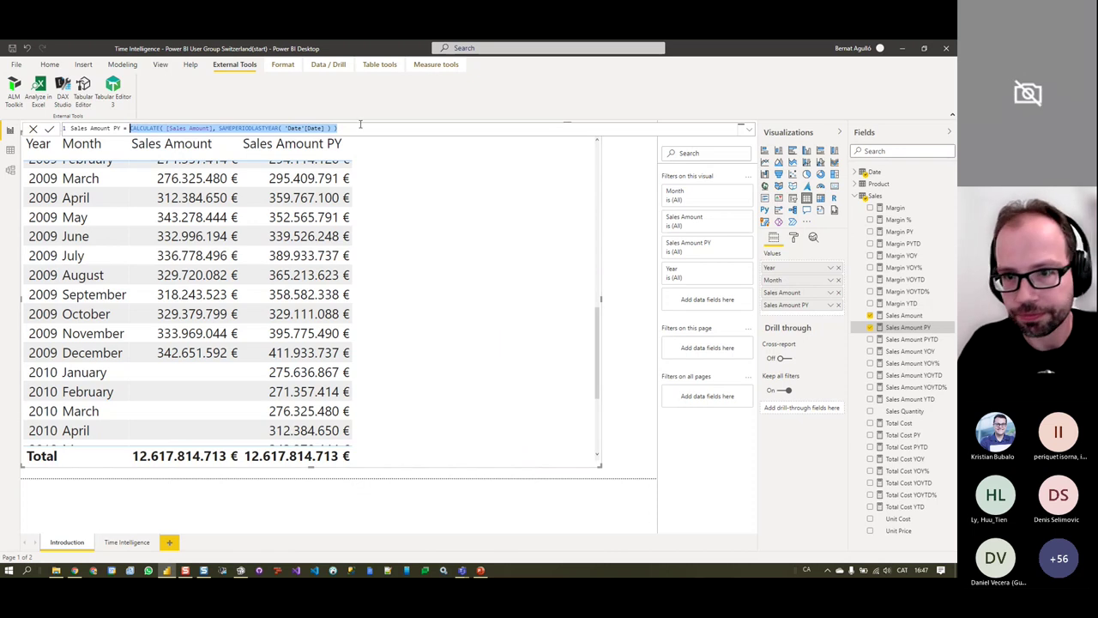
pyautogui.hotkey('alt', 'Tab')
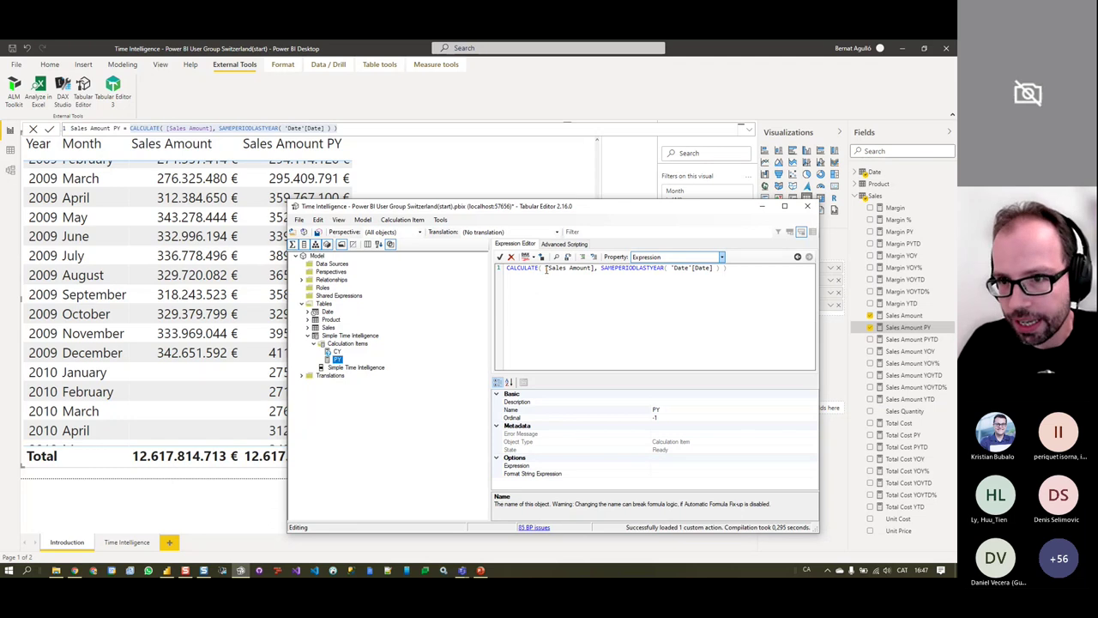
# Replace [Sales Amount] with SELECTEDMEASURE() in the PY calculation item's expression
pyautogui.moveTo(545, 270); pyautogui.dragTo(595, 269)
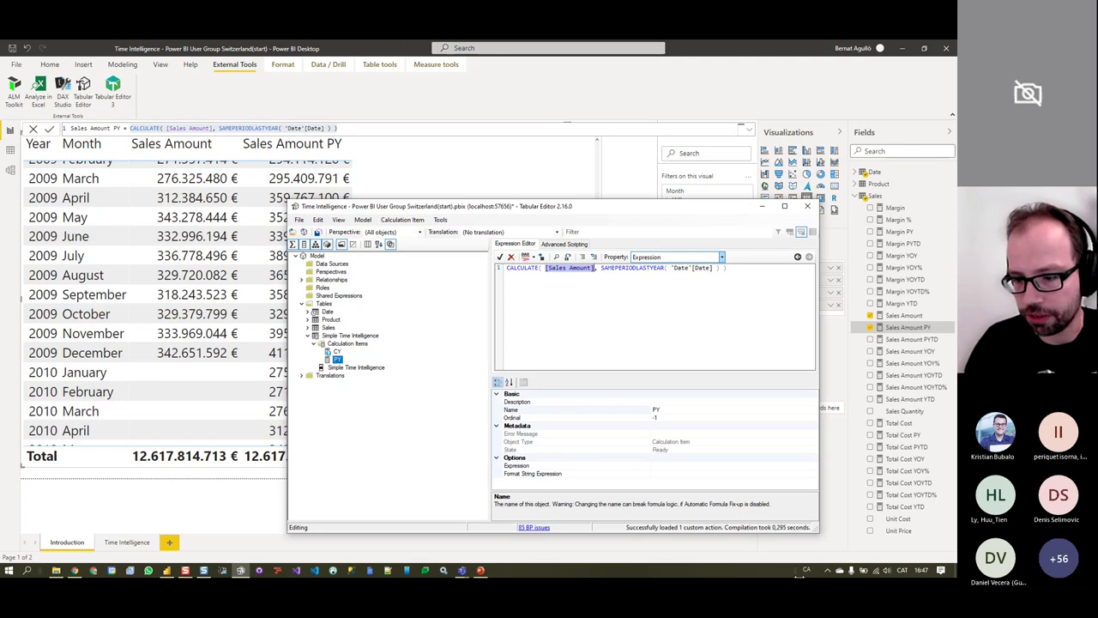
pyautogui.press('Delete')
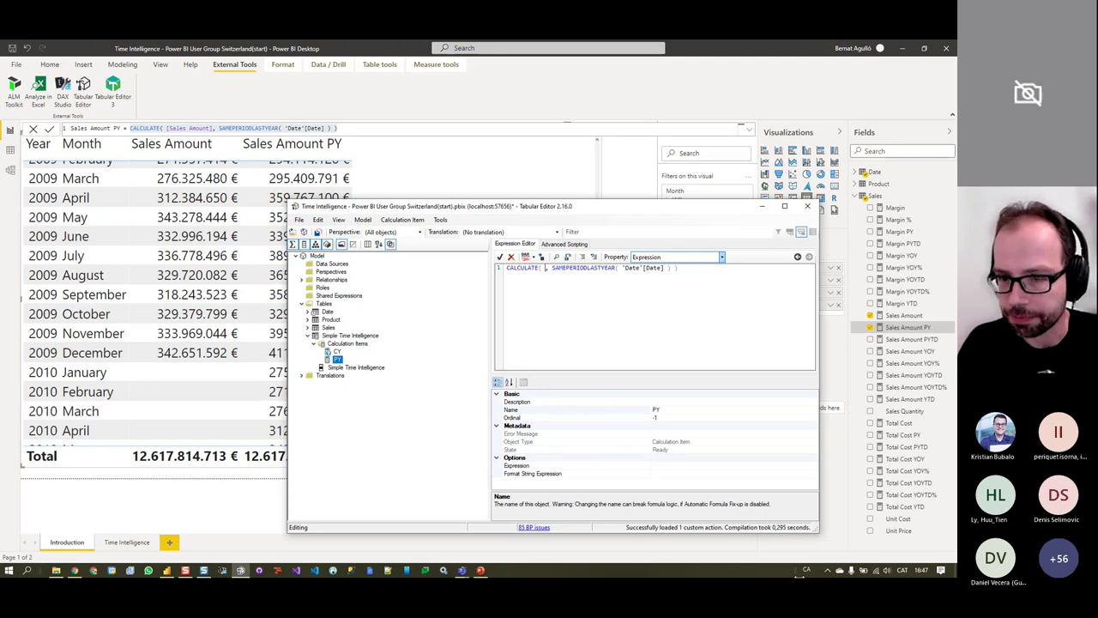
pyautogui.write('SELECTEDMEAS')
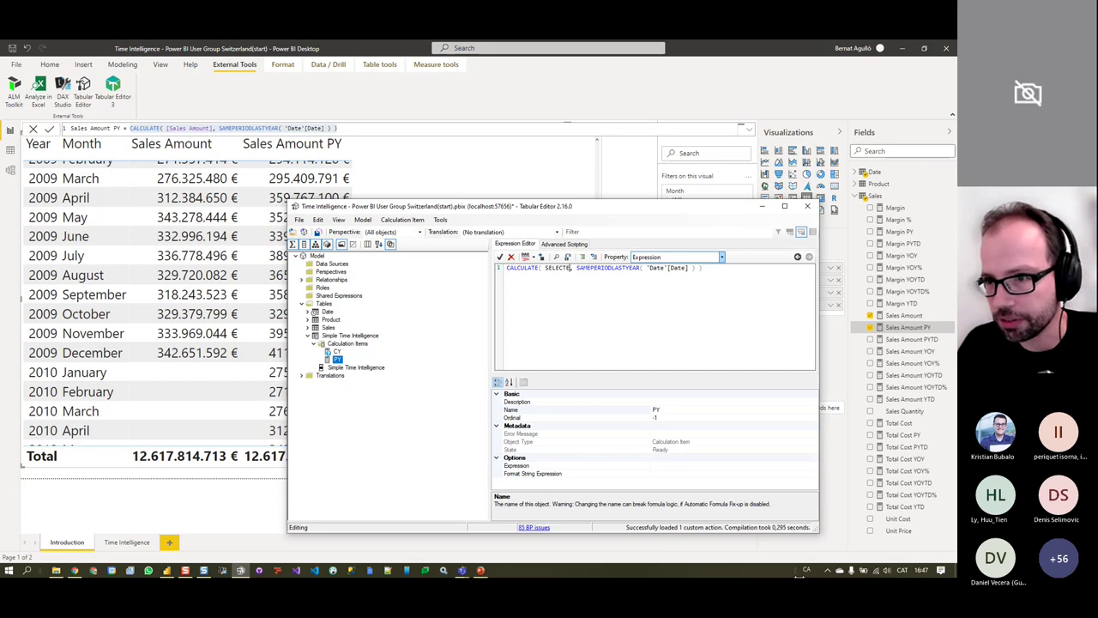
pyautogui.write('URE(')
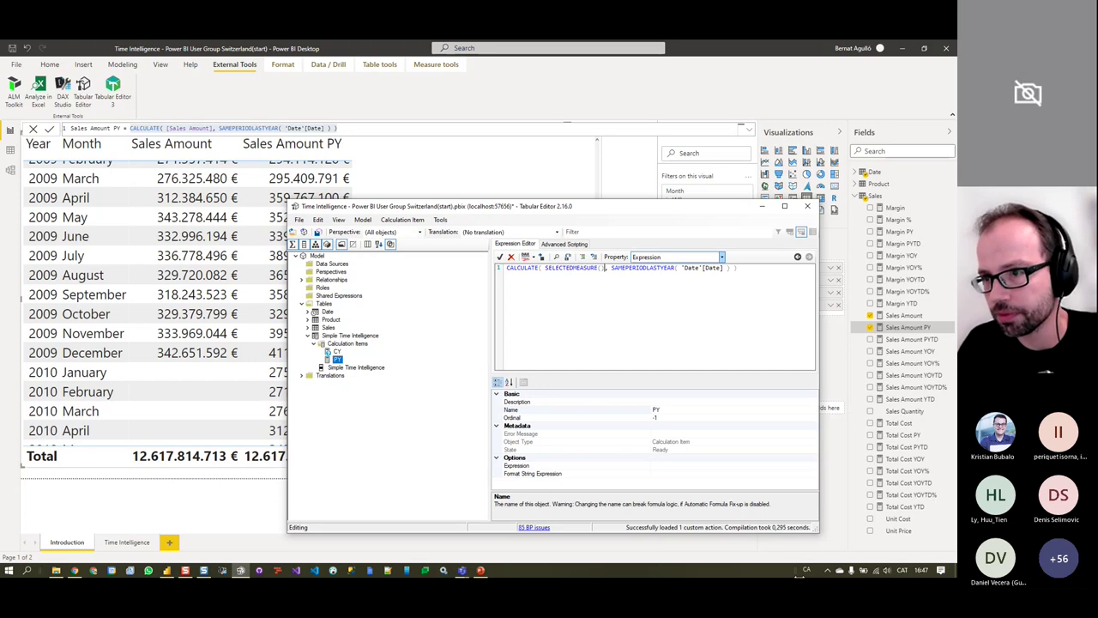
pyautogui.write(')')
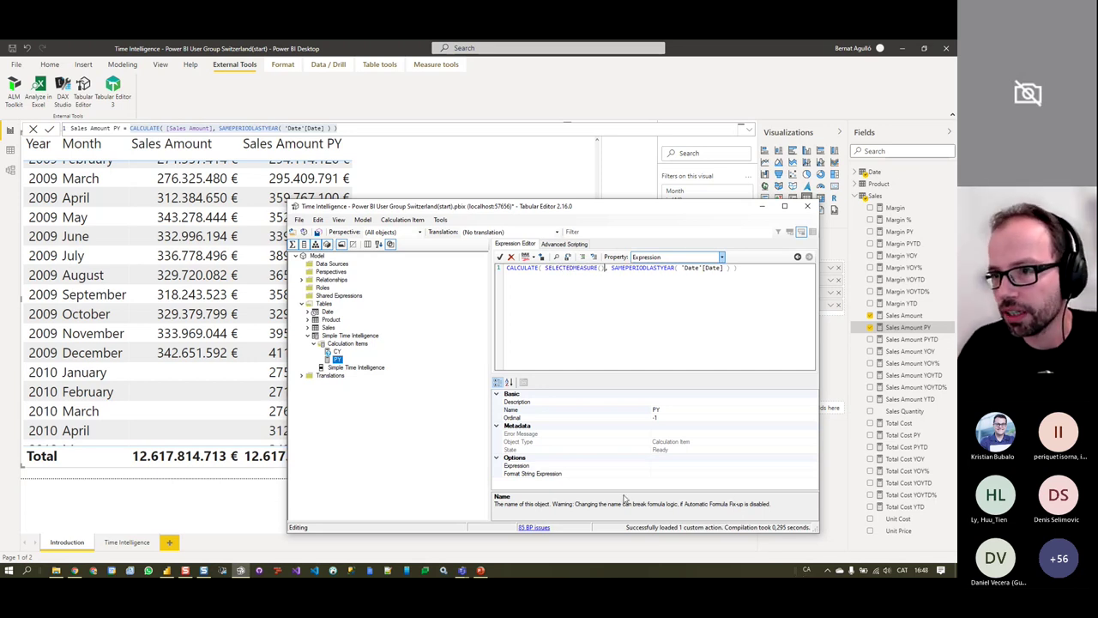
# Set the PY calculation item's format string expression to SELECTEDMEASUREFORMATSTRING() and return to its main expression
pyautogui.click(708, 258)
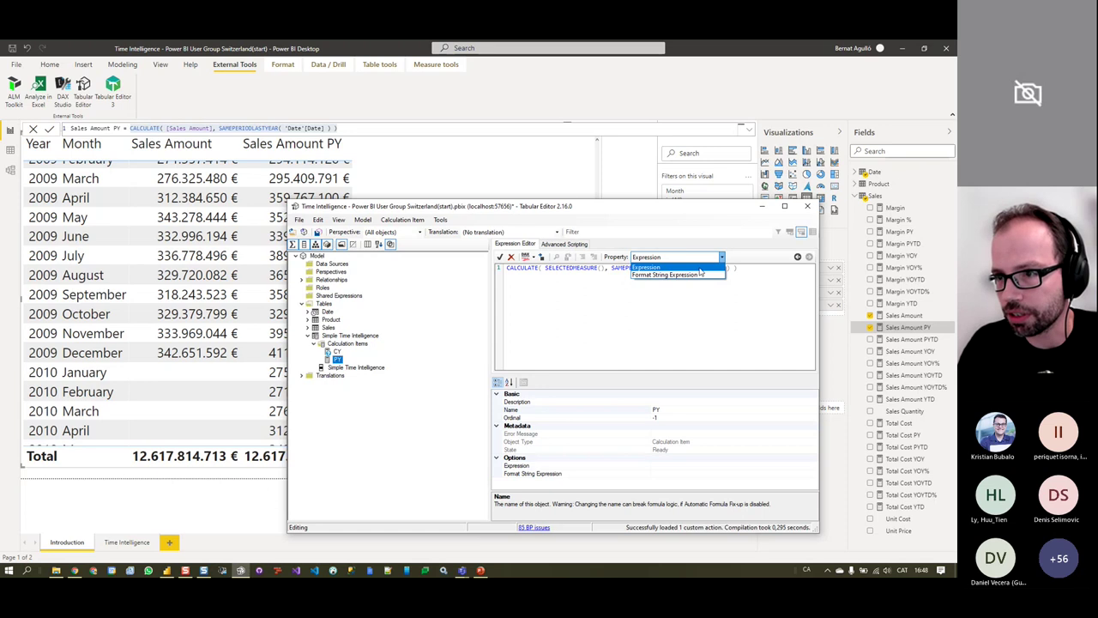
pyautogui.click(683, 275)
pyautogui.click(584, 279)
pyautogui.write('S')
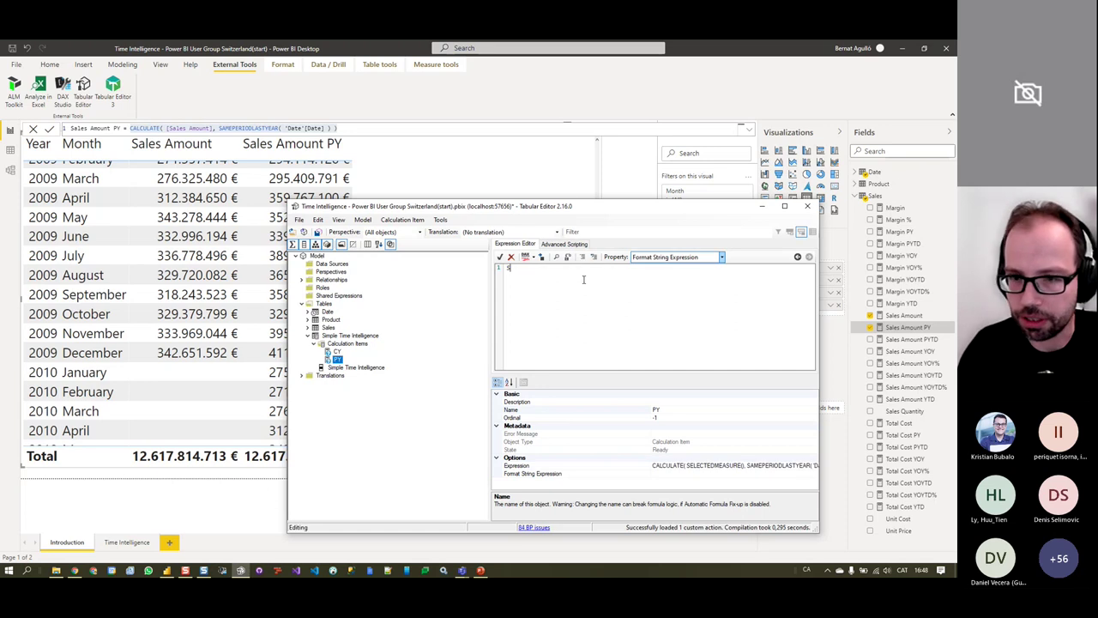
pyautogui.write('ELECTEDMEASURE')
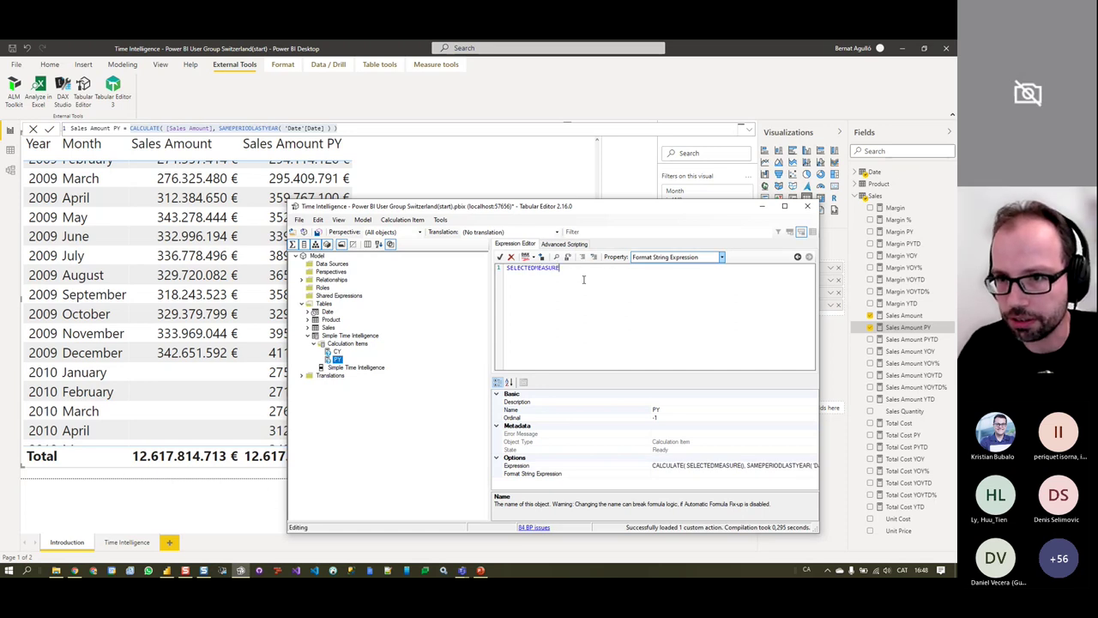
pyautogui.write('FORMATSTRING()')
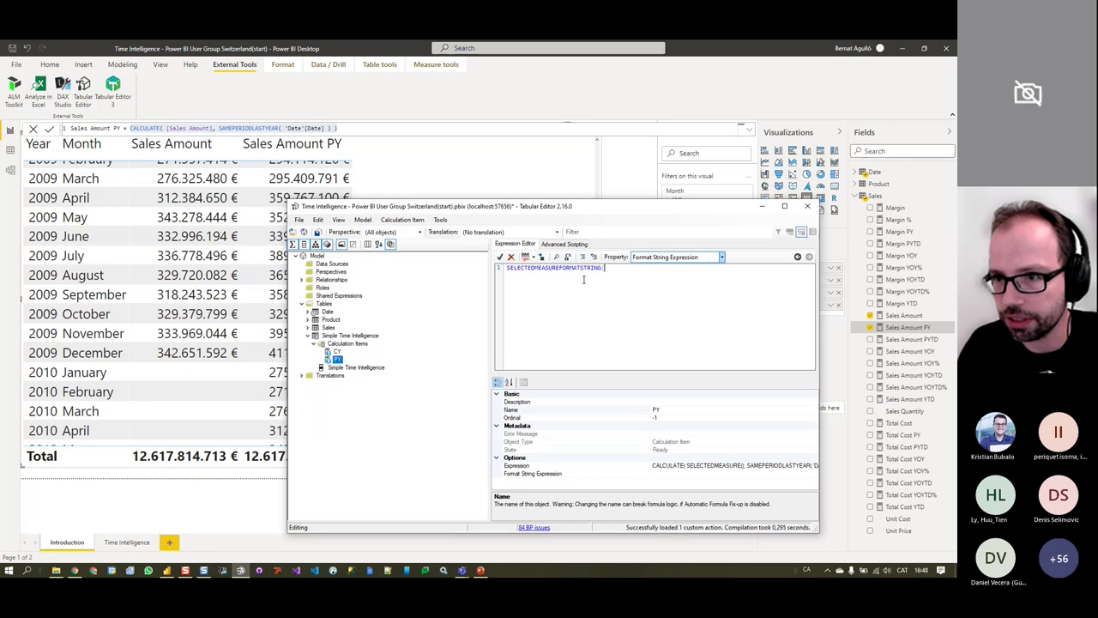
pyautogui.click(719, 256)
pyautogui.click(693, 265)
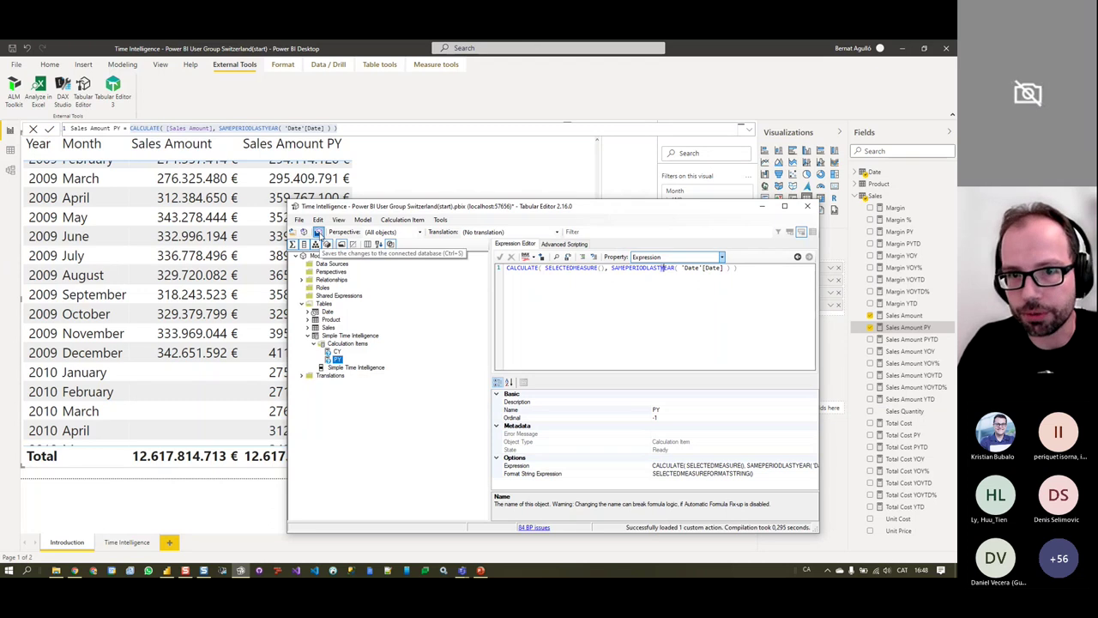
# Save the calculation group changes to the connected model and refresh the calculation groups in Power BI Desktop
pyautogui.click(318, 232)
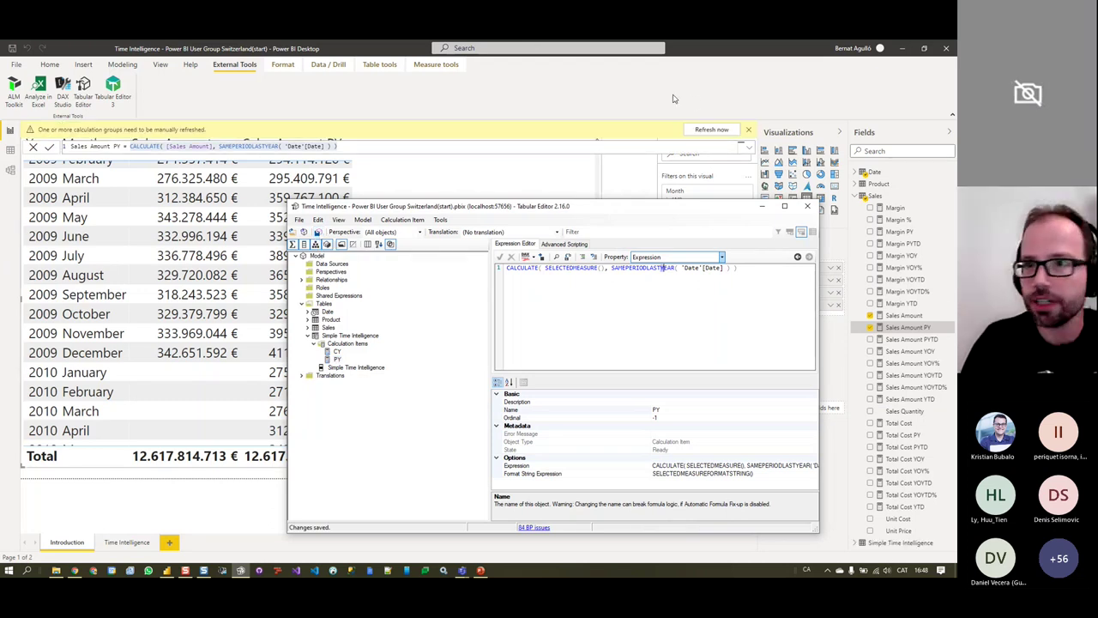
pyautogui.click(712, 130)
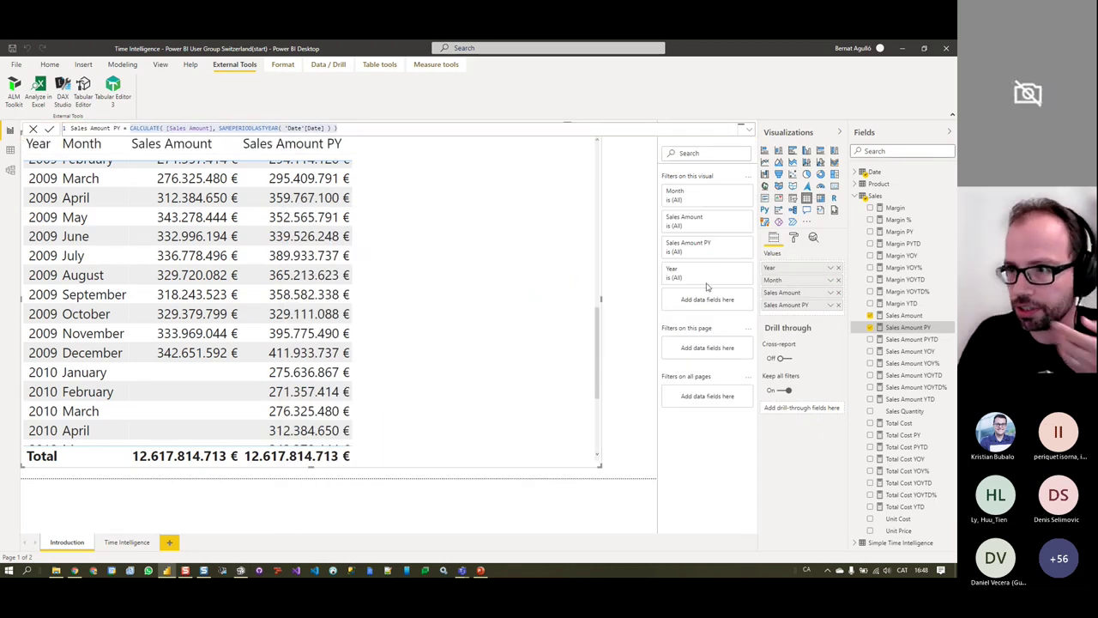
# Examine the Simple Time Intelligence table's fields and data rows, and return to the report page
pyautogui.click(856, 197)
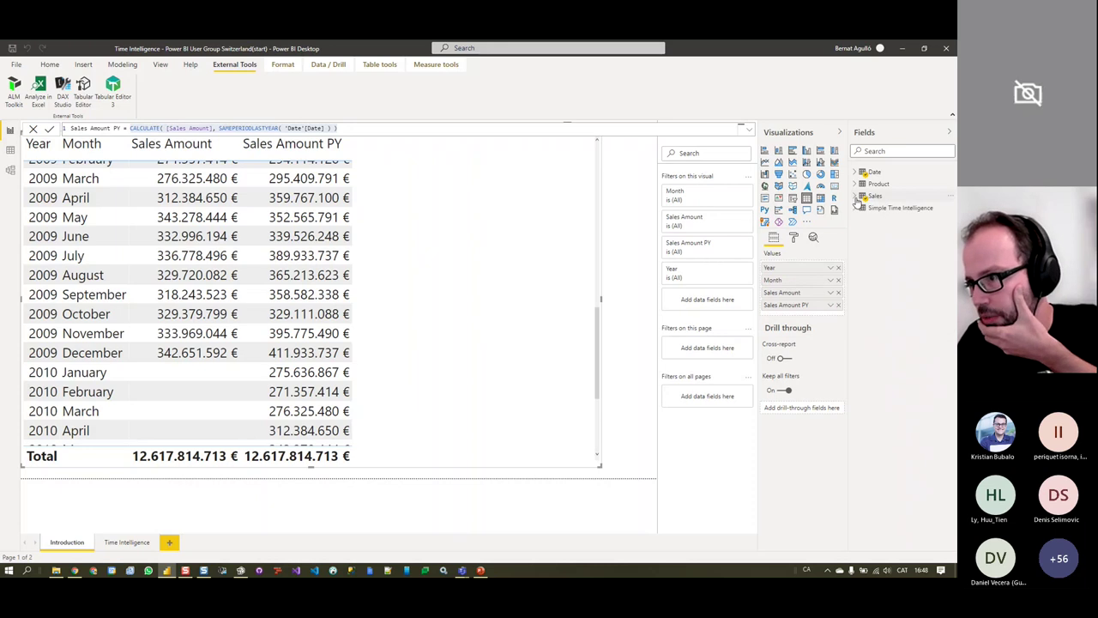
pyautogui.click(856, 208)
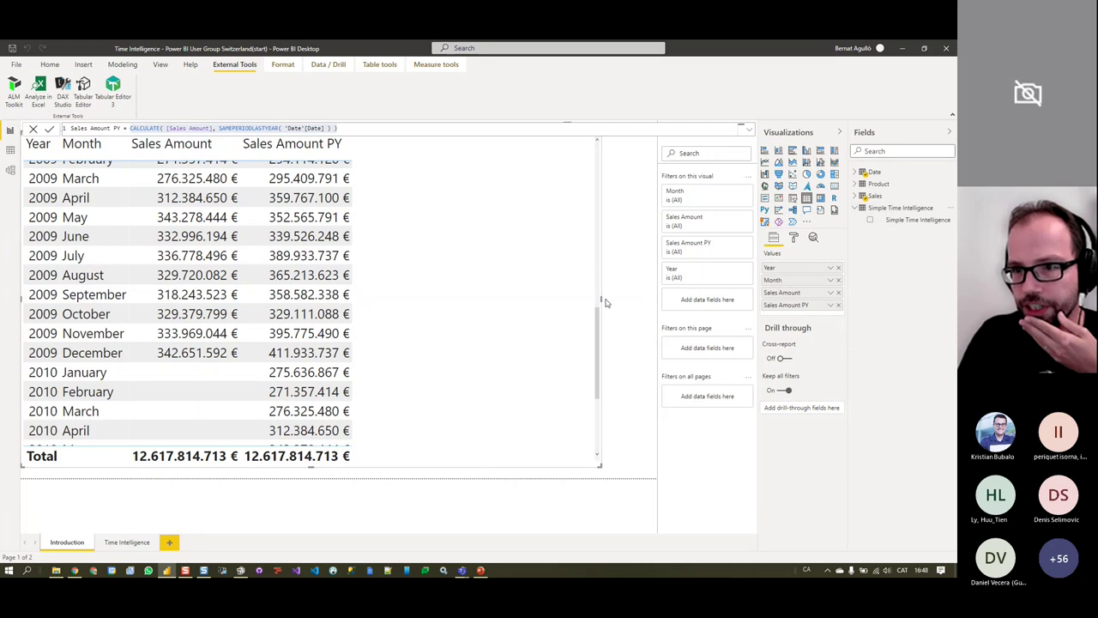
pyautogui.click(10, 149)
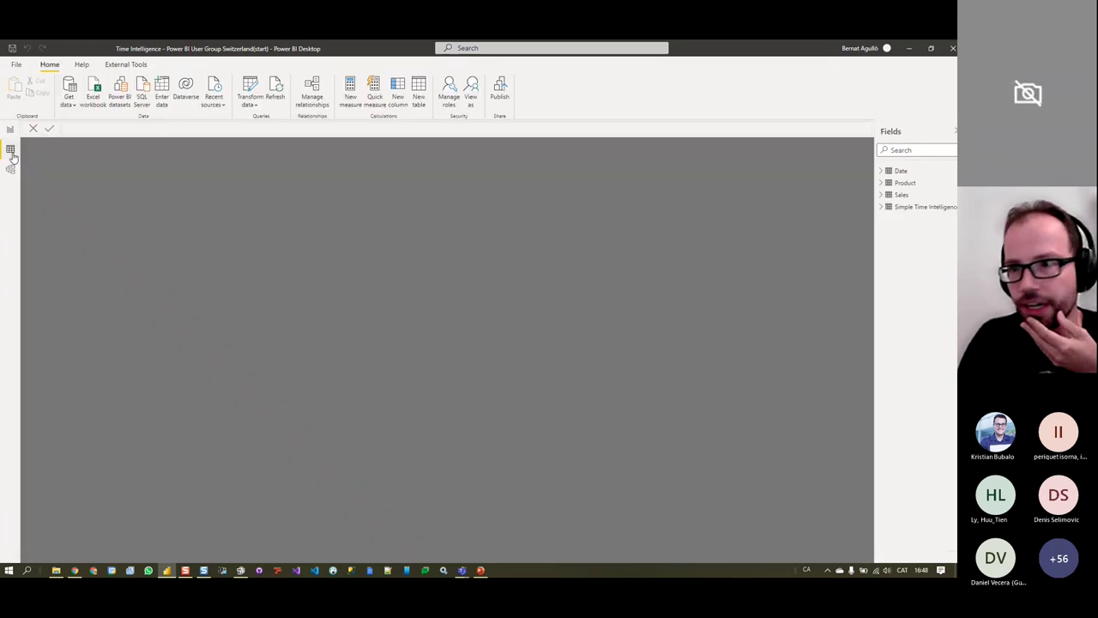
pyautogui.click(894, 207)
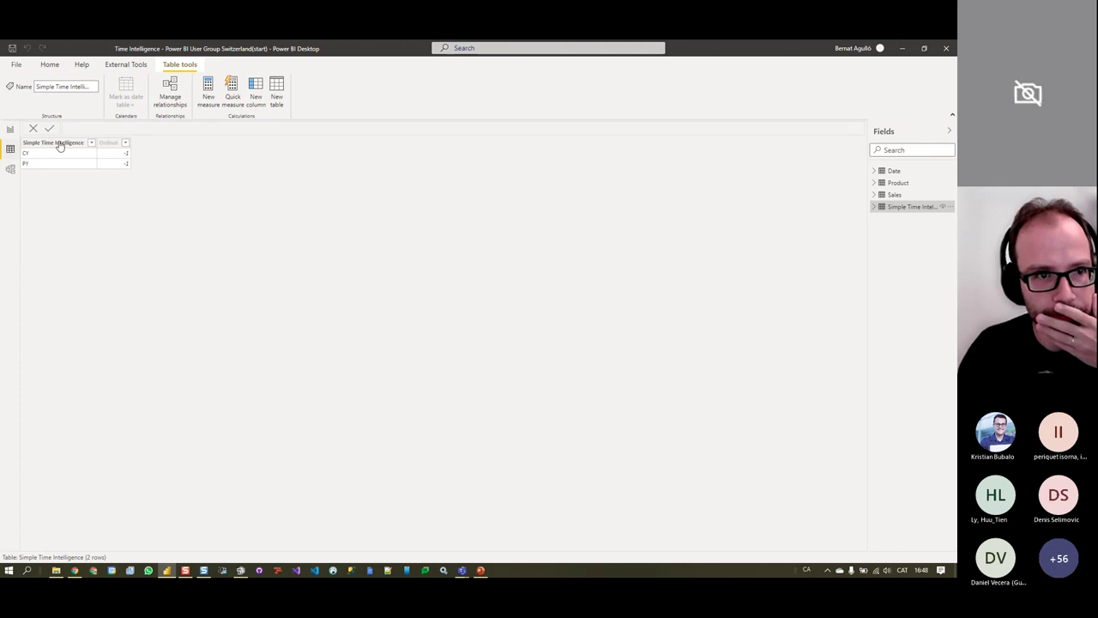
pyautogui.click(10, 127)
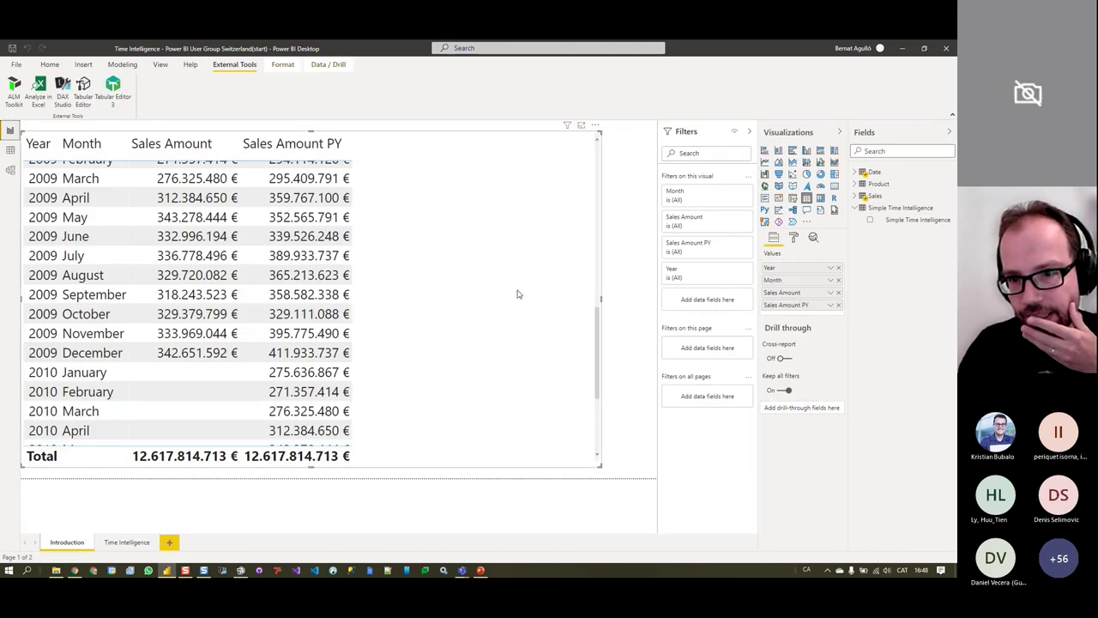
# Narrow the sales table visual and place a narrowed duplicate of it beside the original on the Introduction page
pyautogui.moveTo(600, 298); pyautogui.dragTo(375, 300)
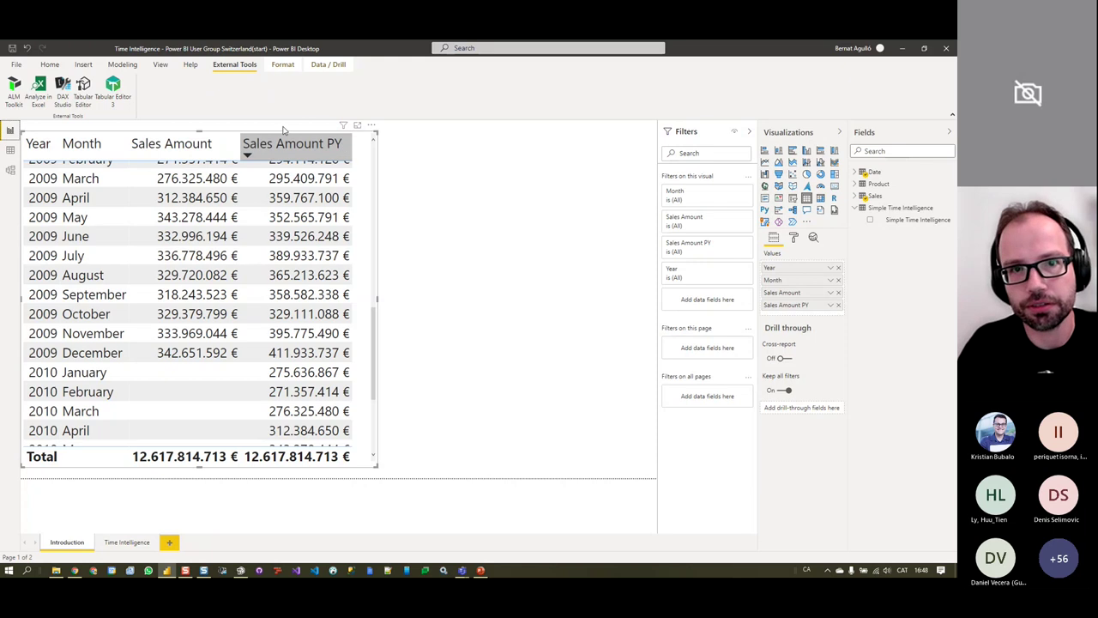
pyautogui.click(217, 129)
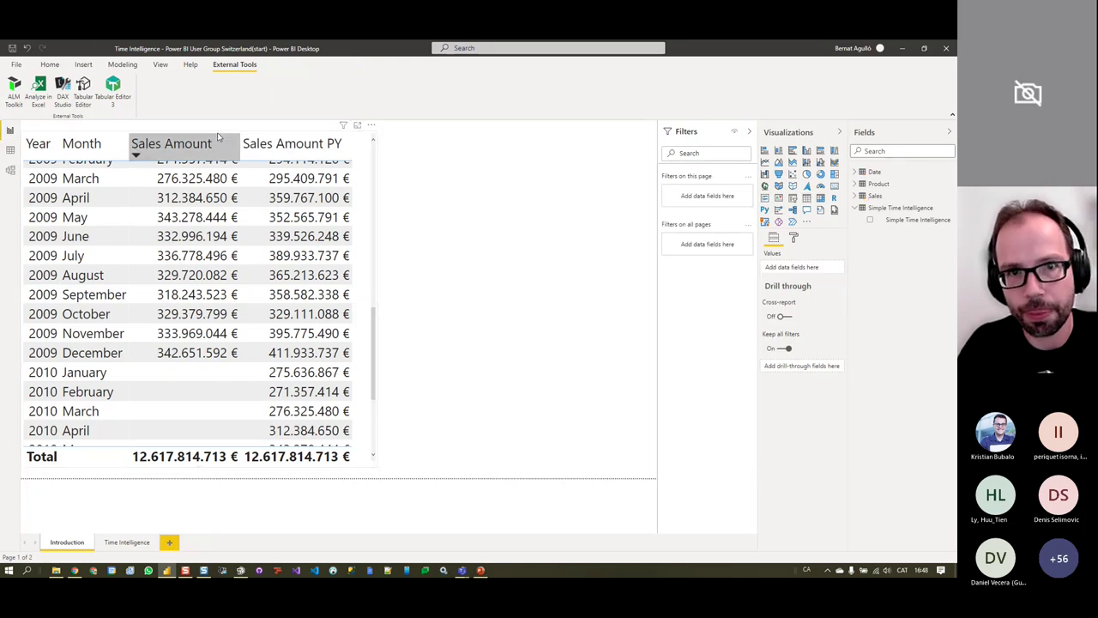
pyautogui.click(217, 135)
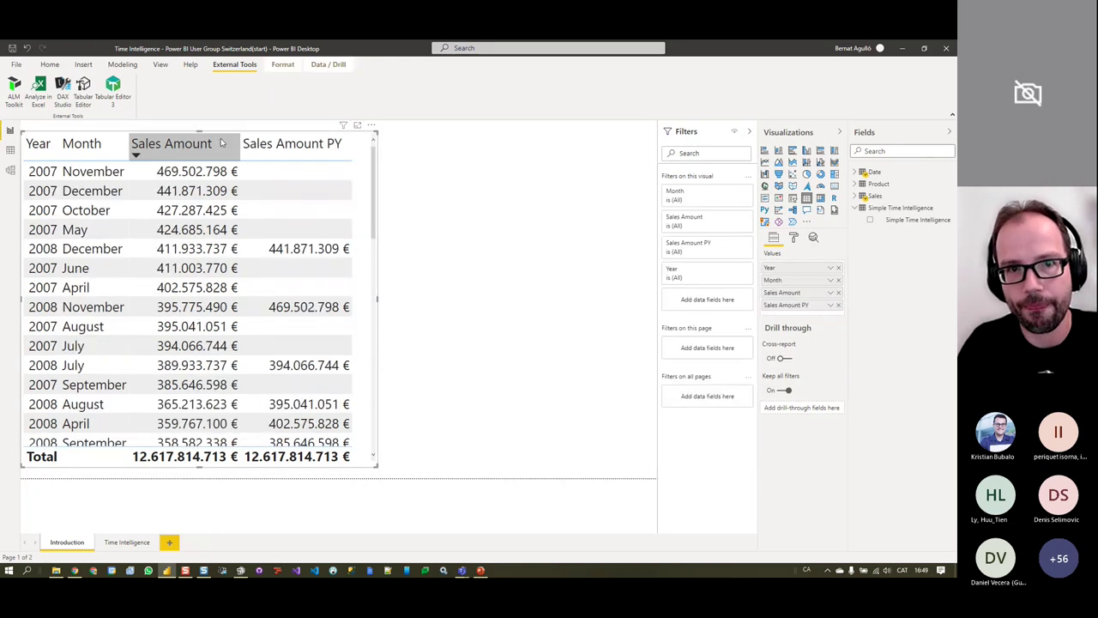
pyautogui.moveTo(219, 137); pyautogui.dragTo(512, 143)
pyautogui.hotkey('ctrl', 'c')
pyautogui.hotkey('ctrl', 'v')
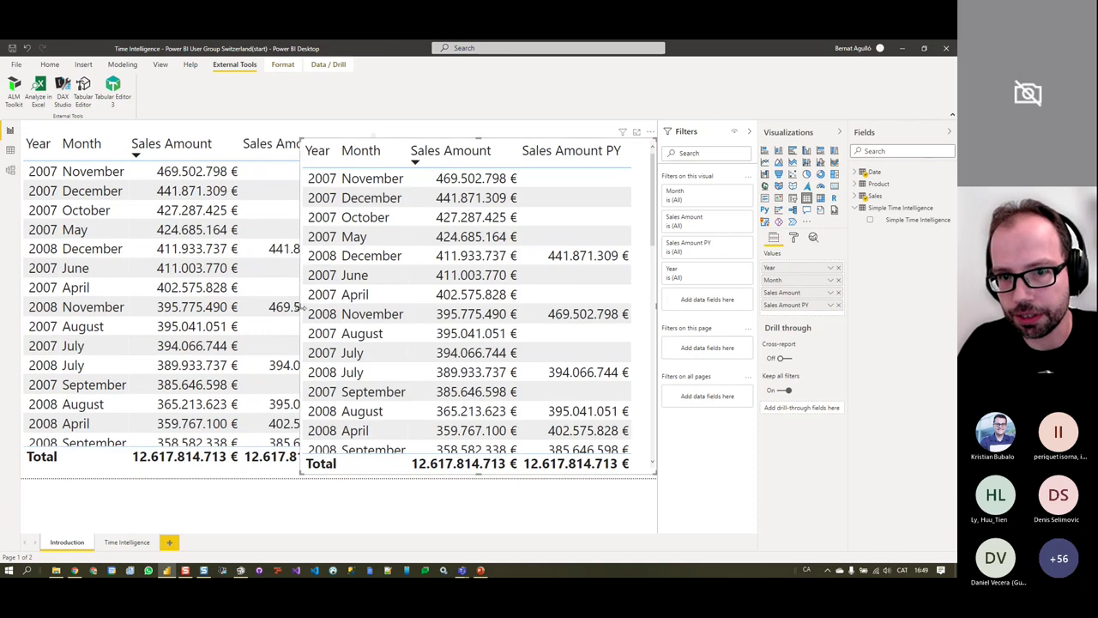
pyautogui.moveTo(301, 314); pyautogui.dragTo(383, 314)
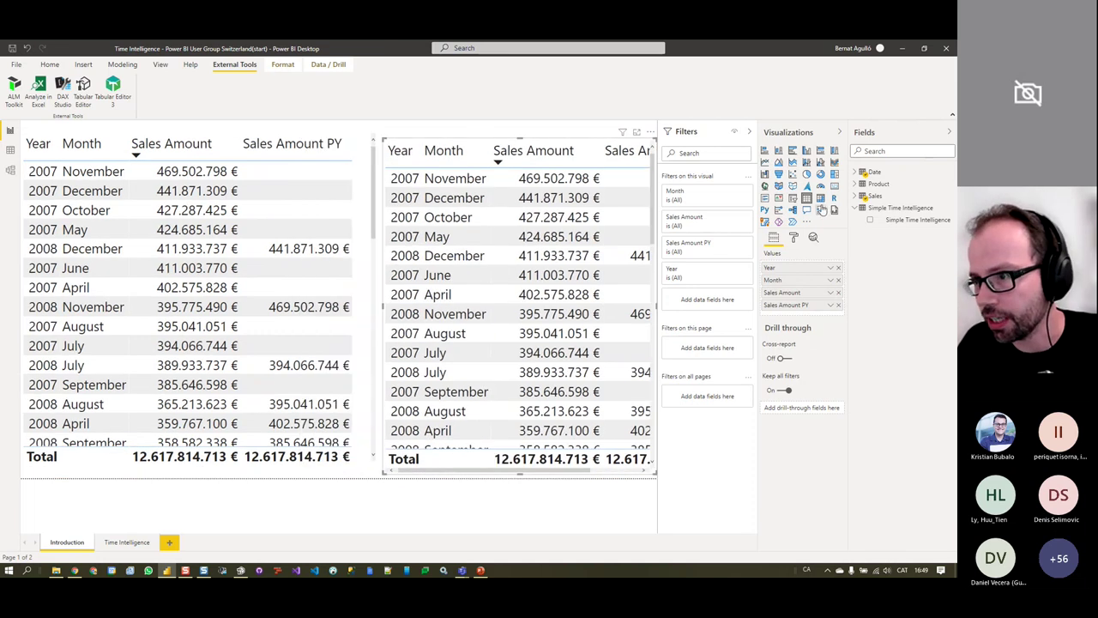
# Remove both sales measures from the duplicate and convert it to a matrix with Year and Month on rows, expanded to month level
pyautogui.click(839, 293)
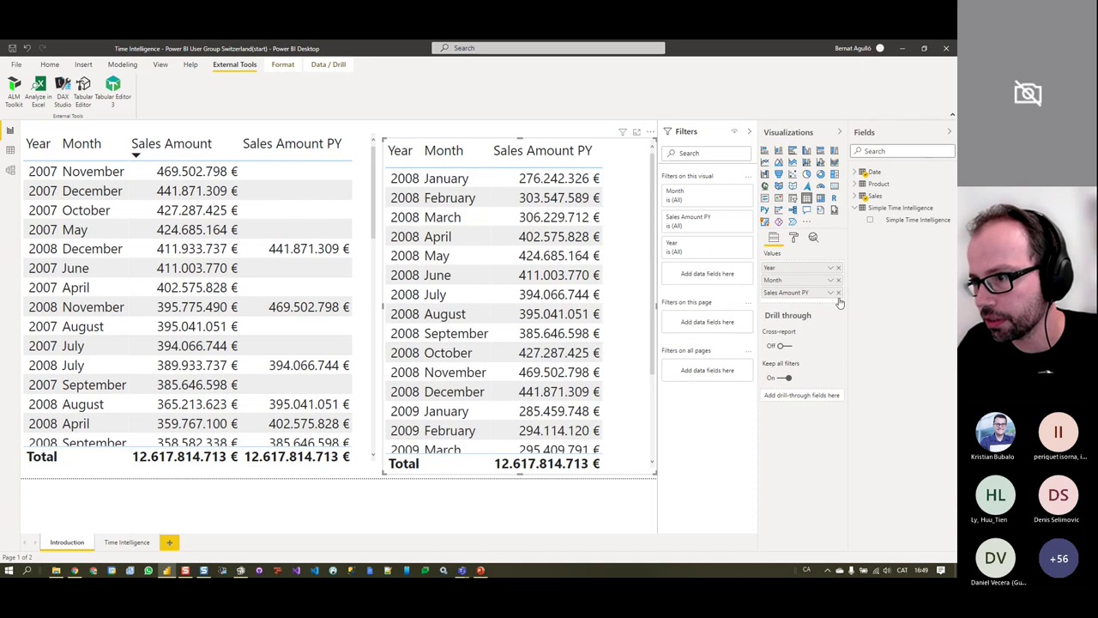
pyautogui.click(839, 293)
pyautogui.click(819, 199)
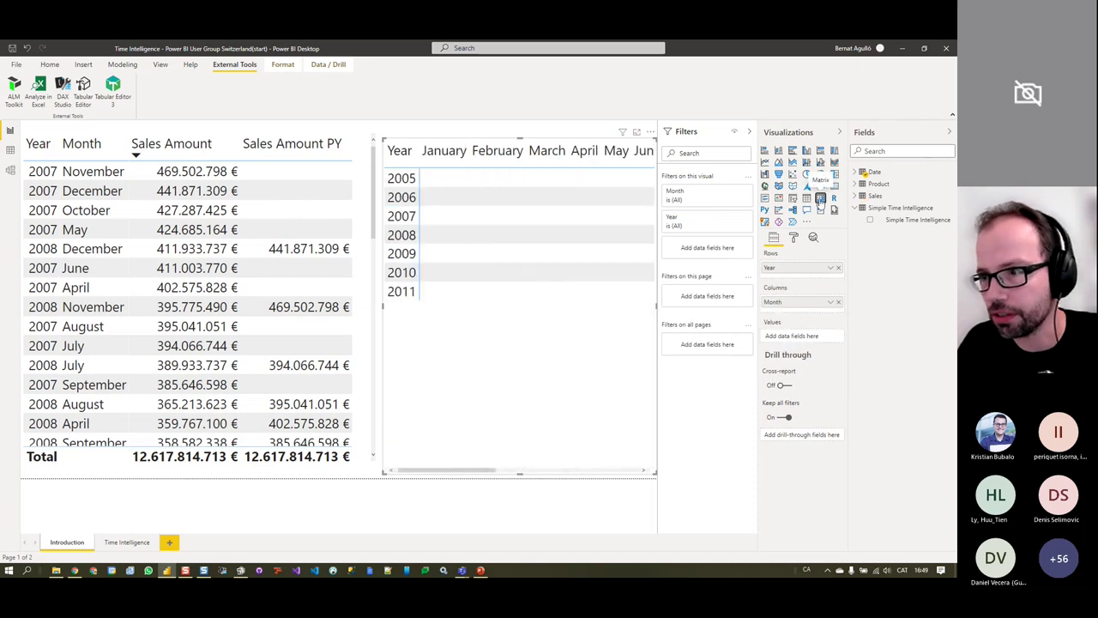
pyautogui.moveTo(807, 306); pyautogui.dragTo(806, 269)
pyautogui.moveTo(806, 278); pyautogui.dragTo(804, 283)
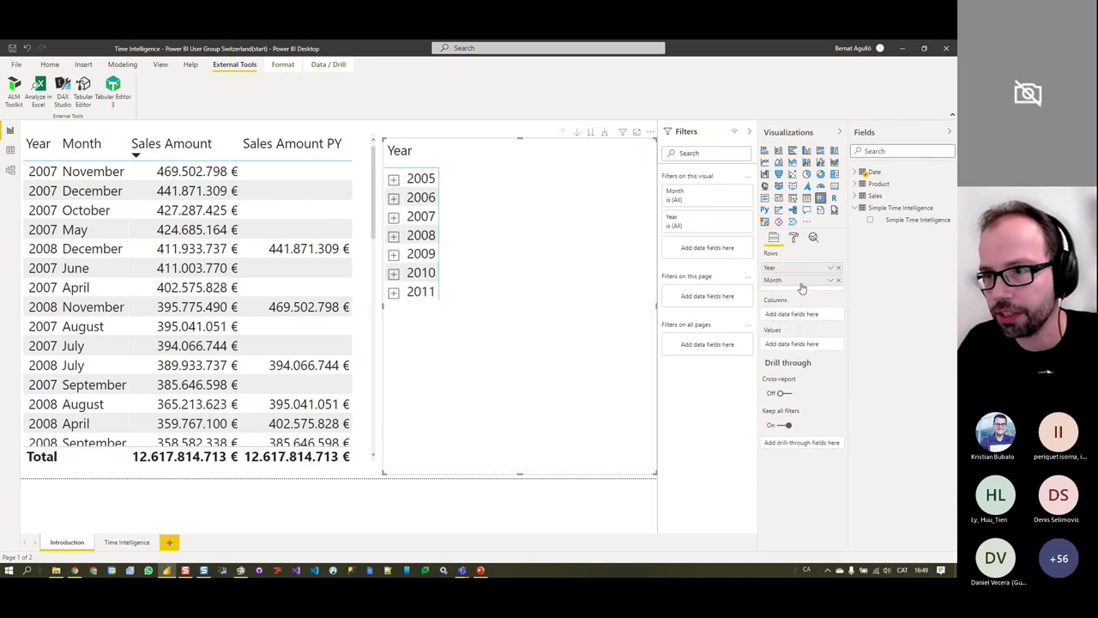
pyautogui.click(605, 135)
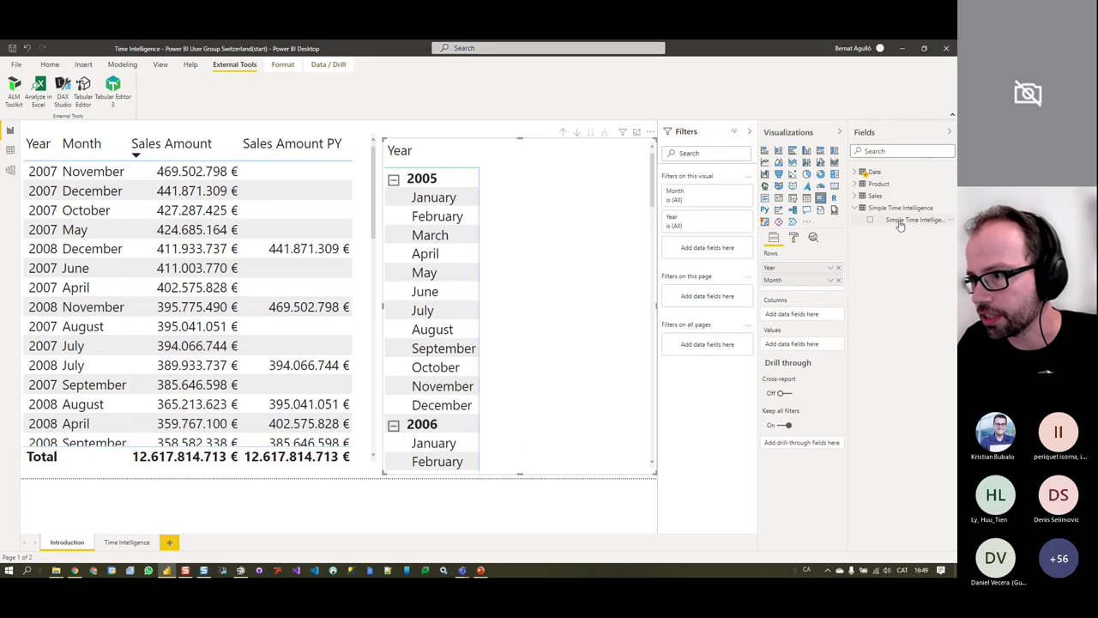
# Add the Simple Time Intelligence field to the matrix columns and the Sales Amount measure to its values
pyautogui.moveTo(898, 221); pyautogui.dragTo(813, 317)
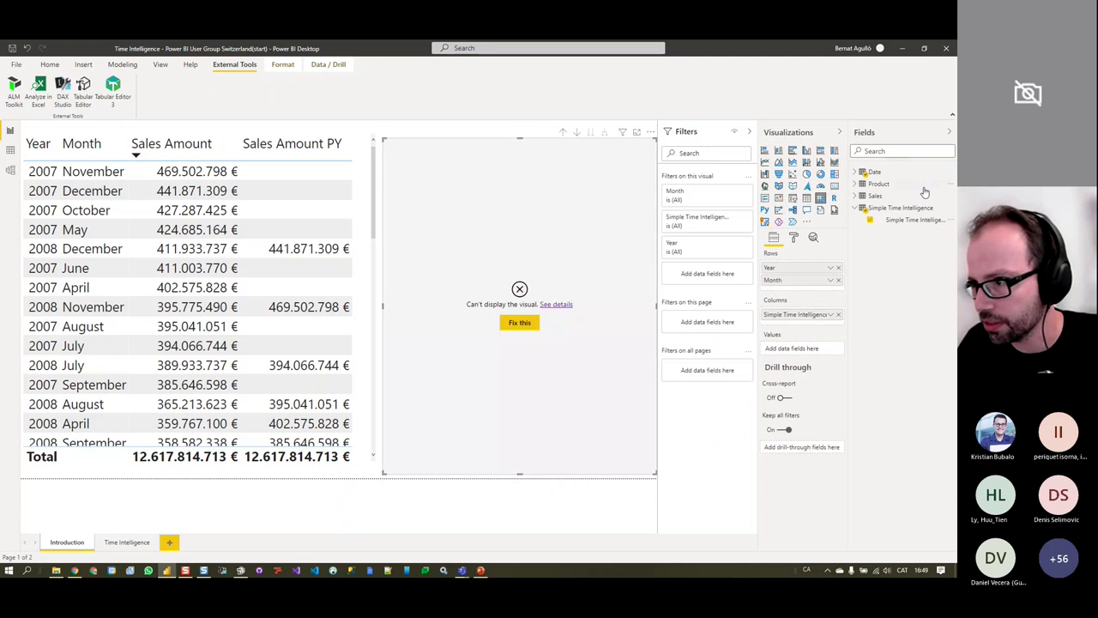
pyautogui.click(856, 197)
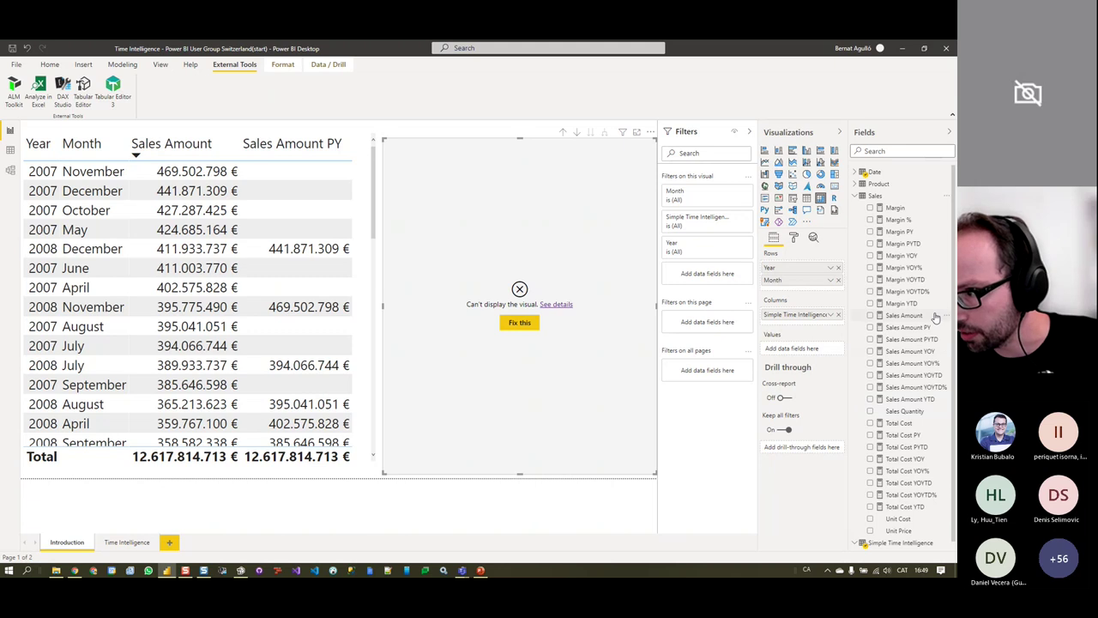
pyautogui.moveTo(926, 320); pyautogui.dragTo(785, 350)
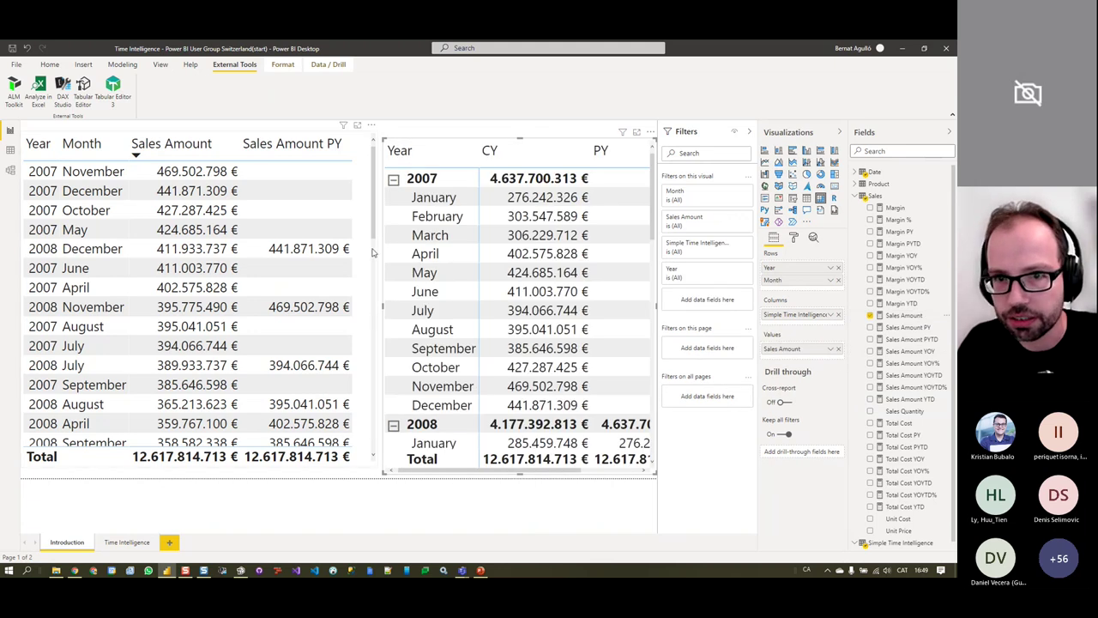
# Narrow the original table, move the matrix closer to it and widen the matrix to show the full CY and PY columns
pyautogui.click(376, 277)
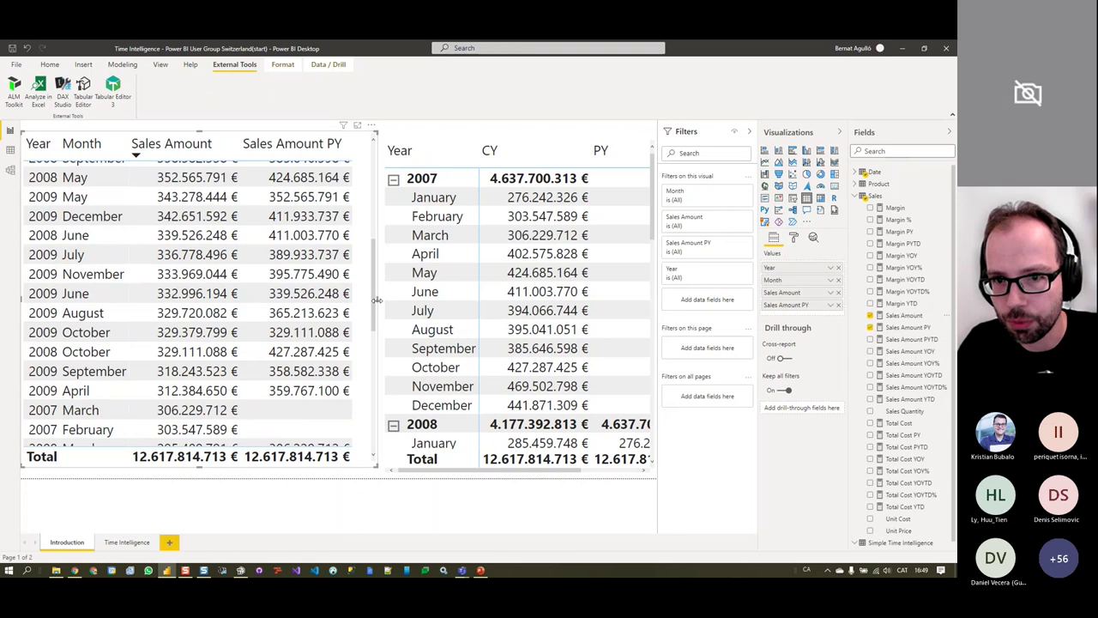
pyautogui.moveTo(383, 302); pyautogui.dragTo(287, 300)
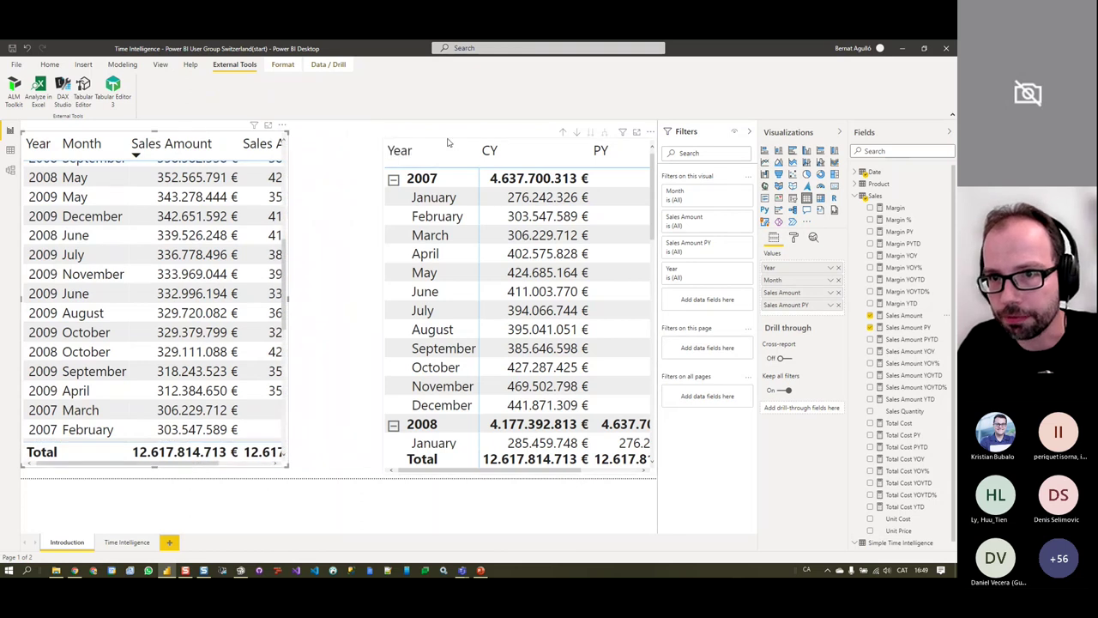
pyautogui.moveTo(429, 137); pyautogui.dragTo(375, 130)
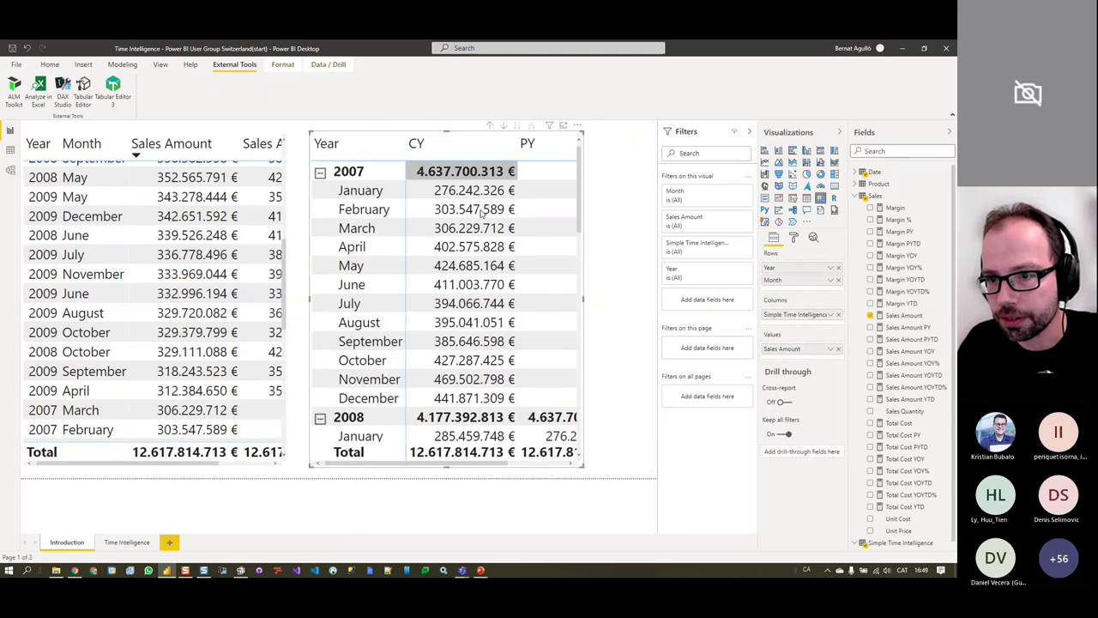
pyautogui.moveTo(584, 300); pyautogui.dragTo(657, 301)
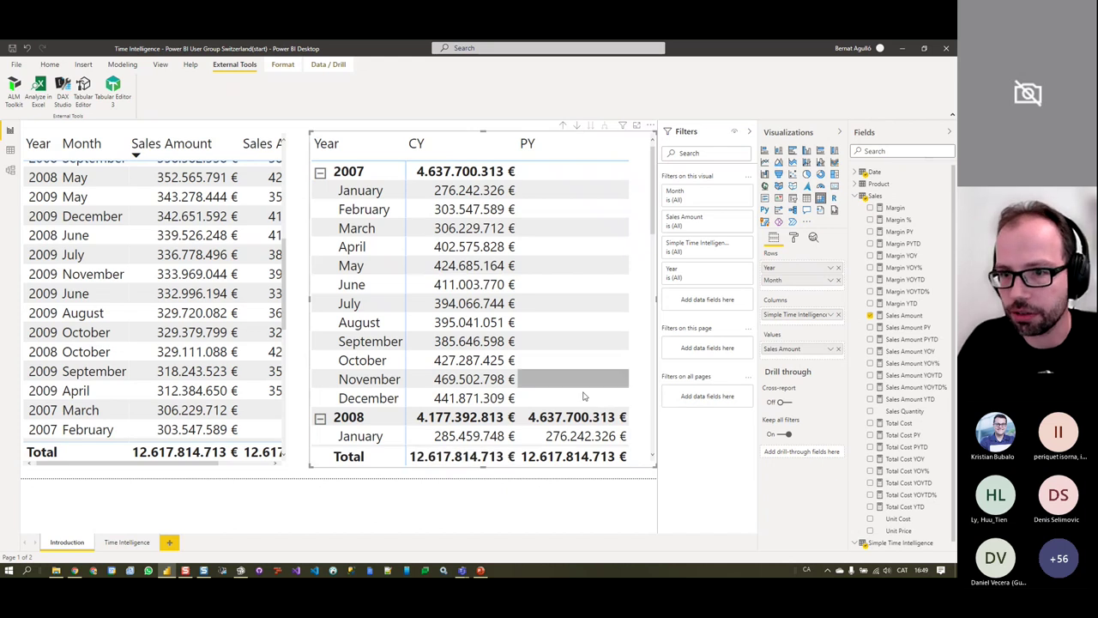
pyautogui.scroll(-10, 579, 393)
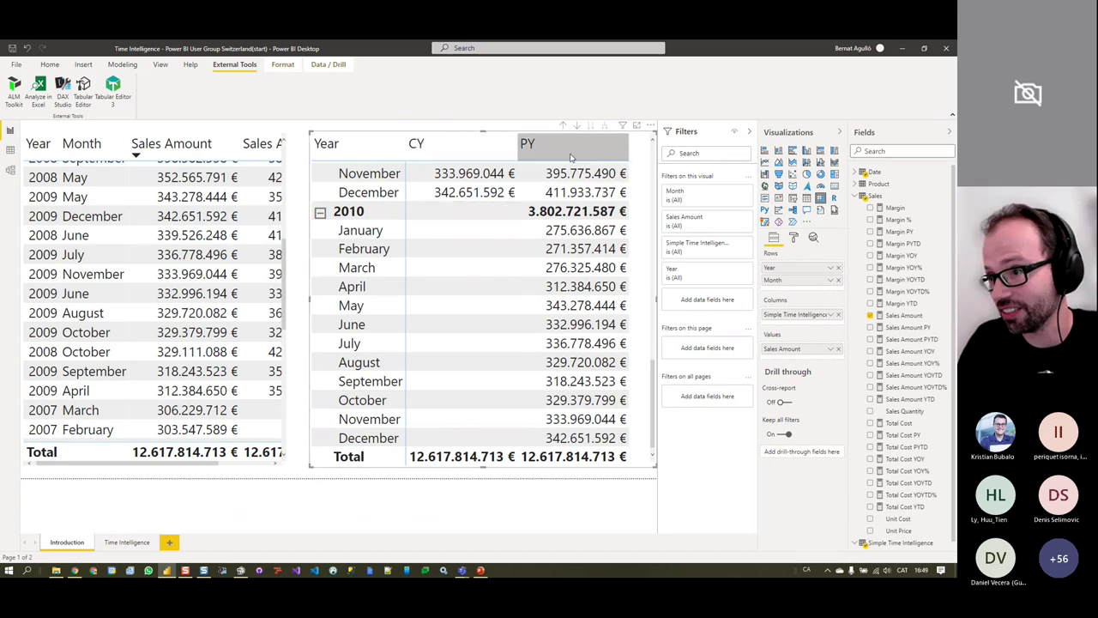
pyautogui.scroll(10, 575, 328)
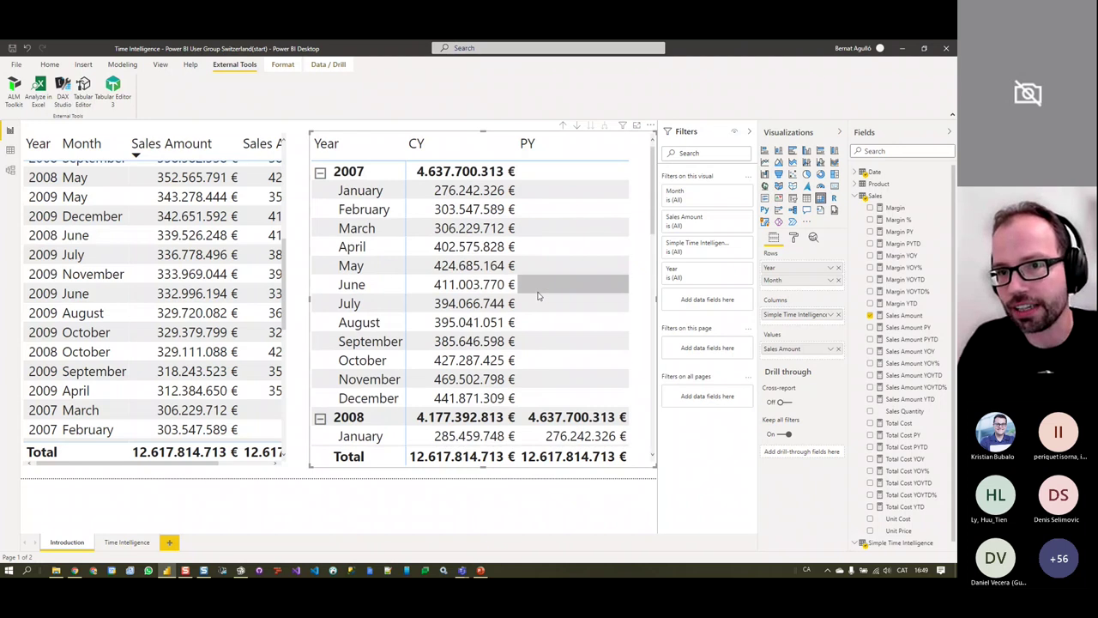
# Remove Month and Year from the matrix rows and add the Margin measure to its values
pyautogui.click(838, 281)
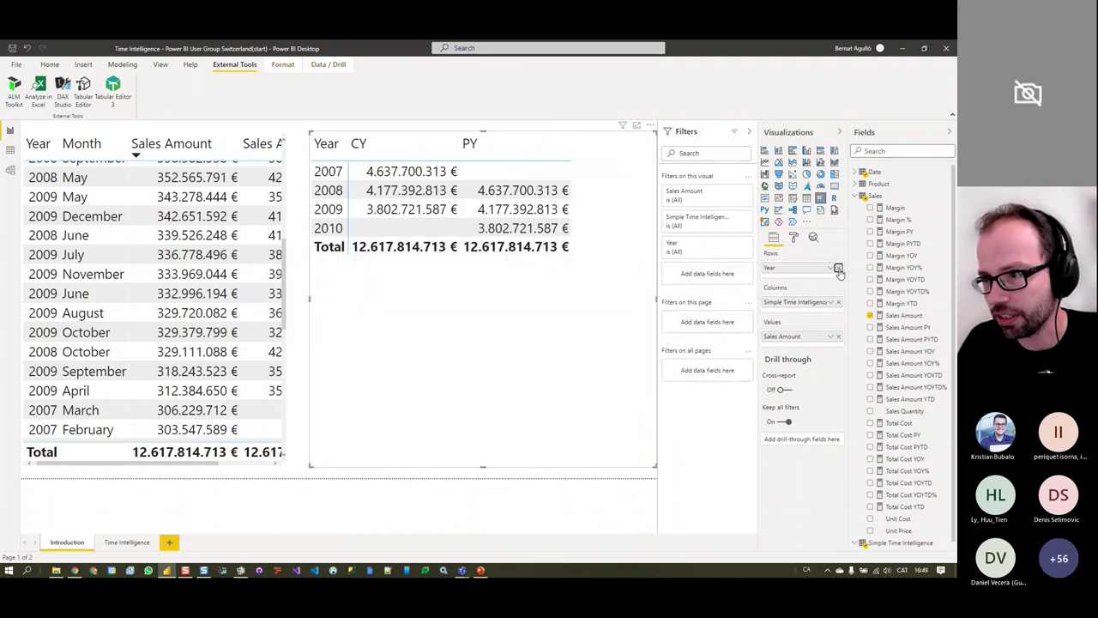
pyautogui.click(838, 268)
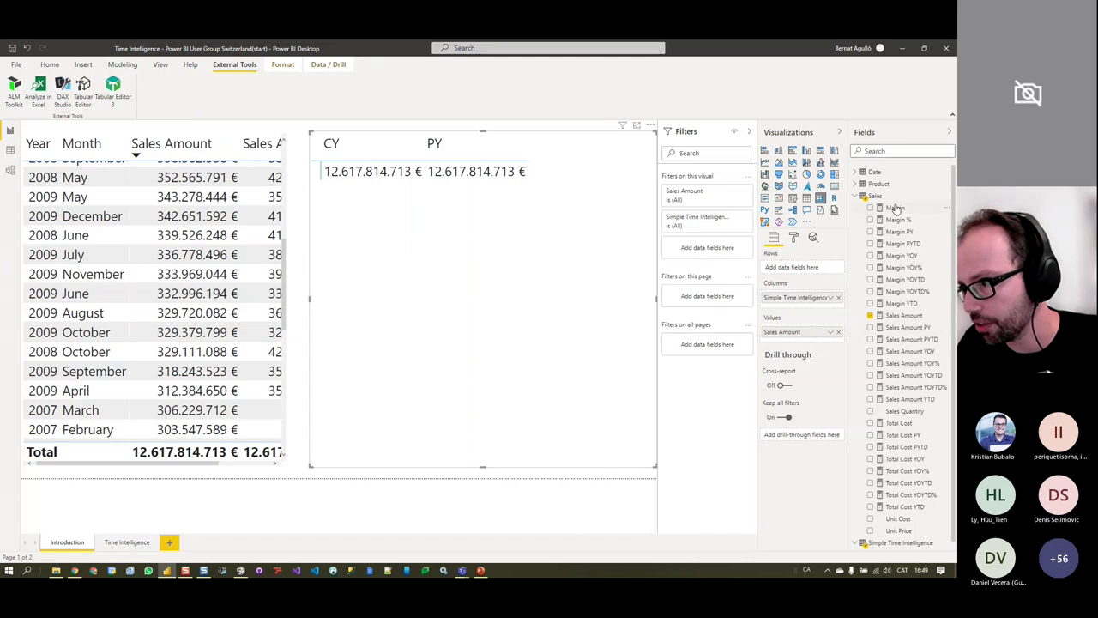
pyautogui.moveTo(906, 213); pyautogui.dragTo(823, 343)
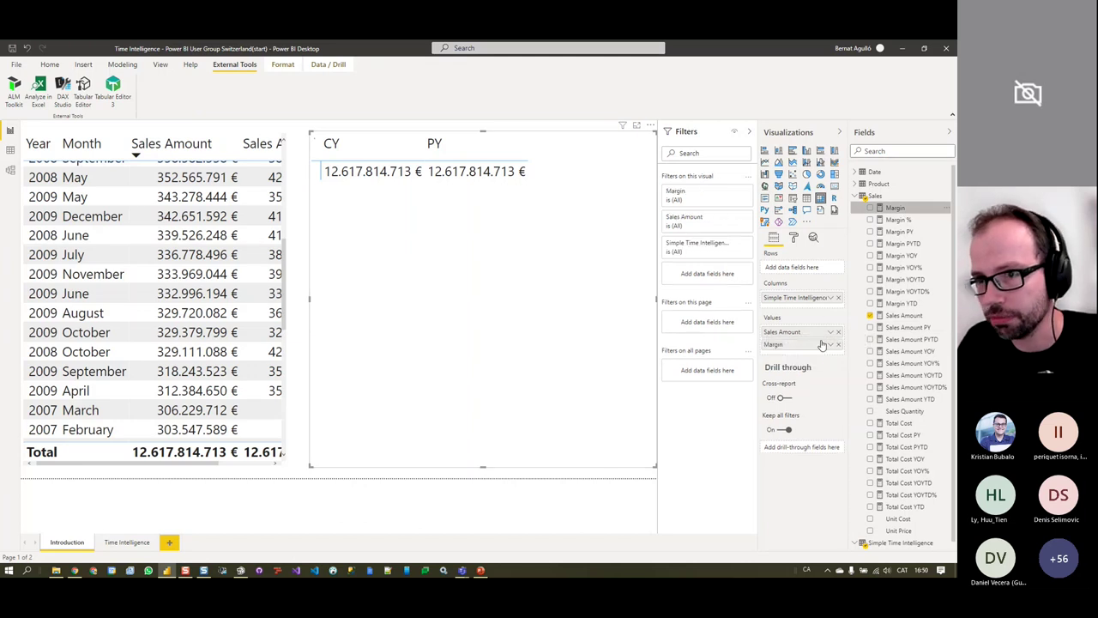
# Turn on showing values on rows for the matrix so Sales Amount and Margin are listed as rows
pyautogui.click(794, 239)
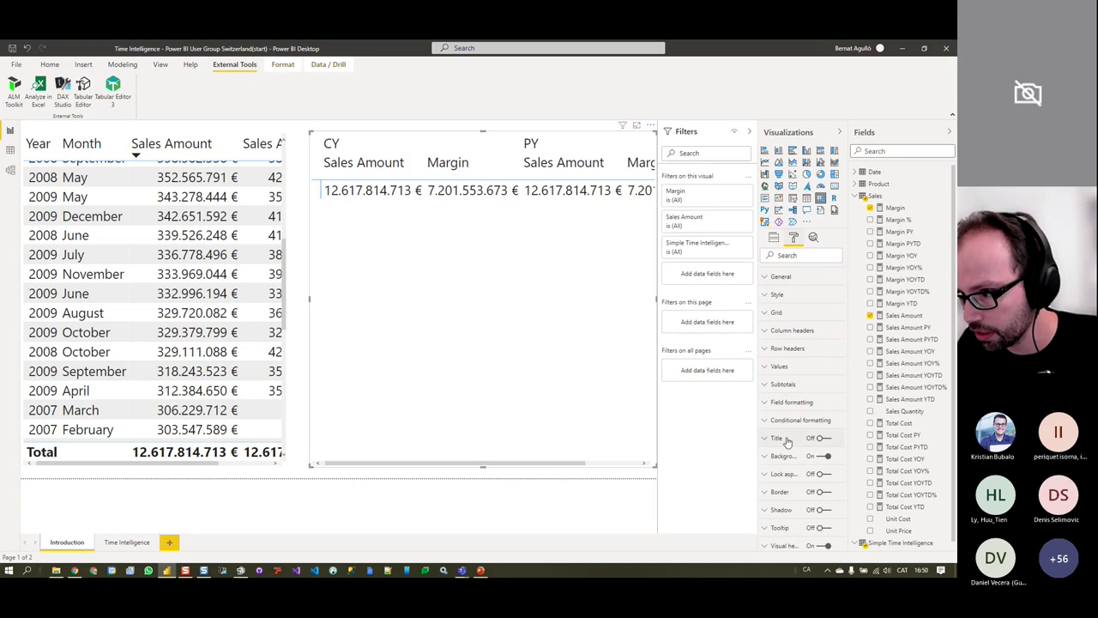
pyautogui.click(772, 368)
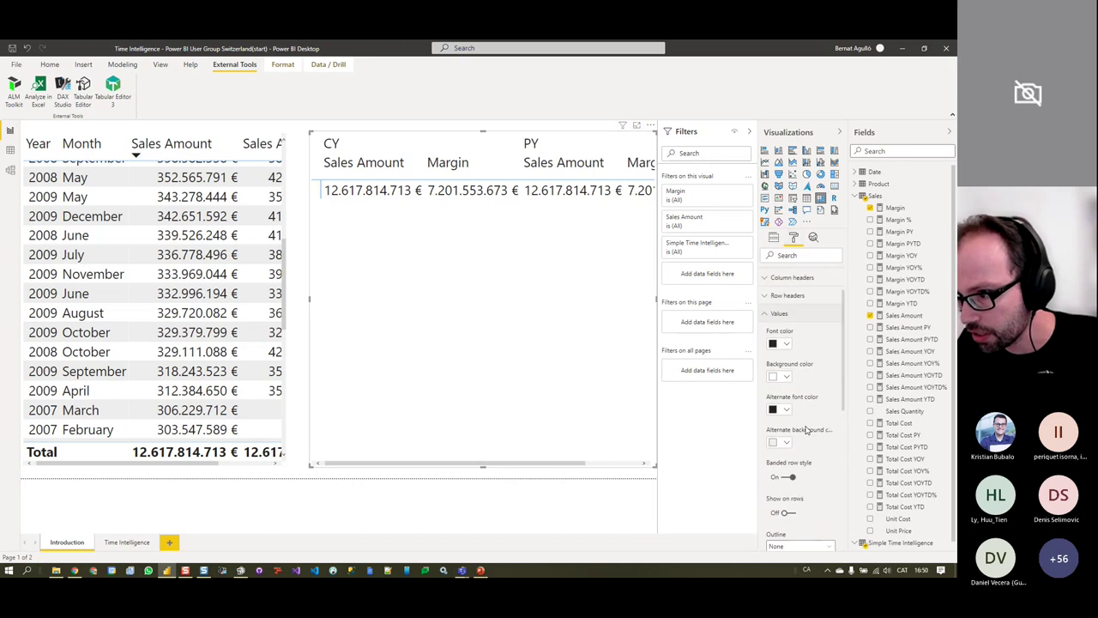
pyautogui.scroll(-2, 805, 431)
pyautogui.click(788, 416)
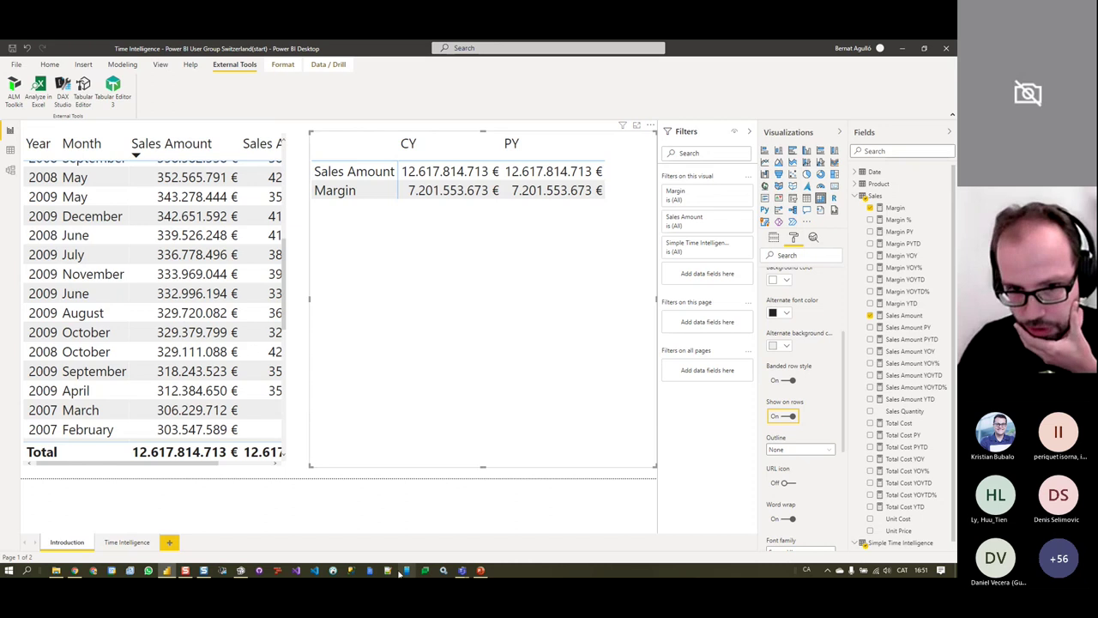
# Switch to Tabular Editor and start opening a script file in the advanced scripting editor
pyautogui.click(241, 570)
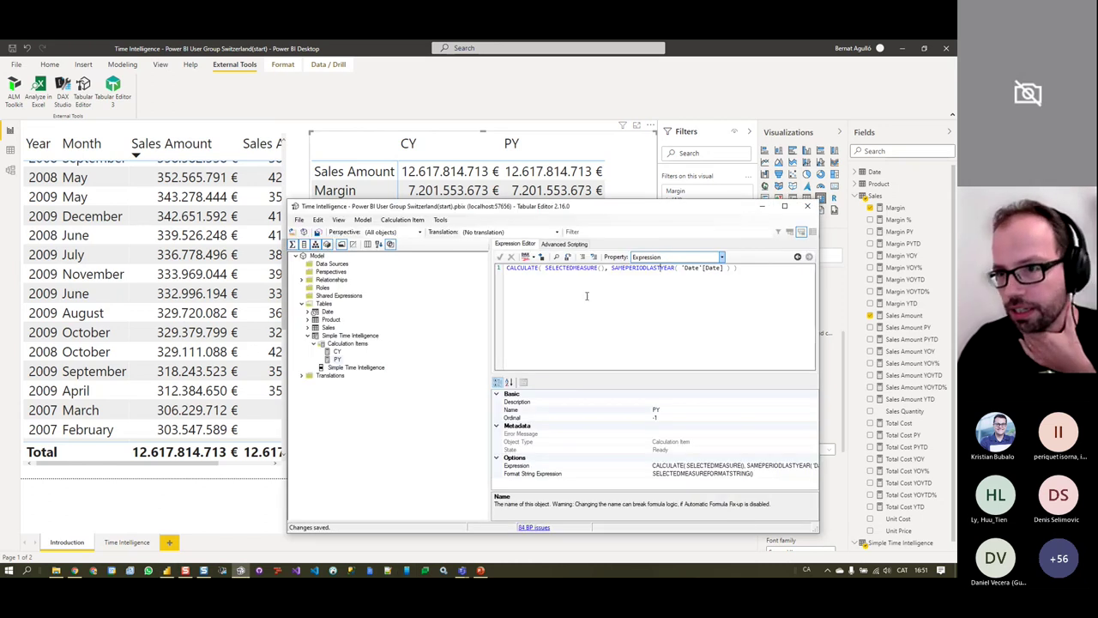
pyautogui.click(558, 244)
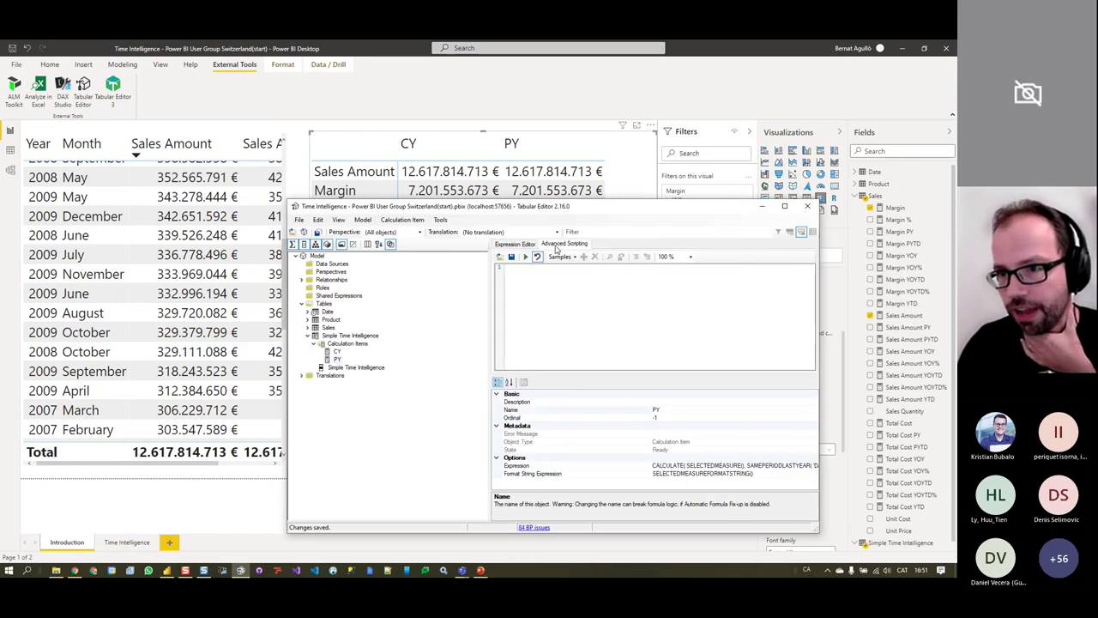
pyautogui.click(503, 261)
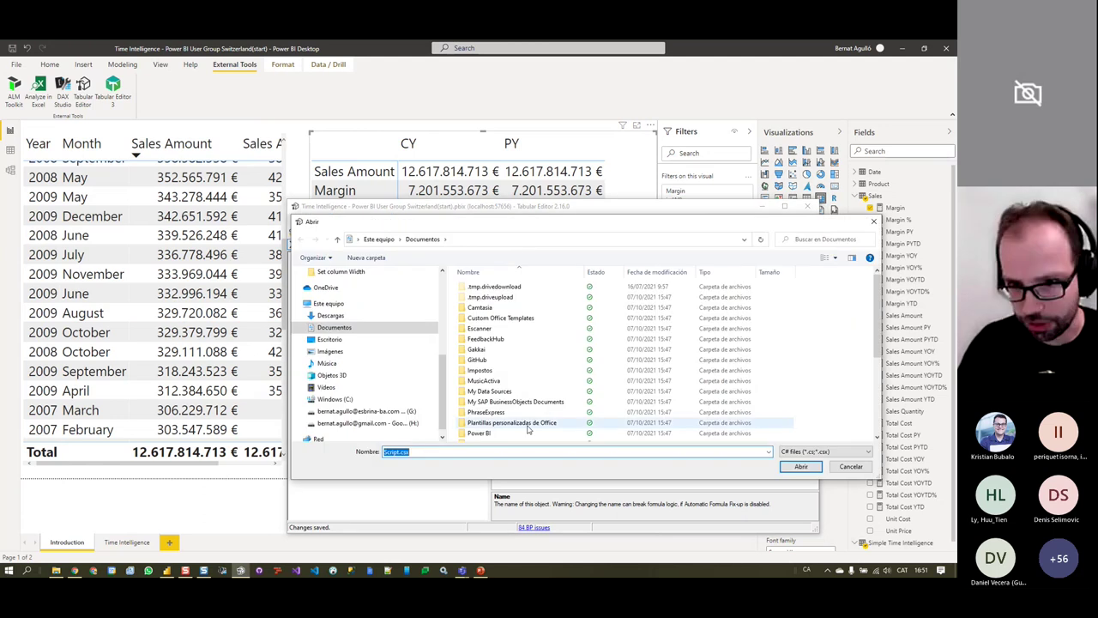
# Load the Time Intelligence Calculation Group script from the time-intelligence folder in Documents\GitHub
pyautogui.scroll(-4, 549, 369)
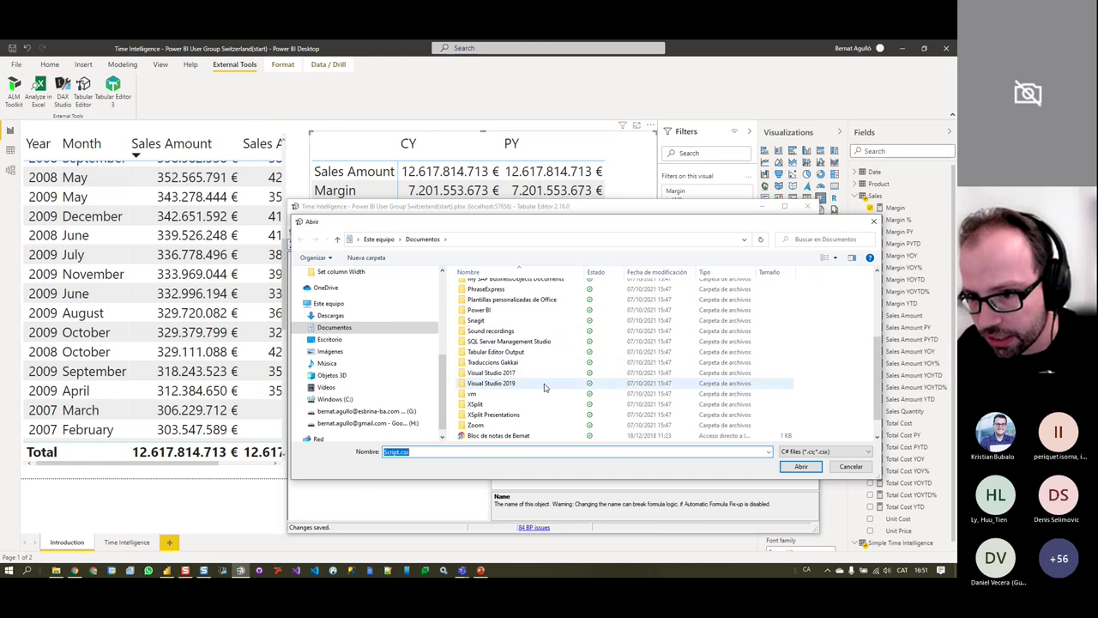
pyautogui.scroll(3, 544, 390)
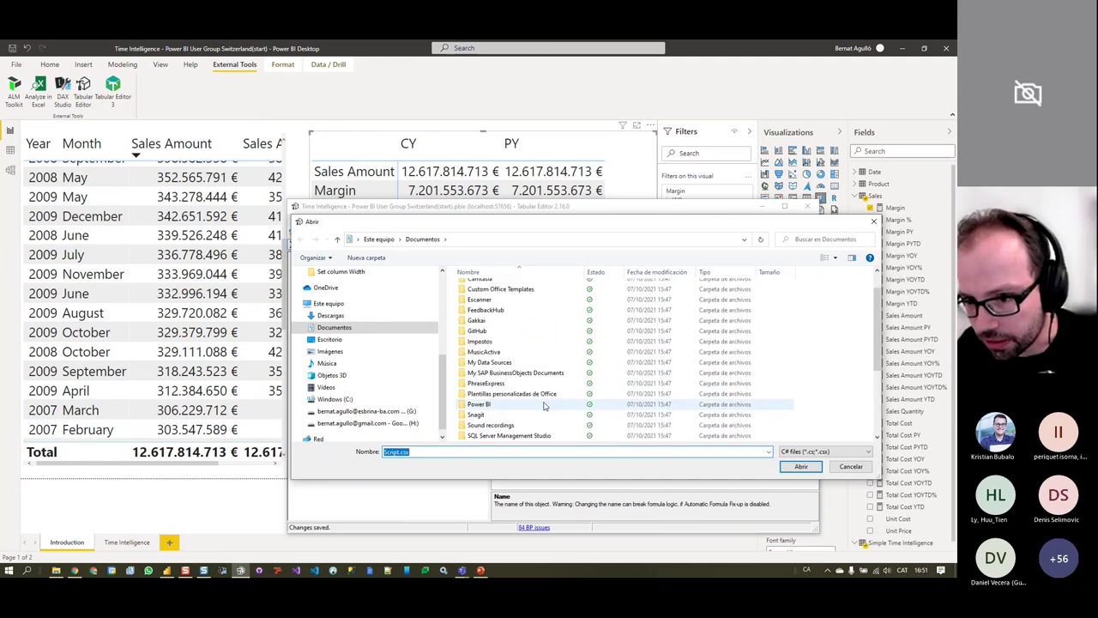
pyautogui.scroll(-1, 543, 405)
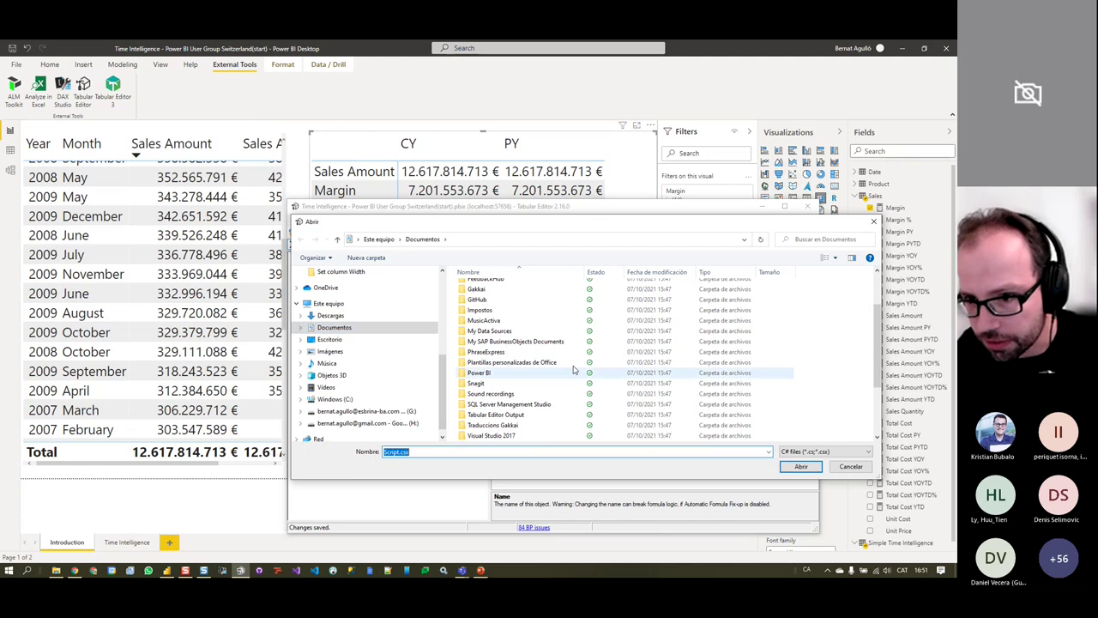
pyautogui.scroll(-1, 553, 397)
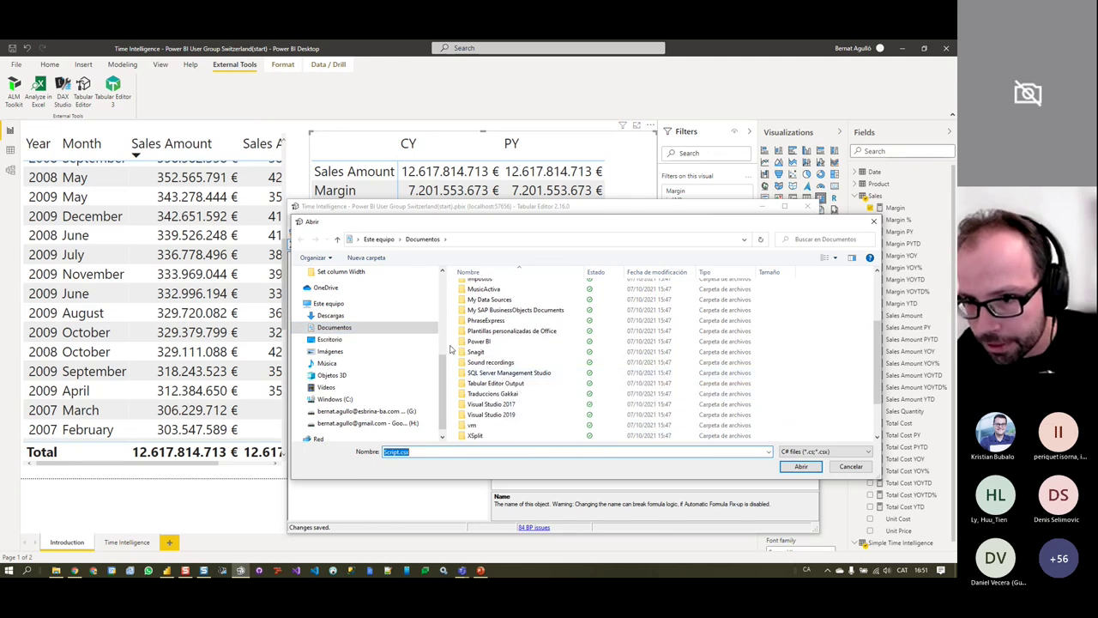
pyautogui.scroll(-1, 445, 414)
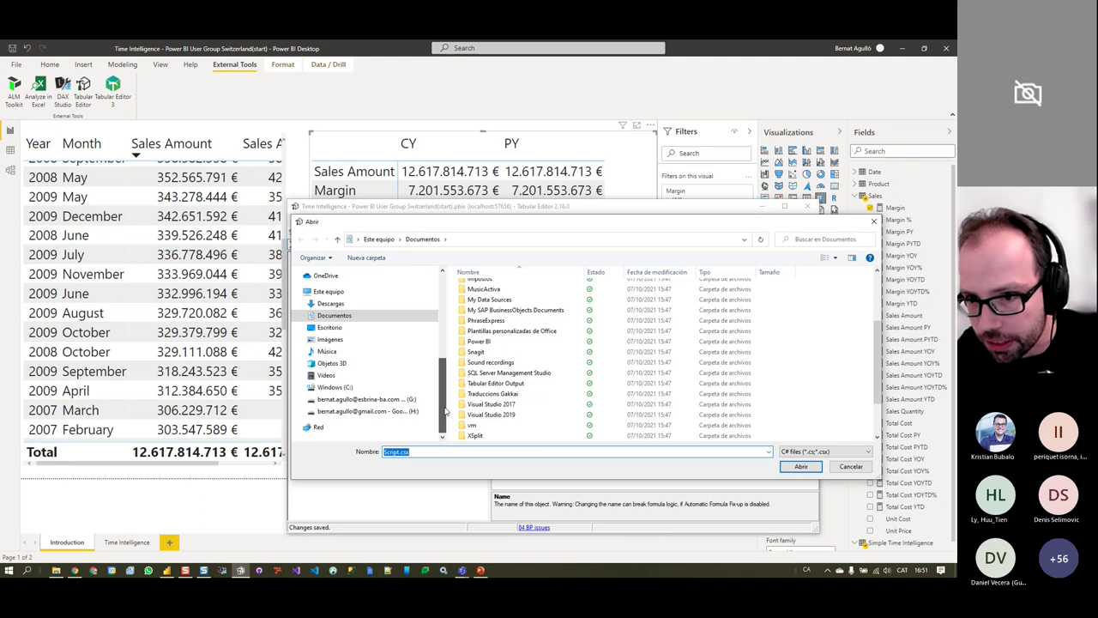
pyautogui.scroll(3, 514, 352)
pyautogui.doubleClick(504, 294)
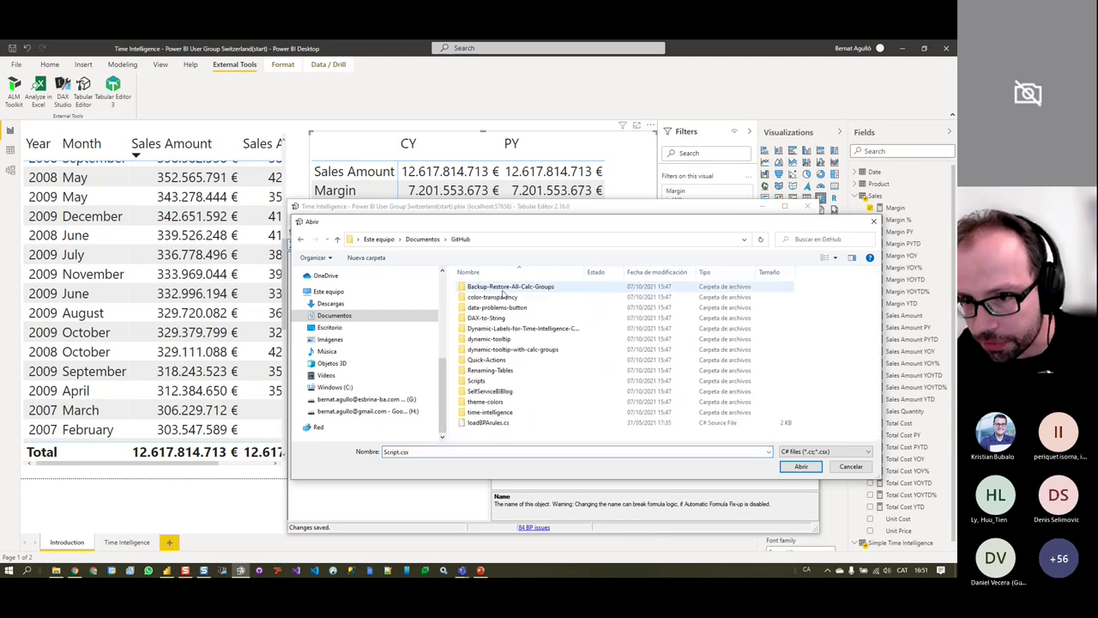
pyautogui.doubleClick(506, 413)
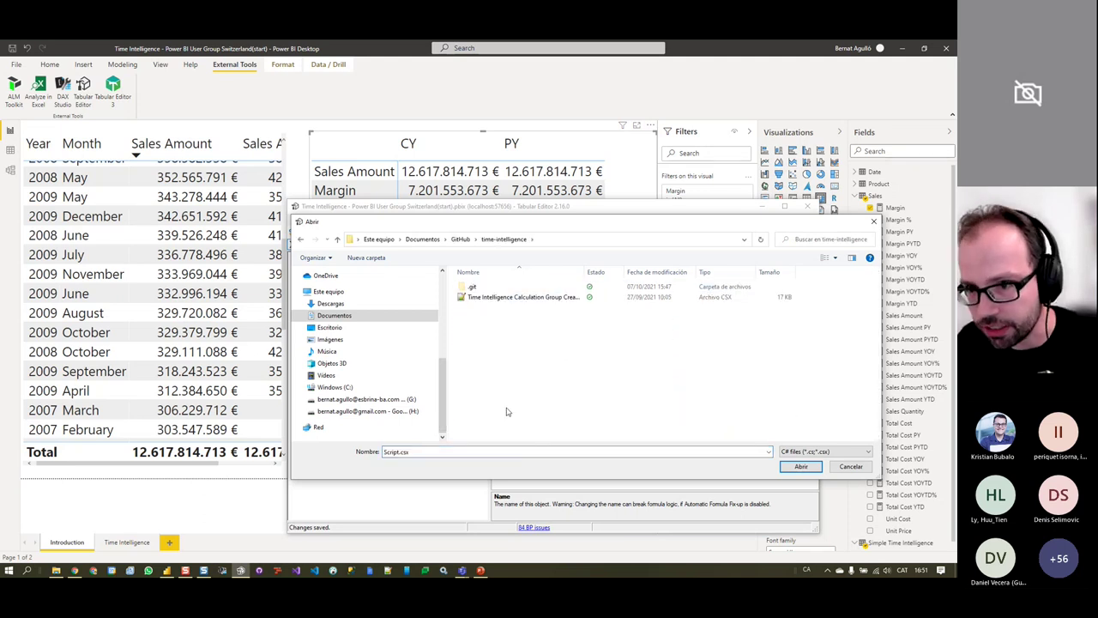
pyautogui.click(503, 298)
pyautogui.doubleClick(528, 299)
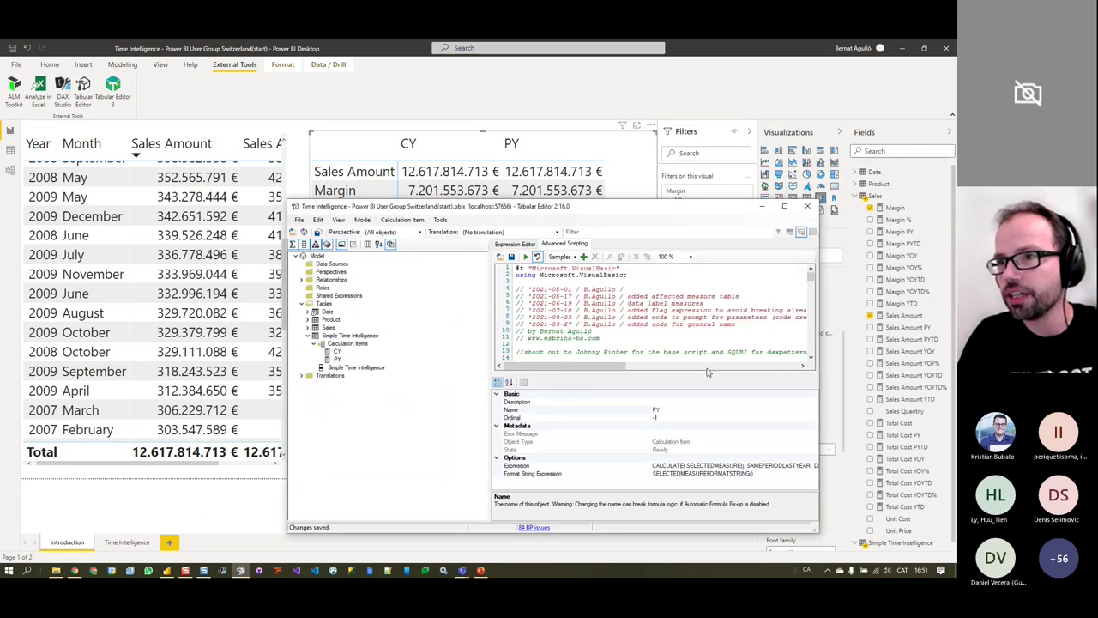
# Move and enlarge the Tabular Editor window, widen the script area and review the script's opening comments and preSelectedMeasures setting
pyautogui.moveTo(686, 214); pyautogui.dragTo(519, 138)
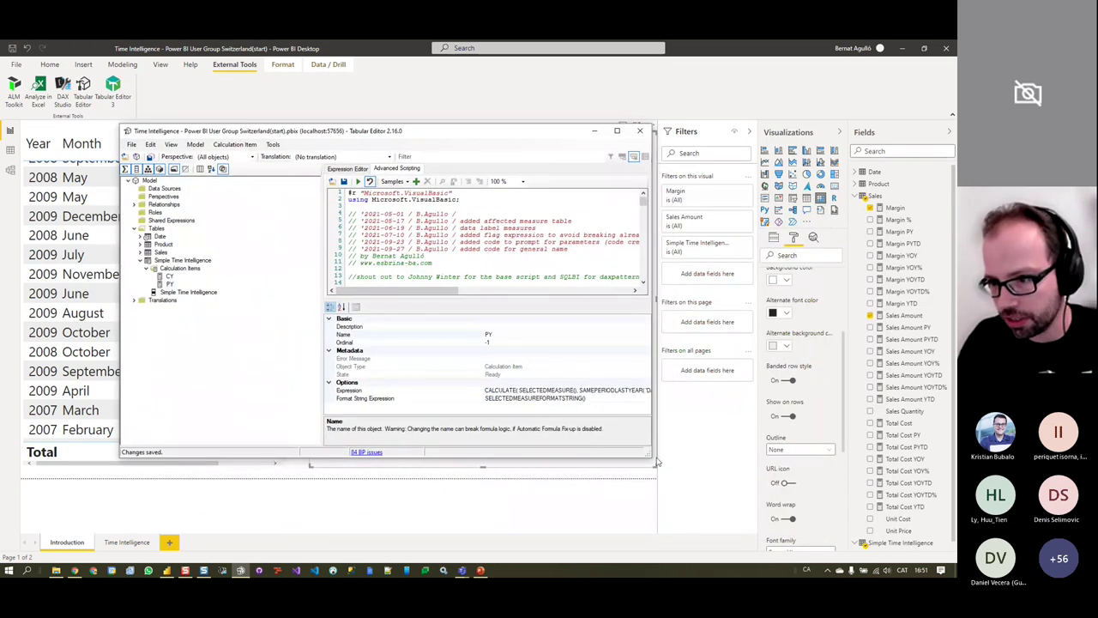
pyautogui.moveTo(651, 457); pyautogui.dragTo(839, 557)
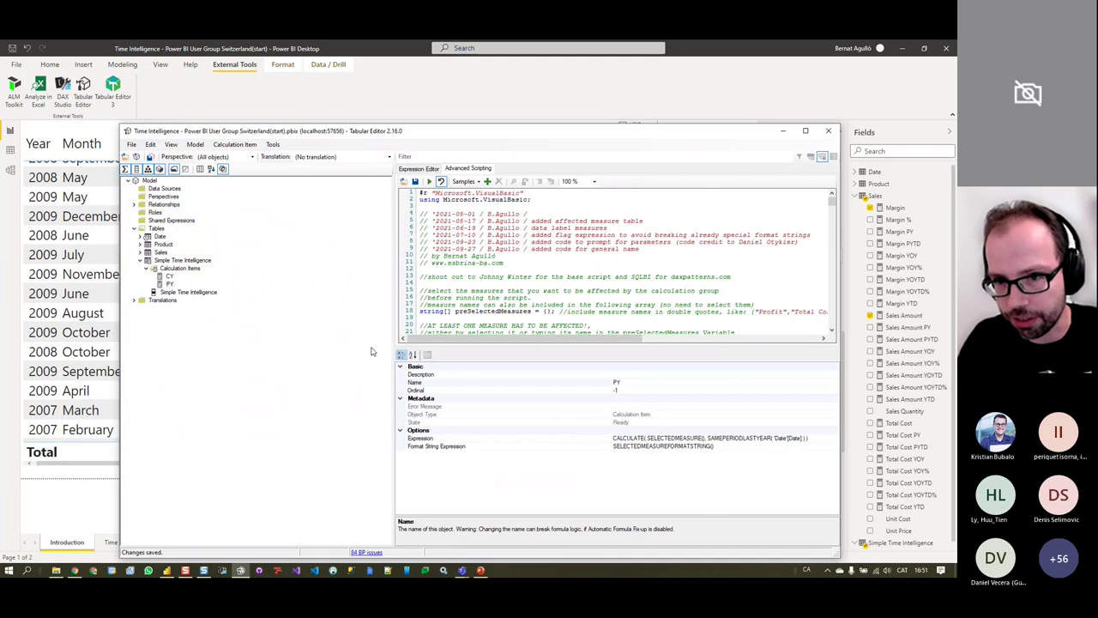
pyautogui.moveTo(396, 347); pyautogui.dragTo(309, 342)
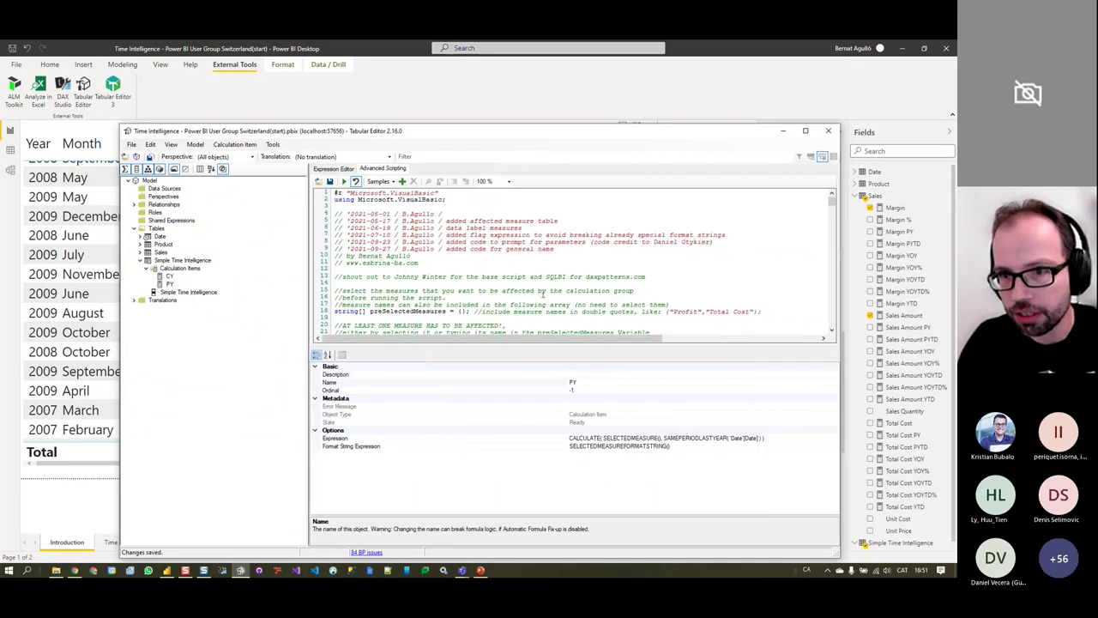
pyautogui.scroll(-3, 463, 258)
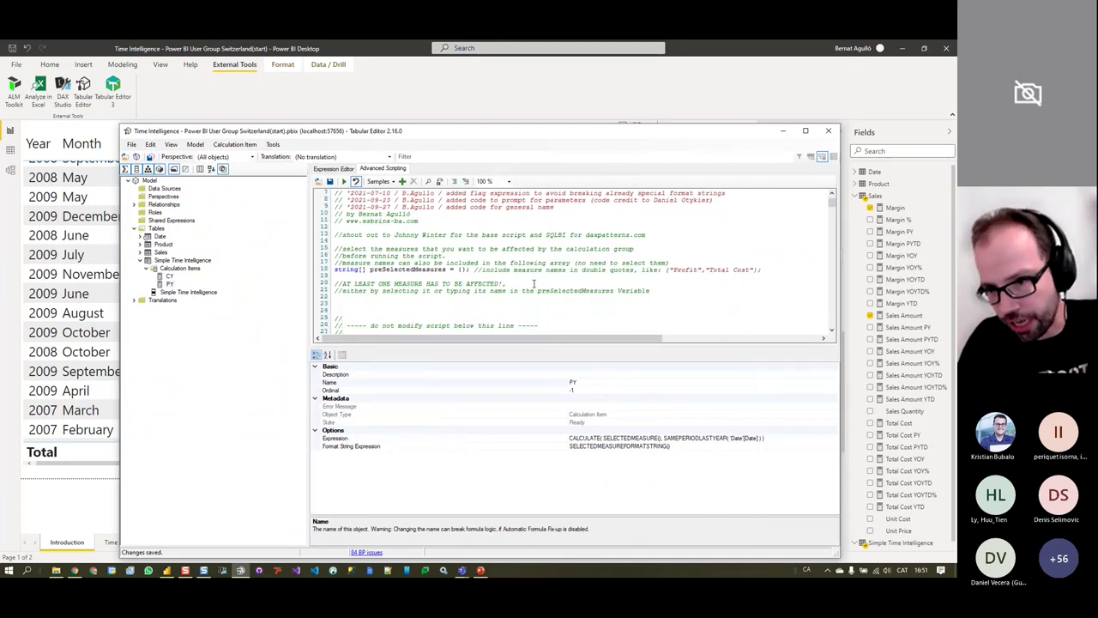
pyautogui.scroll(3, 506, 271)
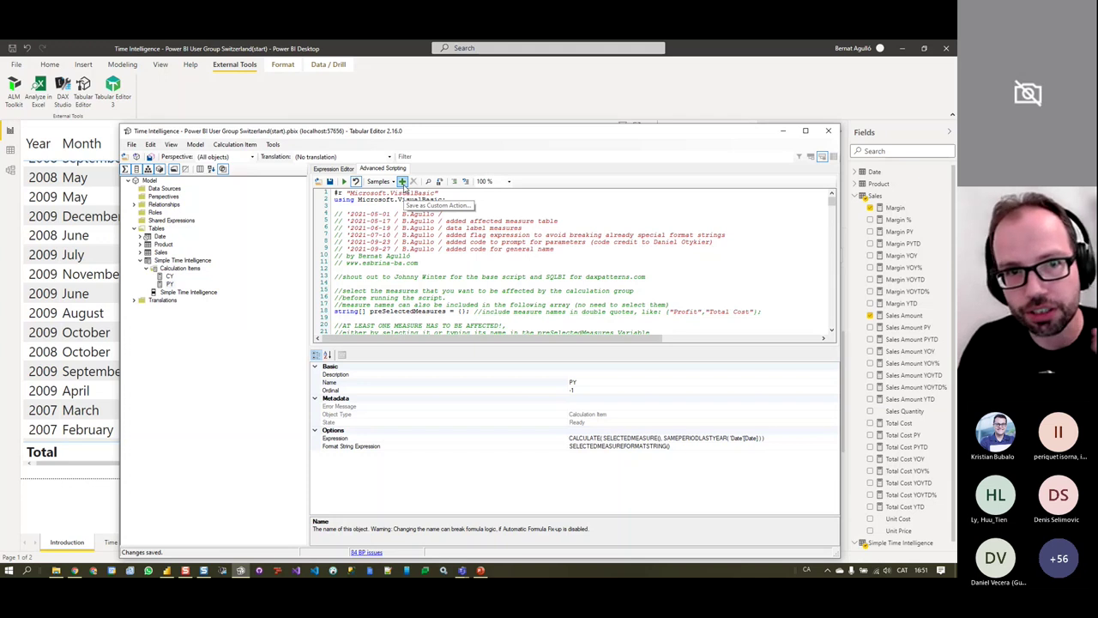
# Save the script as a custom action named Time Intelligence, available only in the Model context
pyautogui.click(402, 182)
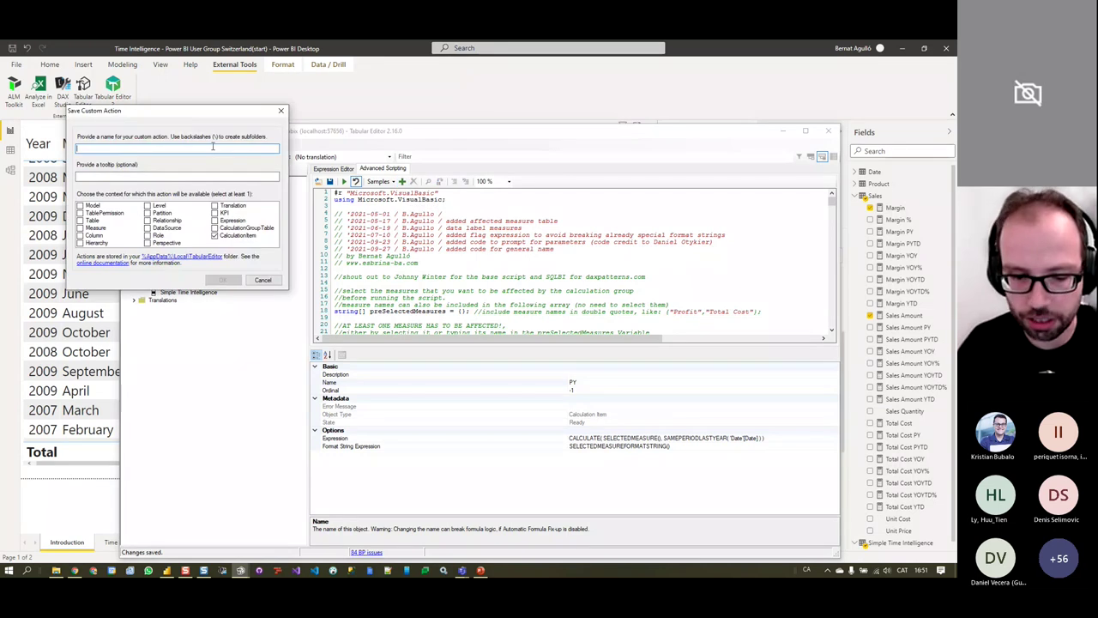
pyautogui.write('Time Intelligence')
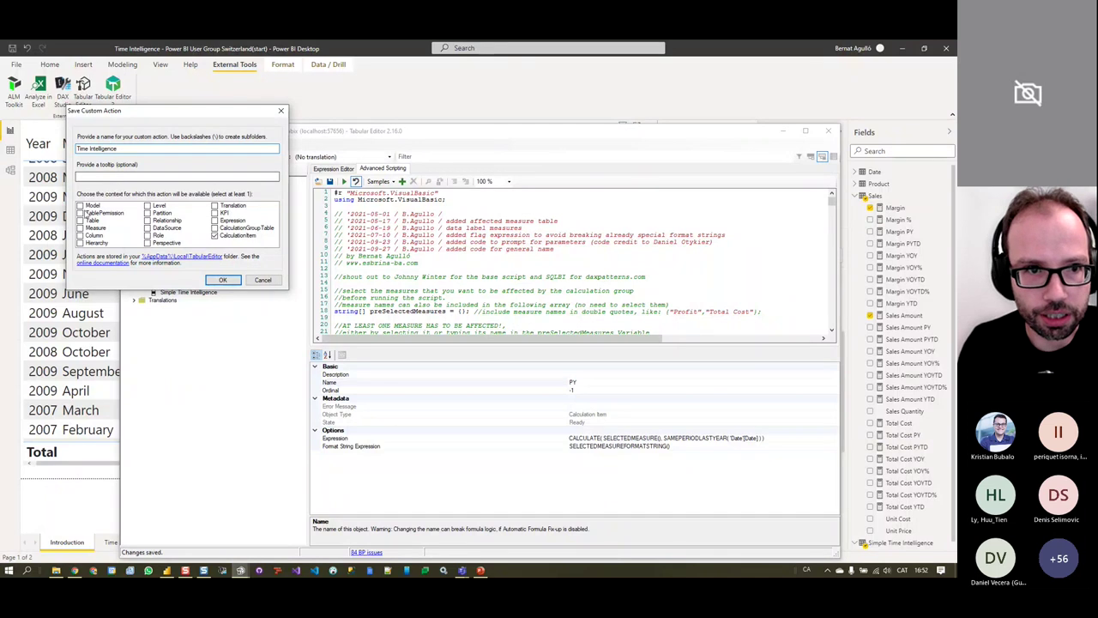
pyautogui.click(80, 206)
pyautogui.click(216, 235)
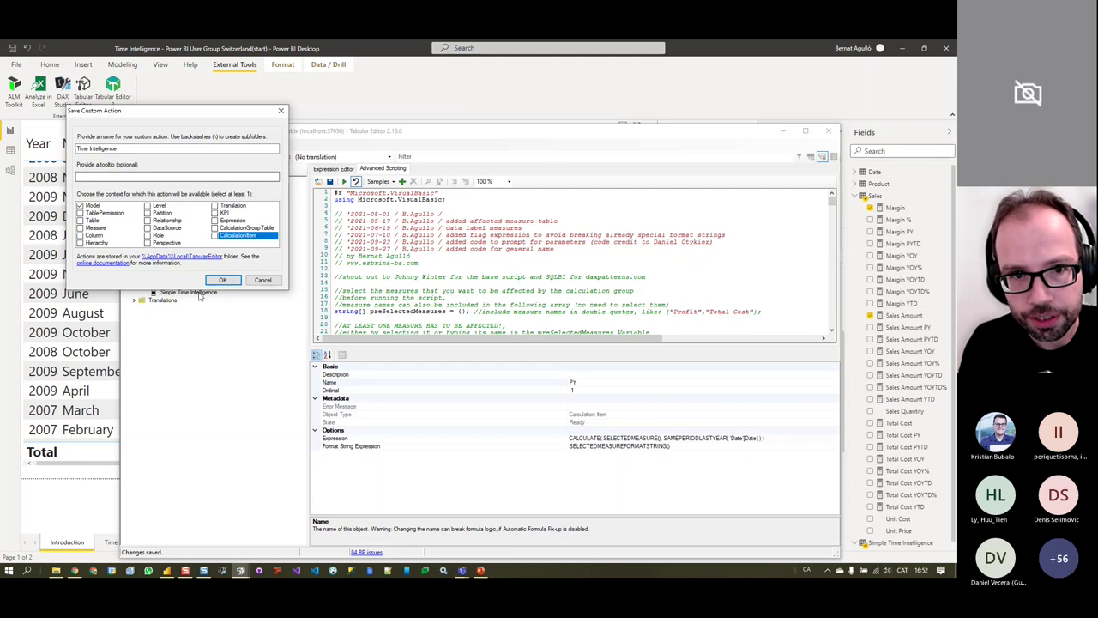
pyautogui.click(223, 279)
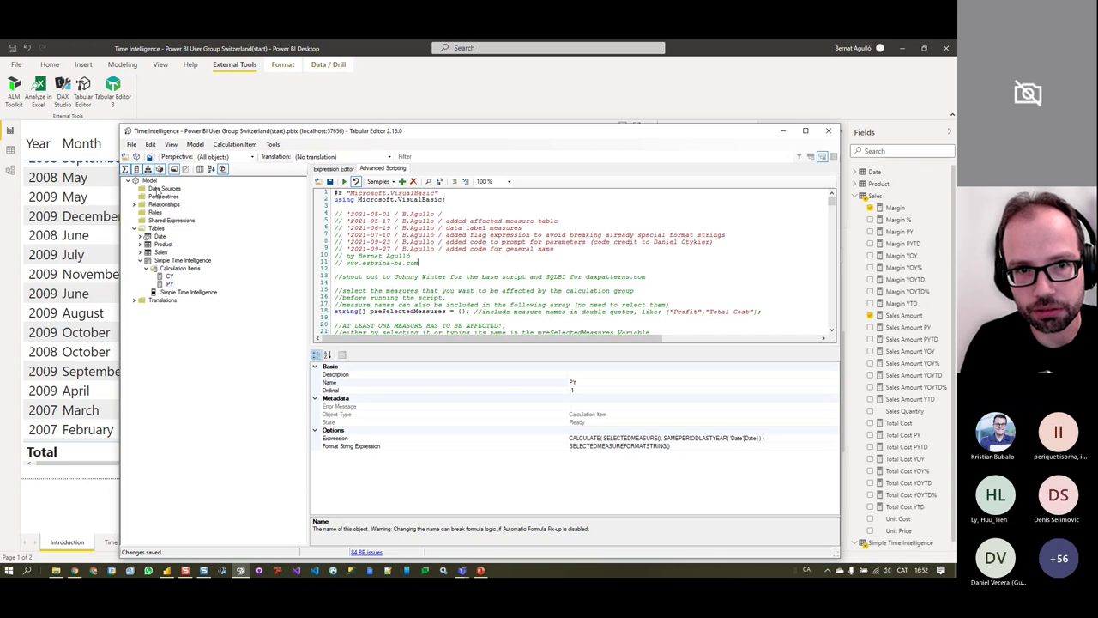
# Try to run the Time Intelligence custom action on the model with no measures selected
pyautogui.rightClick(151, 181)
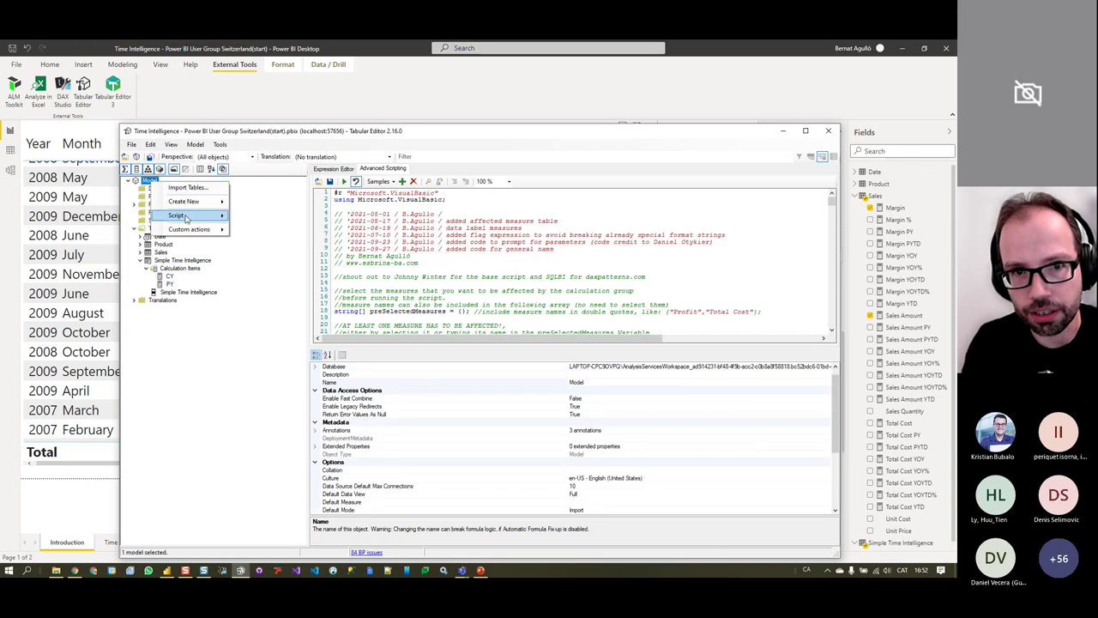
pyautogui.moveTo(190, 229)
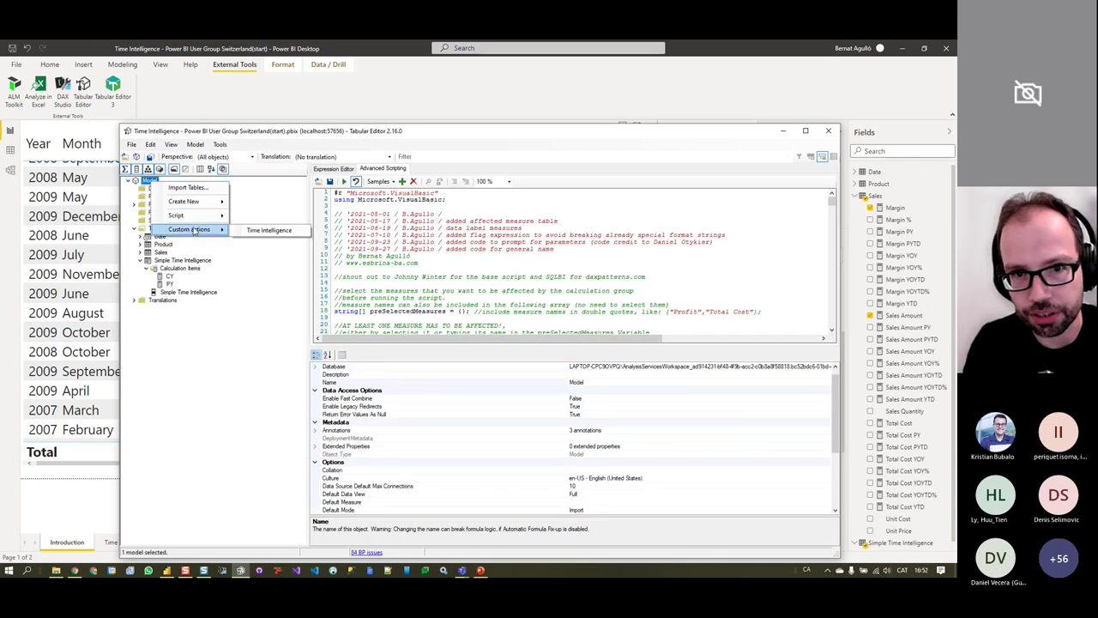
pyautogui.click(271, 231)
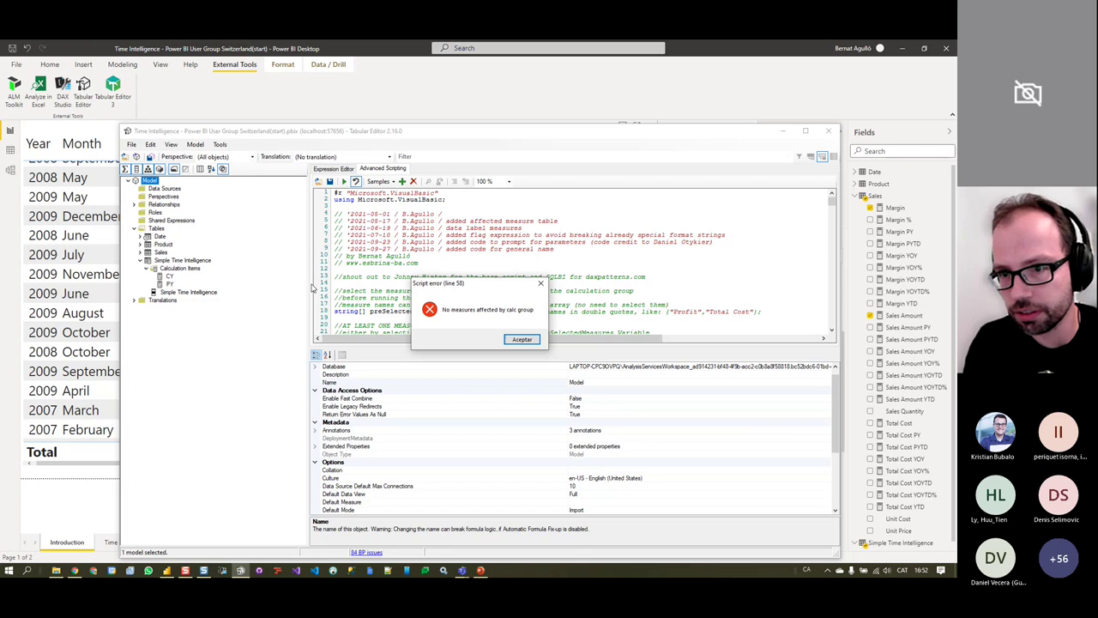
pyautogui.click(522, 340)
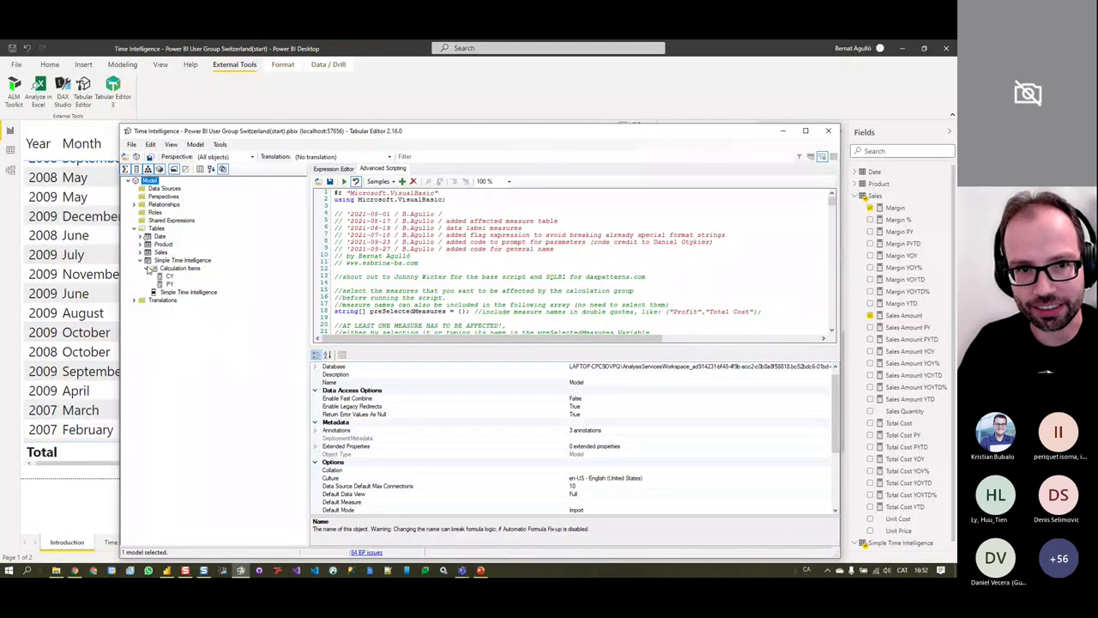
# Expand the Sales table, select Margin, Margin % and Sales Amount, and try to reach the model's custom actions with them selected
pyautogui.click(141, 260)
pyautogui.click(142, 252)
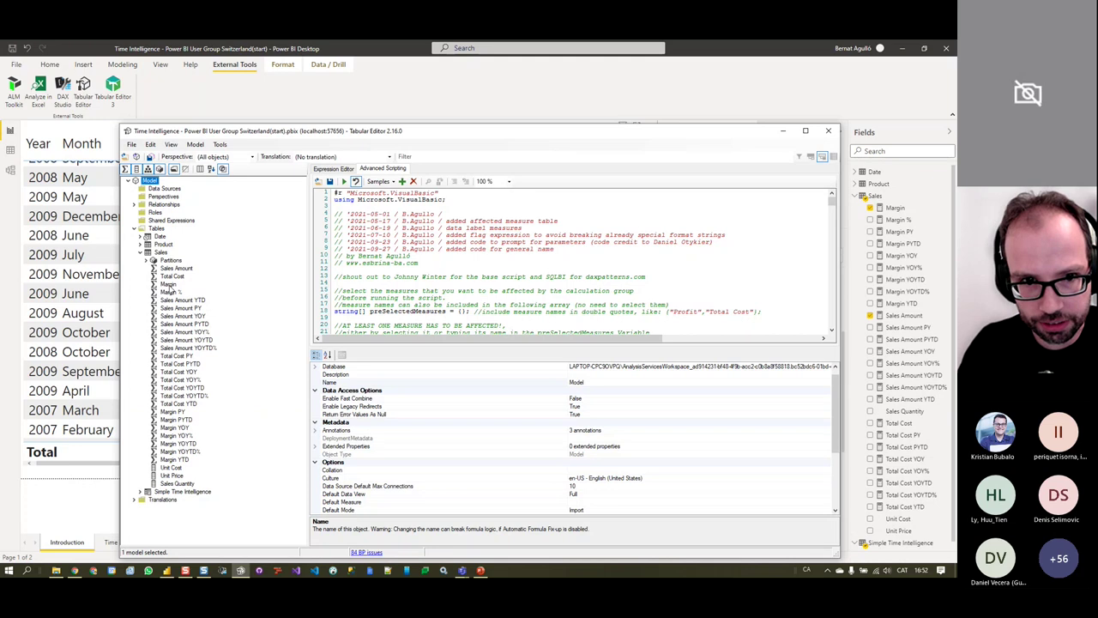
pyautogui.click(168, 284)
pyautogui.keyDown('ctrl'); pyautogui.click(169, 292); pyautogui.keyUp('ctrl')
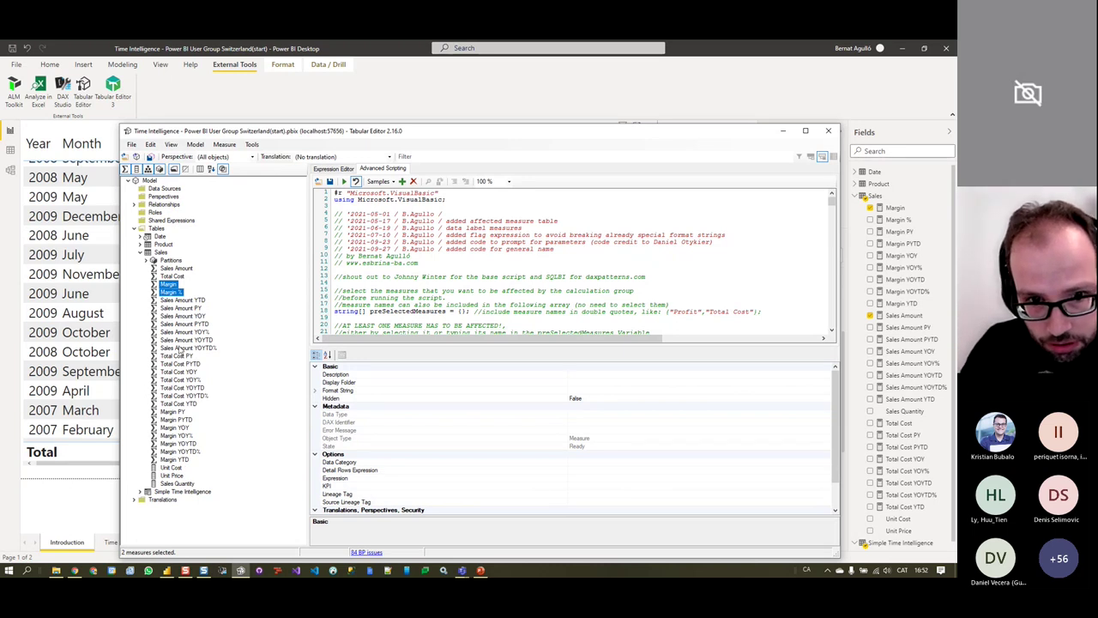
pyautogui.keyDown('ctrl'); pyautogui.click(175, 269); pyautogui.keyUp('ctrl')
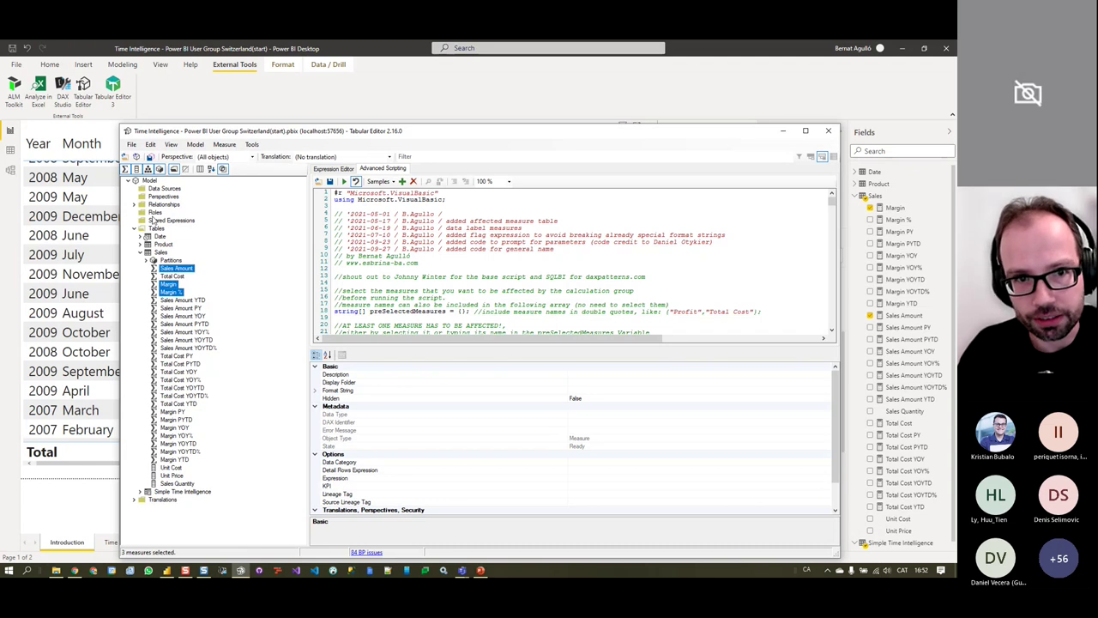
pyautogui.rightClick(151, 181)
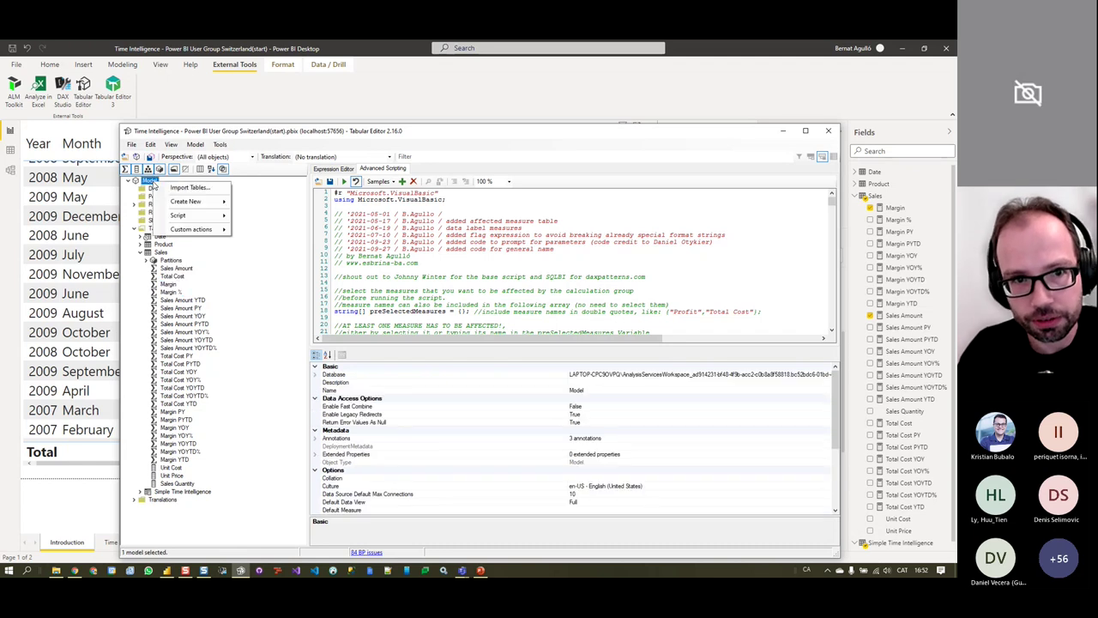
# Select the Sales Amount, Total Cost and Margin measures in the Sales table and check their available commands for the custom action
pyautogui.click(175, 268)
pyautogui.click(175, 268)
pyautogui.keyDown('ctrl'); pyautogui.click(173, 276); pyautogui.keyUp('ctrl')
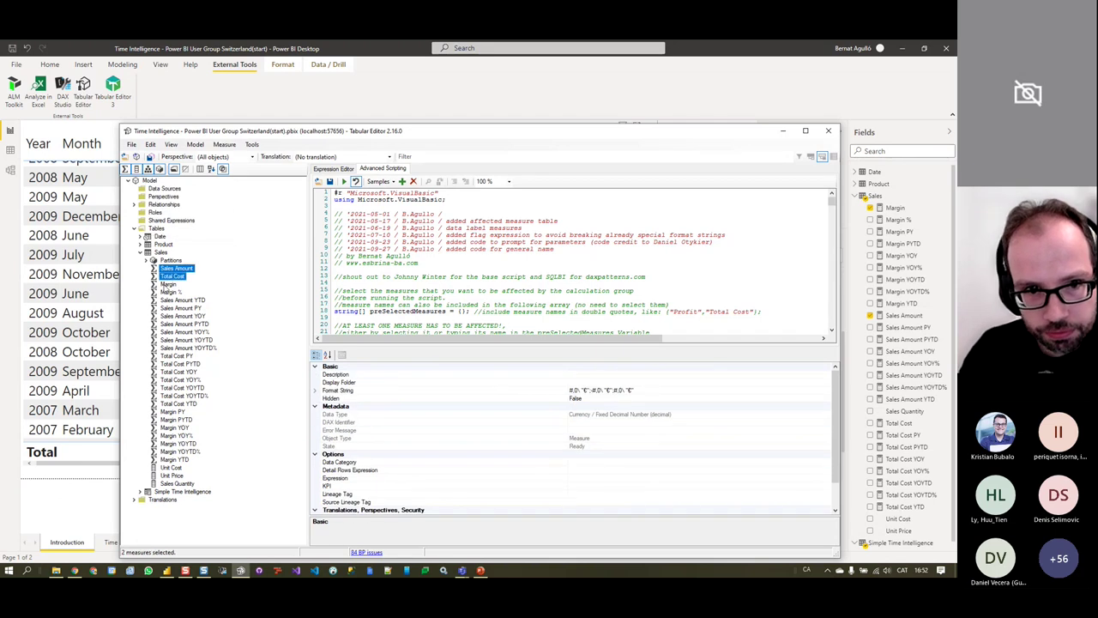
pyautogui.keyDown('ctrl'); pyautogui.click(167, 284); pyautogui.keyUp('ctrl')
pyautogui.rightClick(179, 286)
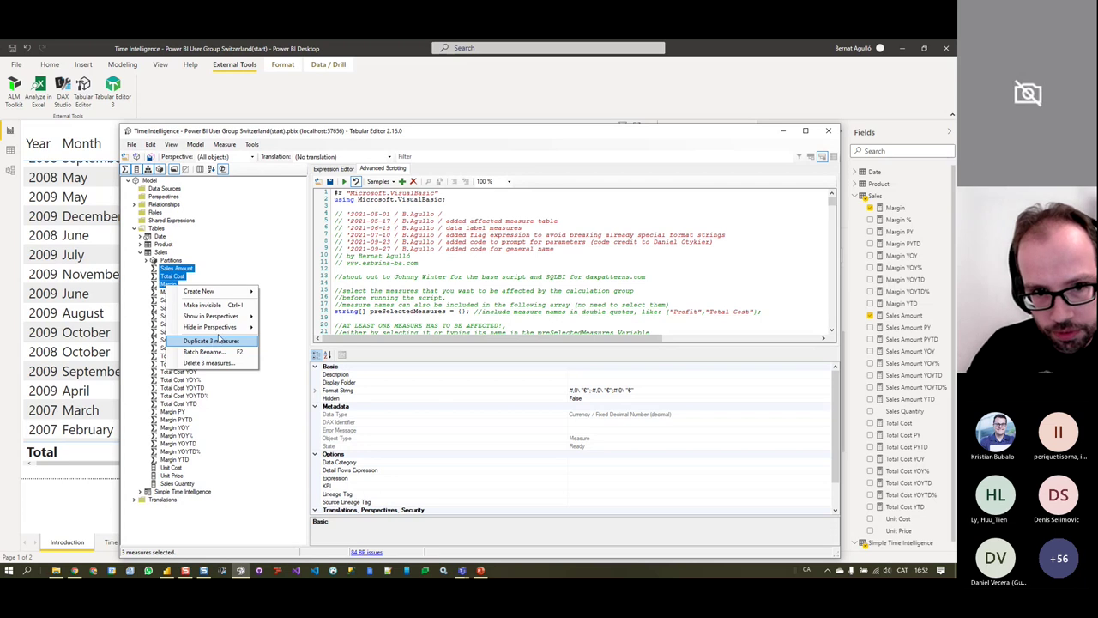
pyautogui.moveTo(244, 293)
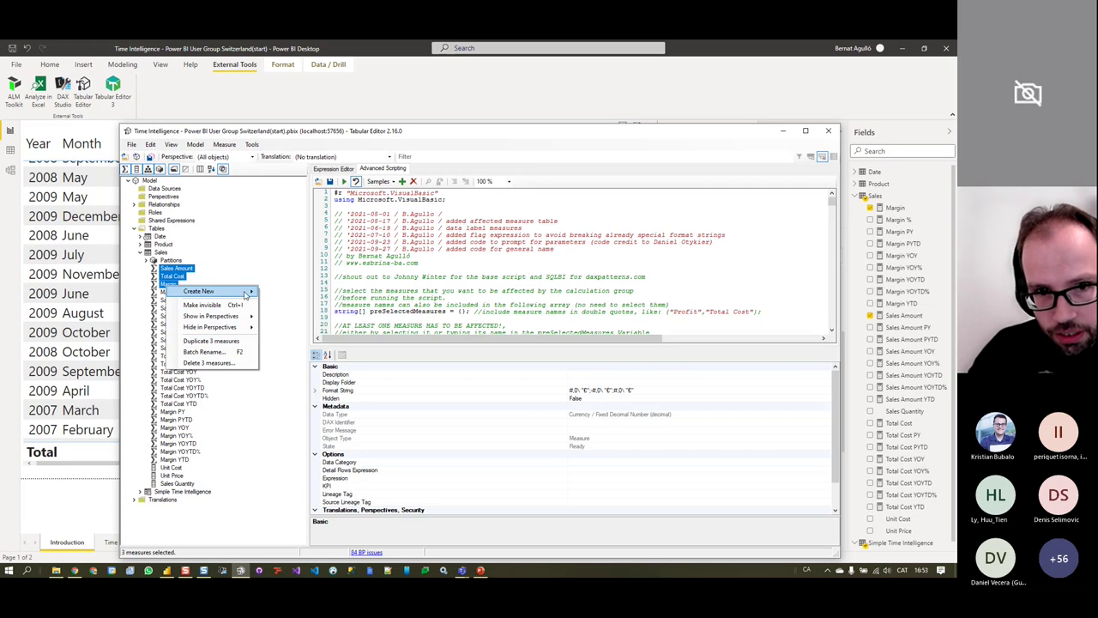
pyautogui.press('Escape')
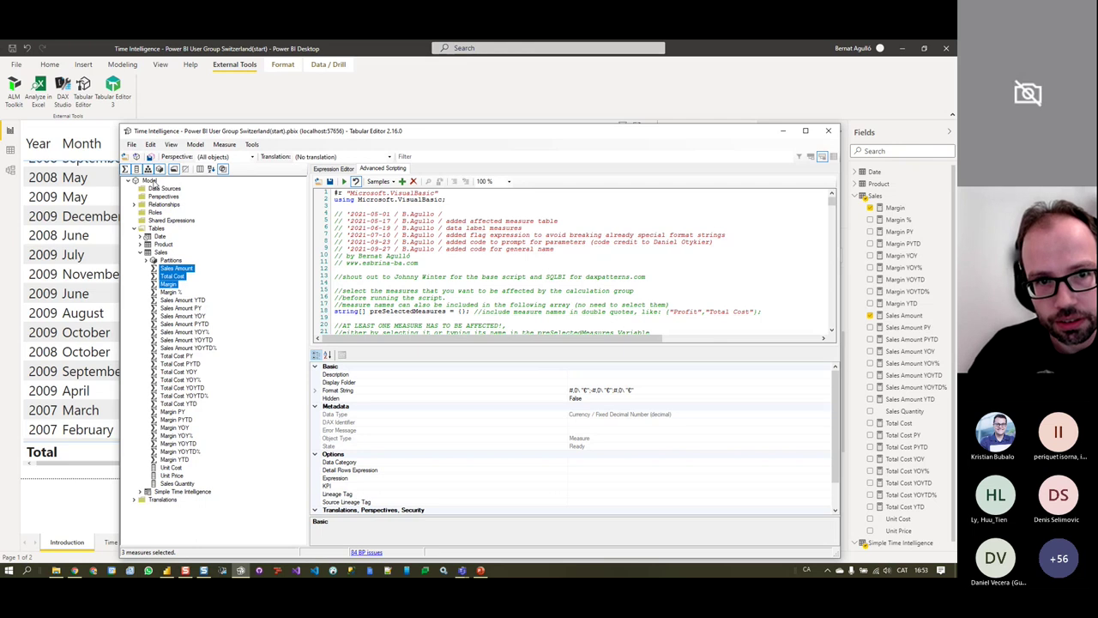
# Look through the Model node's available commands for the Time Intelligence custom action, first with the three Sales measures still selected
pyautogui.rightClick(154, 182)
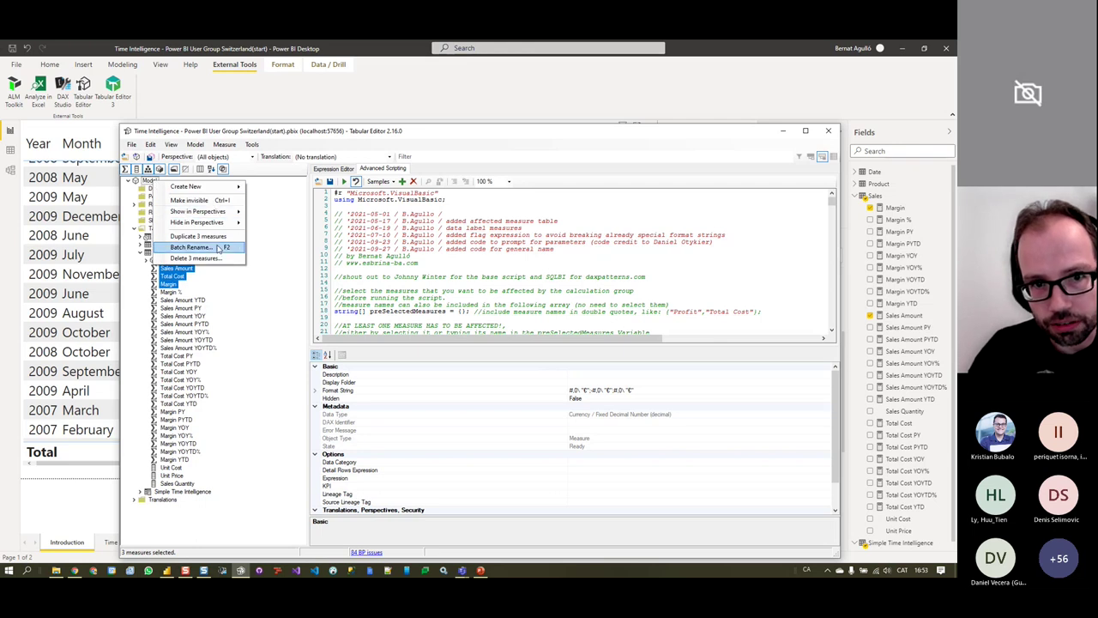
pyautogui.rightClick(150, 181)
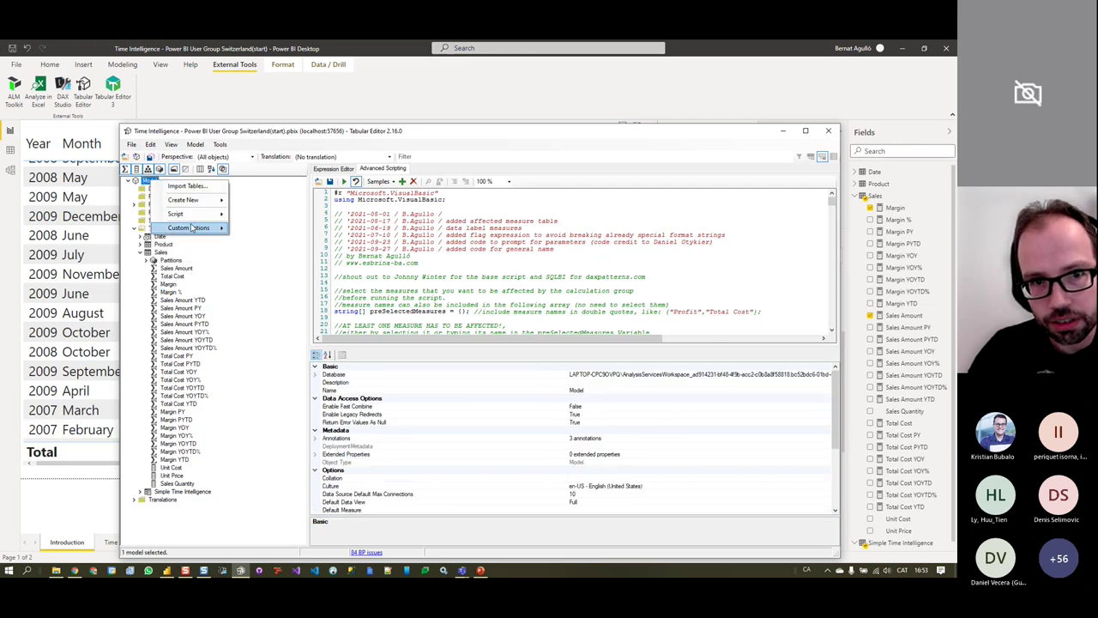
pyautogui.moveTo(197, 202)
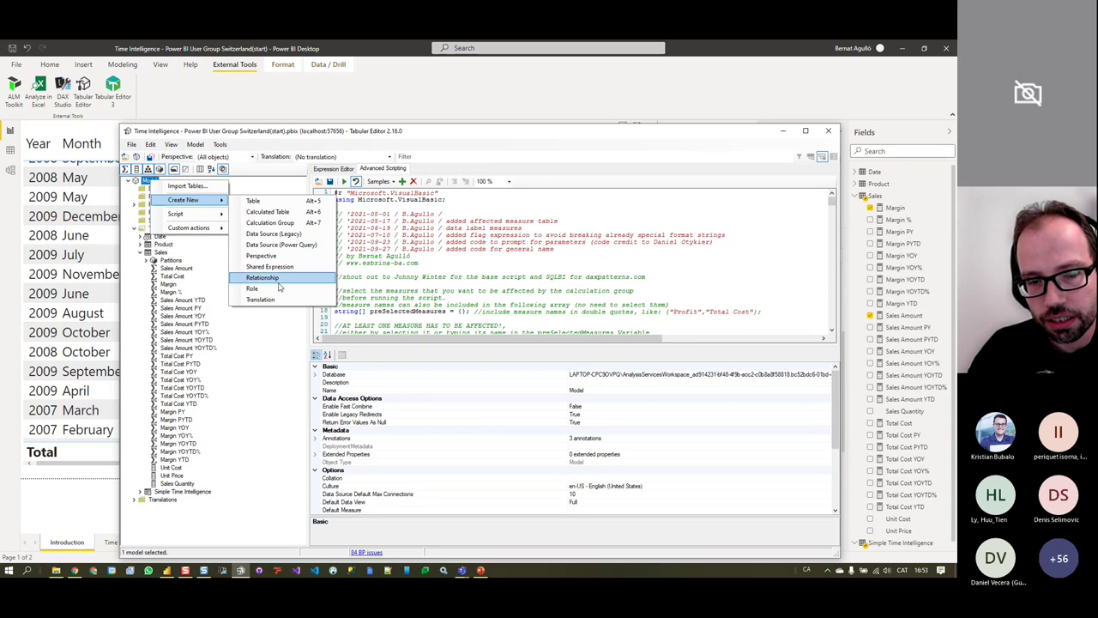
pyautogui.press('Escape')
pyautogui.press('Escape')
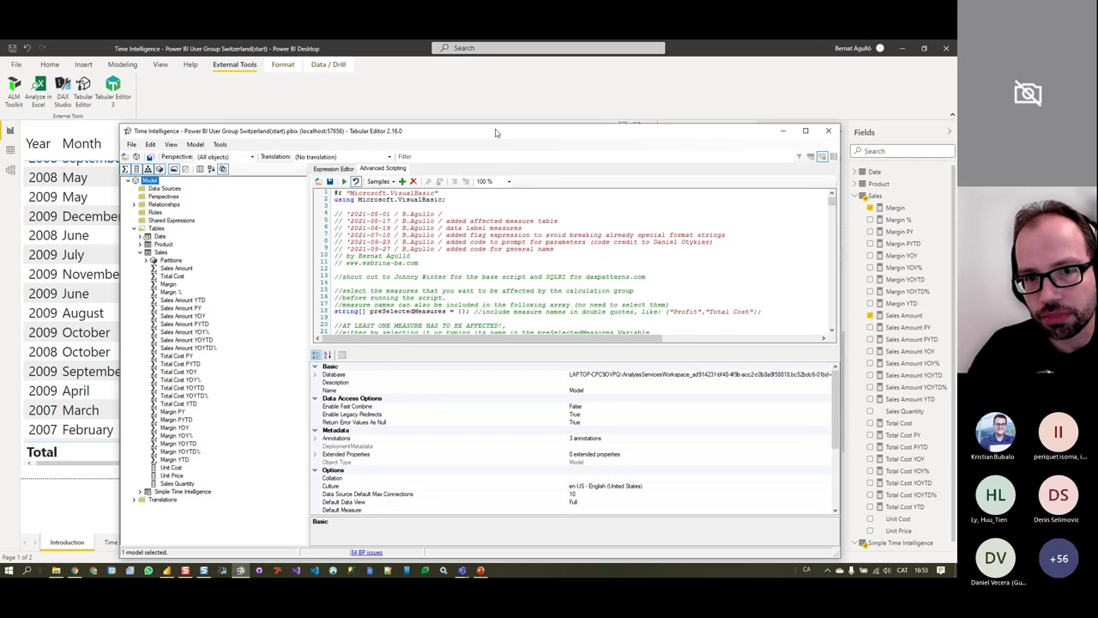
# Switch back to Power BI Desktop, open the model in Tabular Editor 3 and reposition its window over the report
pyautogui.moveTo(499, 133); pyautogui.dragTo(443, 100)
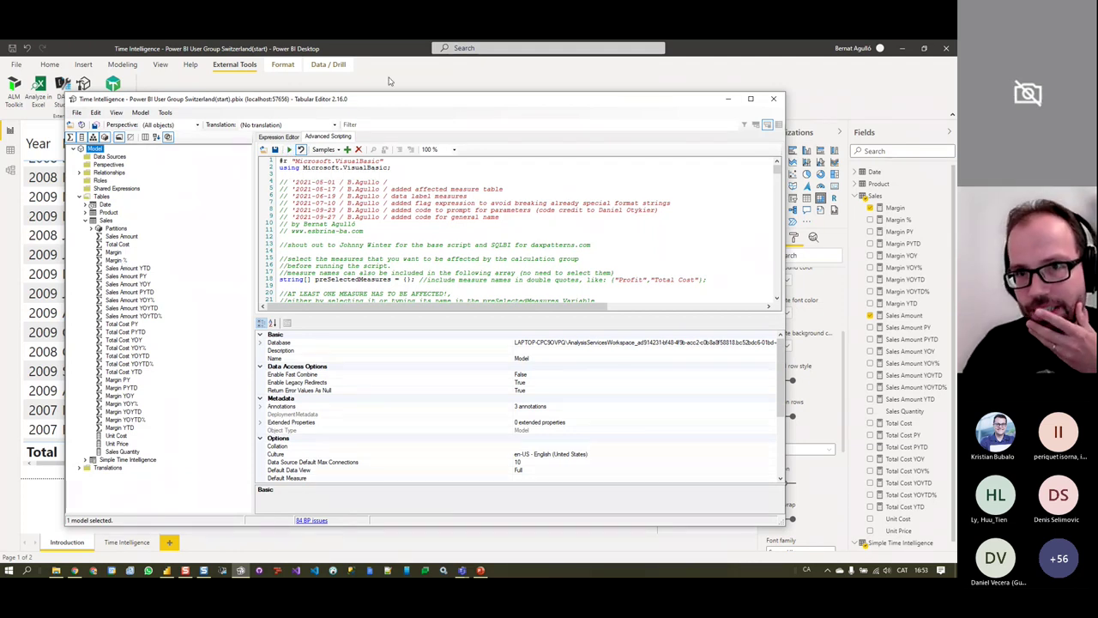
pyautogui.hotkey('alt', 'Tab')
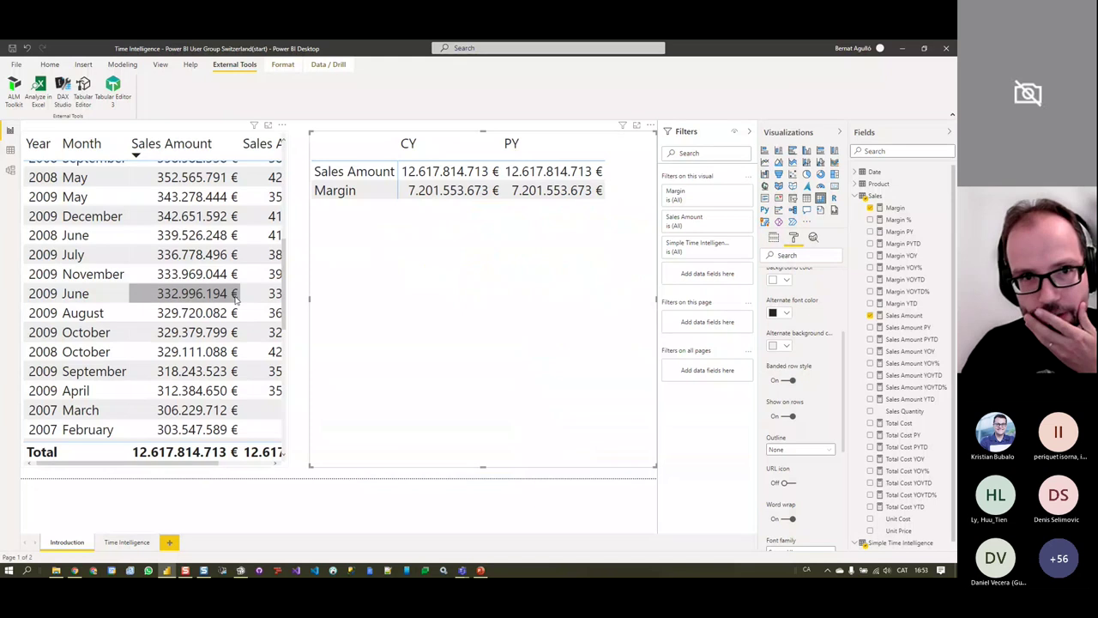
pyautogui.click(118, 88)
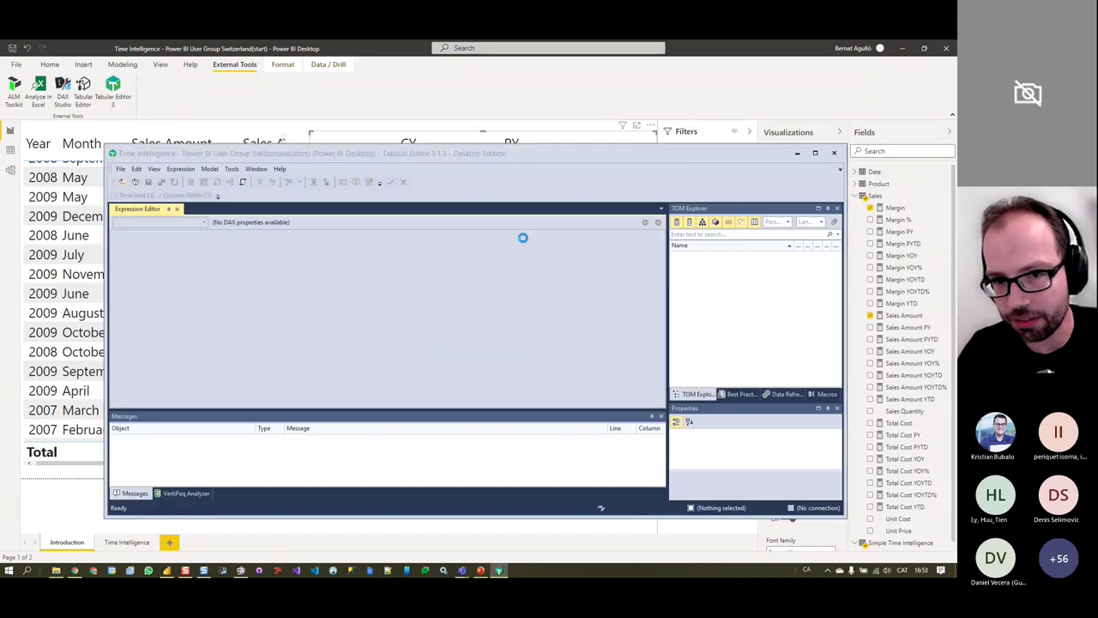
pyautogui.click(479, 366)
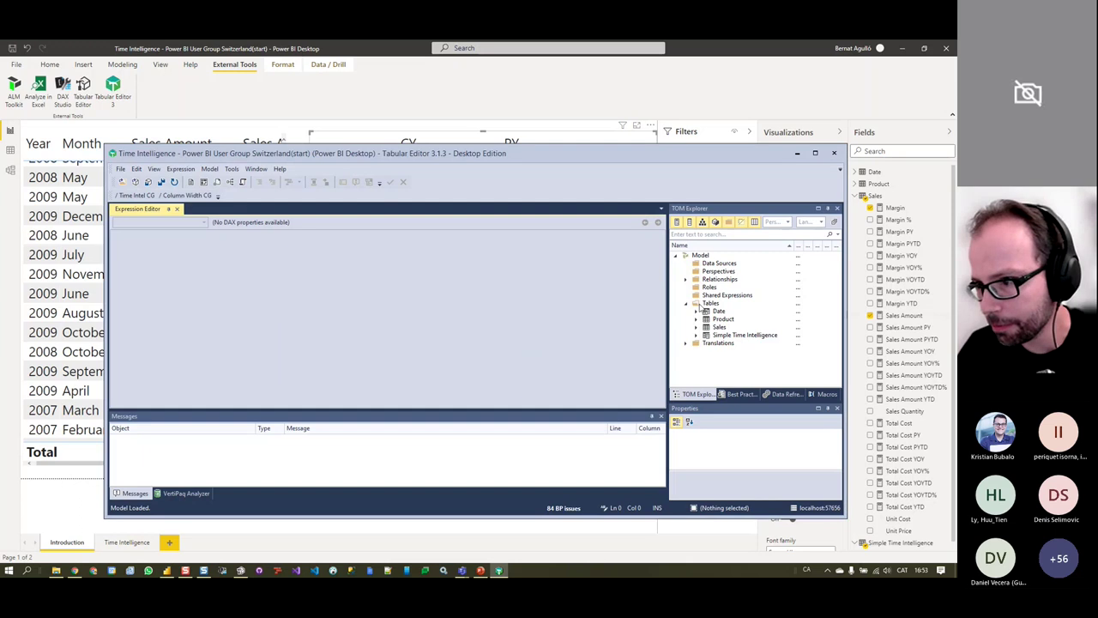
pyautogui.moveTo(683, 155); pyautogui.dragTo(606, 73)
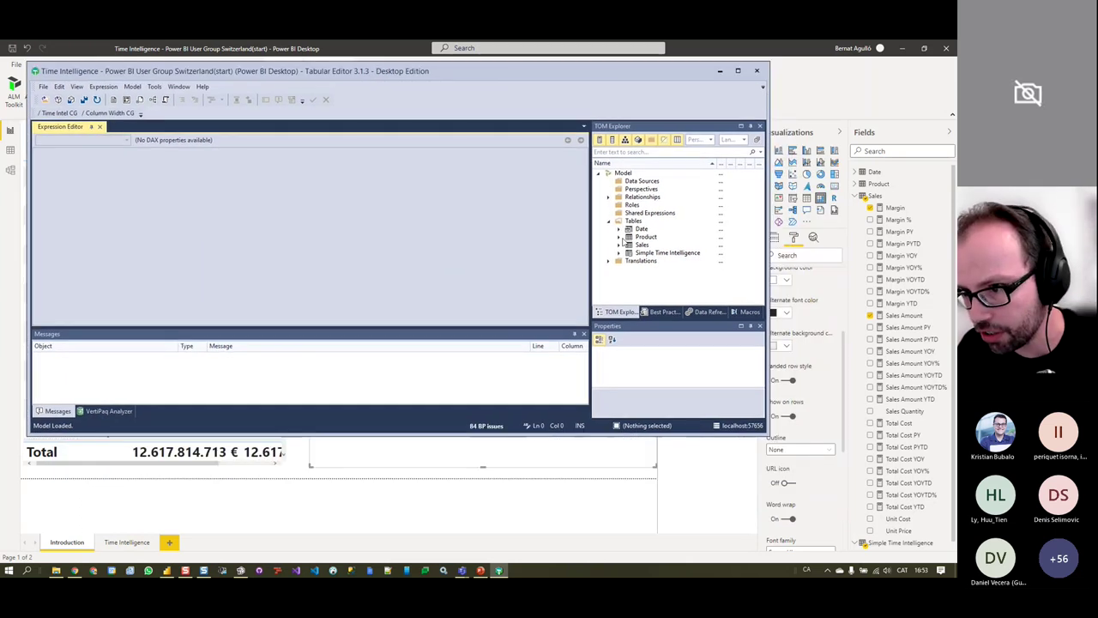
# Select the Margin, Margin % and Sales Amount measures together in the Sales table
pyautogui.click(619, 245)
pyautogui.scroll(-2, 652, 224)
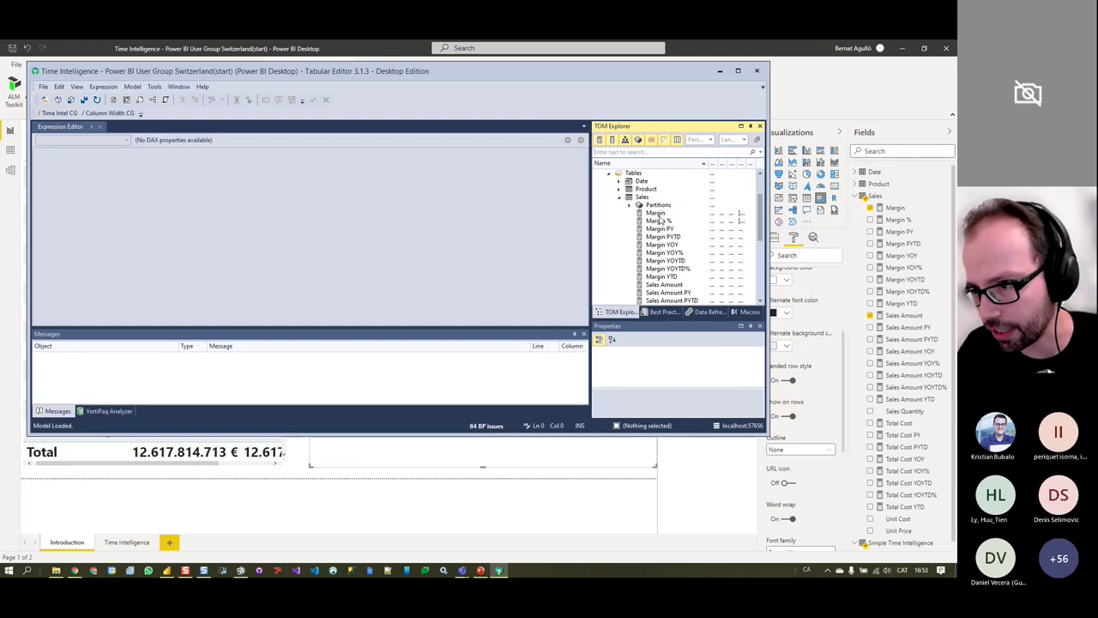
pyautogui.click(655, 213)
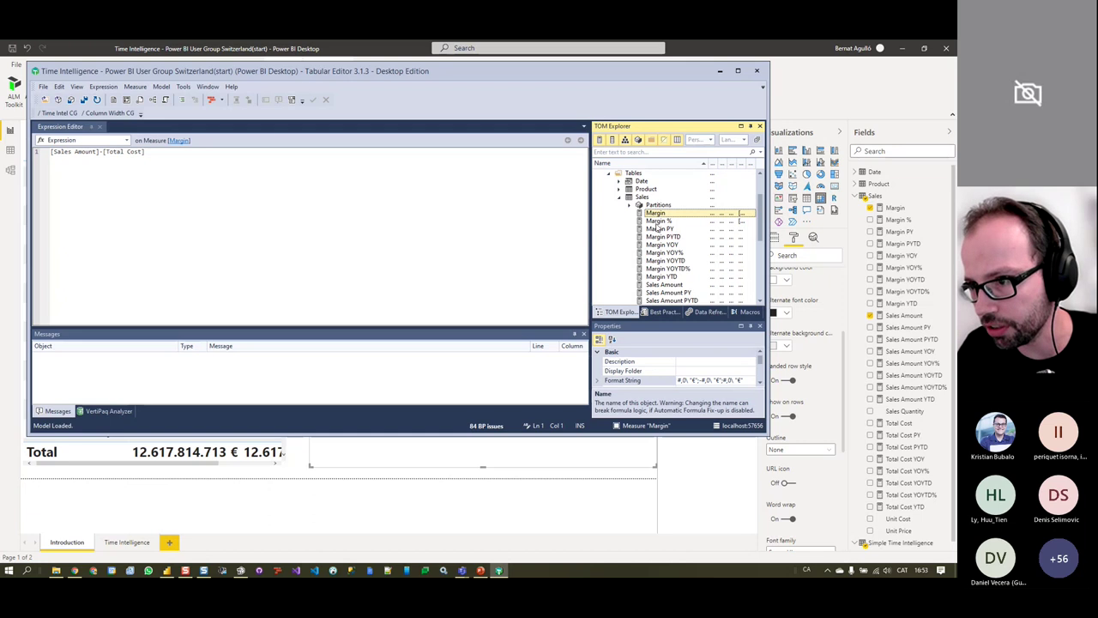
pyautogui.keyDown('shift'); pyautogui.click(656, 221); pyautogui.keyUp('shift')
pyautogui.keyDown('ctrl'); pyautogui.click(660, 285); pyautogui.keyUp('ctrl')
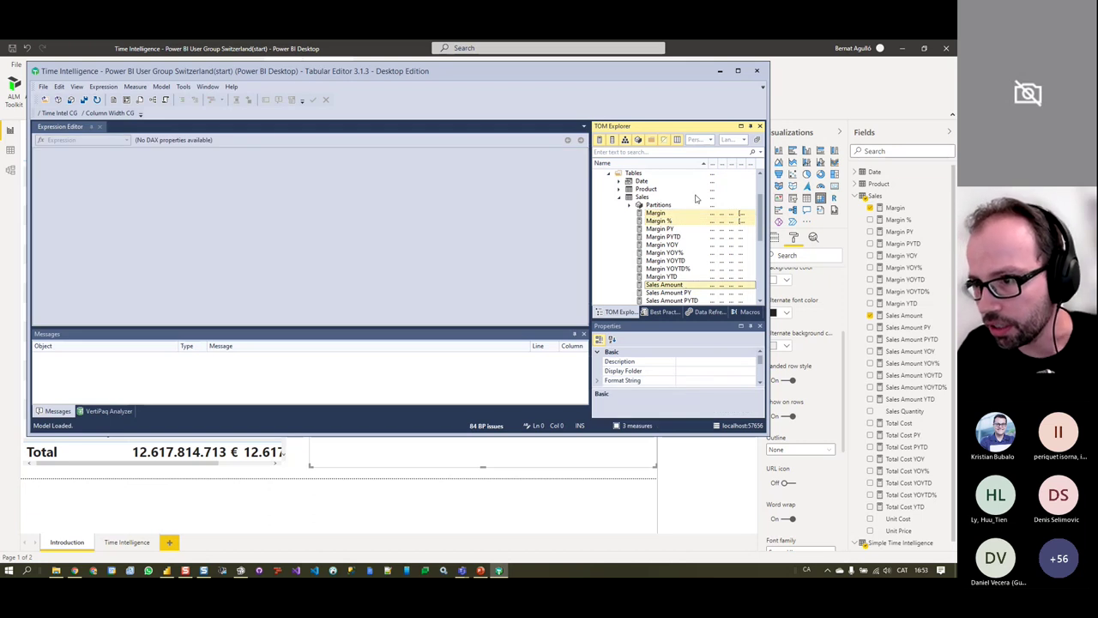
pyautogui.scroll(-5, 687, 254)
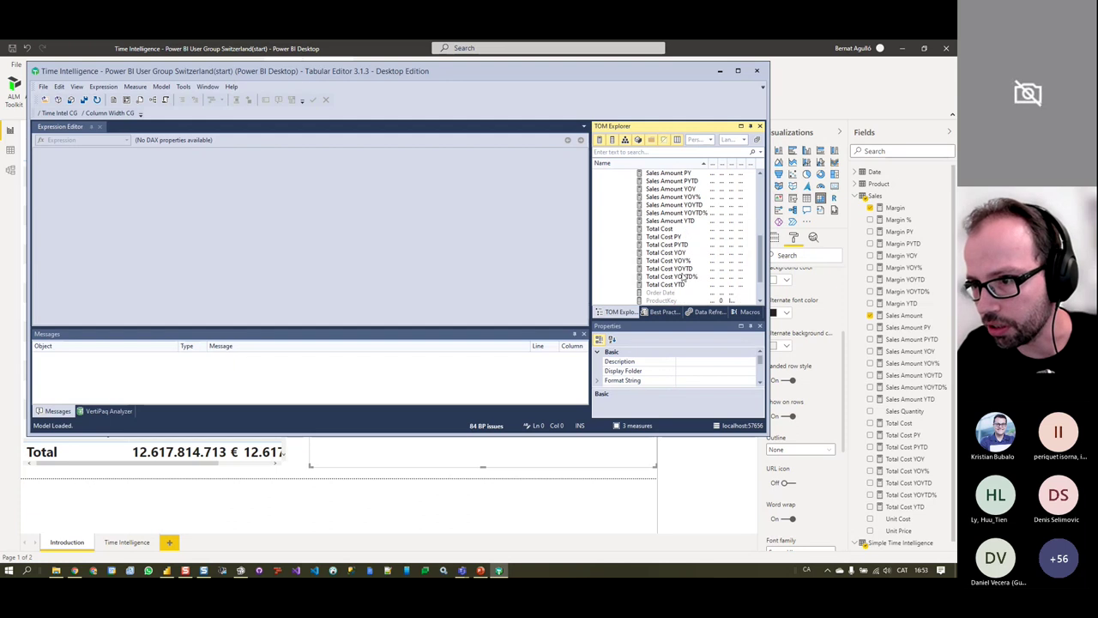
pyautogui.scroll(4, 667, 228)
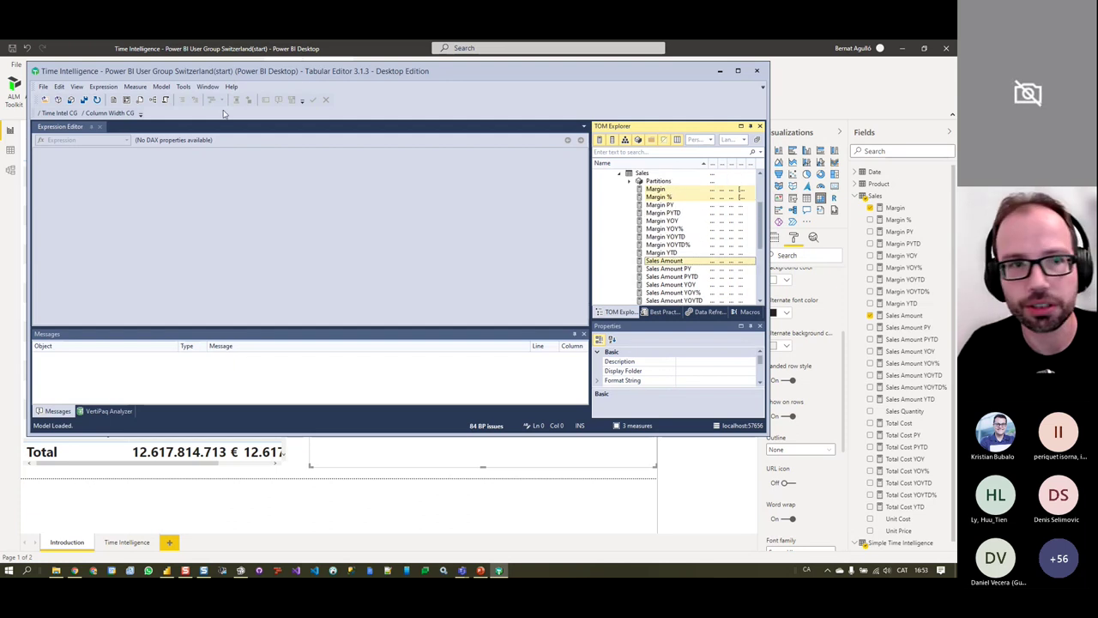
# Run the Time Intel CG macro with default names: Time Intelligence for group and column, Time Intelligence Affected Measures for the table, Measure for its column
pyautogui.click(54, 114)
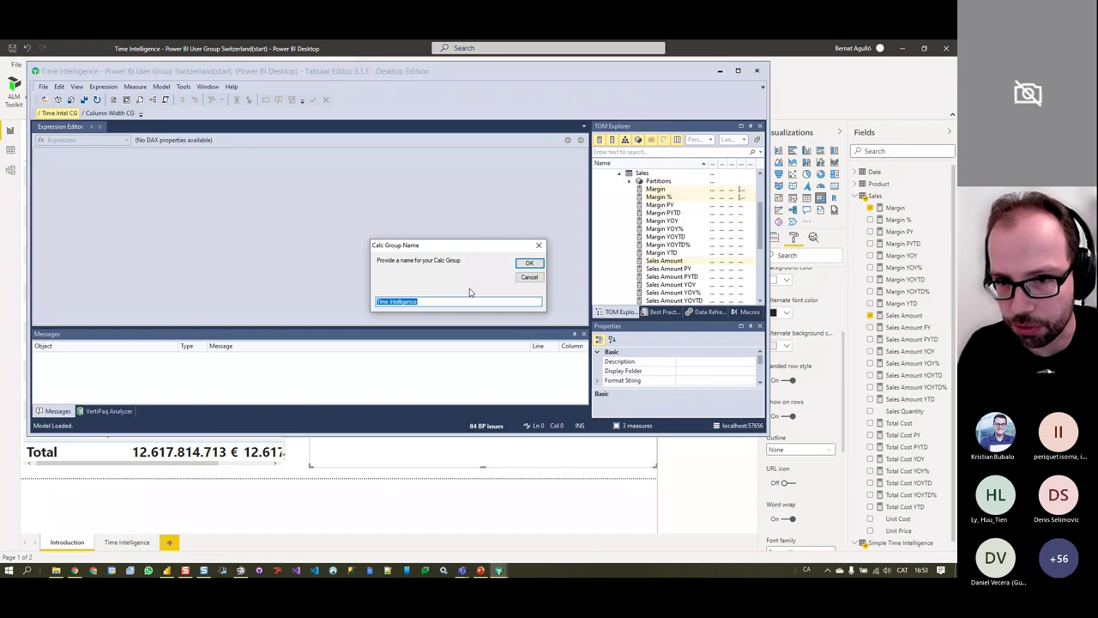
pyautogui.click(530, 264)
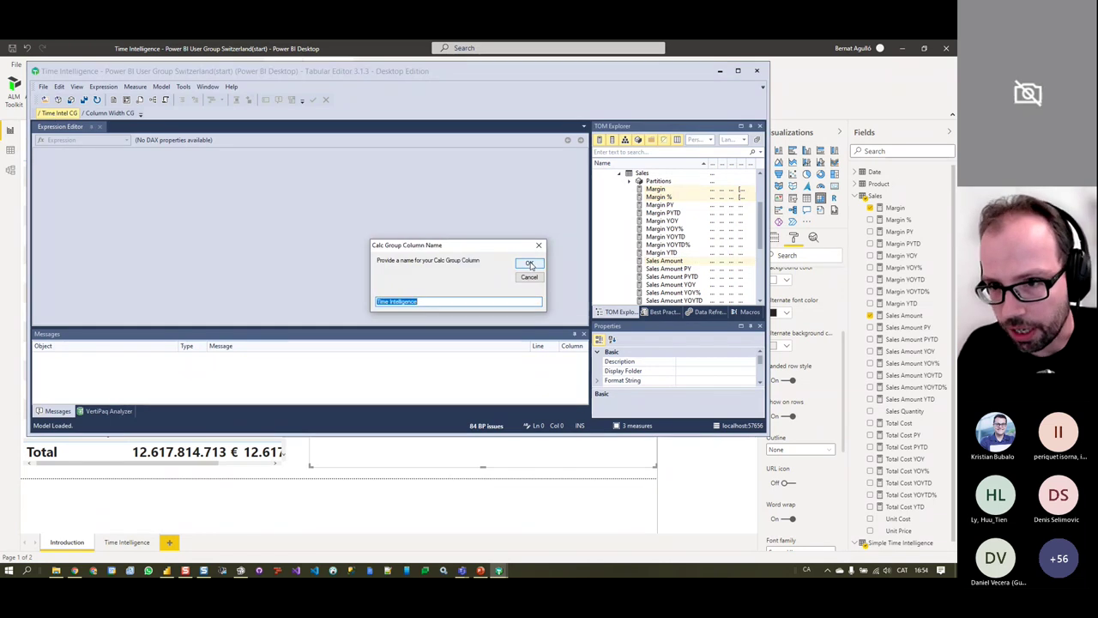
pyautogui.click(529, 265)
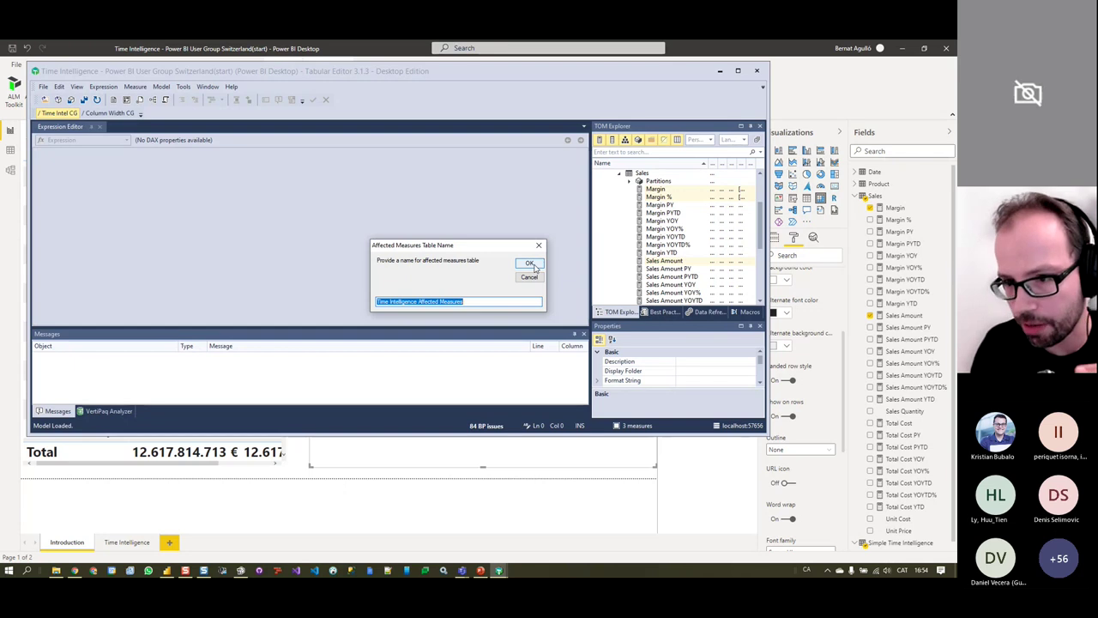
pyautogui.click(529, 263)
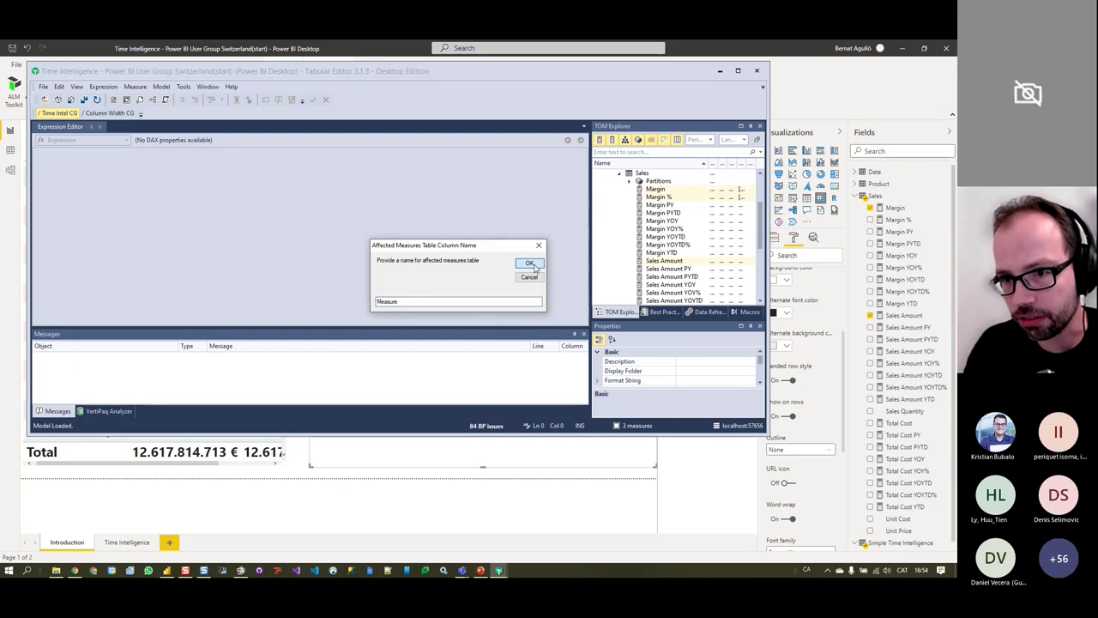
pyautogui.click(530, 264)
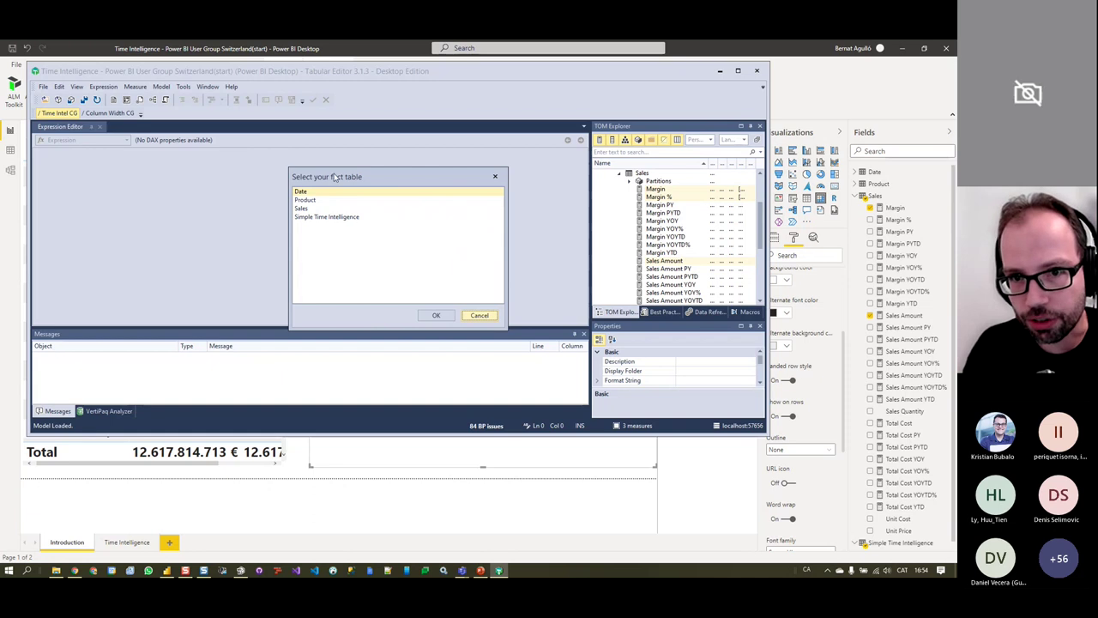
# Choose Sales as the fact table and Sales[Order Date] as the main date column
pyautogui.click(314, 210)
pyautogui.click(435, 315)
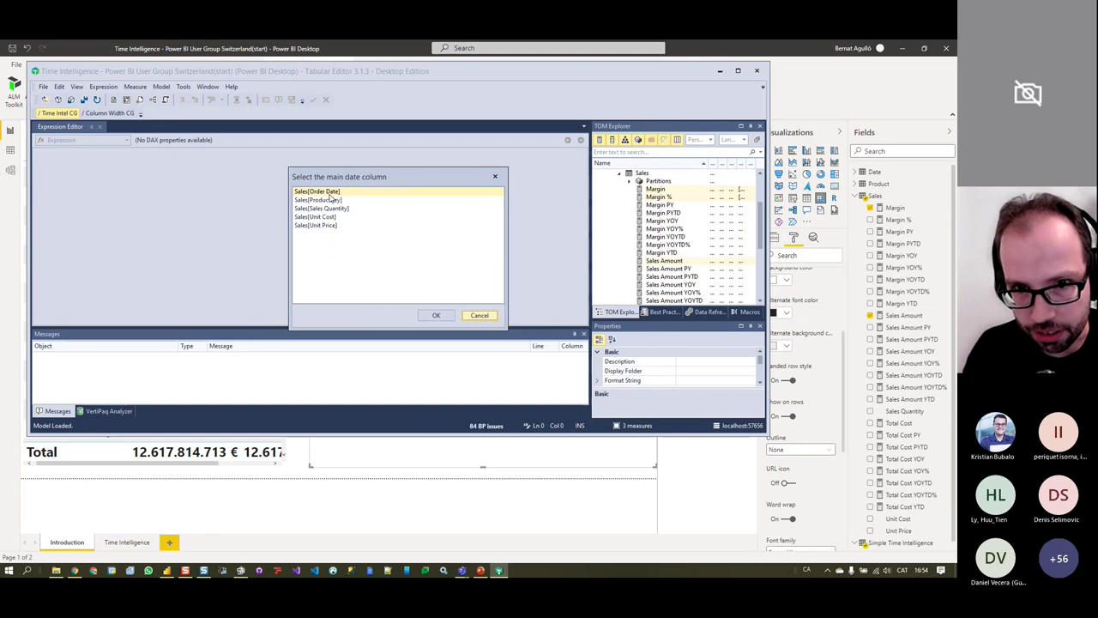
pyautogui.click(331, 192)
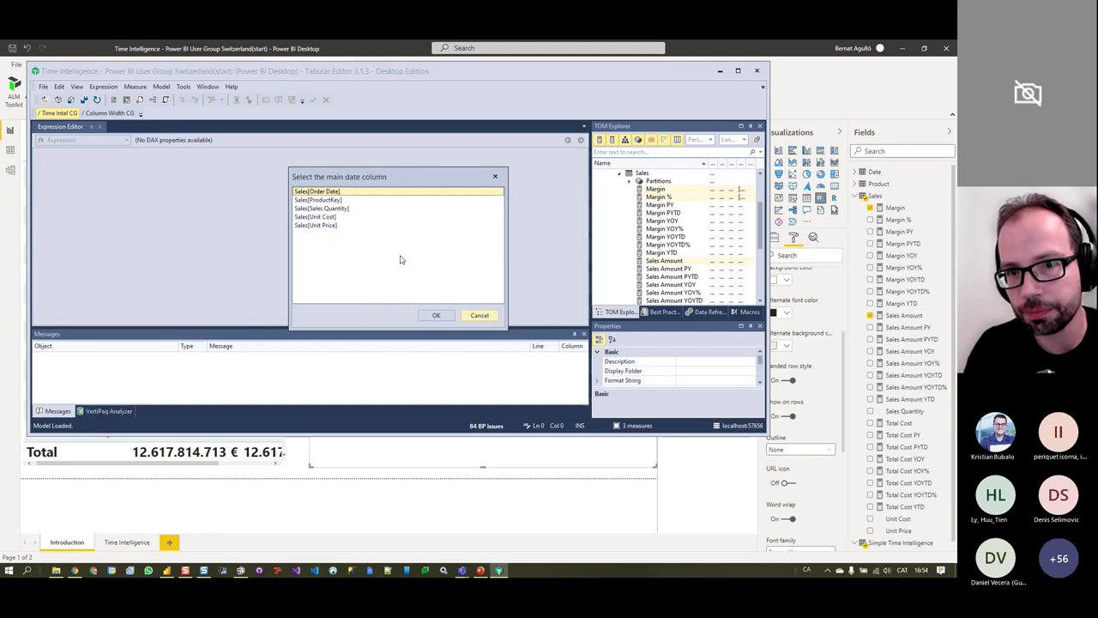
pyautogui.click(436, 316)
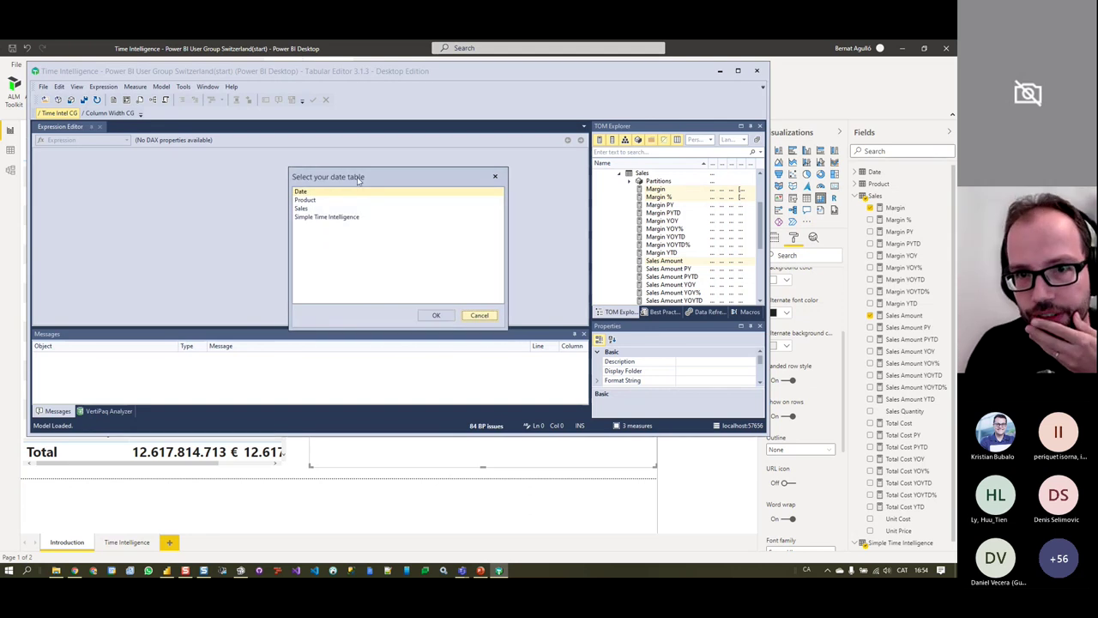
# Choose Date as the date table, Date[Date] as the date column and Date[Year] as the year column
pyautogui.click(325, 194)
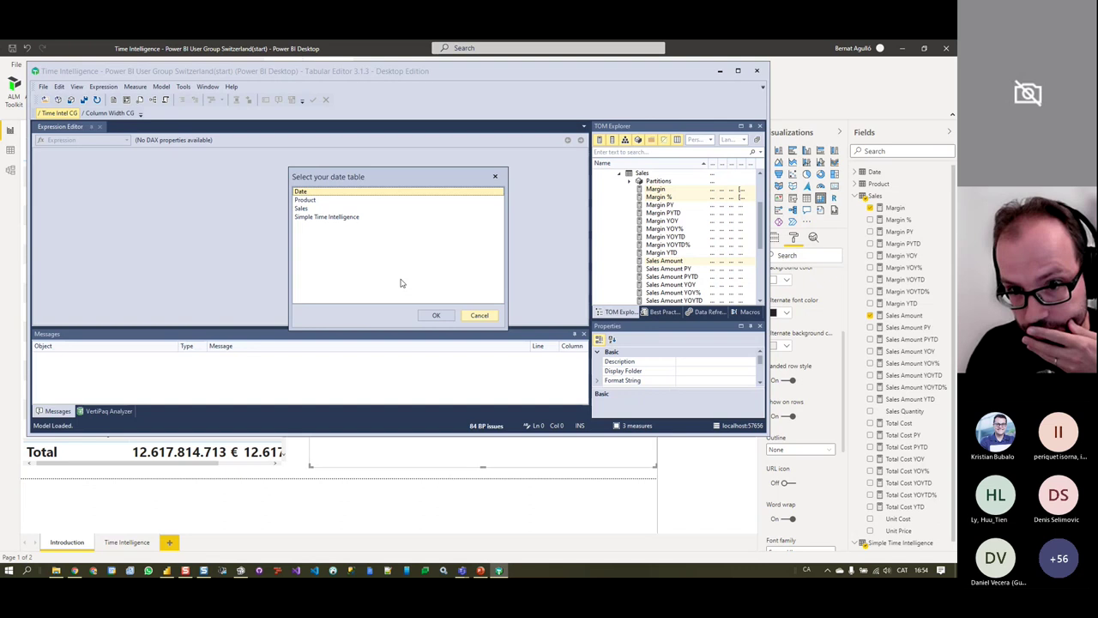
pyautogui.click(433, 315)
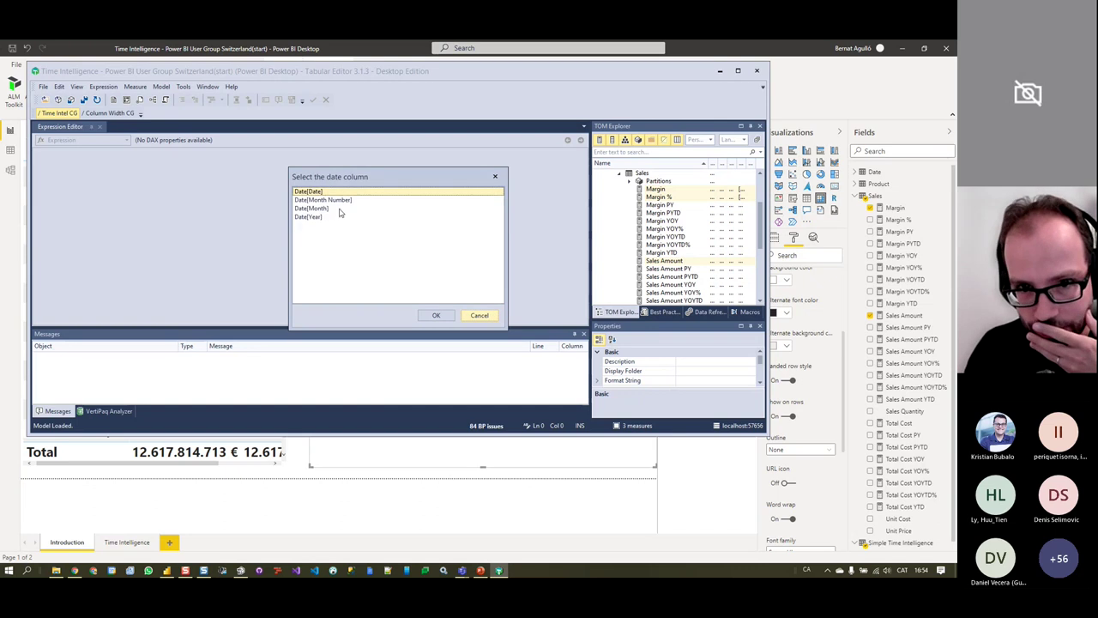
pyautogui.click(434, 315)
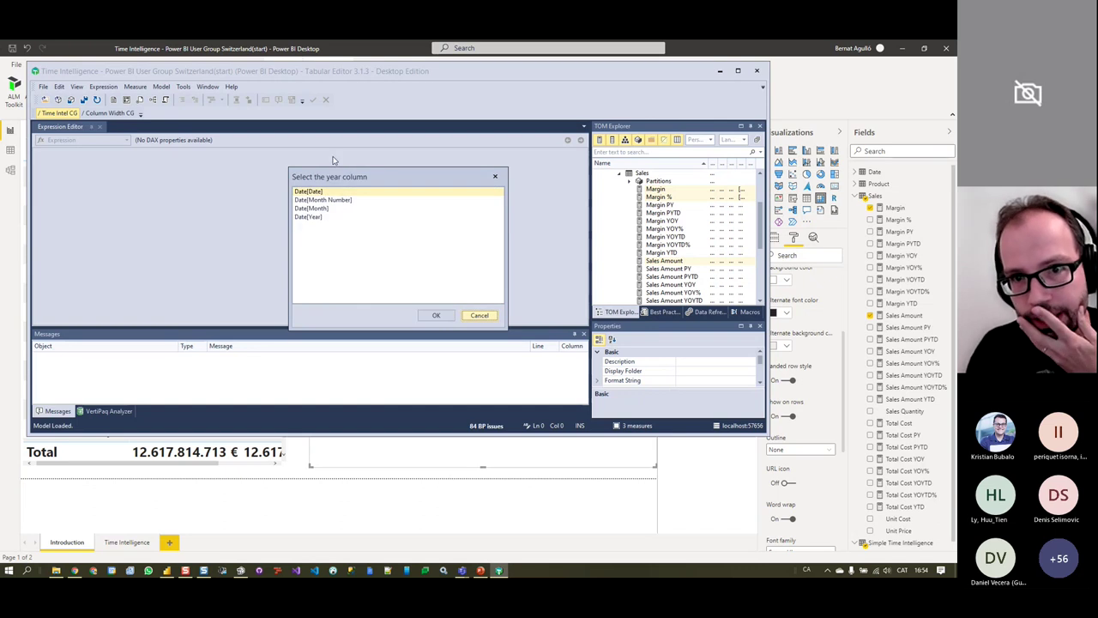
pyautogui.click(319, 218)
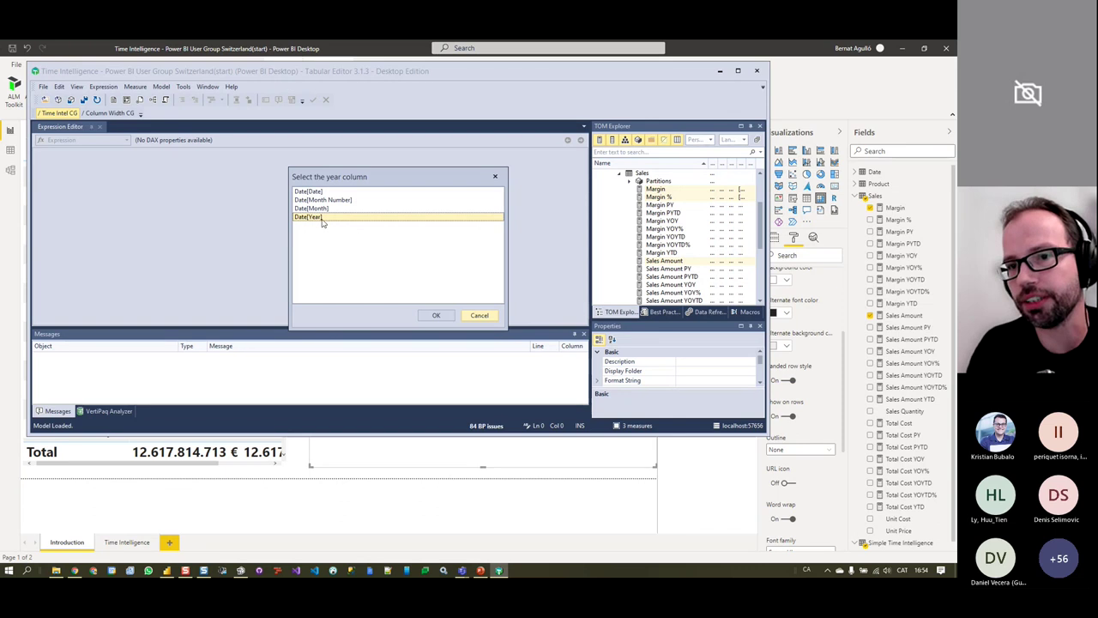
pyautogui.click(437, 316)
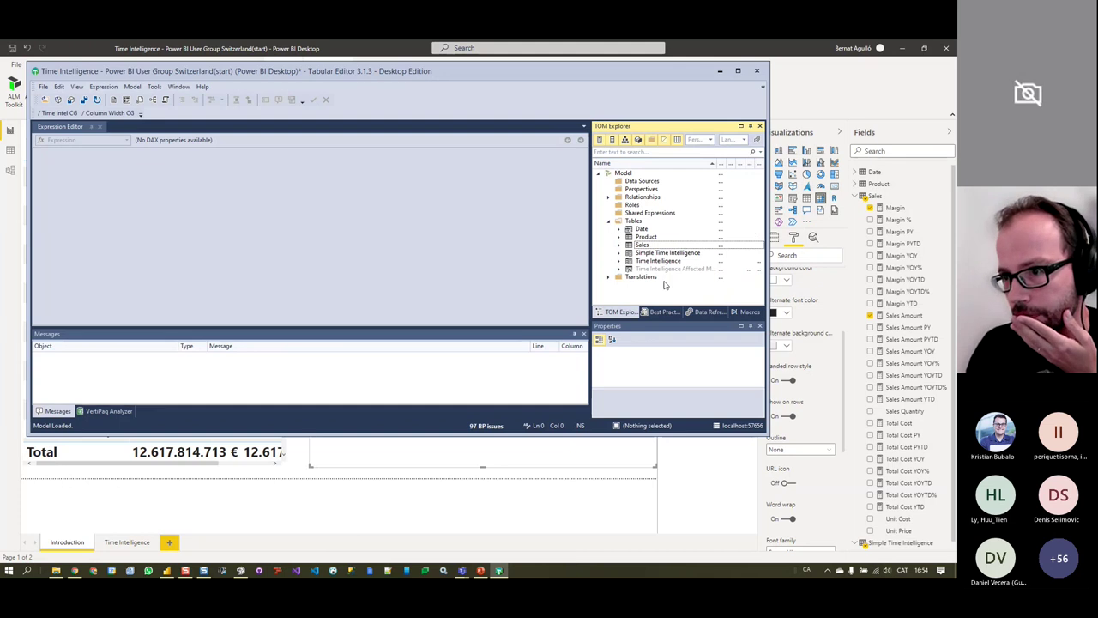
# Save the model changes to the connected database and switch to the Power BI Desktop report
pyautogui.click(72, 99)
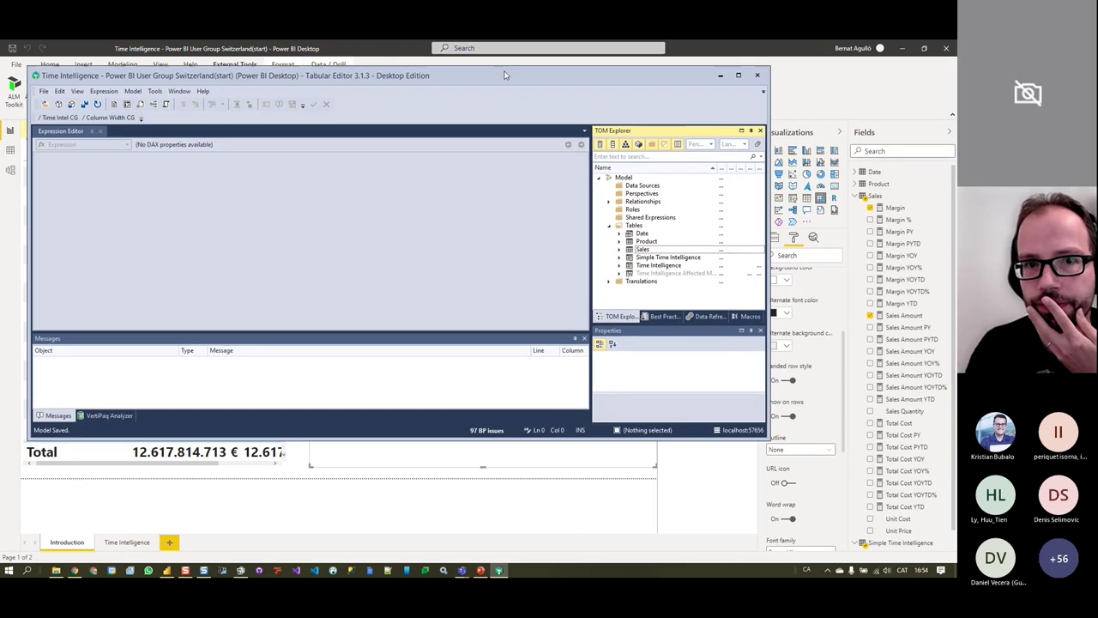
pyautogui.moveTo(504, 70); pyautogui.dragTo(633, 193)
pyautogui.click(712, 129)
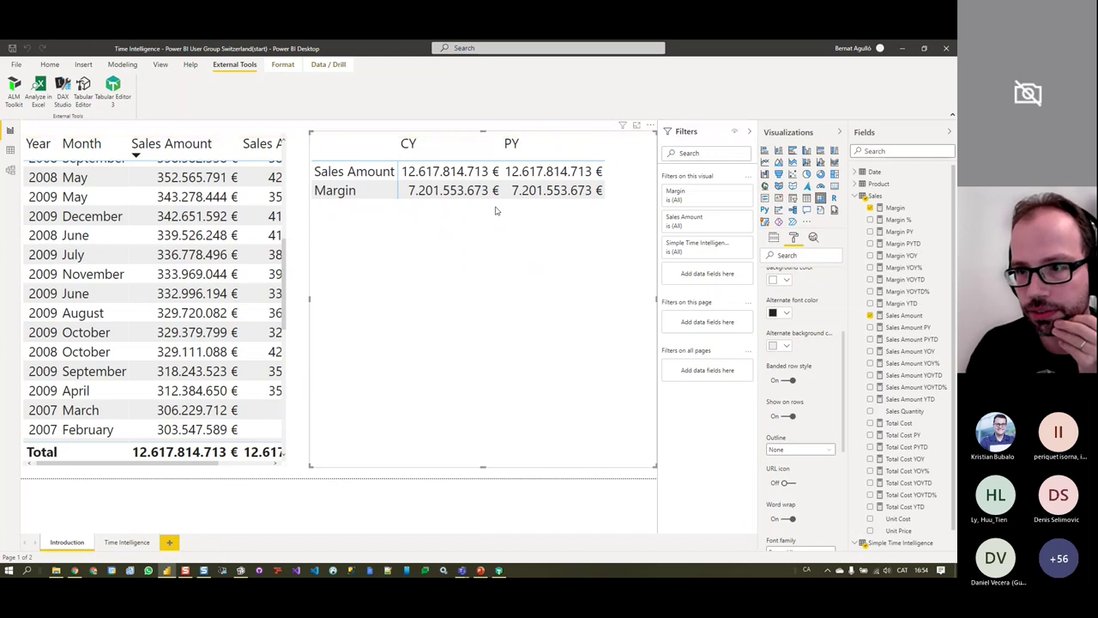
# Add the Time Intelligence field to the columns of the monthly Sales Amount matrix on the Time Intelligence page
pyautogui.click(856, 196)
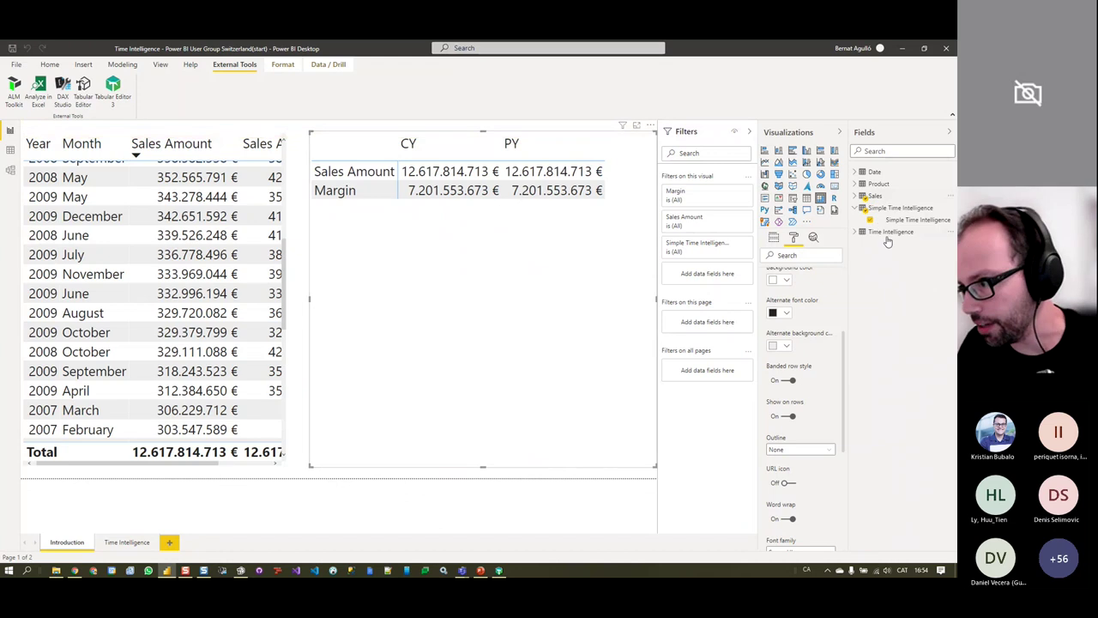
pyautogui.click(858, 233)
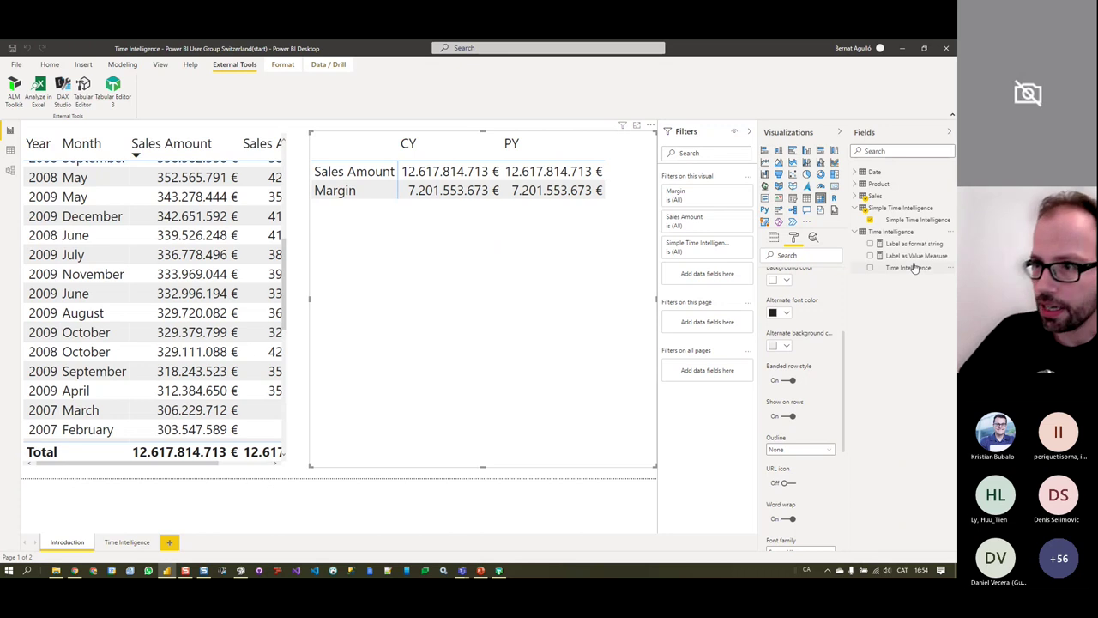
pyautogui.click(127, 542)
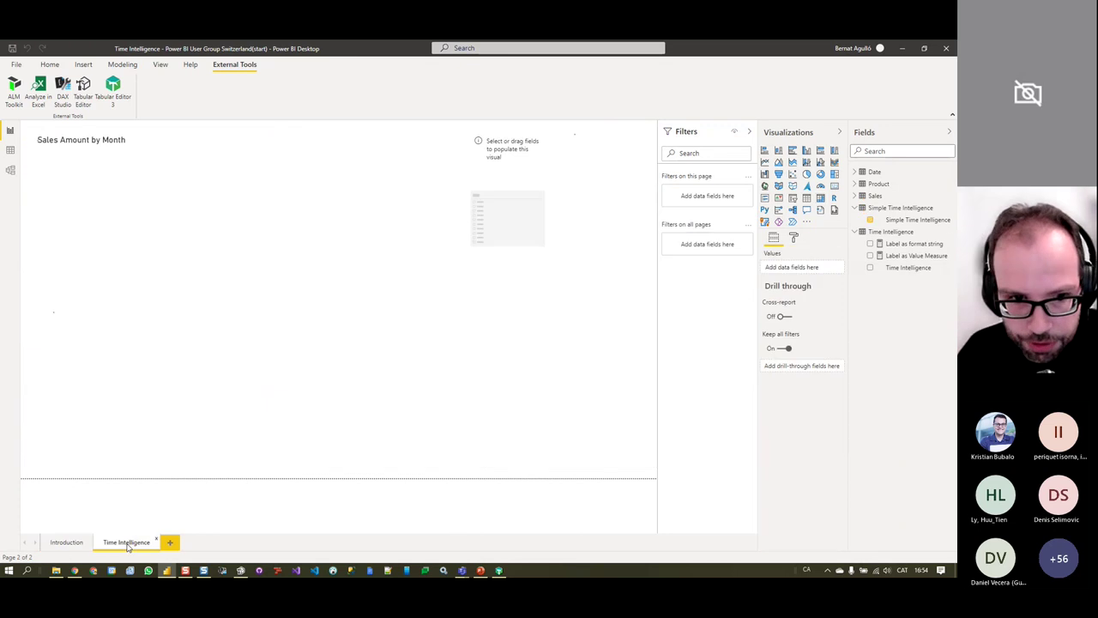
pyautogui.click(278, 325)
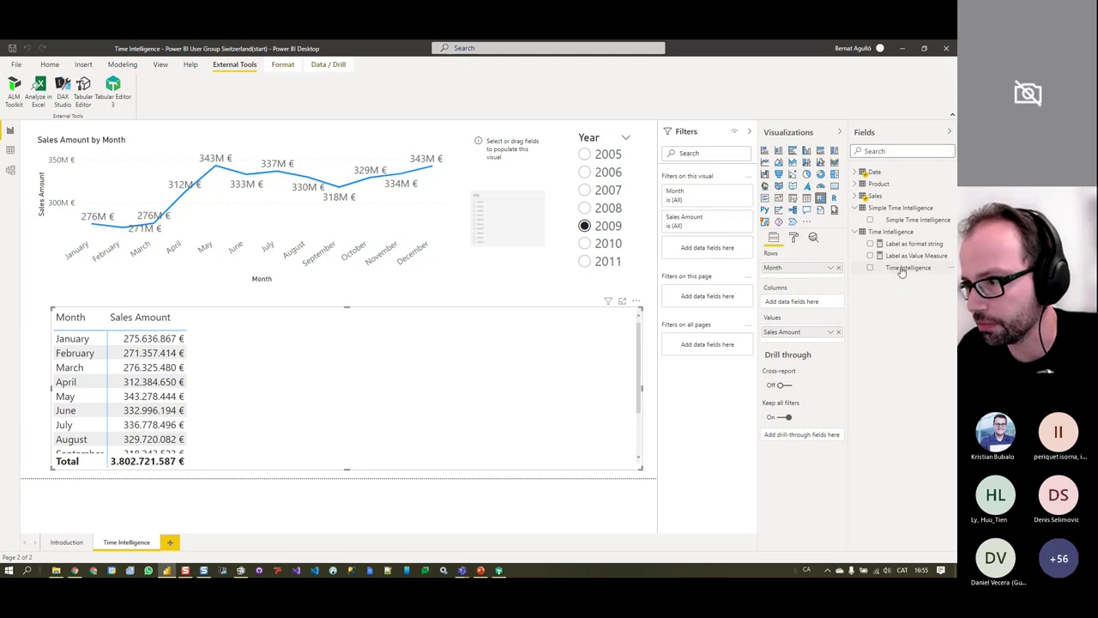
pyautogui.moveTo(894, 269); pyautogui.dragTo(810, 304)
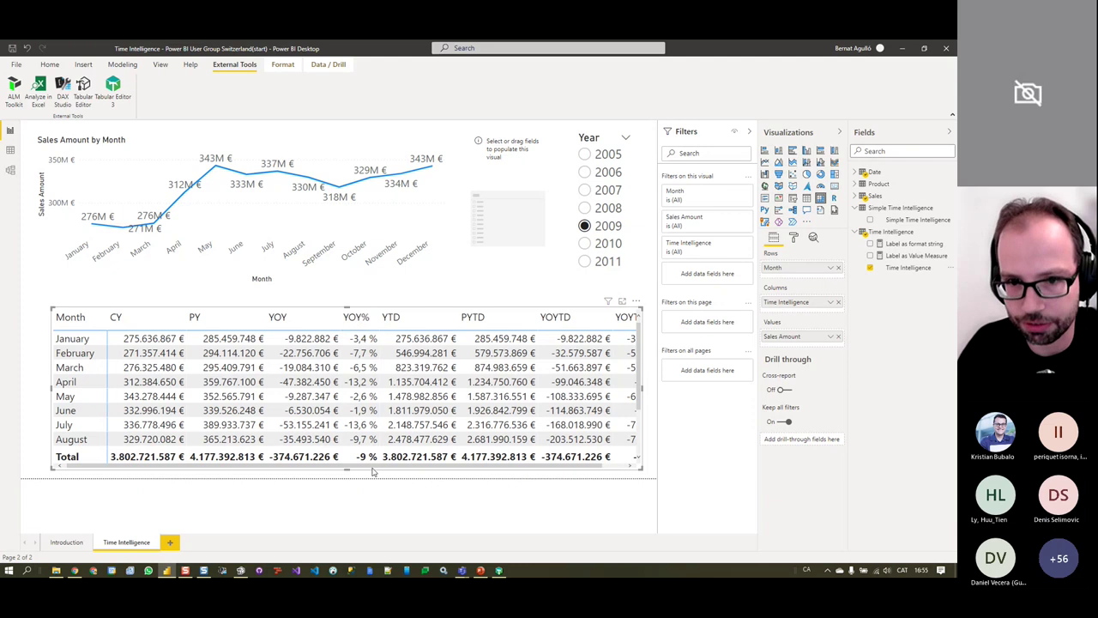
pyautogui.click(621, 465)
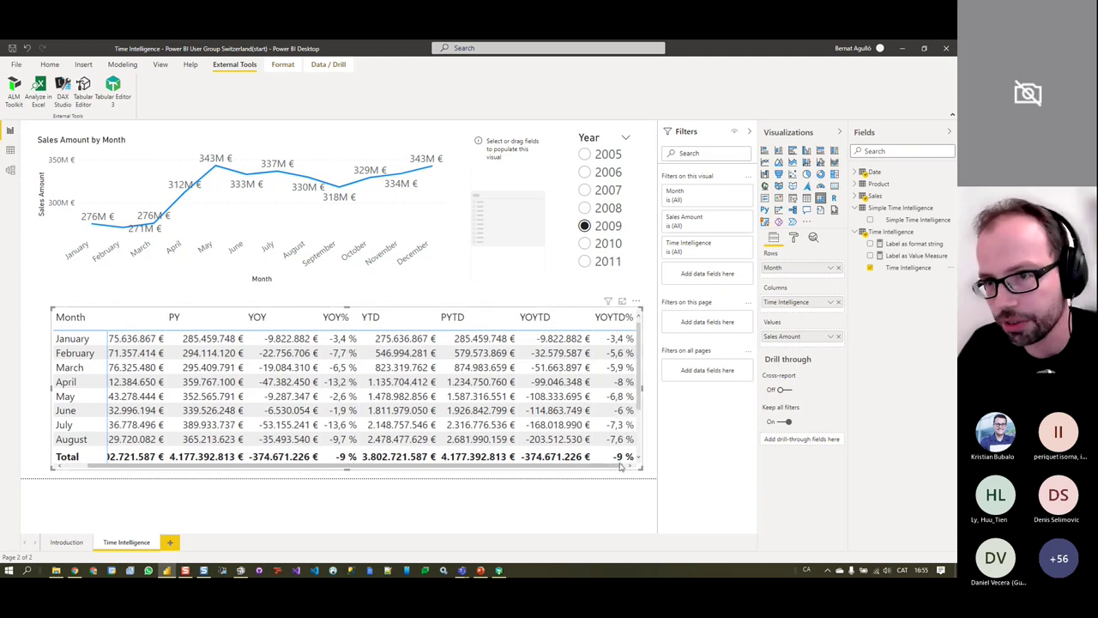
# Populate the empty slicer with the Time Intelligence field and switch it through PY, YOY and CY, ending on PY
pyautogui.click(513, 174)
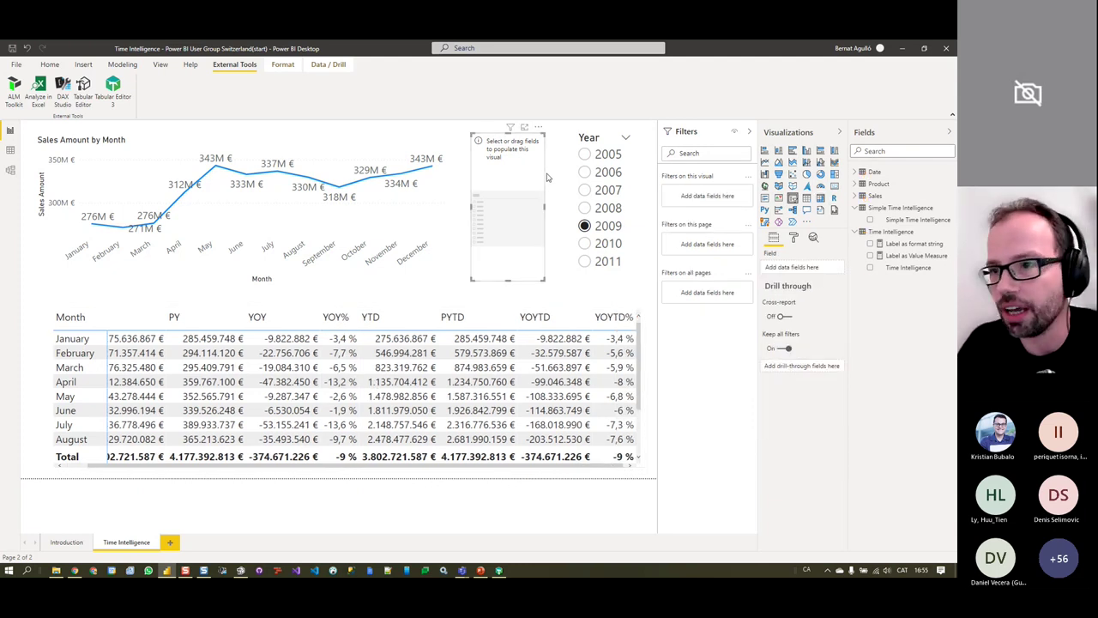
pyautogui.moveTo(888, 270); pyautogui.dragTo(796, 269)
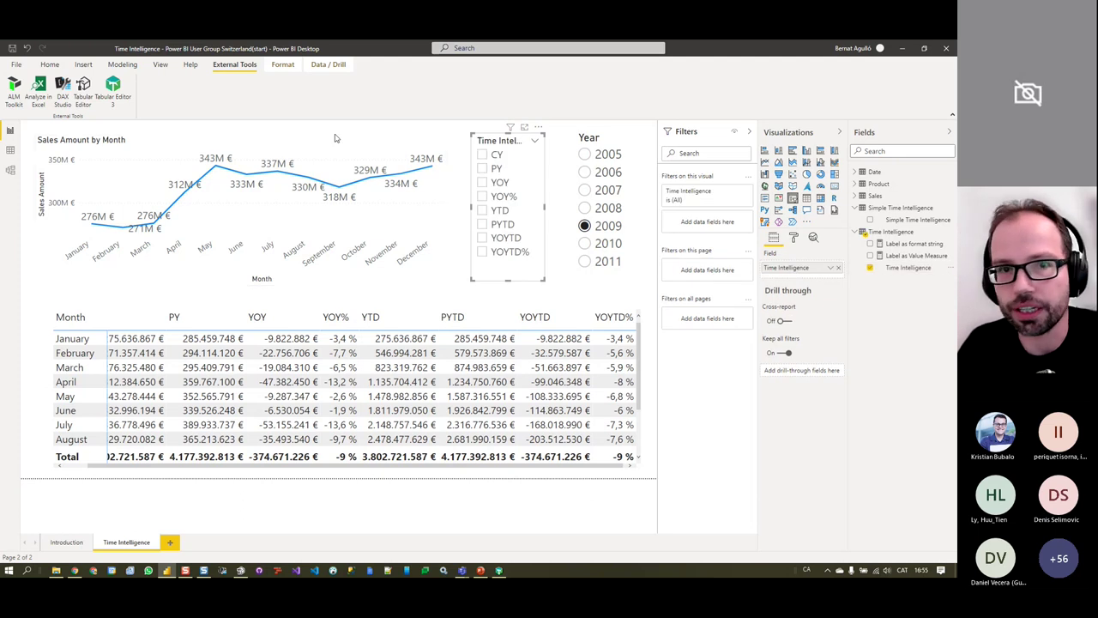
pyautogui.click(483, 170)
pyautogui.click(482, 181)
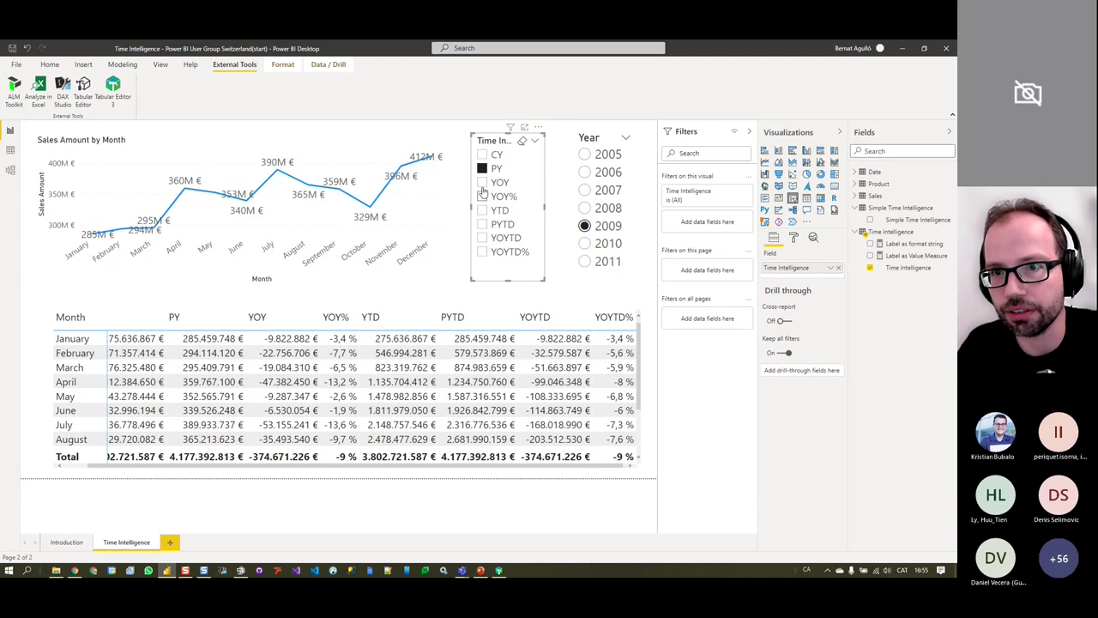
pyautogui.click(482, 154)
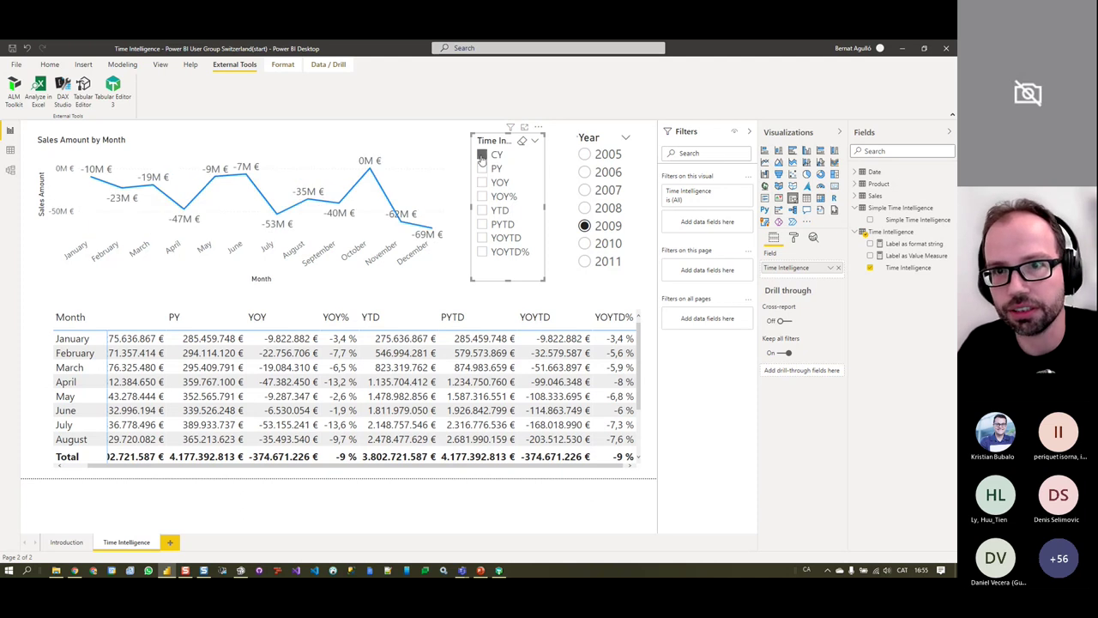
pyautogui.click(482, 168)
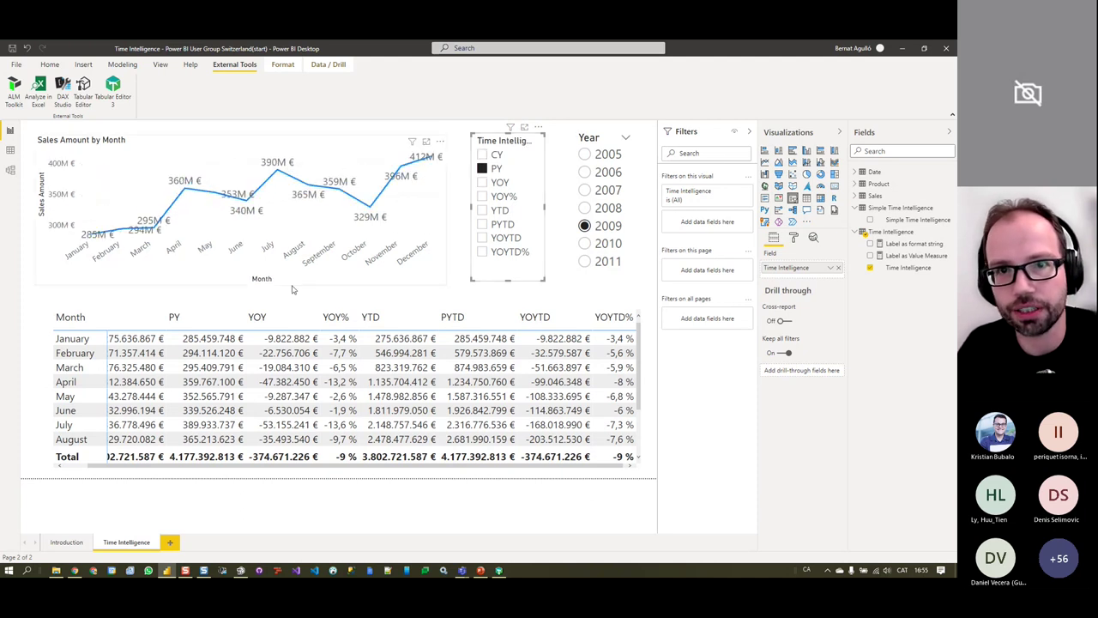
# Reposition the Sales Amount by Month line chart slightly lower by moving its upper and lower edges down
pyautogui.click(243, 138)
pyautogui.moveTo(246, 137); pyautogui.dragTo(241, 146)
pyautogui.moveTo(243, 285); pyautogui.dragTo(243, 298)
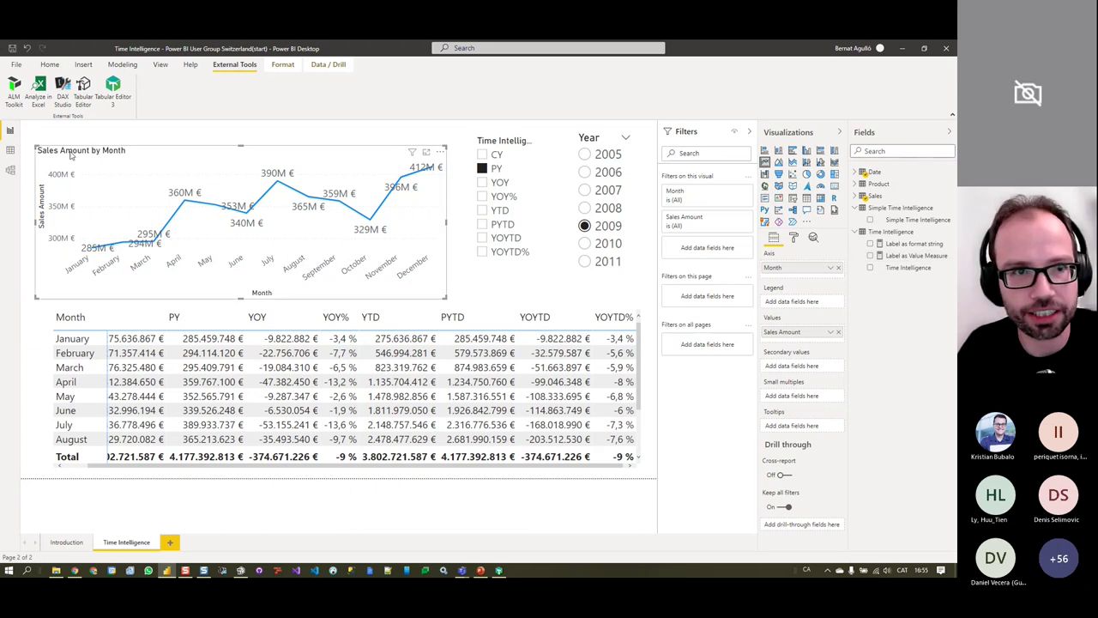
pyautogui.click(836, 185)
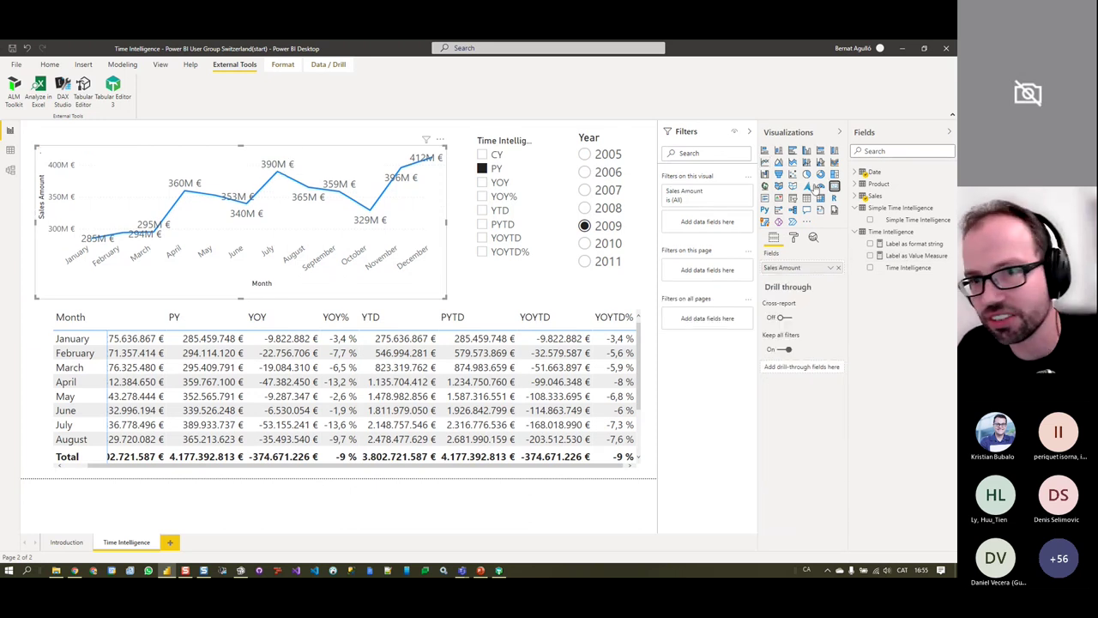
pyautogui.hotkey('ctrl', 'z')
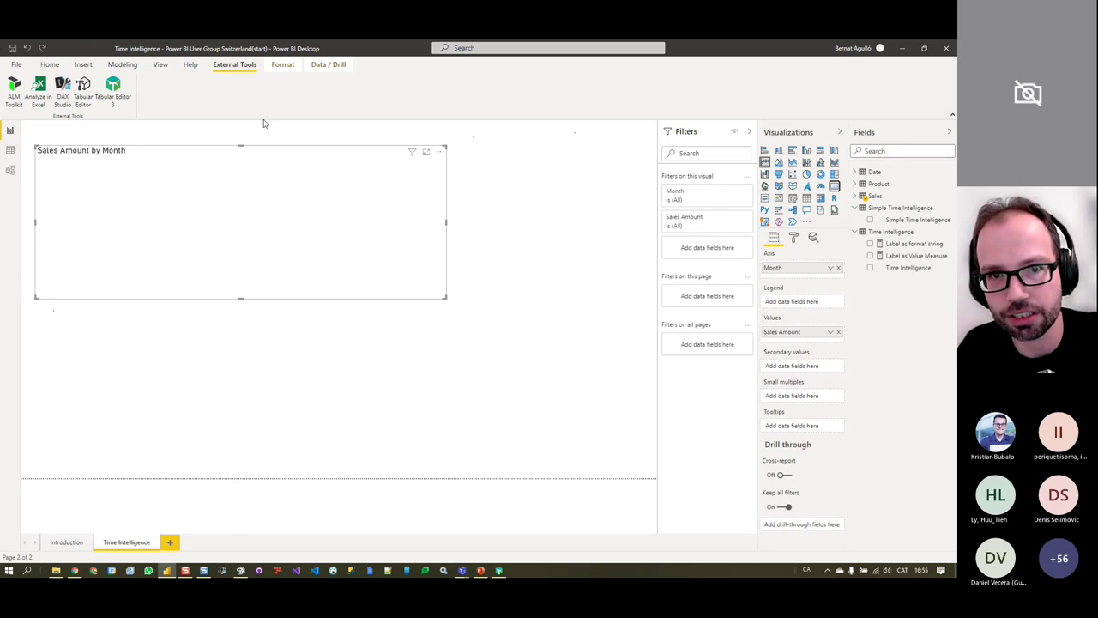
pyautogui.click(261, 125)
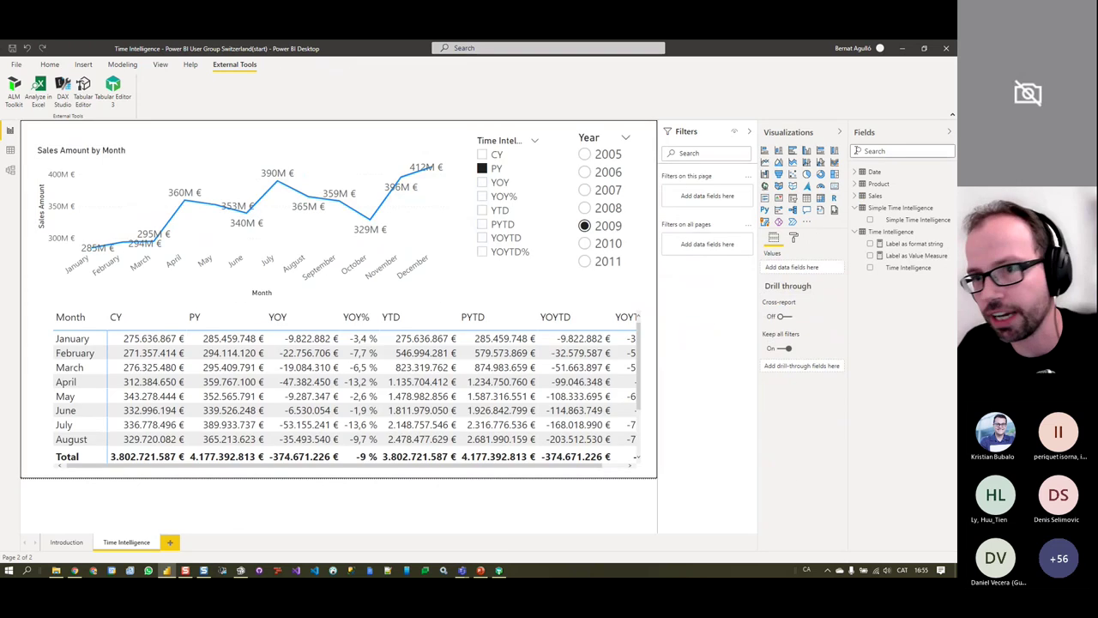
# Add a card showing Label as Value Measure and reduce its height by lowering its upper edge
pyautogui.click(909, 267)
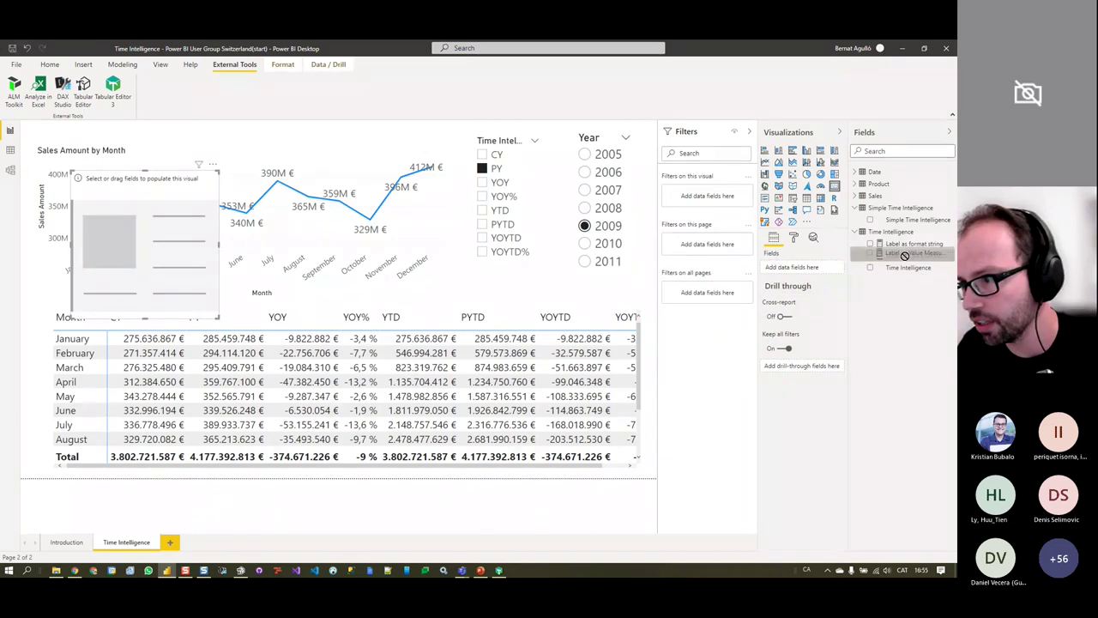
pyautogui.moveTo(914, 256); pyautogui.dragTo(786, 277)
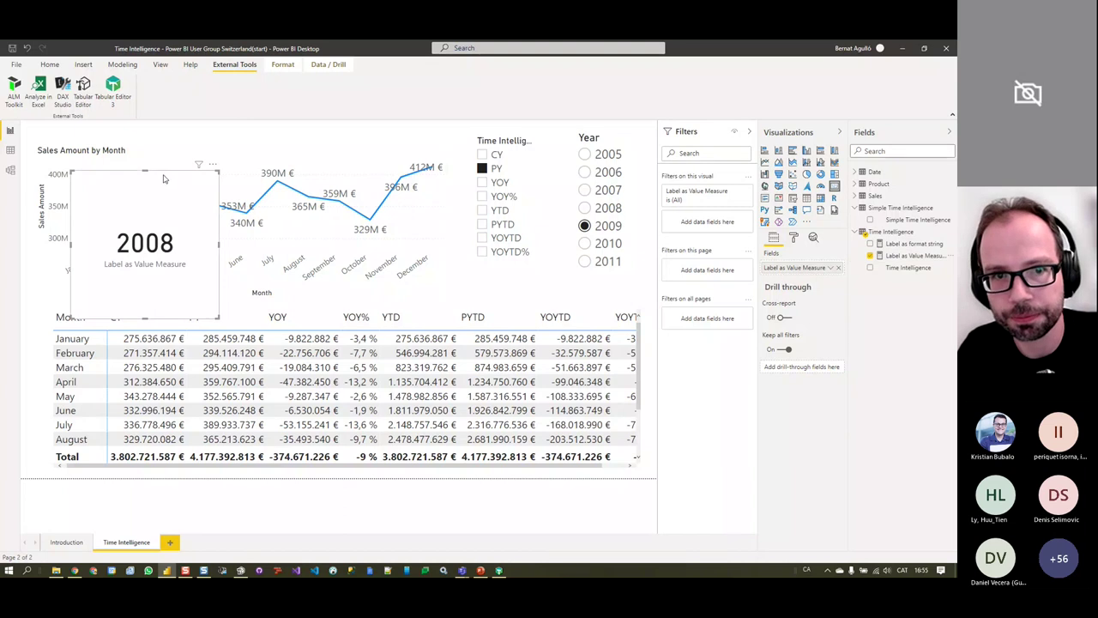
pyautogui.moveTo(152, 176); pyautogui.dragTo(155, 225)
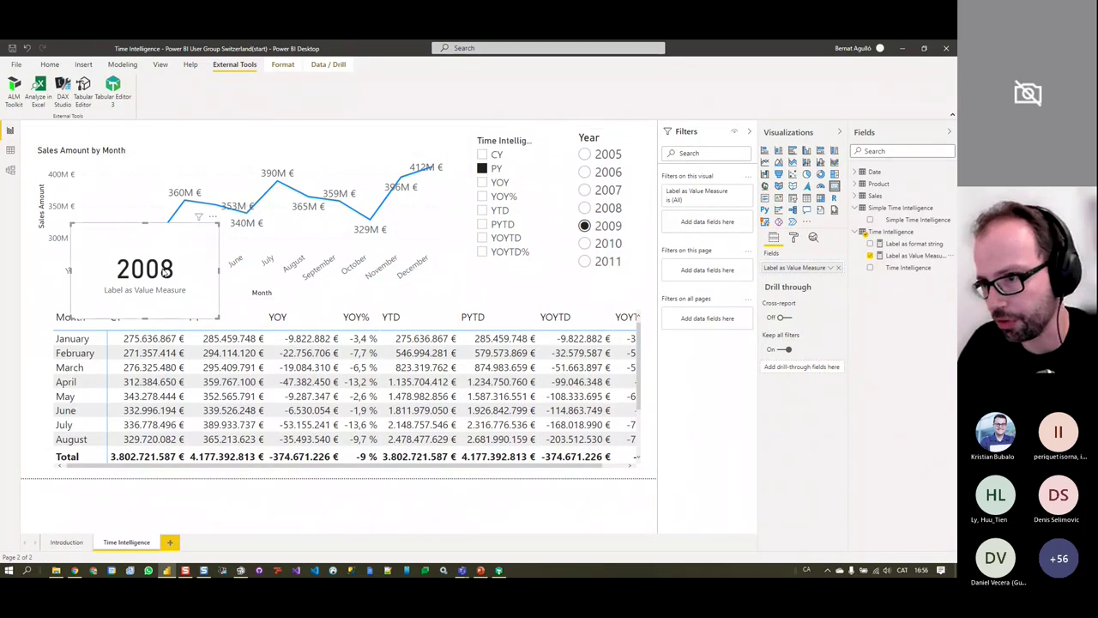
# Set the Time Intelligence slicer to YOY, then widen the label card and move it up and left over the line chart
pyautogui.click(481, 183)
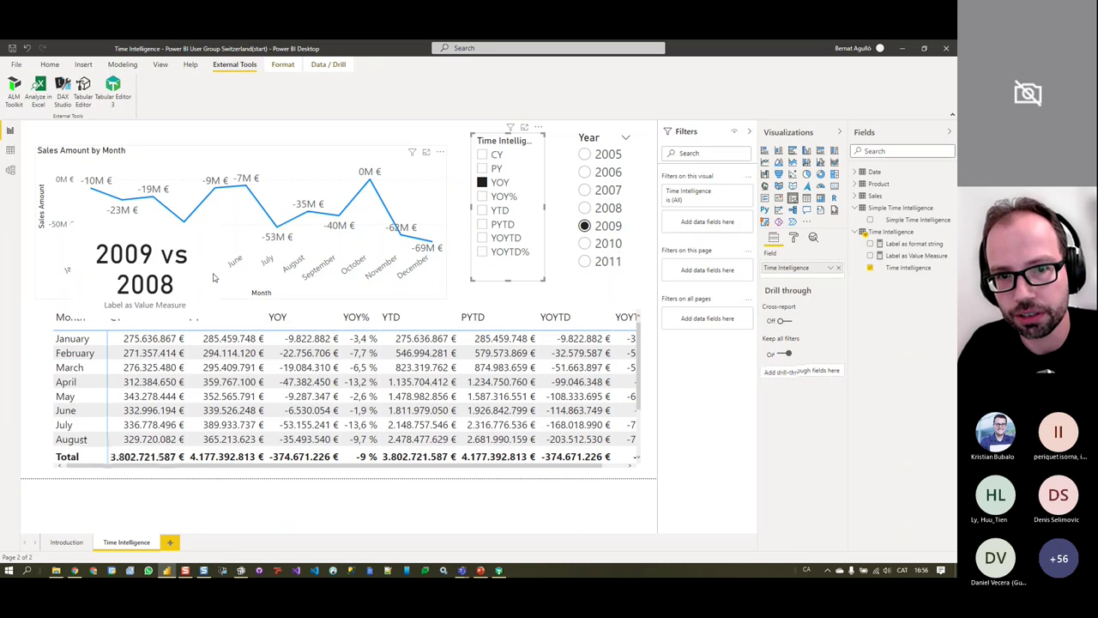
pyautogui.moveTo(214, 277); pyautogui.dragTo(335, 277)
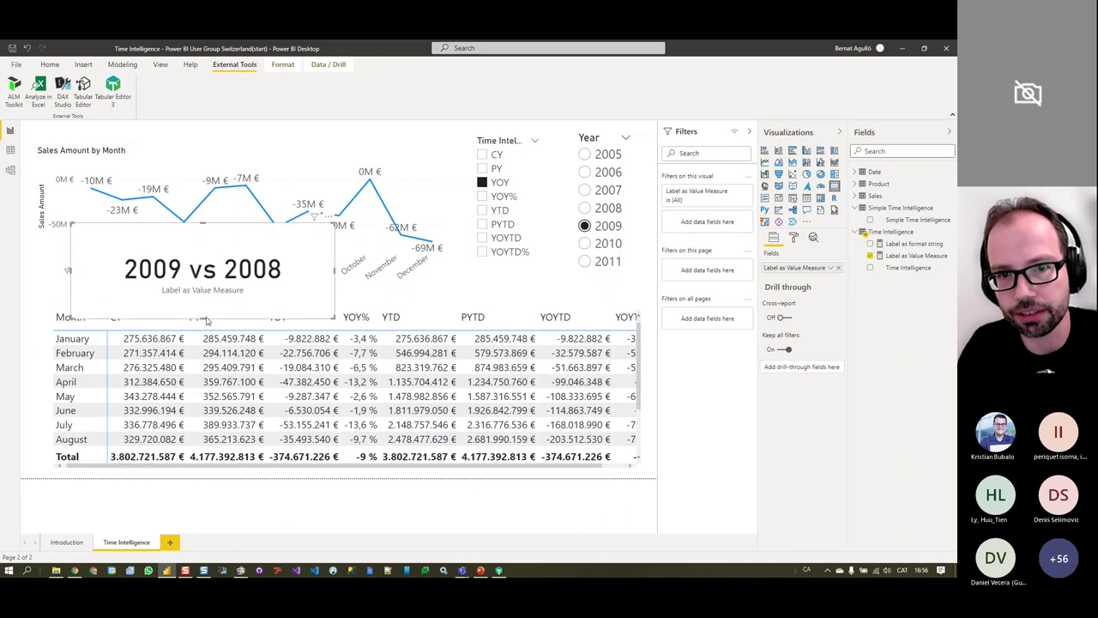
pyautogui.moveTo(205, 320); pyautogui.dragTo(220, 289)
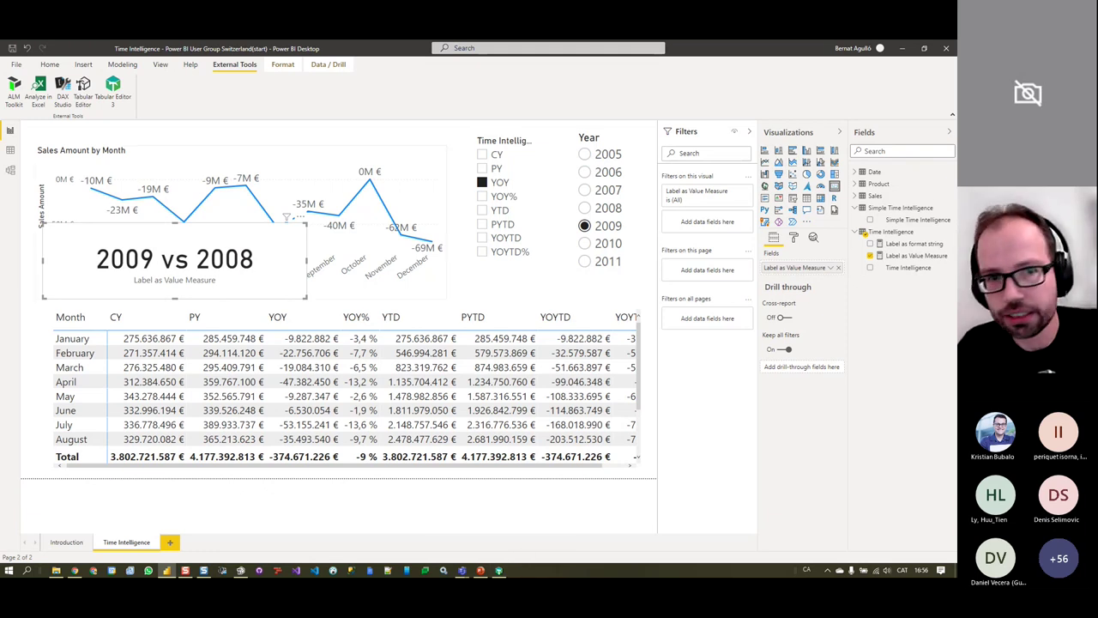
# Display the rows and formula of the Time Intelligence Affected Measures table in the data view
pyautogui.click(10, 151)
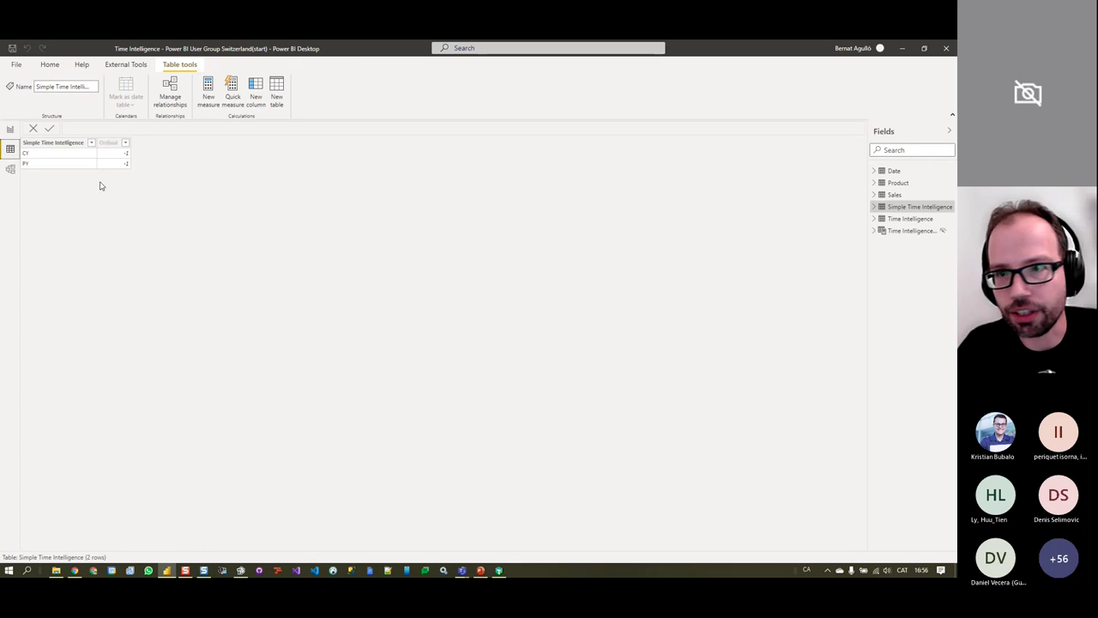
pyautogui.click(910, 231)
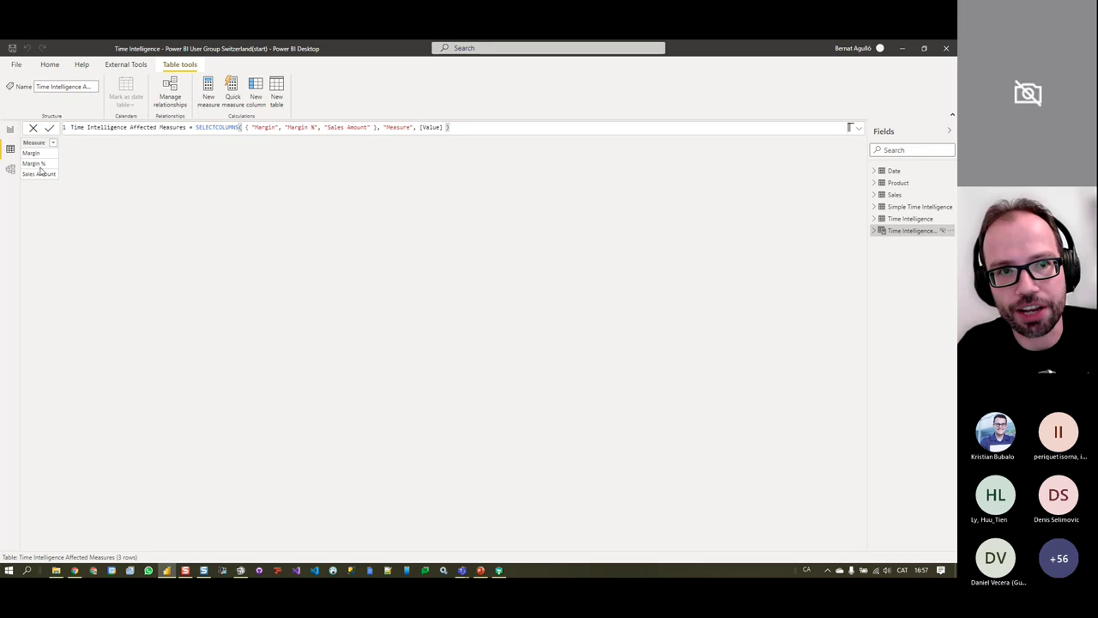
# Switch to Tabular Editor, open the expression of the Time Intelligence group's YOY calculation item and enlarge the window to read it
pyautogui.click(499, 571)
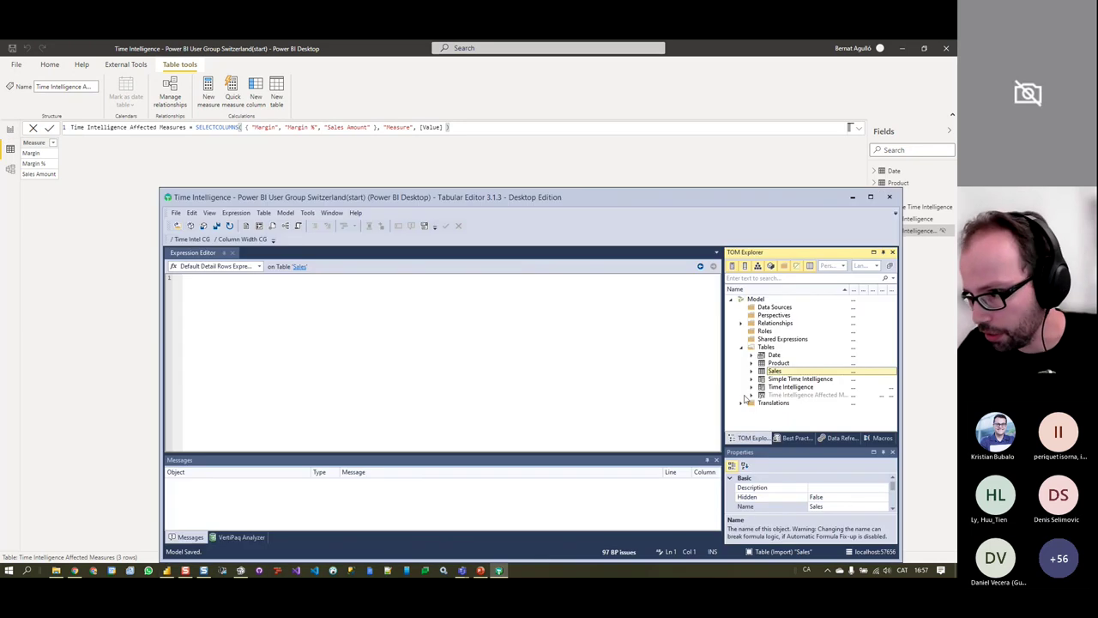
pyautogui.click(752, 387)
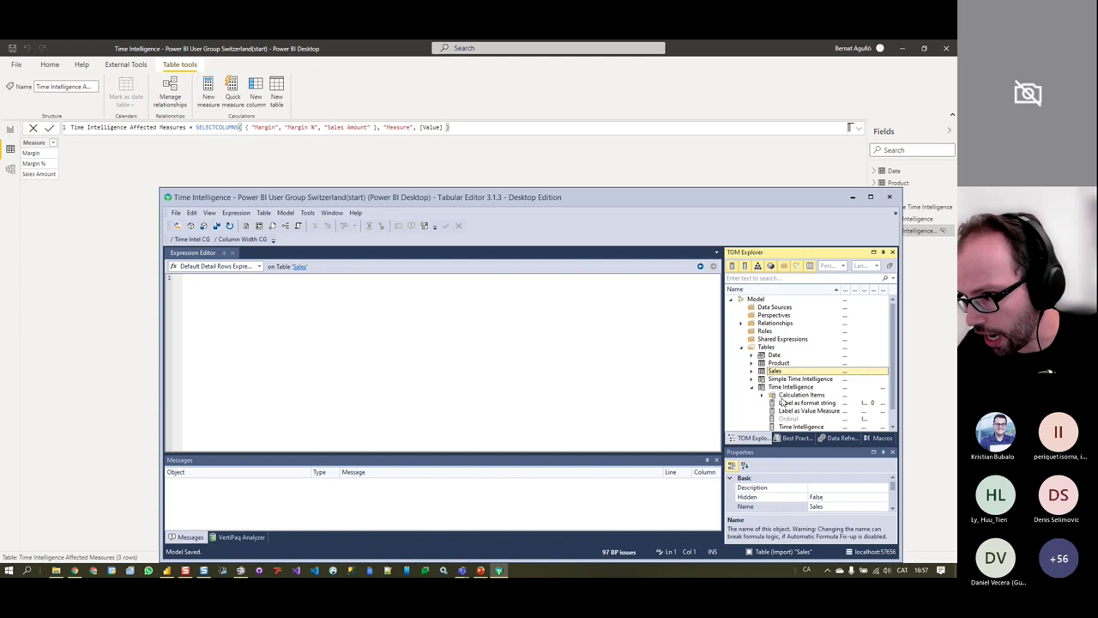
pyautogui.scroll(-1, 792, 402)
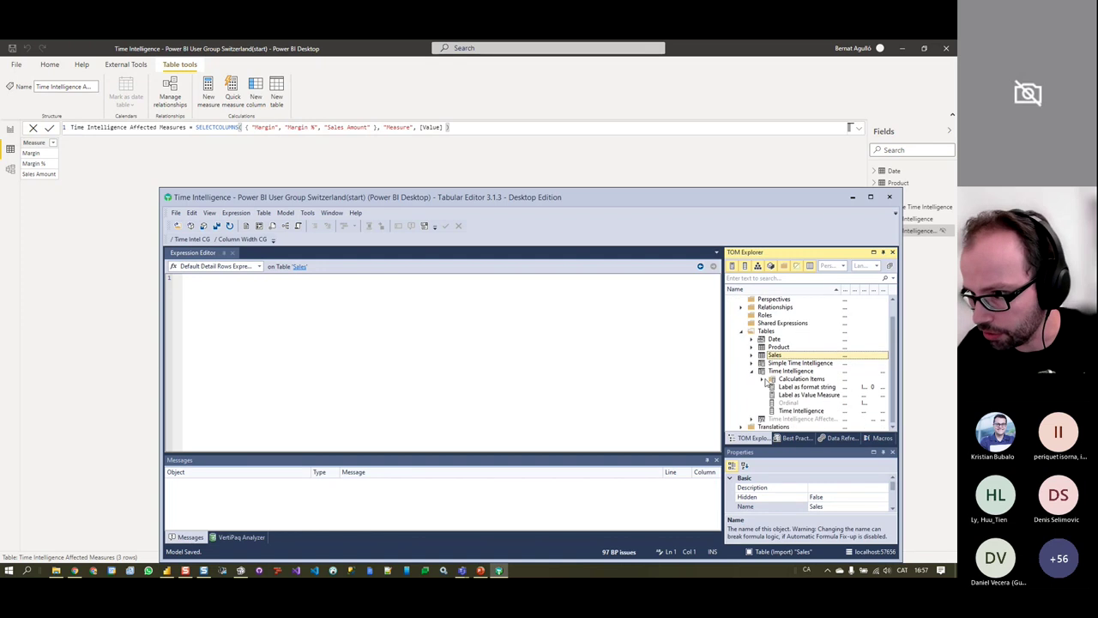
pyautogui.click(764, 379)
pyautogui.scroll(-1, 797, 407)
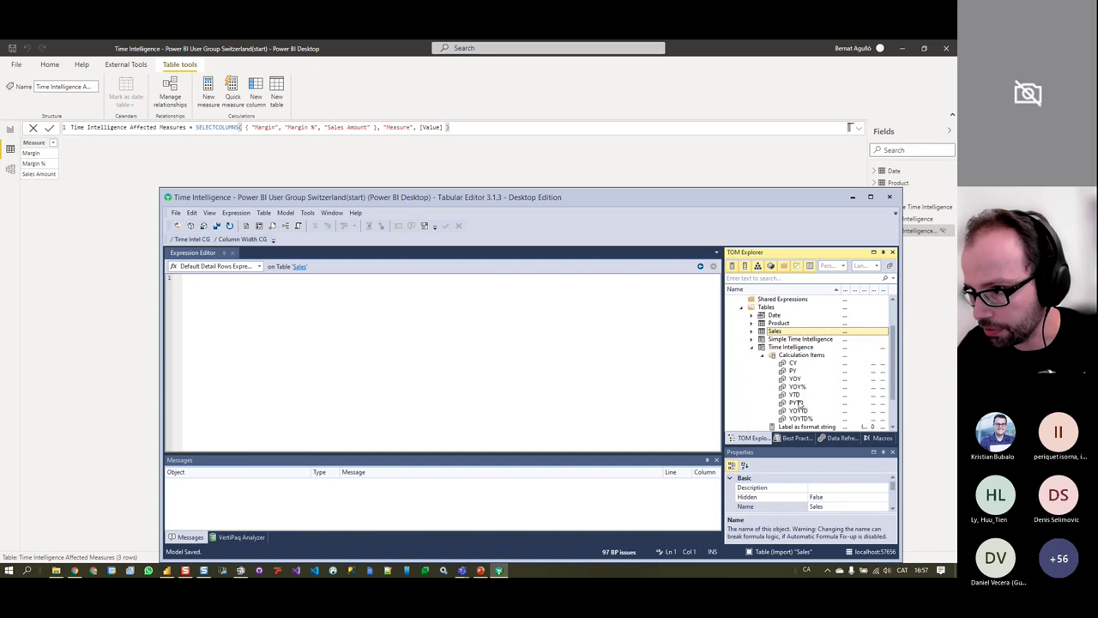
pyautogui.click(794, 379)
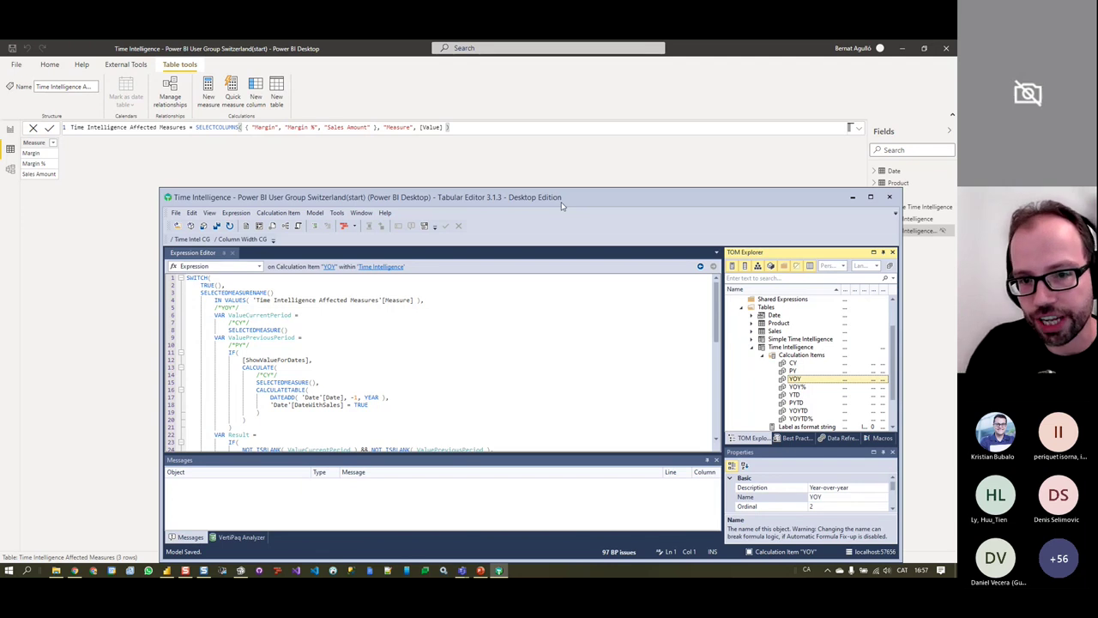
pyautogui.moveTo(562, 206); pyautogui.dragTo(497, 84)
pyautogui.moveTo(394, 437); pyautogui.dragTo(403, 533)
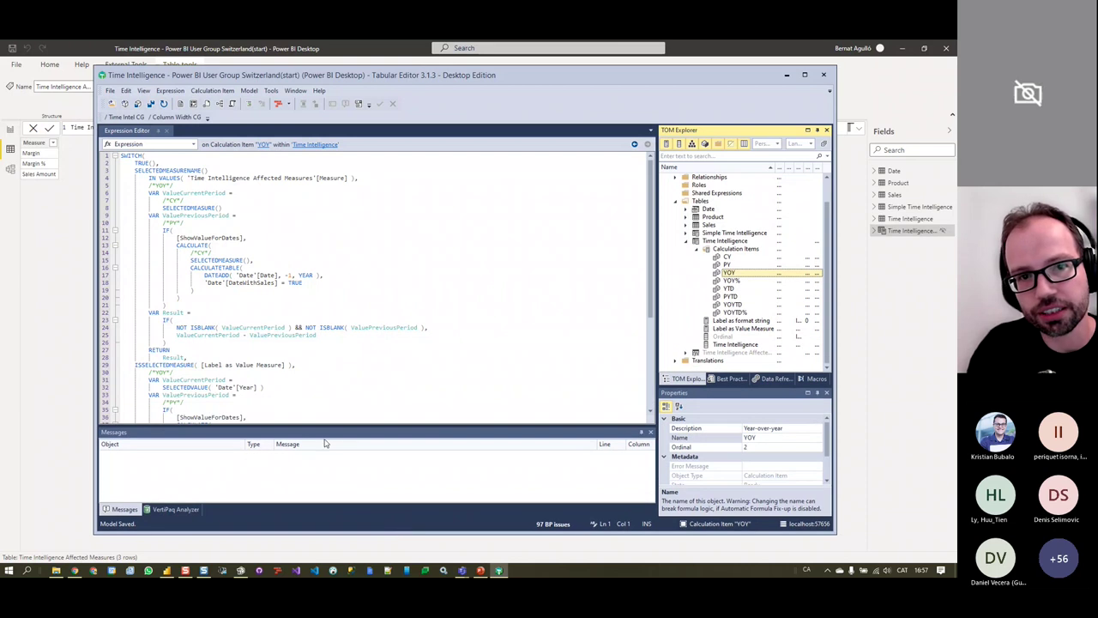
# Examine the YOY expression's SWITCH branches for the affected measures, Label as Value Measure and the fallback SELECTEDMEASURE()
pyautogui.click(150, 160)
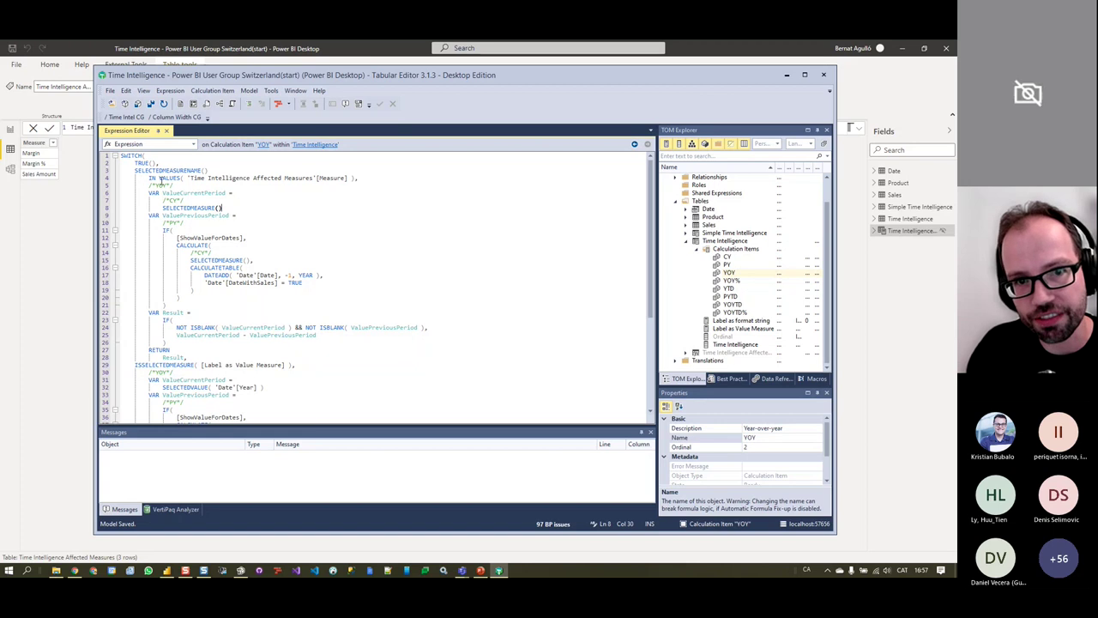
pyautogui.click(364, 176)
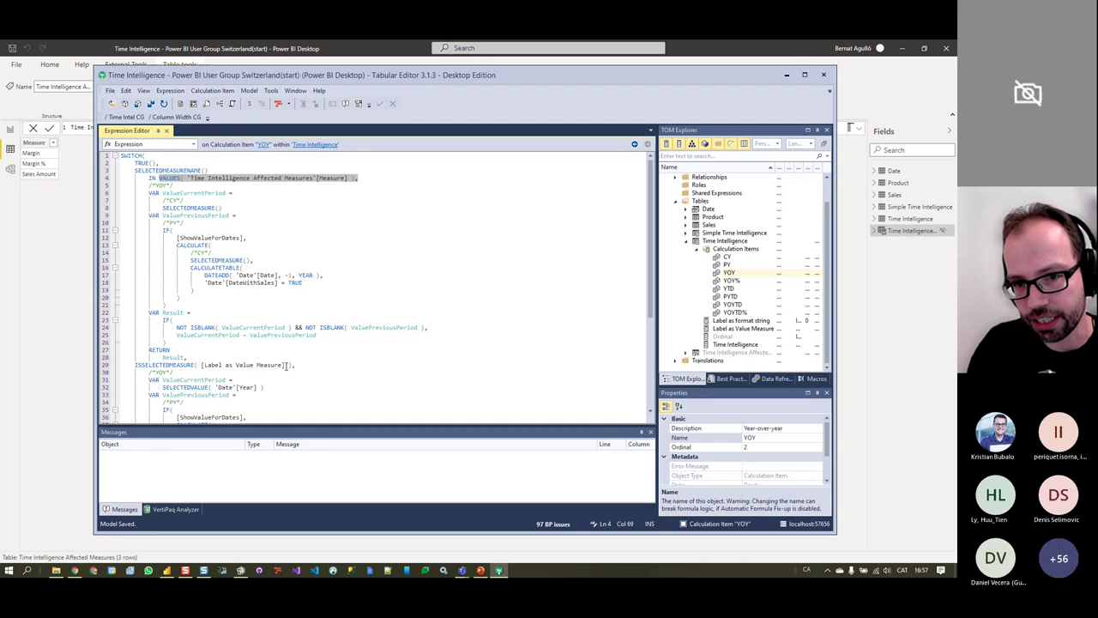
pyautogui.moveTo(298, 365); pyautogui.dragTo(158, 369)
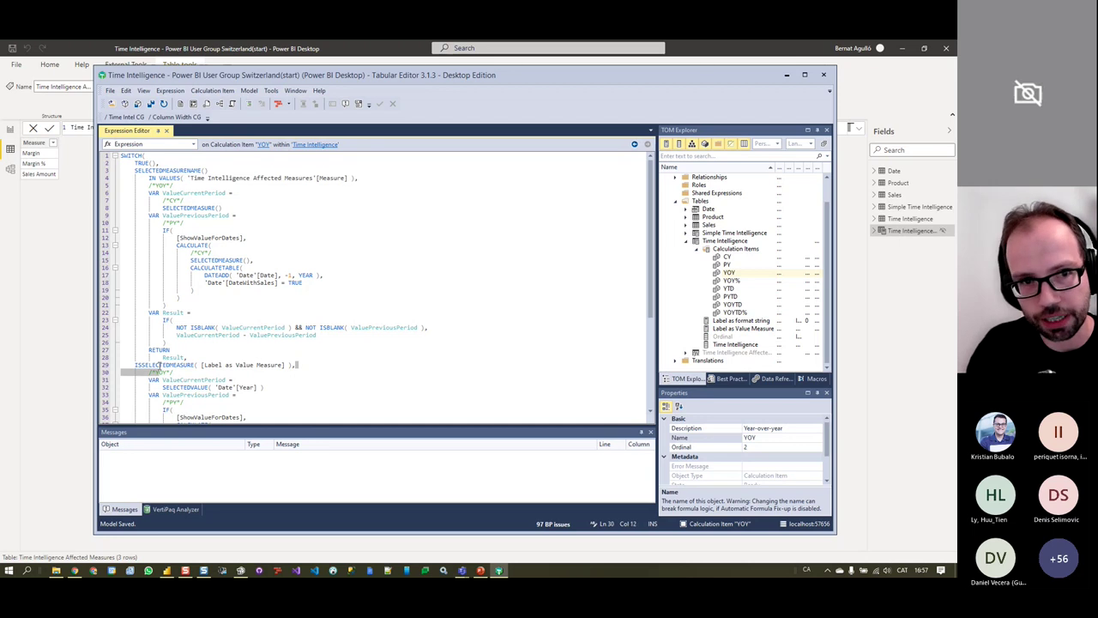
pyautogui.moveTo(158, 367); pyautogui.dragTo(152, 365)
pyautogui.scroll(-5, 129, 343)
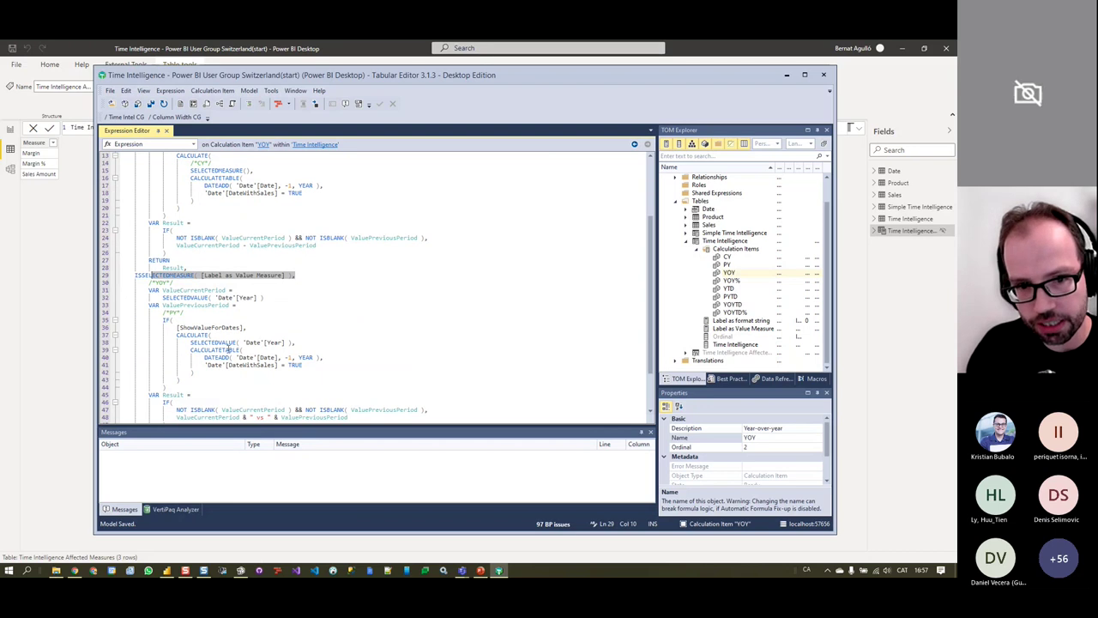
pyautogui.scroll(-2, 114, 319)
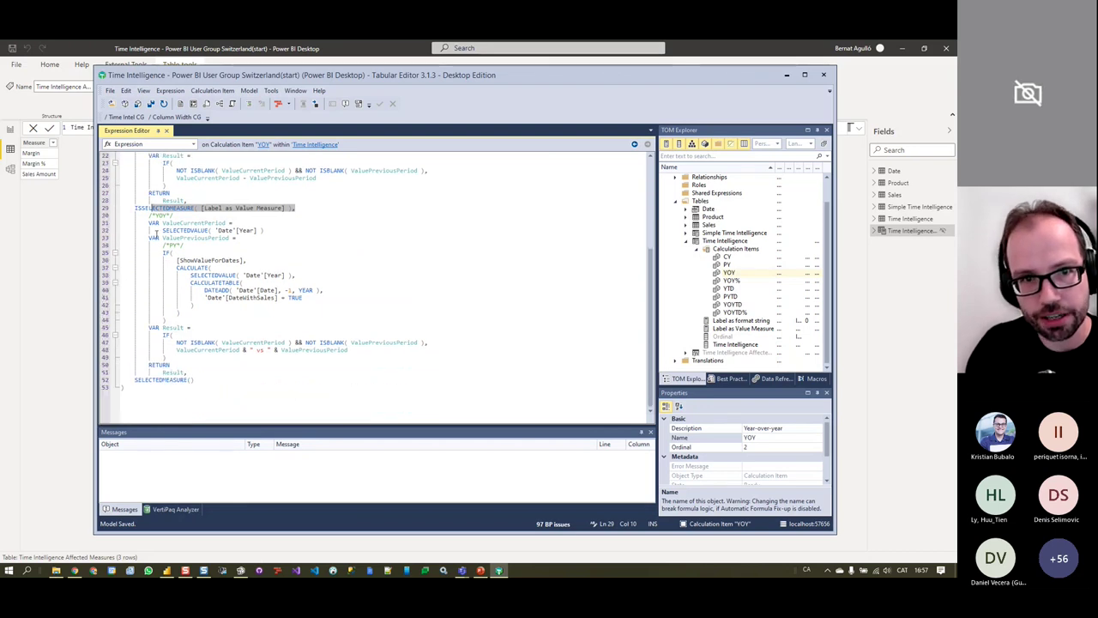
pyautogui.moveTo(134, 380); pyautogui.dragTo(210, 379)
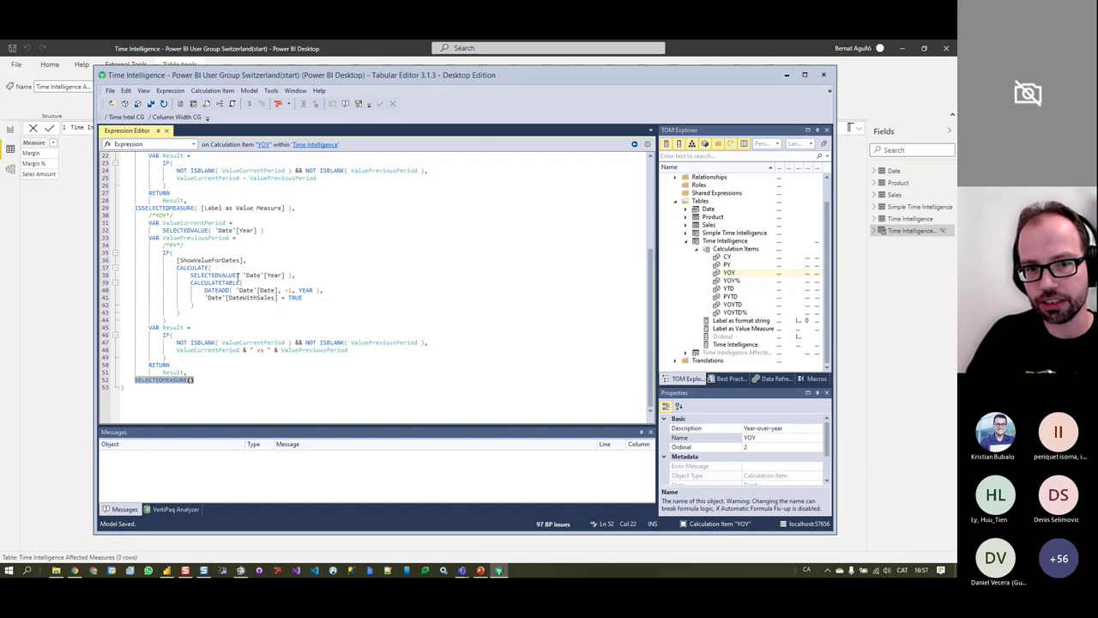
pyautogui.click(224, 388)
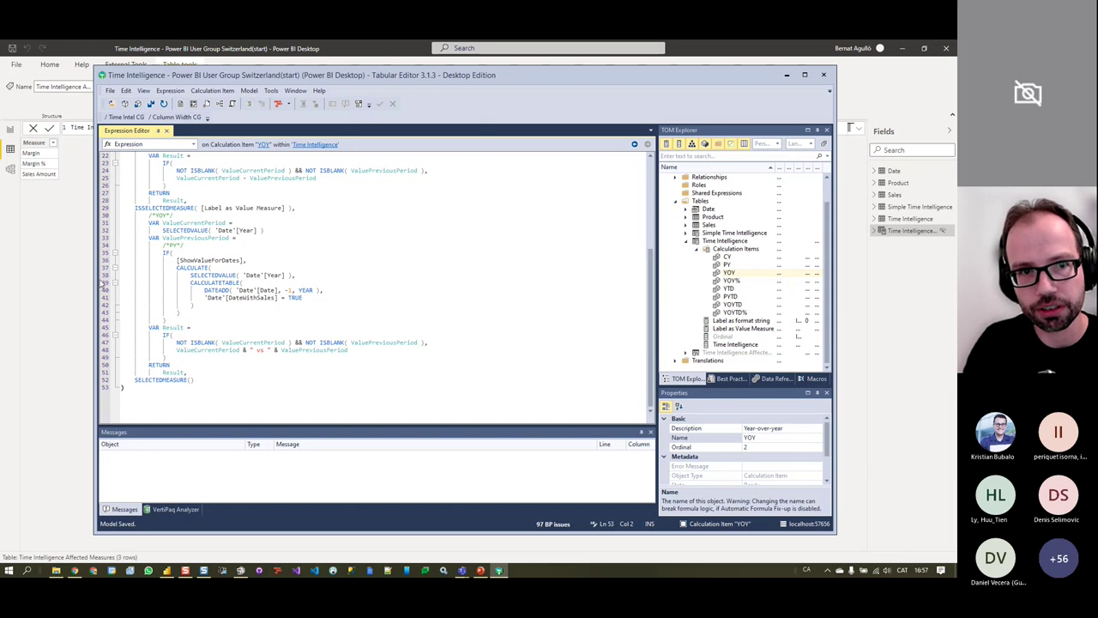
# Return to the Power BI report view and place an empty matrix near the middle of a new page
pyautogui.click(50, 228)
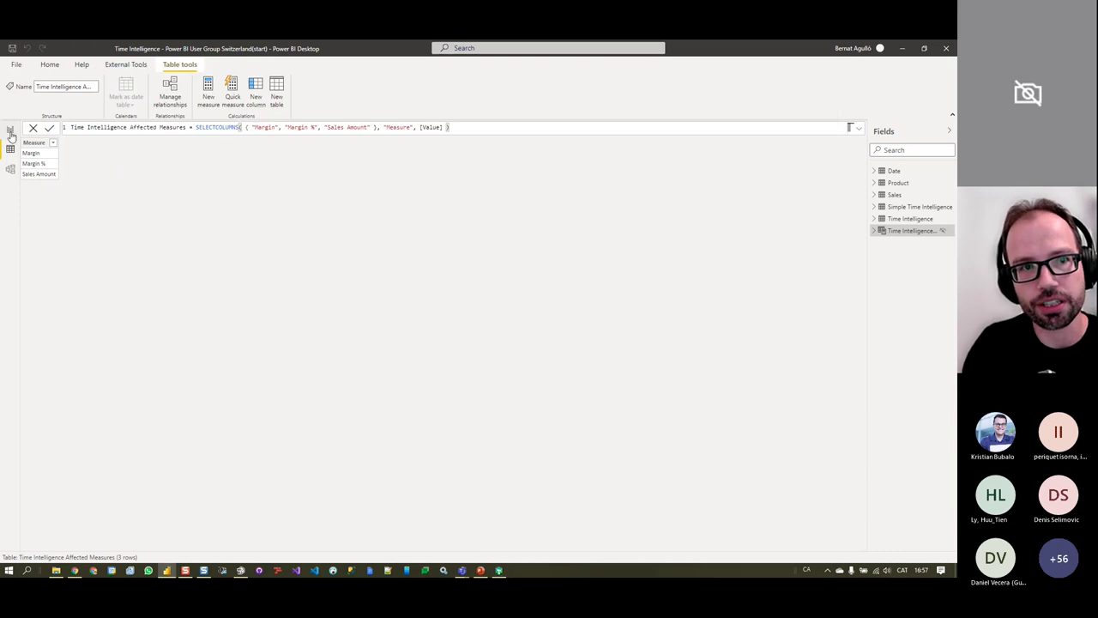
pyautogui.click(10, 130)
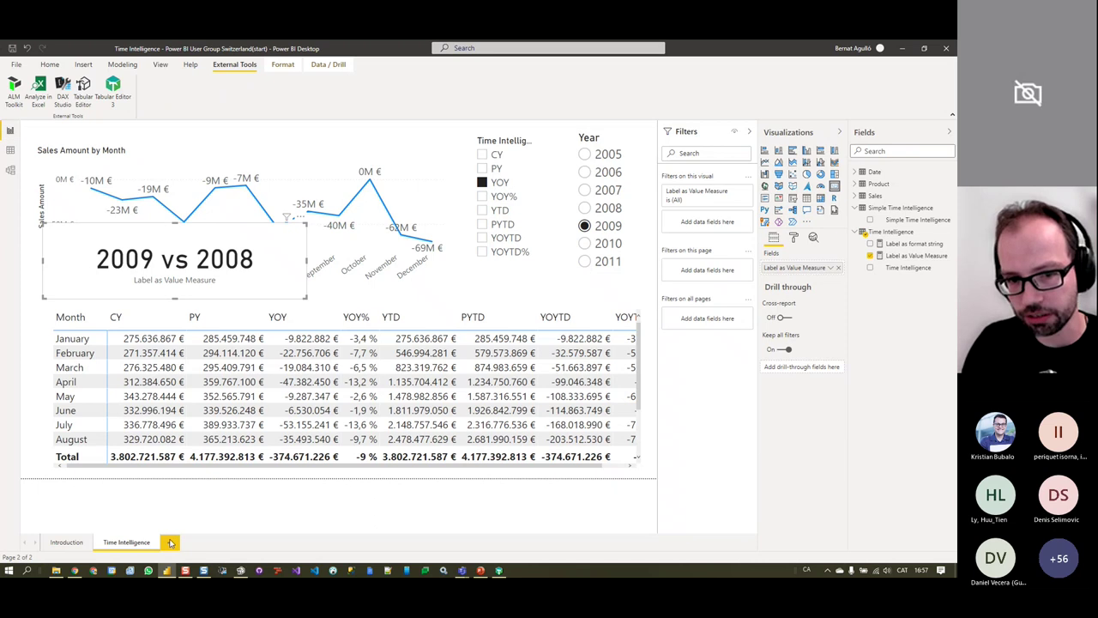
pyautogui.click(171, 540)
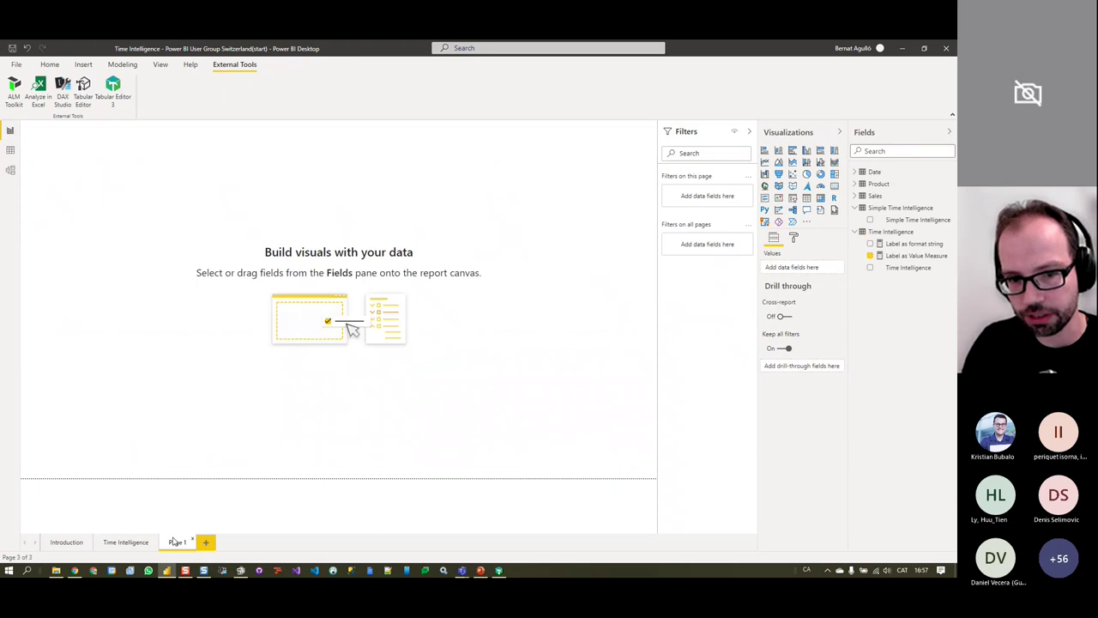
pyautogui.click(822, 198)
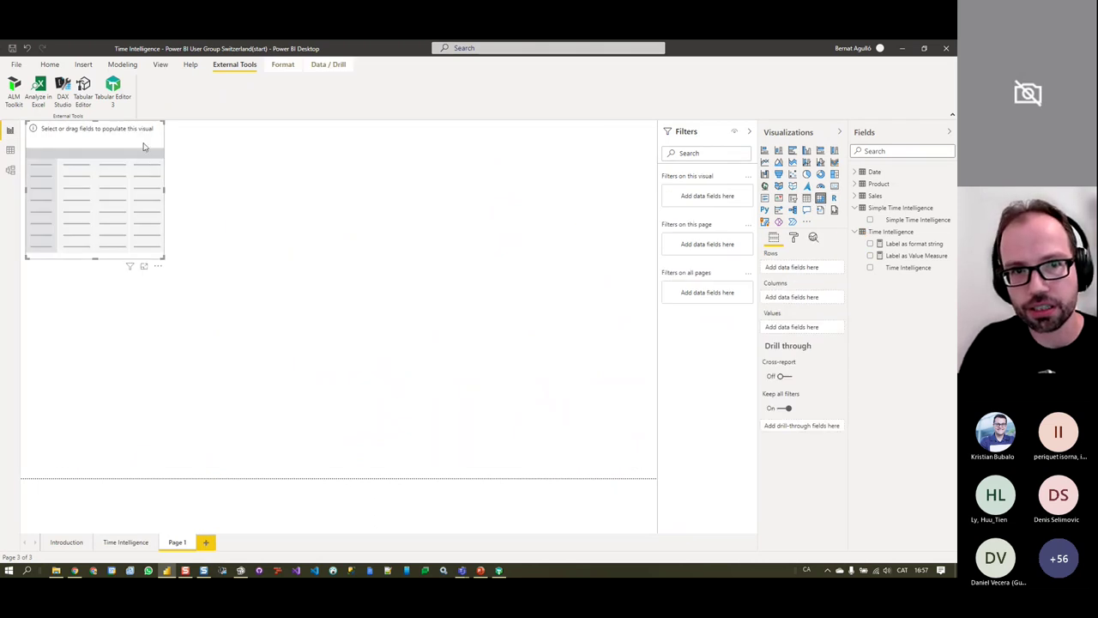
pyautogui.moveTo(144, 147); pyautogui.dragTo(369, 265)
# Assign Time Intelligence to the matrix columns and Margin, Sales Amount, Total Cost and Margin % to its values
pyautogui.moveTo(907, 267); pyautogui.dragTo(791, 297)
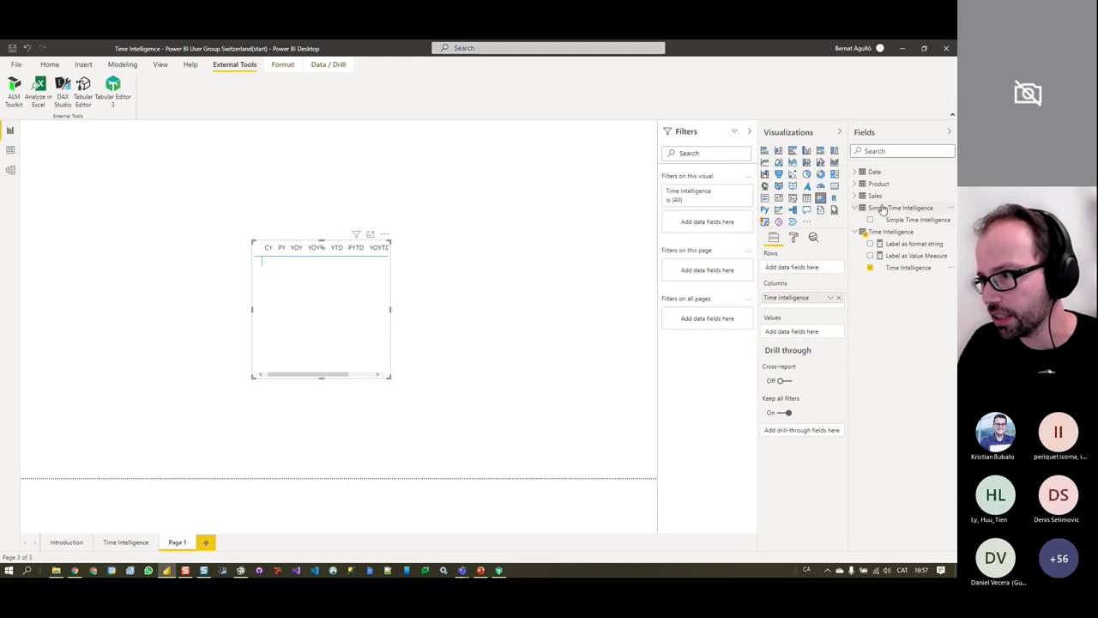
pyautogui.click(856, 195)
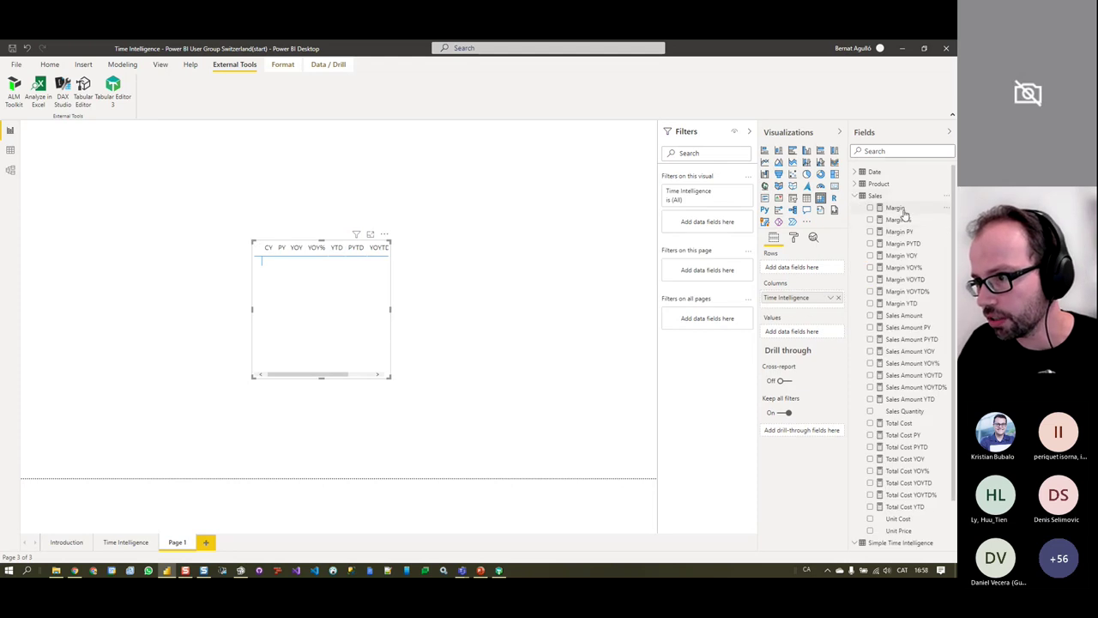
pyautogui.moveTo(896, 208); pyautogui.dragTo(823, 333)
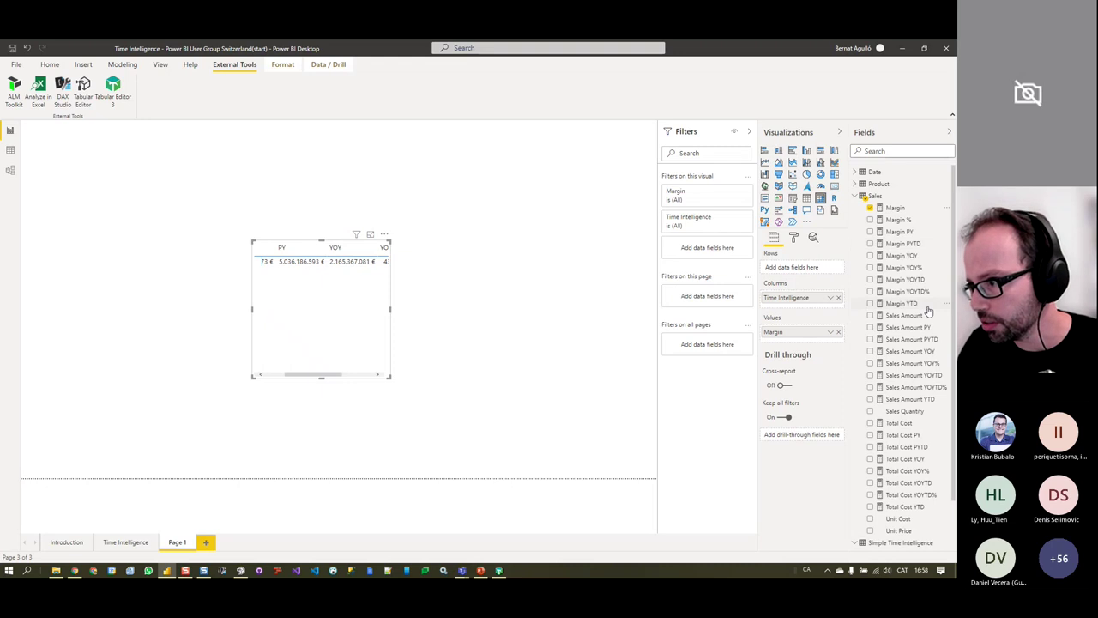
pyautogui.moveTo(900, 314); pyautogui.dragTo(824, 343)
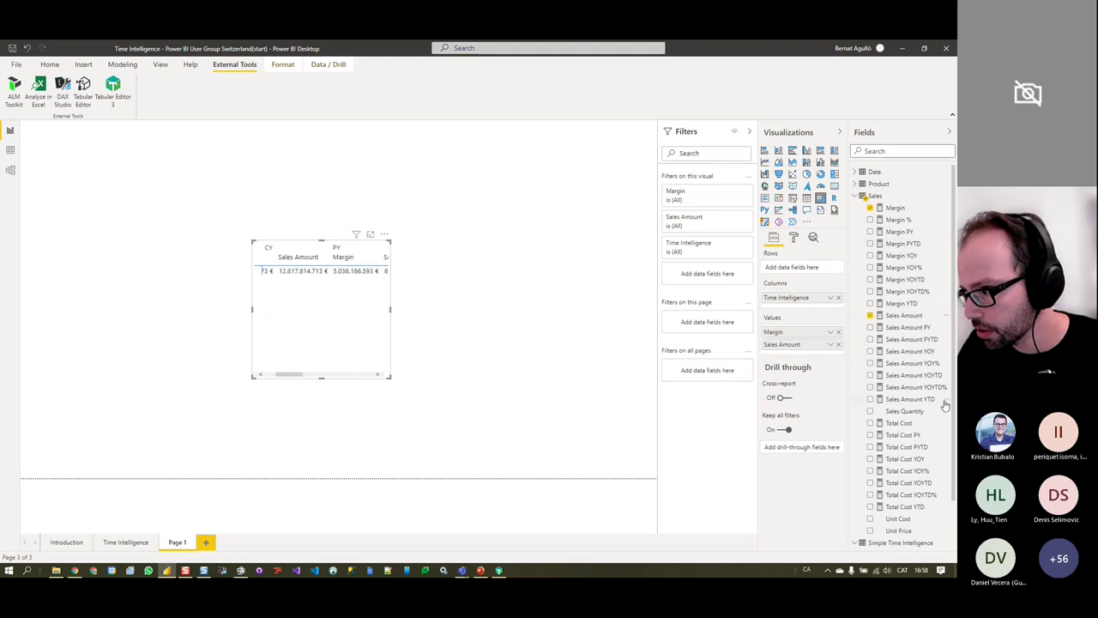
pyautogui.moveTo(923, 423); pyautogui.dragTo(828, 361)
pyautogui.moveTo(897, 219); pyautogui.dragTo(839, 367)
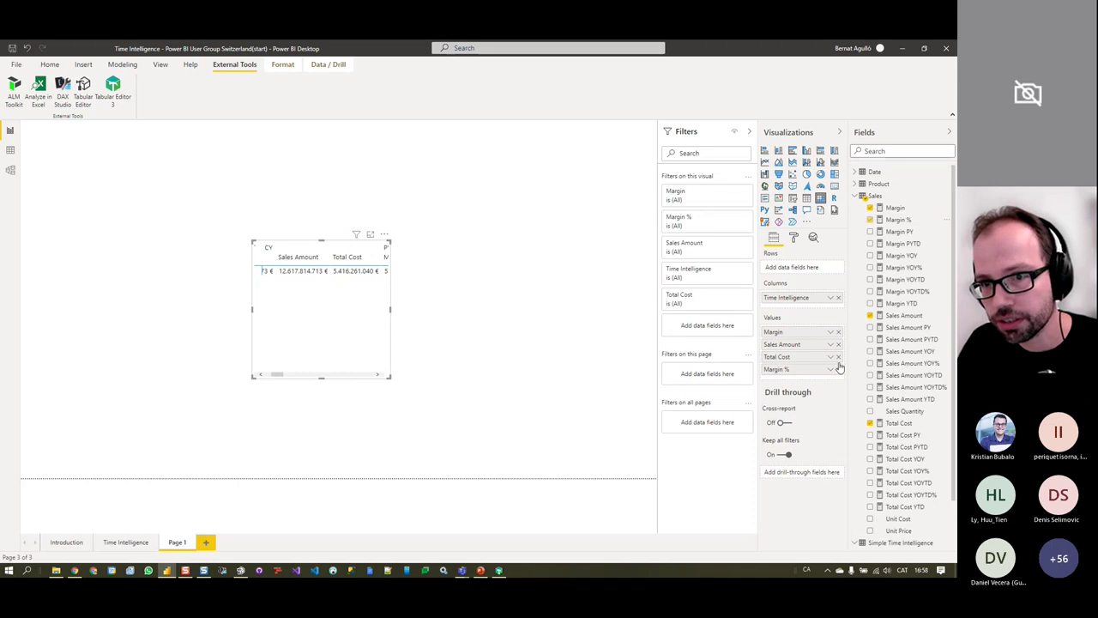
# Turn on showing values on rows for the matrix and widen it to the right, viewing it from the CY column
pyautogui.click(795, 238)
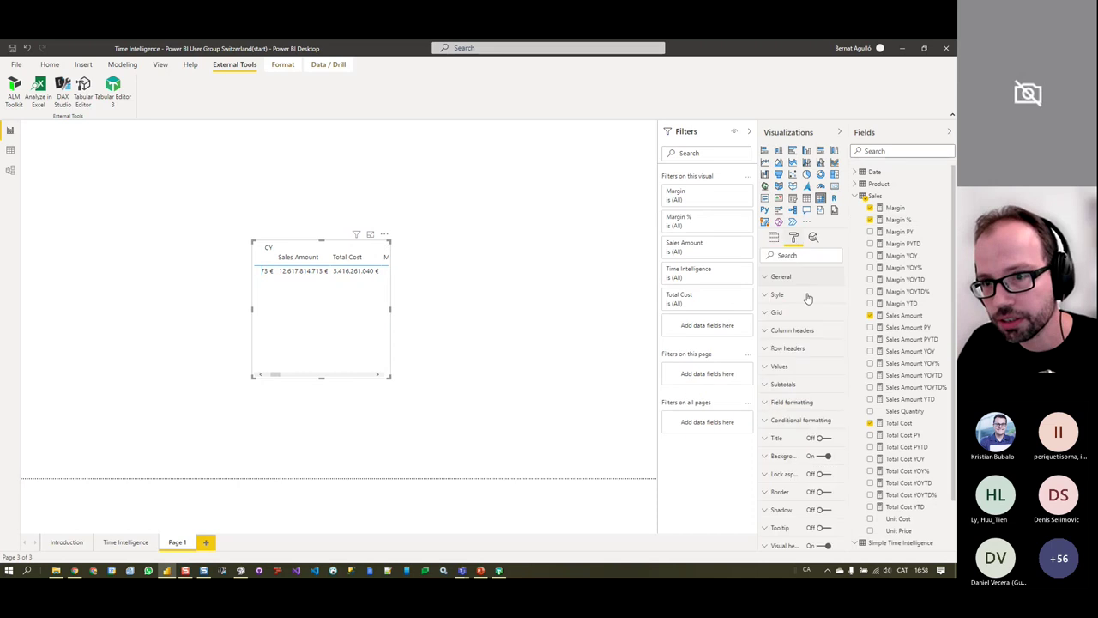
pyautogui.click(775, 366)
pyautogui.scroll(-3, 786, 434)
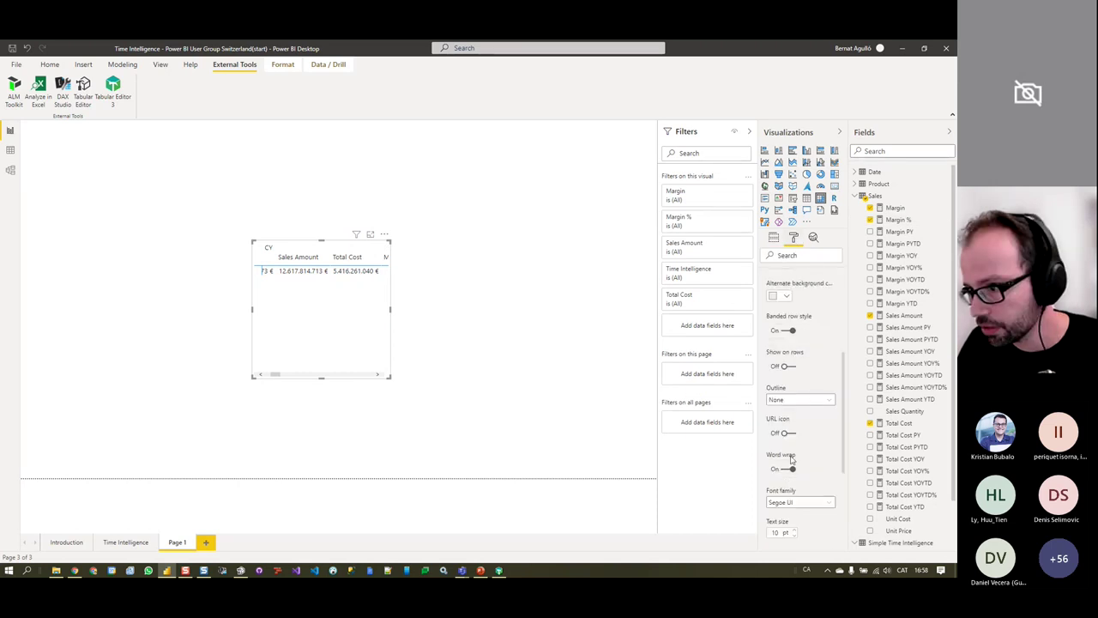
pyautogui.click(793, 366)
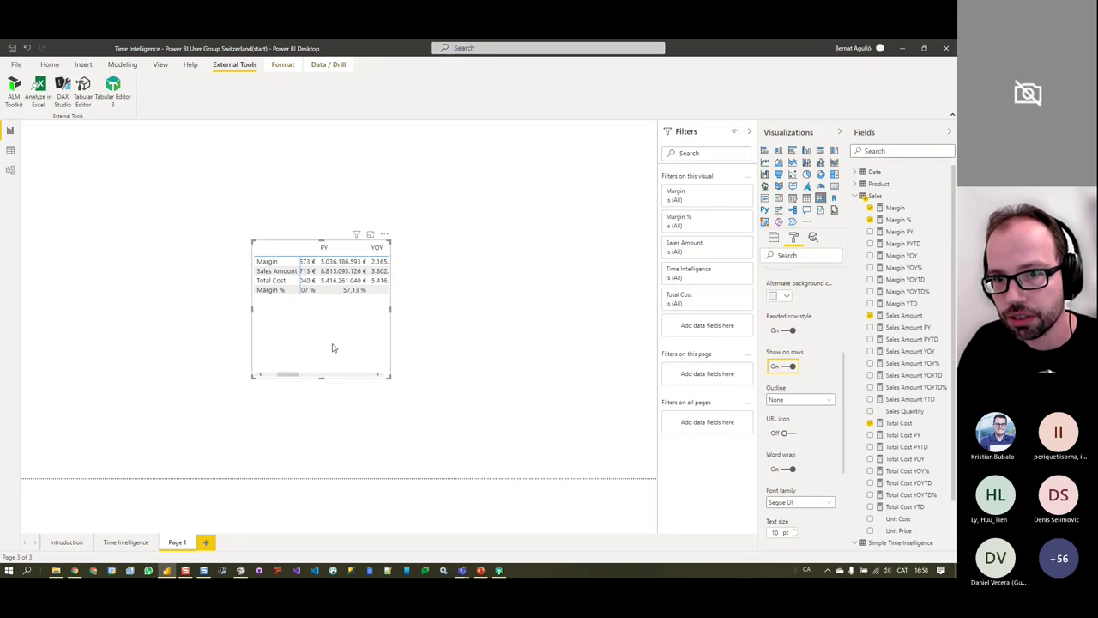
pyautogui.moveTo(391, 310); pyautogui.dragTo(582, 309)
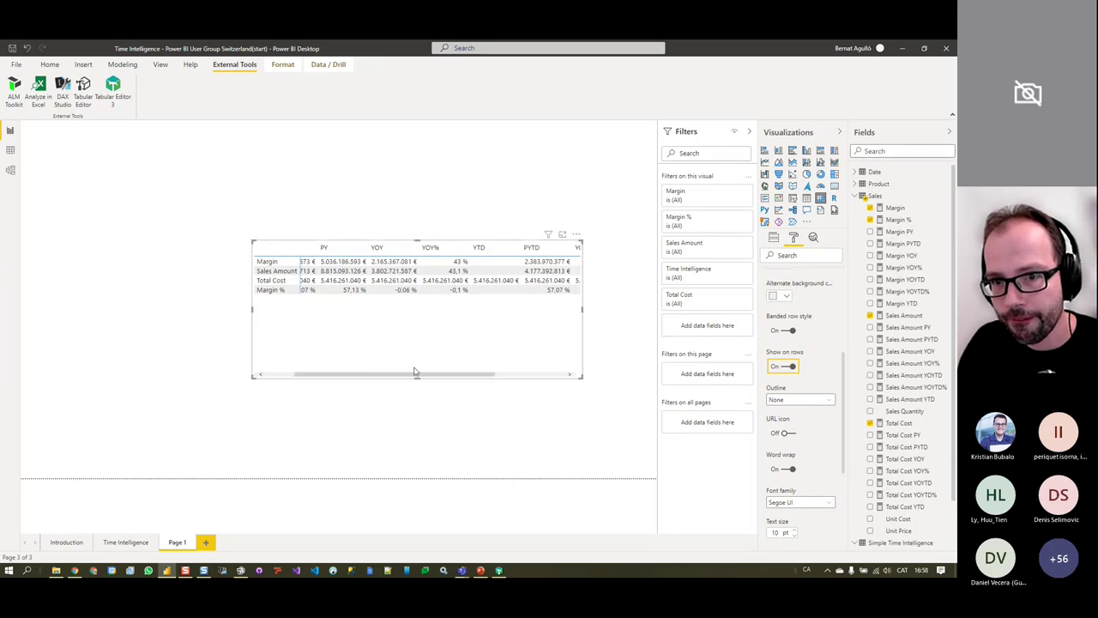
pyautogui.moveTo(404, 375); pyautogui.dragTo(243, 377)
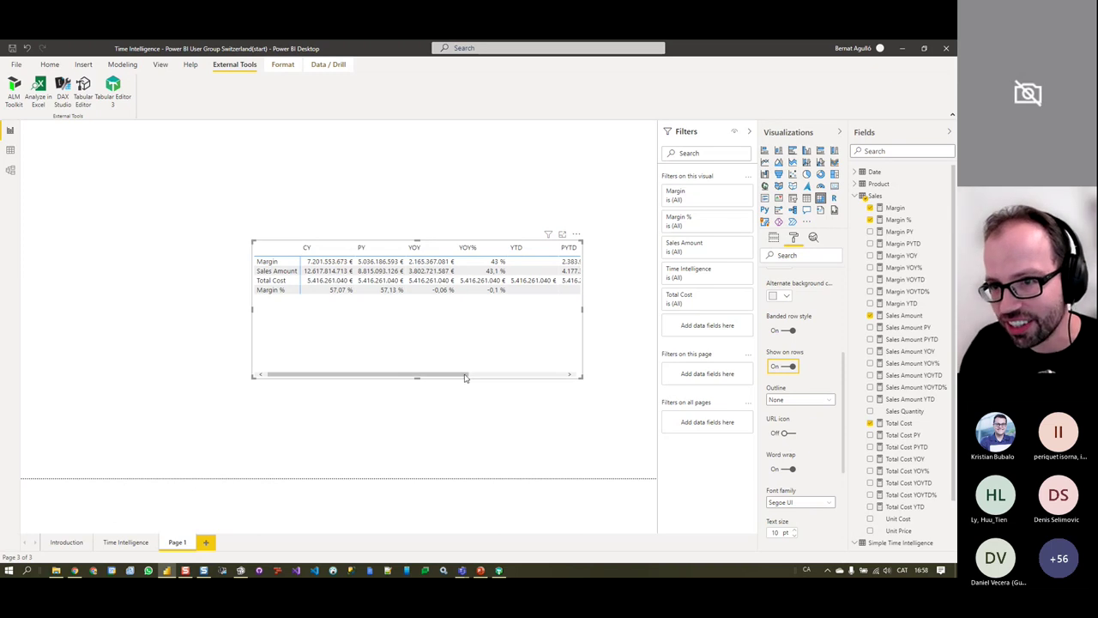
# Move the matrix to the upper-left area of the report page
pyautogui.moveTo(463, 375); pyautogui.dragTo(206, 364)
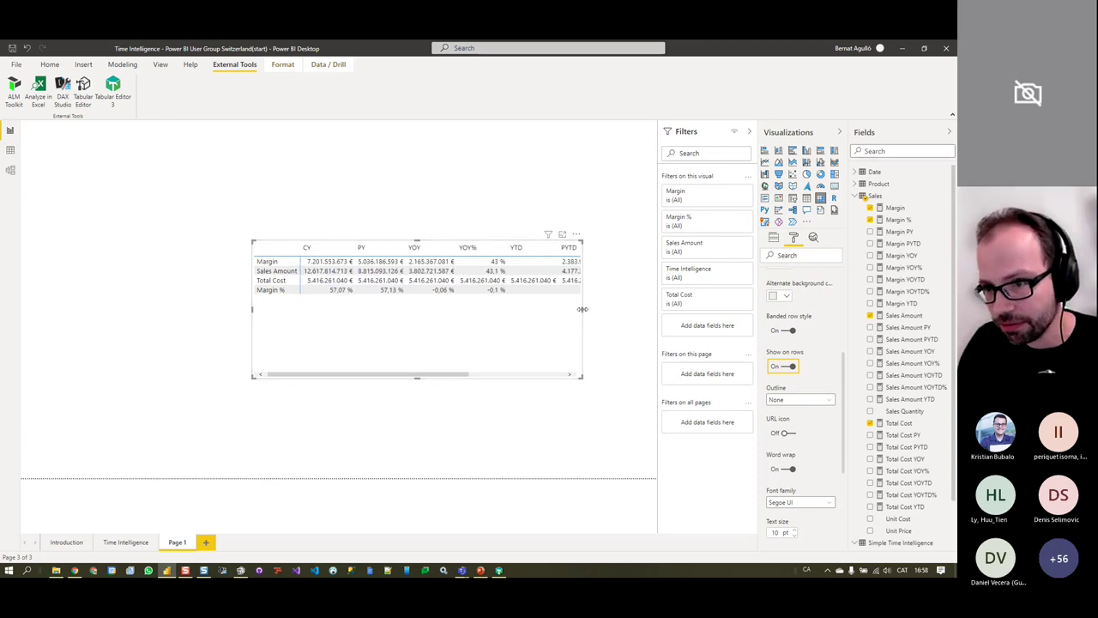
pyautogui.moveTo(581, 309); pyautogui.dragTo(420, 240)
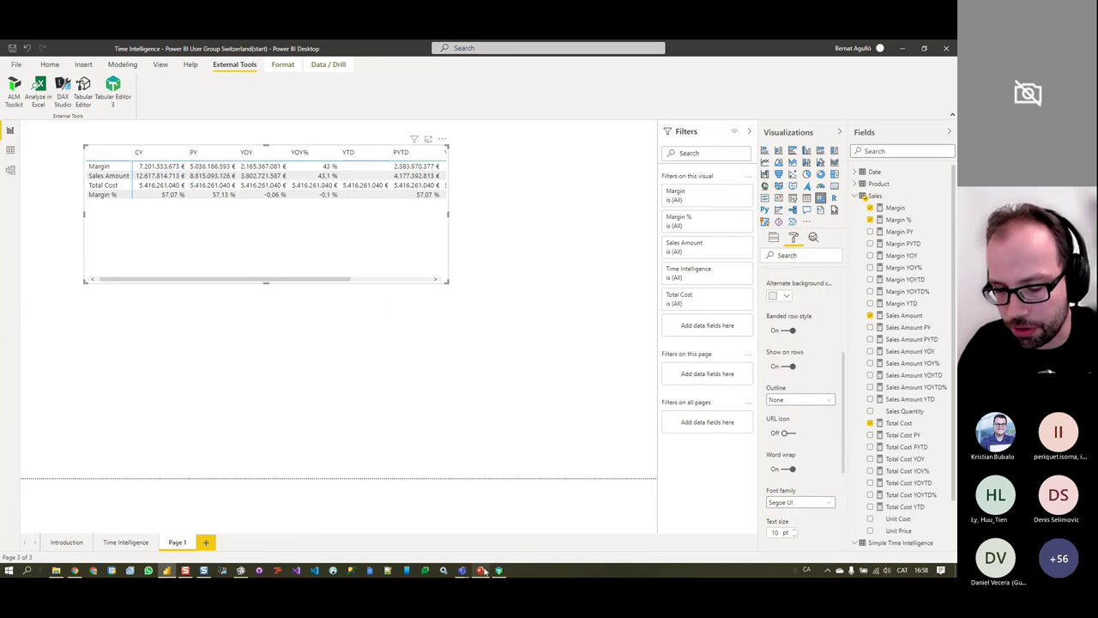
# Switch to Tabular Editor and display the format string expression of the YOY calculation item
pyautogui.moveTo(482, 570)
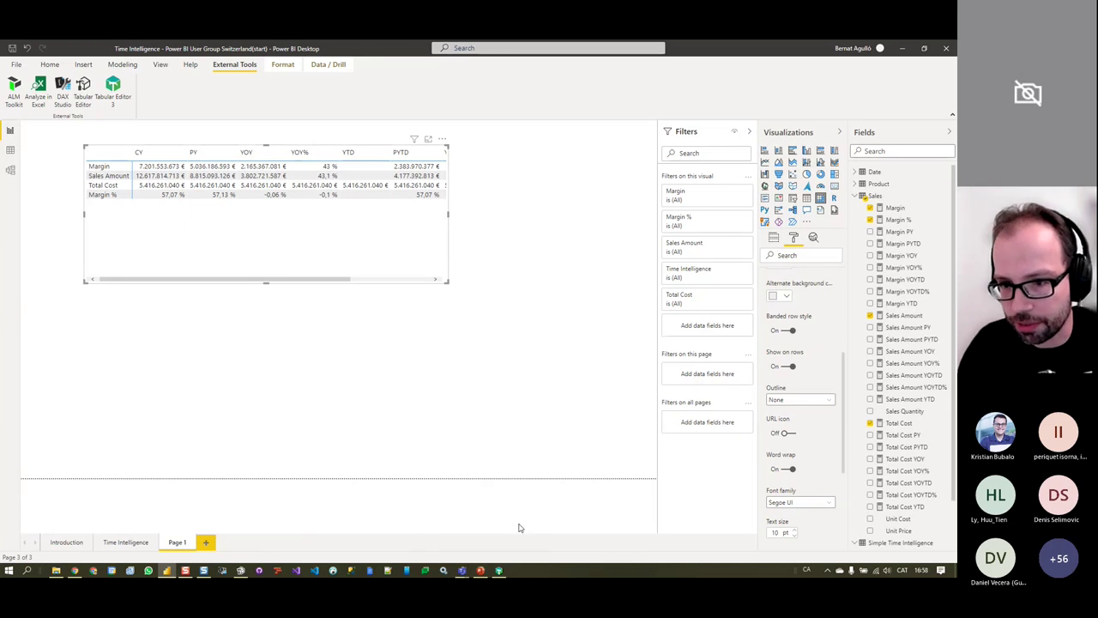
pyautogui.click(498, 571)
pyautogui.click(356, 250)
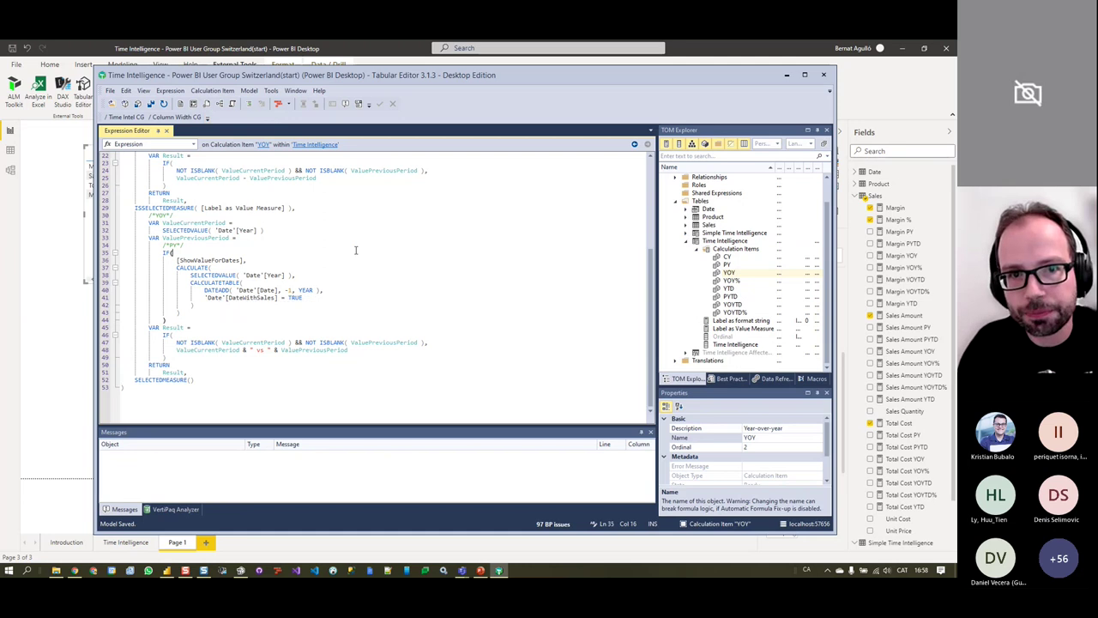
pyautogui.scroll(7, 356, 240)
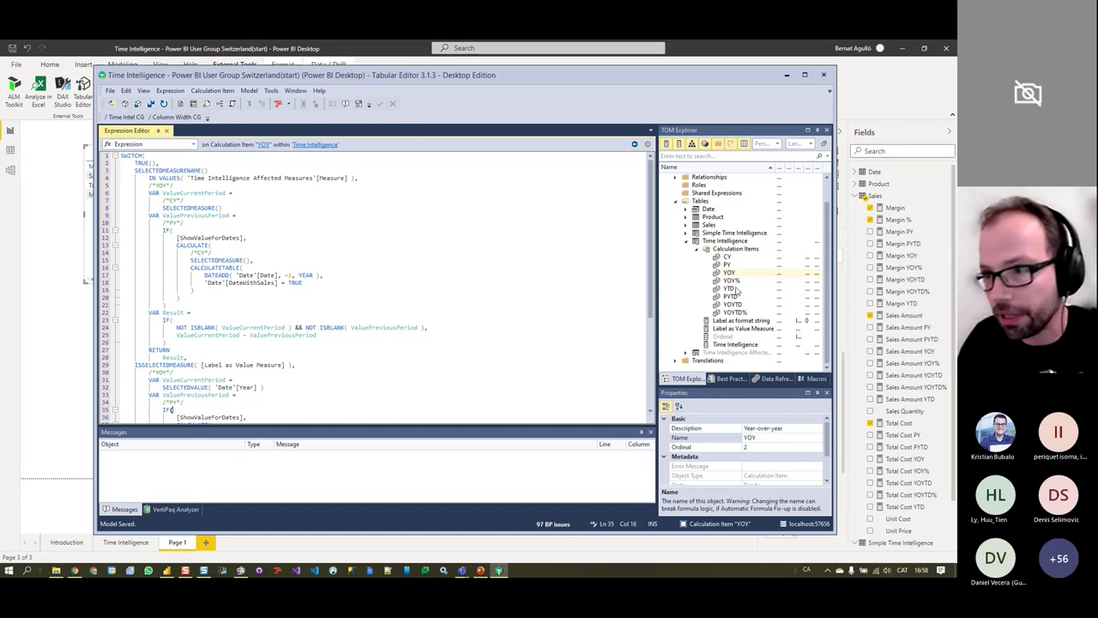
pyautogui.click(180, 145)
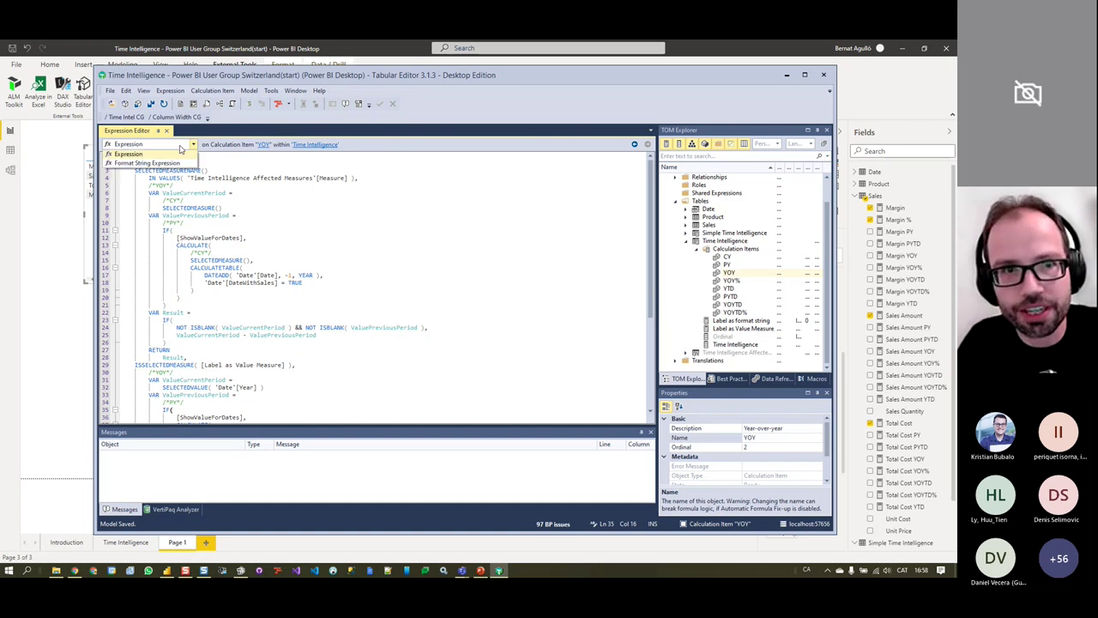
pyautogui.click(148, 162)
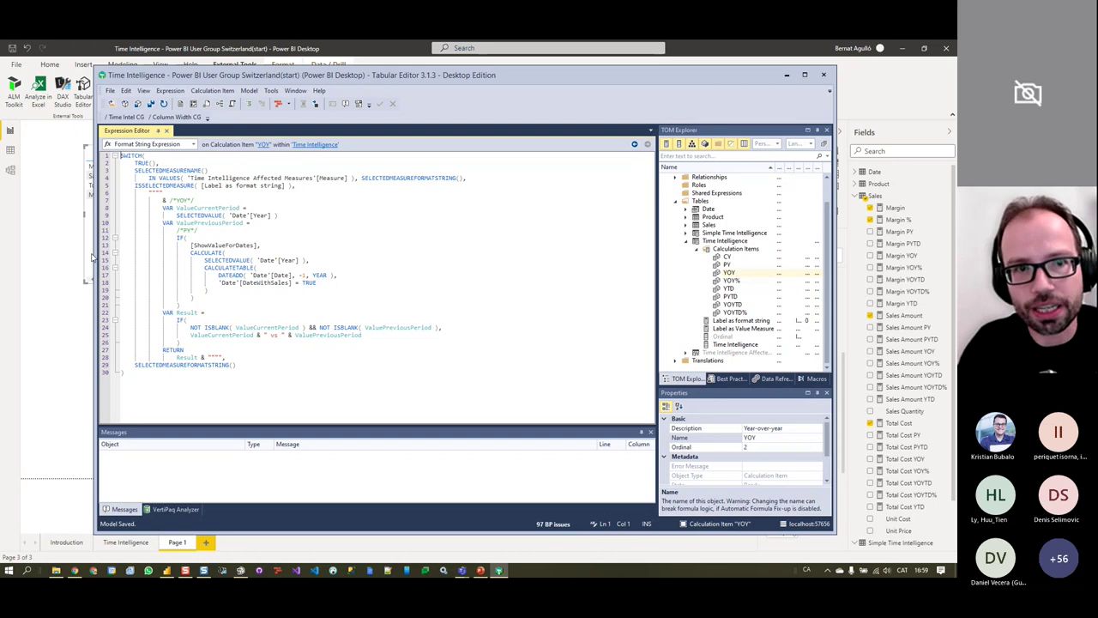
# In Power BI's data view, add "Total Cost" after "Sales Amount" in the Time Intelligence Affected Measures table formula
pyautogui.click(62, 245)
pyautogui.click(10, 149)
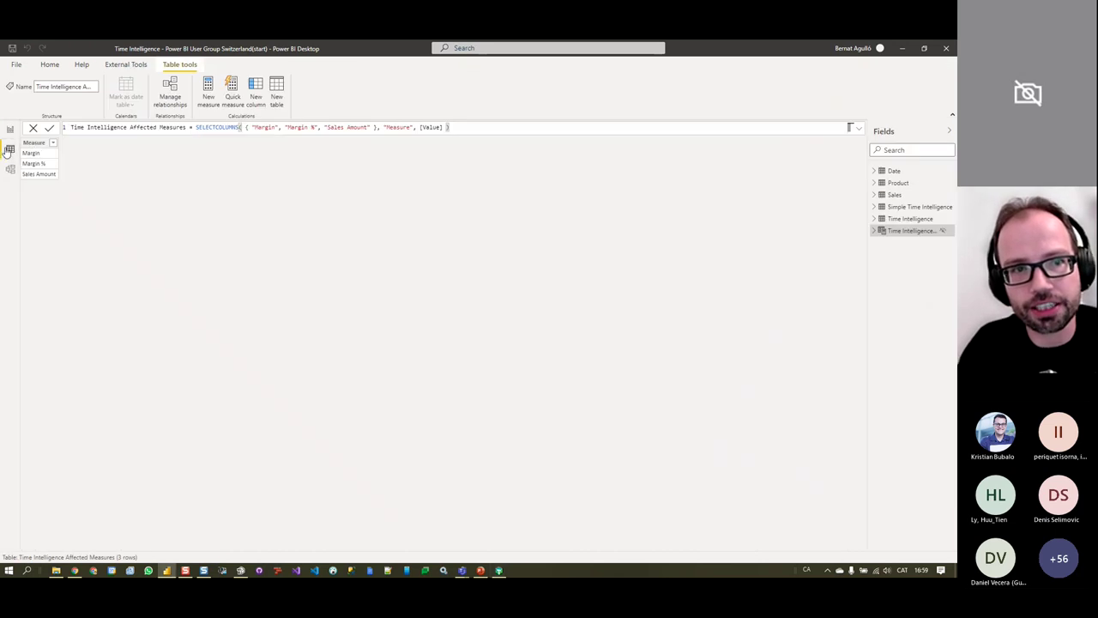
pyautogui.click(370, 127)
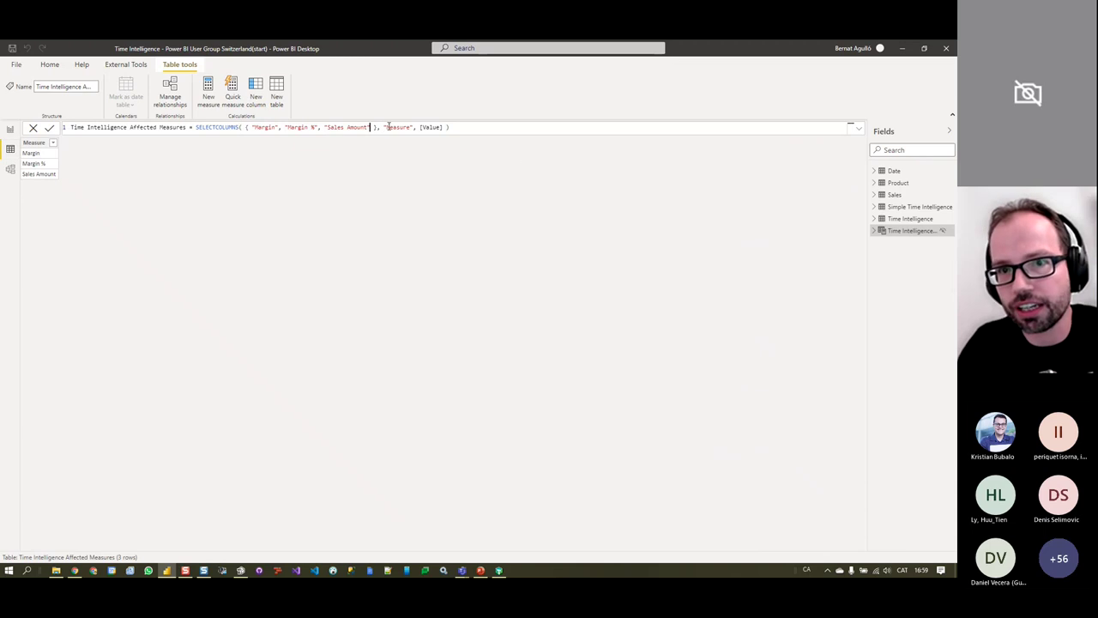
pyautogui.write(', "Total')
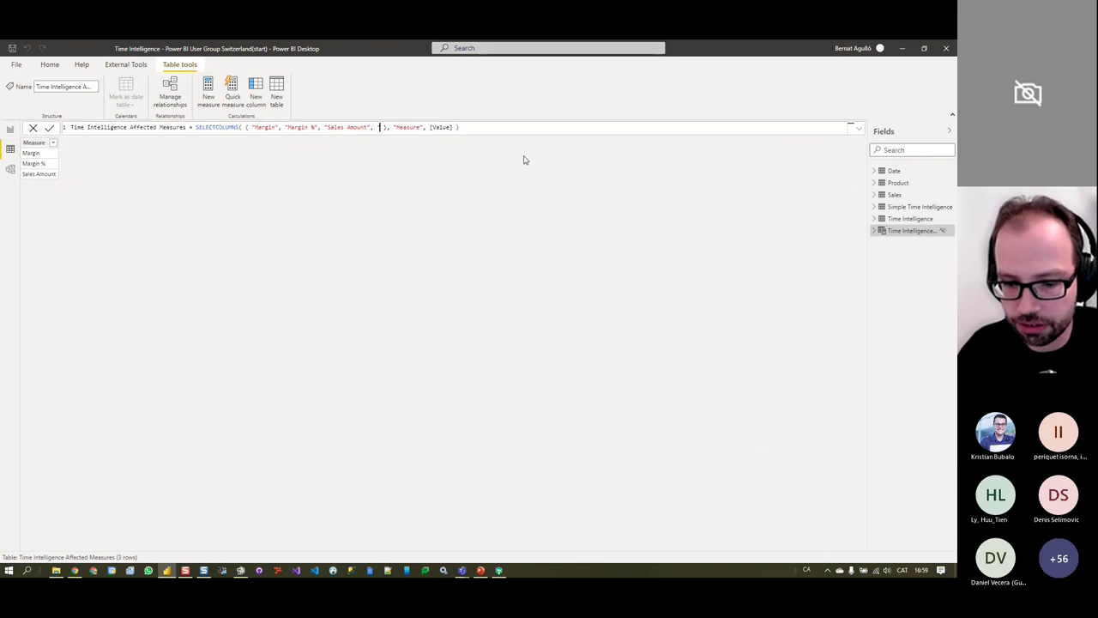
pyautogui.write('st')
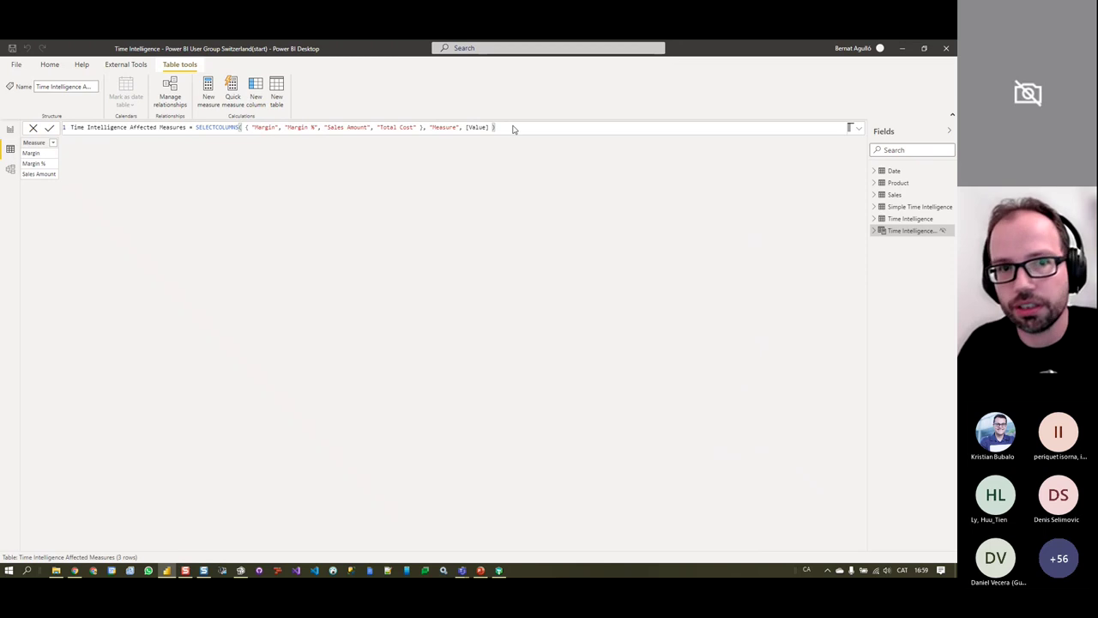
pyautogui.press('Return')
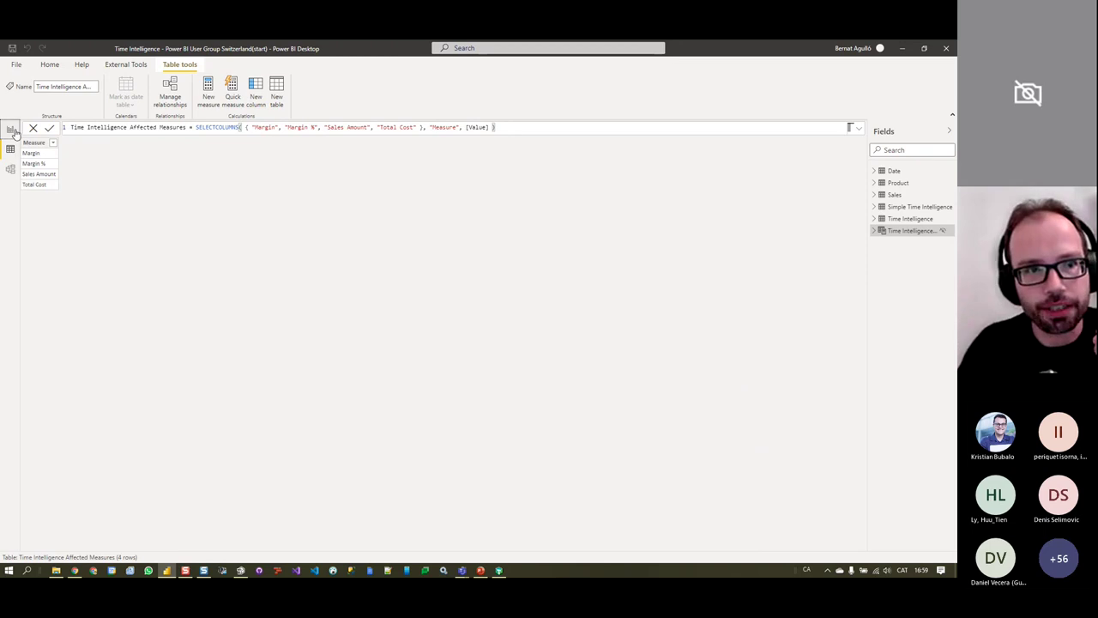
# Return to the report page and check the matrix's Total Cost row across the time intelligence columns
pyautogui.click(11, 129)
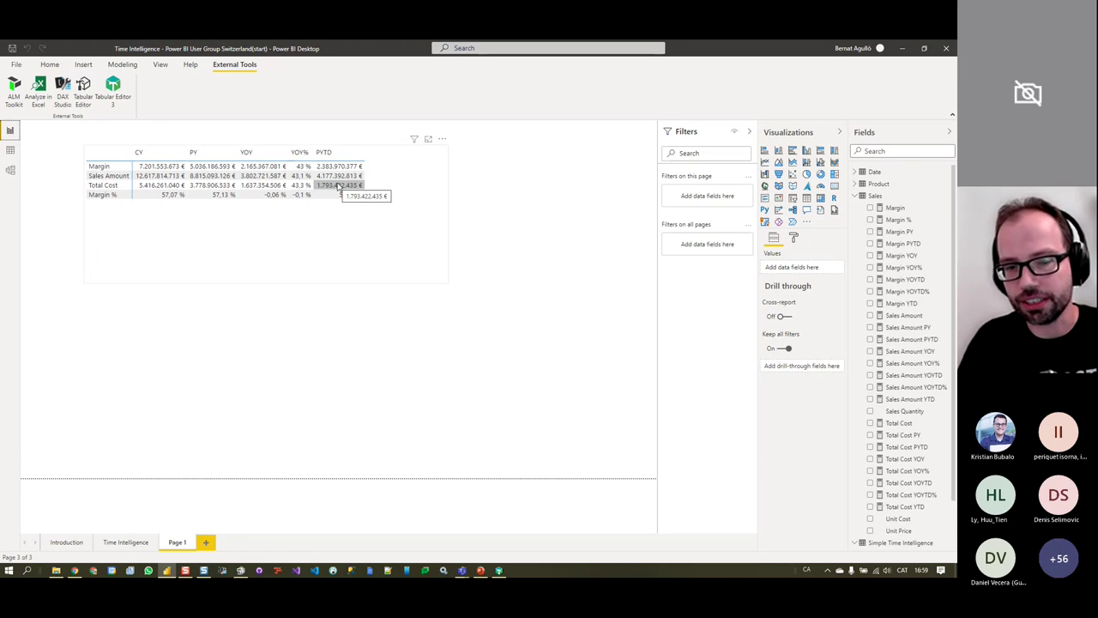
pyautogui.click(284, 262)
pyautogui.click(324, 303)
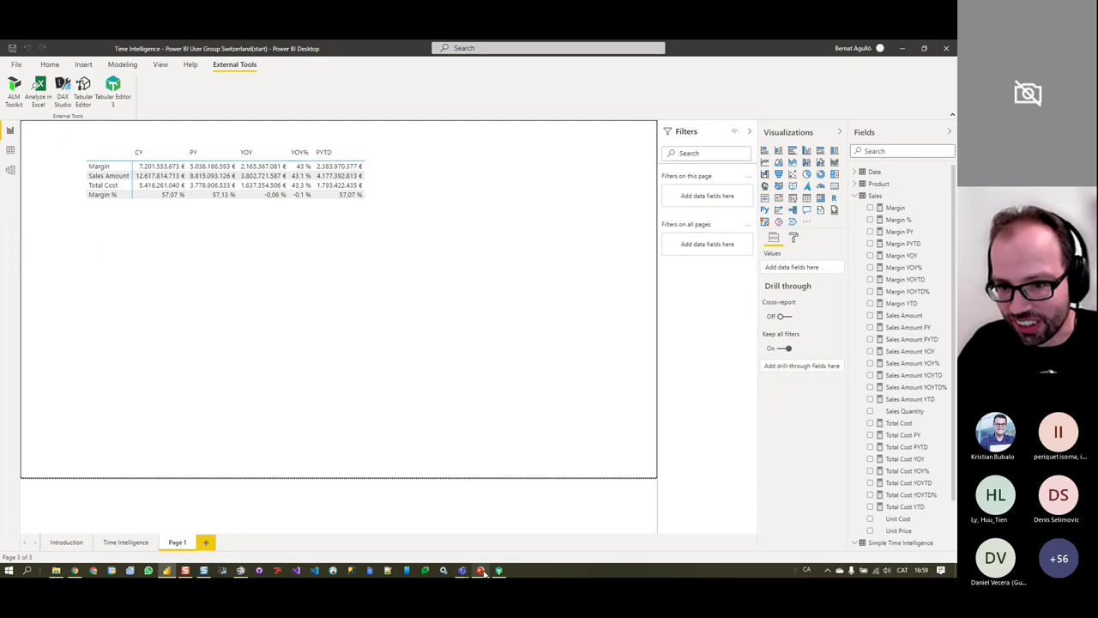
# Switch to PowerPoint and present from the Time Intelligence use case through to the slide on using more than one calculation group
pyautogui.moveTo(484, 573)
pyautogui.click(472, 526)
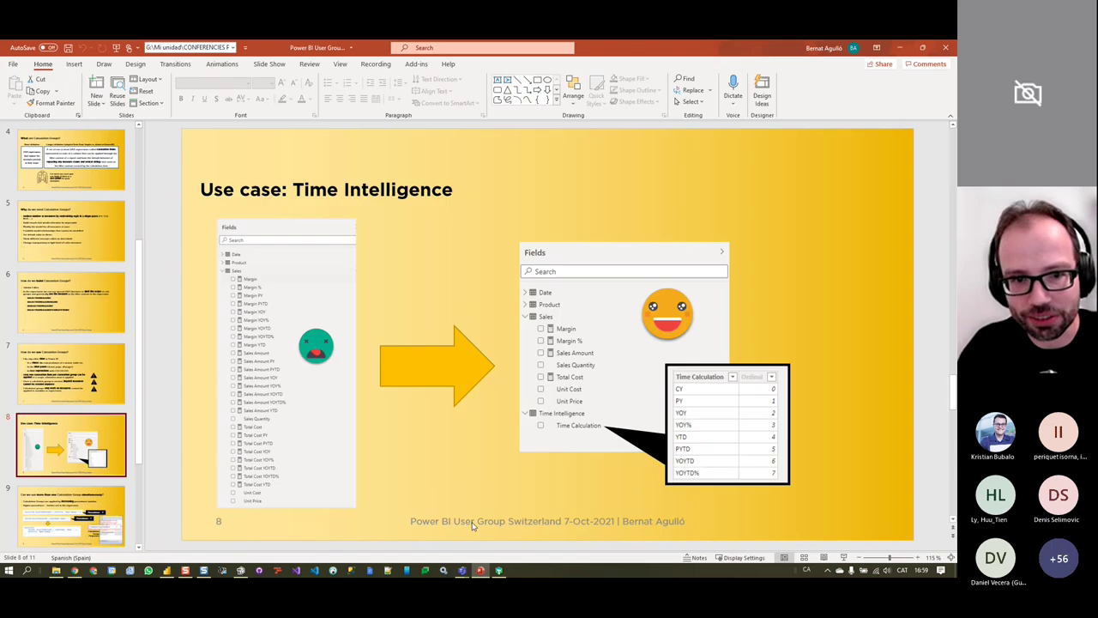
pyautogui.click(843, 559)
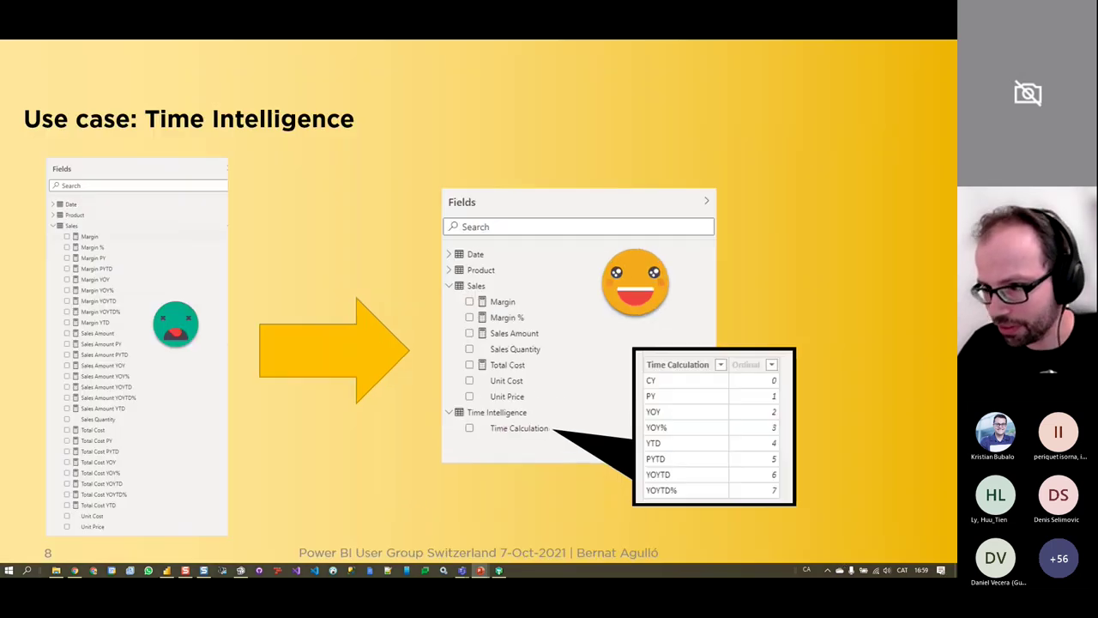
pyautogui.click(852, 417)
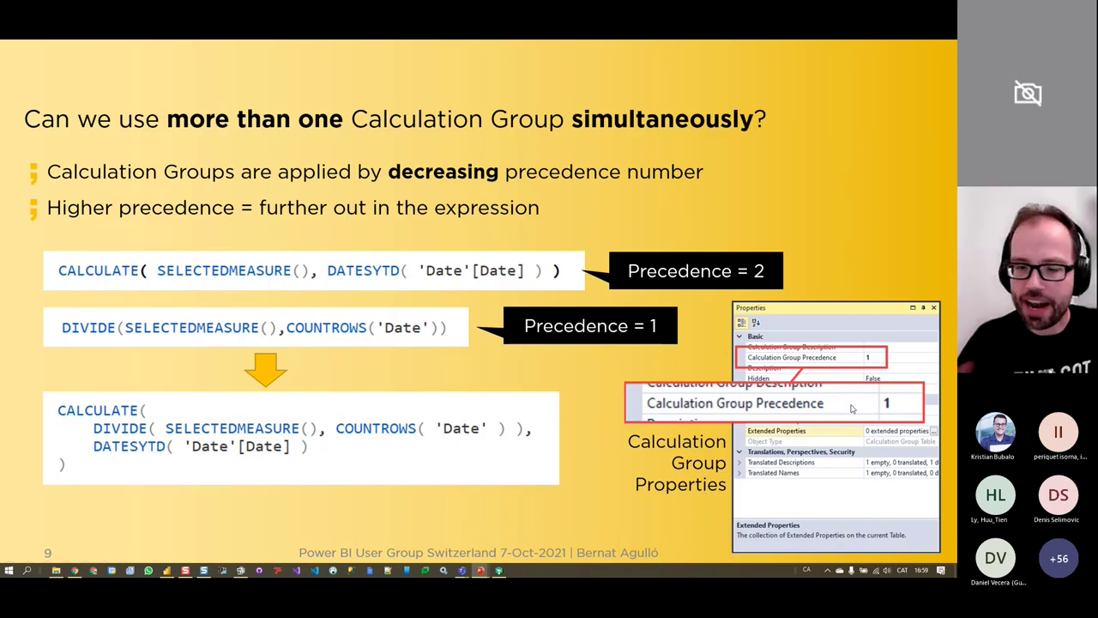
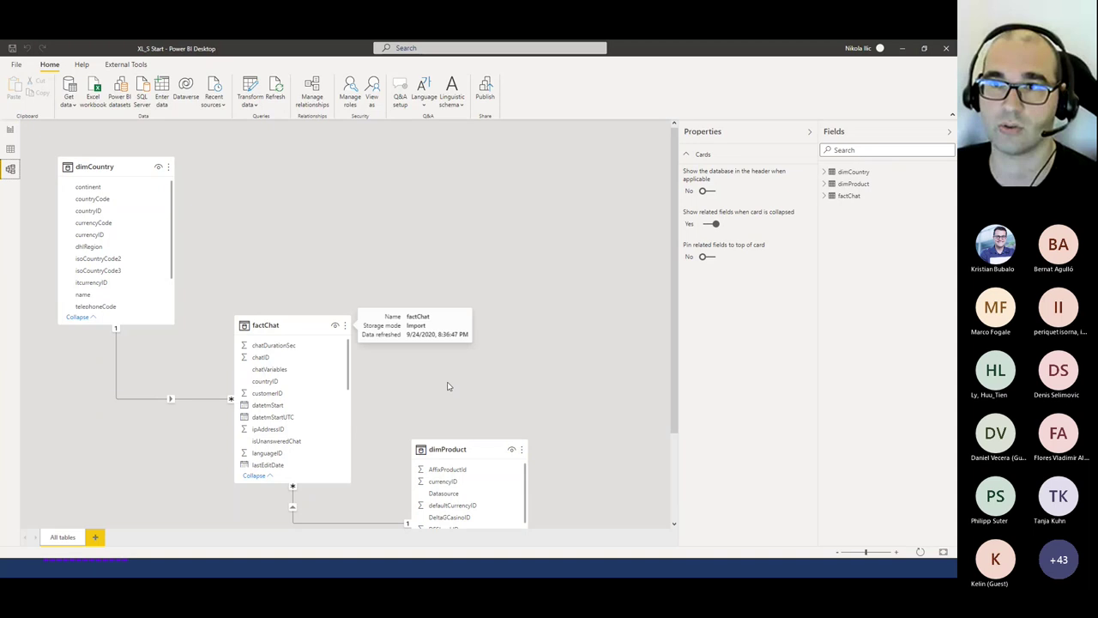
# Move the dimProduct and factChat tables up in the XL_S Start model diagram so they sit beside dimCountry
pyautogui.moveTo(478, 448); pyautogui.dragTo(490, 246)
pyautogui.moveTo(294, 327); pyautogui.dragTo(302, 206)
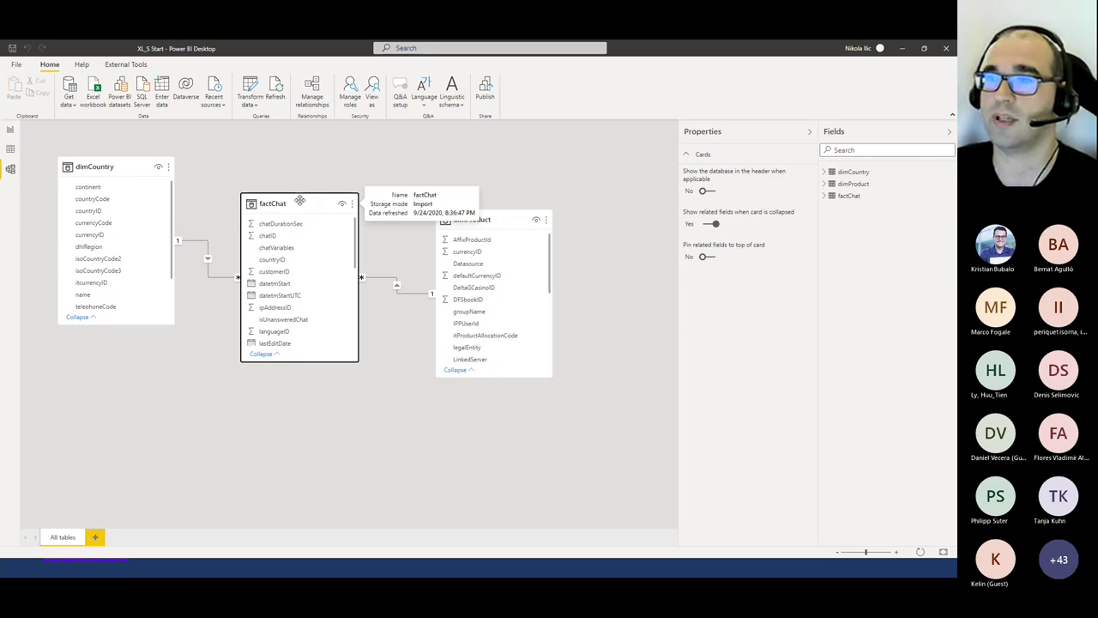
# Look through the dimCountry and factChat data, the report page's card and the model diagram, ending on the report page
pyautogui.click(11, 149)
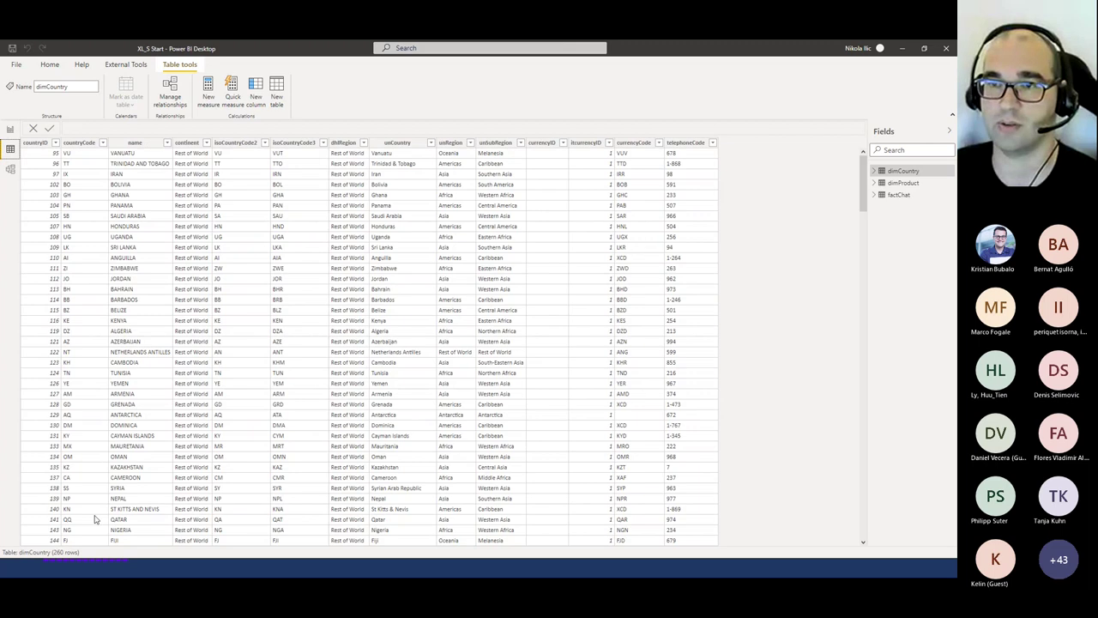
pyautogui.click(898, 195)
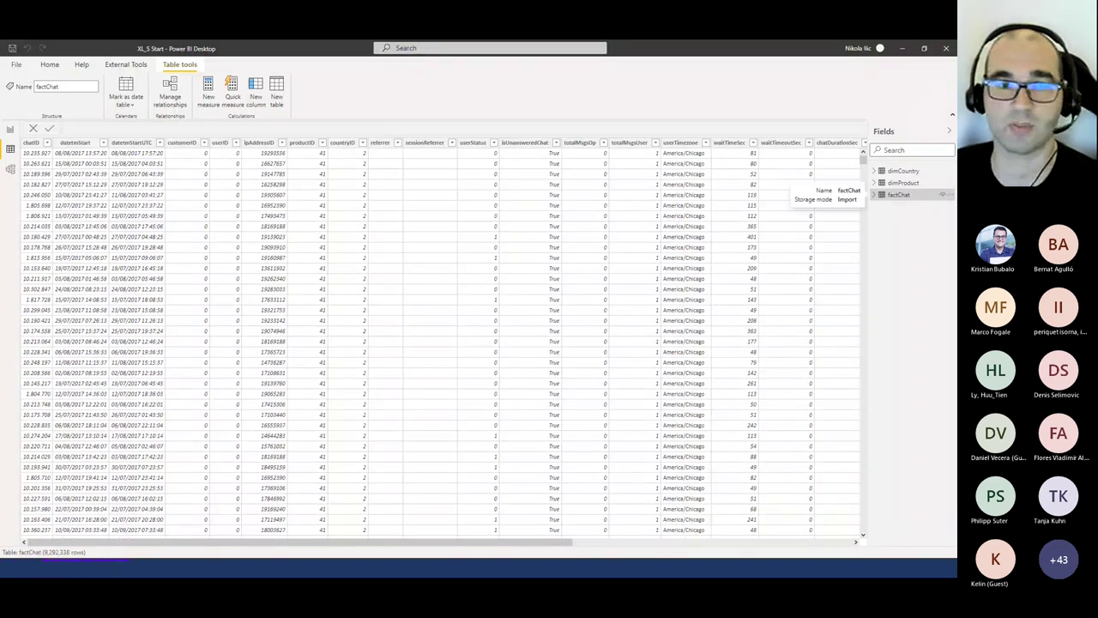
pyautogui.click(11, 130)
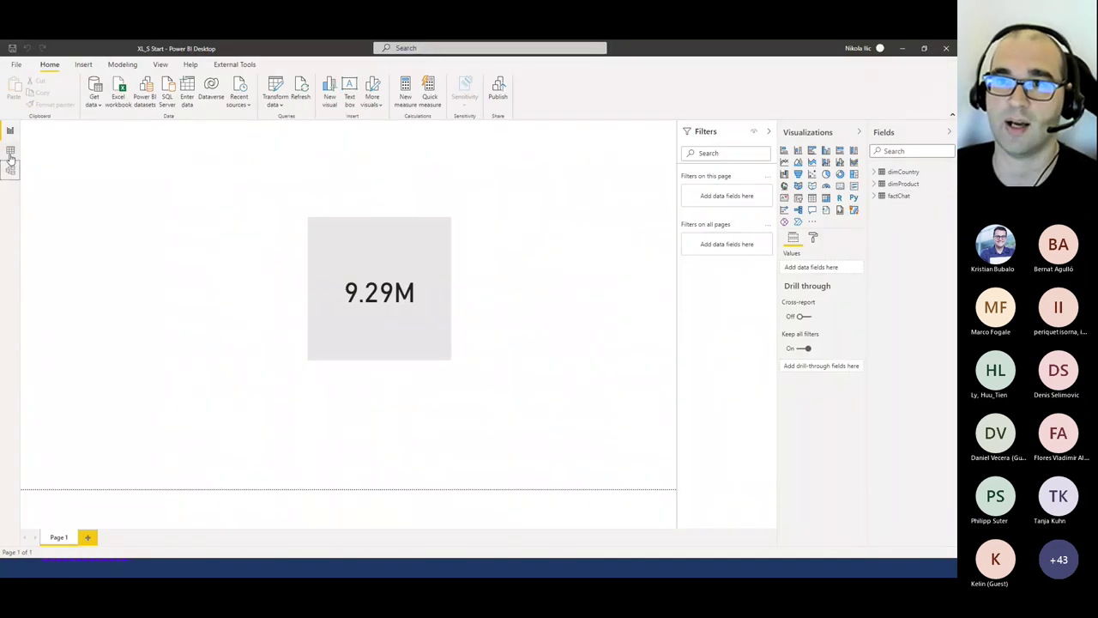
pyautogui.click(10, 170)
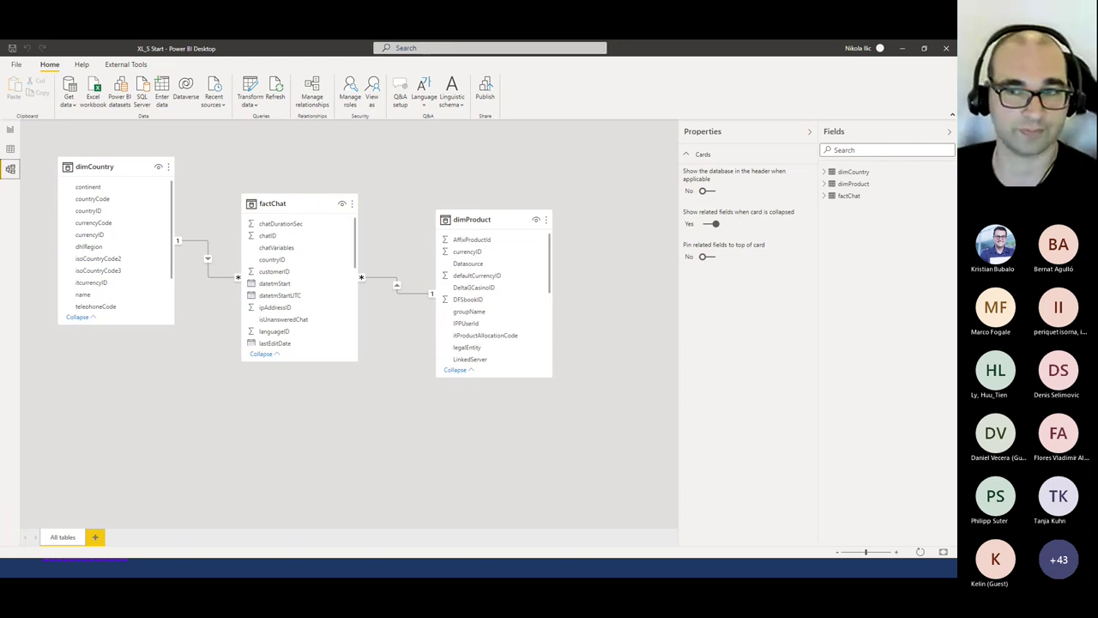
pyautogui.click(10, 130)
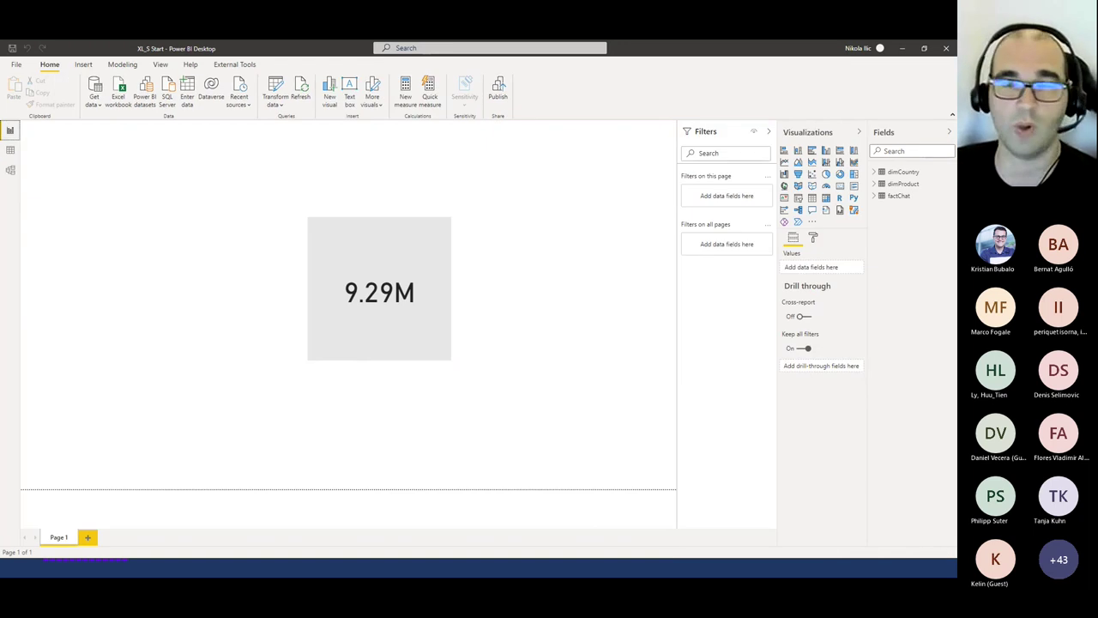
# Open the model in DAX Studio, enlarge the output area, widen the metadata list and inspect its tables up close
pyautogui.click(233, 66)
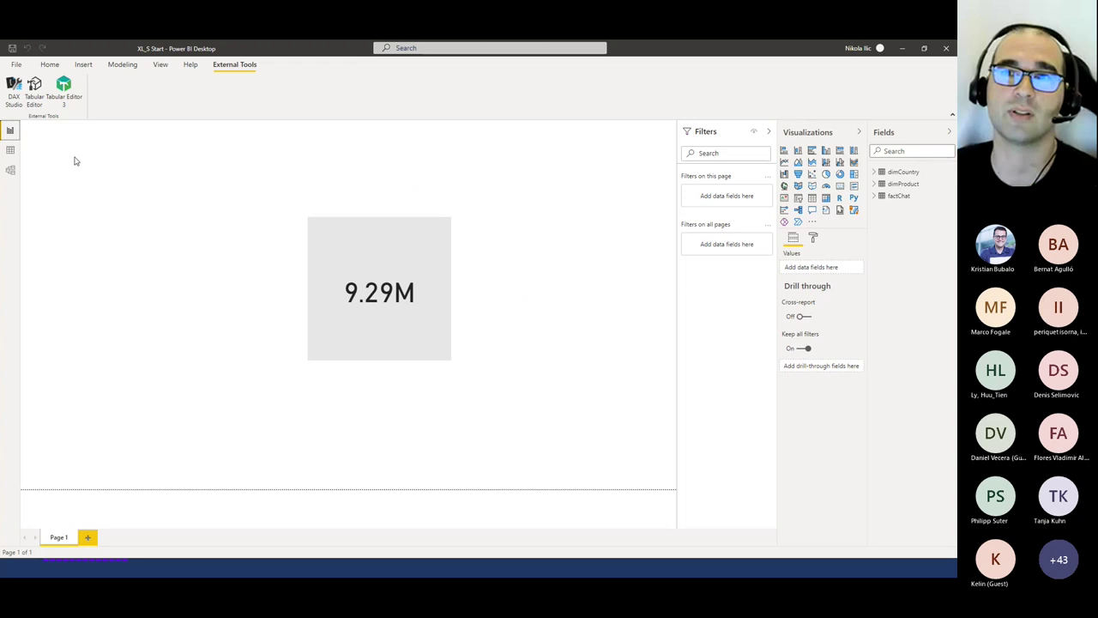
pyautogui.click(13, 92)
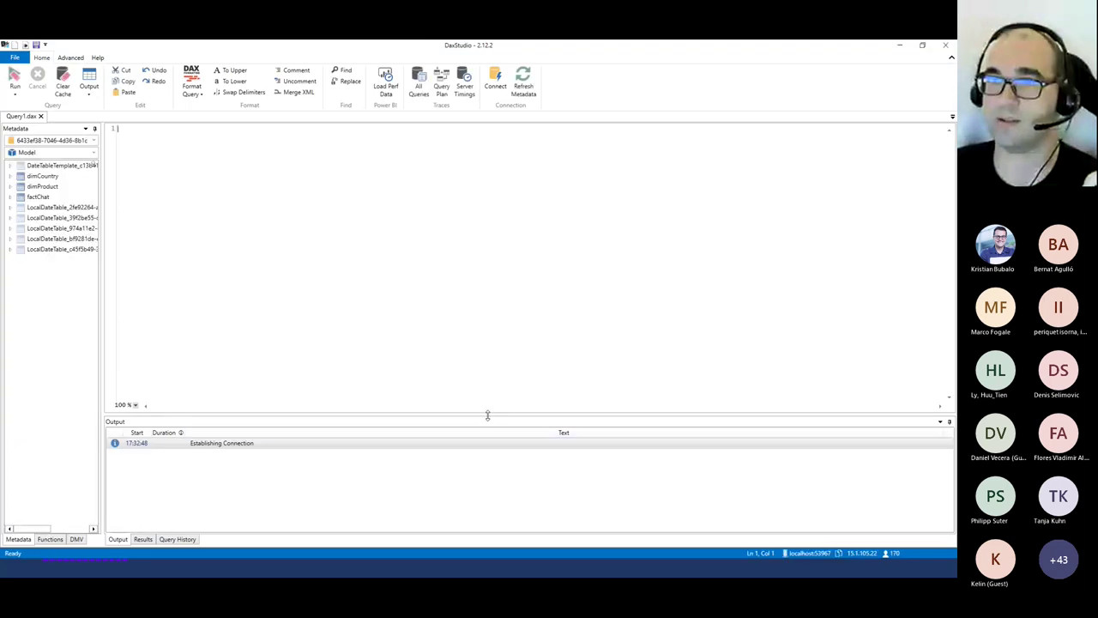
pyautogui.moveTo(485, 414); pyautogui.dragTo(474, 289)
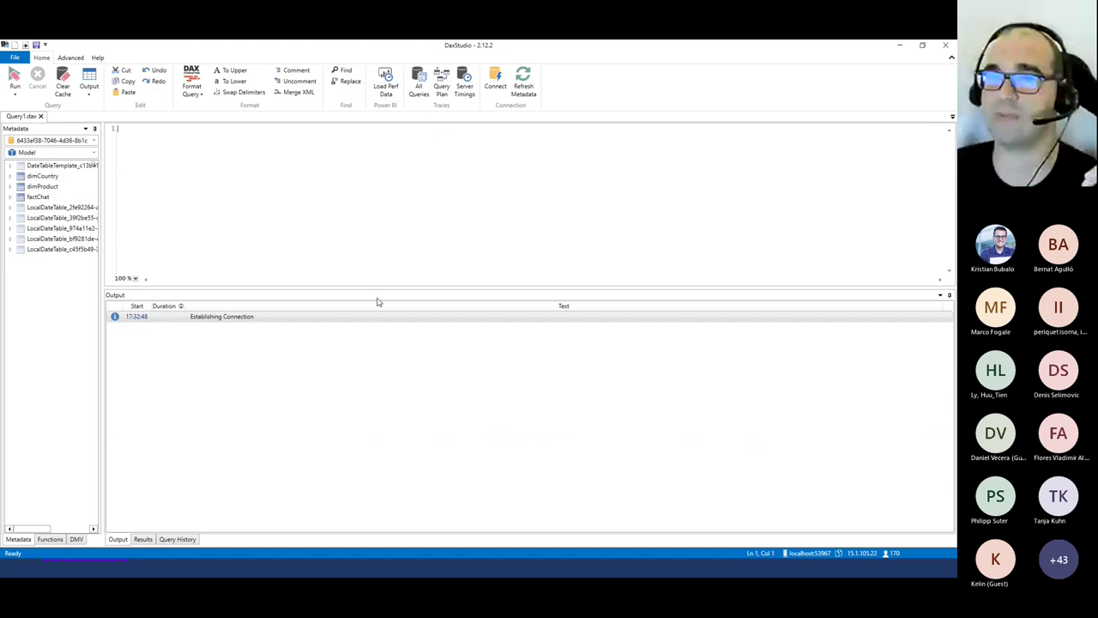
pyautogui.moveTo(101, 196); pyautogui.dragTo(155, 199)
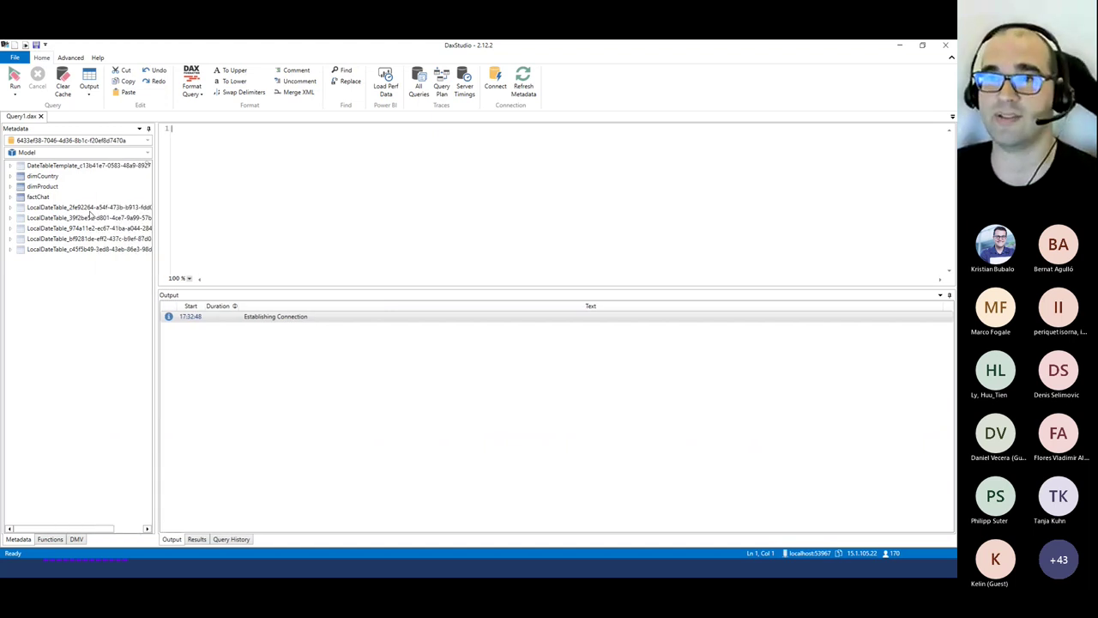
pyautogui.moveTo(21, 159)
pyautogui.mouseDown()
pyautogui.moveTo(151, 163)
pyautogui.moveTo(160, 181)
pyautogui.mouseUp()
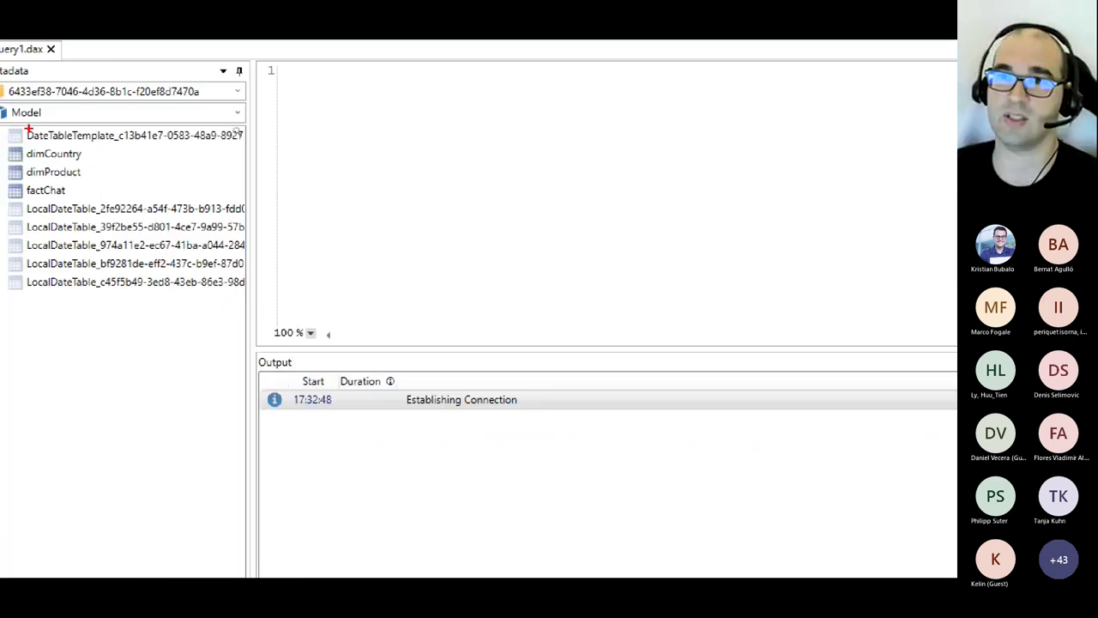
pyautogui.moveTo(256, 163)
pyautogui.mouseDown()
pyautogui.moveTo(199, 319)
pyautogui.moveTo(2, 305)
pyautogui.moveTo(10, 124)
pyautogui.mouseUp()
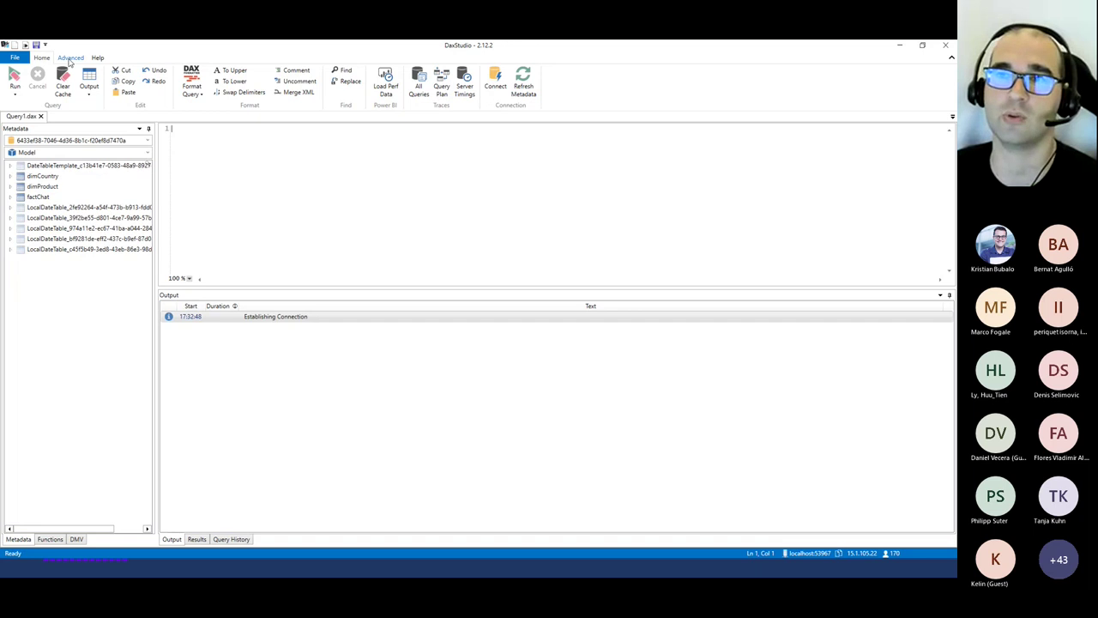
# Show the model's VertiPaq Analyzer metrics, enlarge the metrics area and widen the table columns to read full names and sizes
pyautogui.click(72, 58)
pyautogui.click(75, 84)
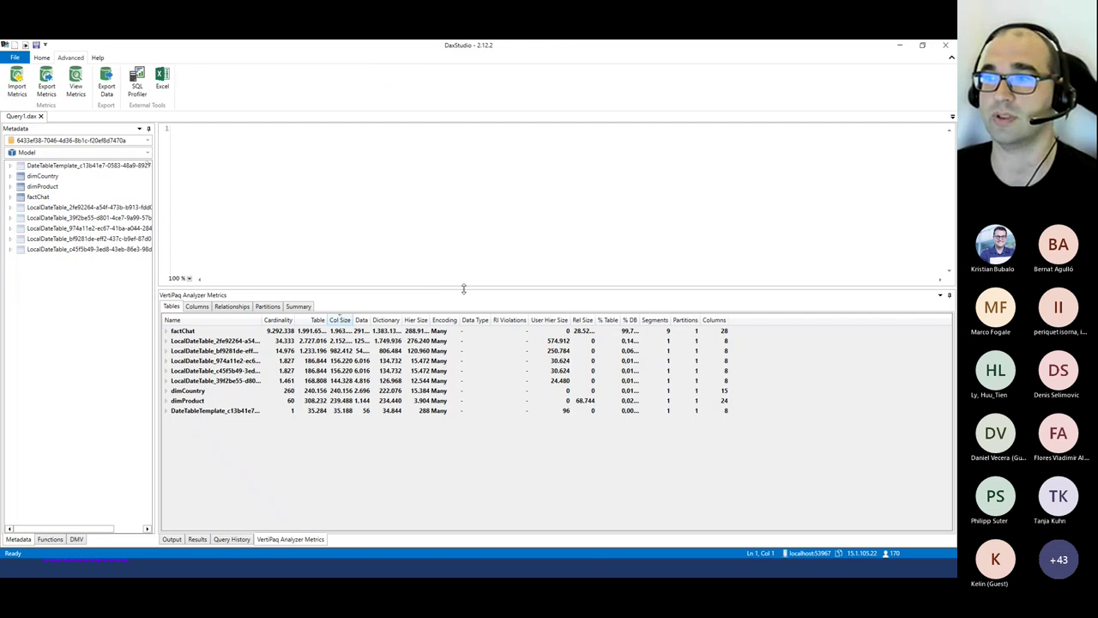
pyautogui.moveTo(464, 289); pyautogui.dragTo(467, 246)
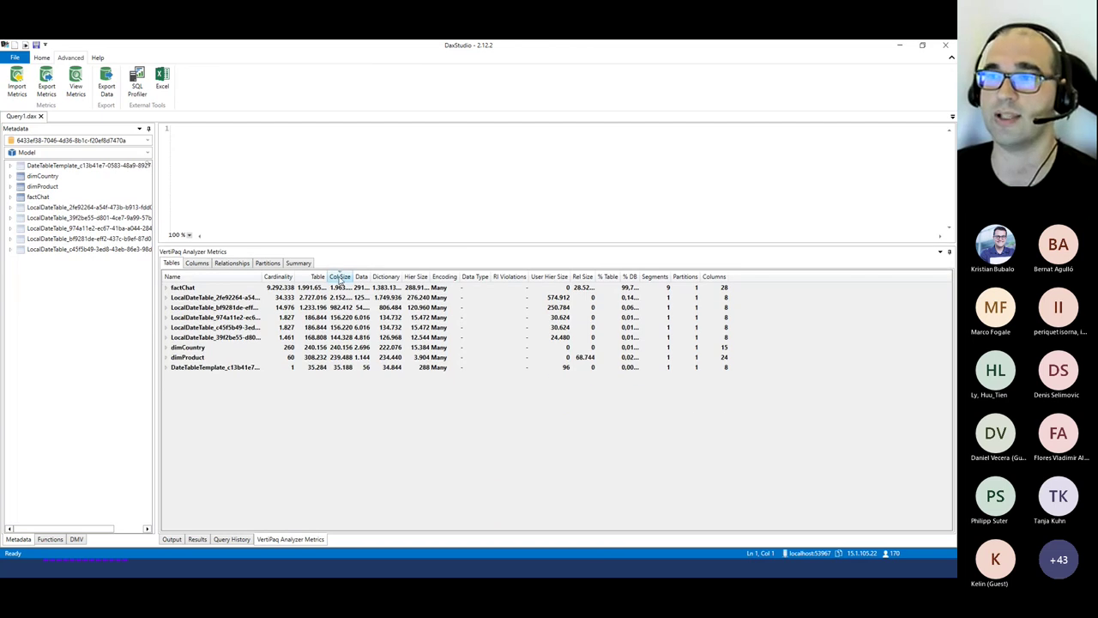
pyautogui.moveTo(300, 275); pyautogui.dragTo(546, 275)
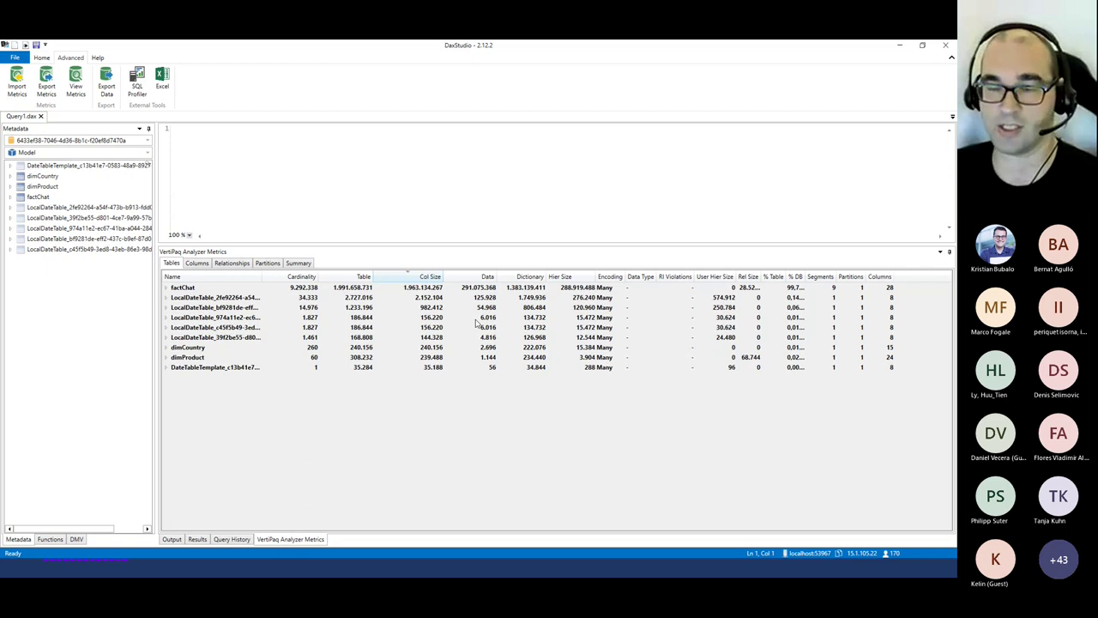
pyautogui.moveTo(167, 280); pyautogui.dragTo(170, 281)
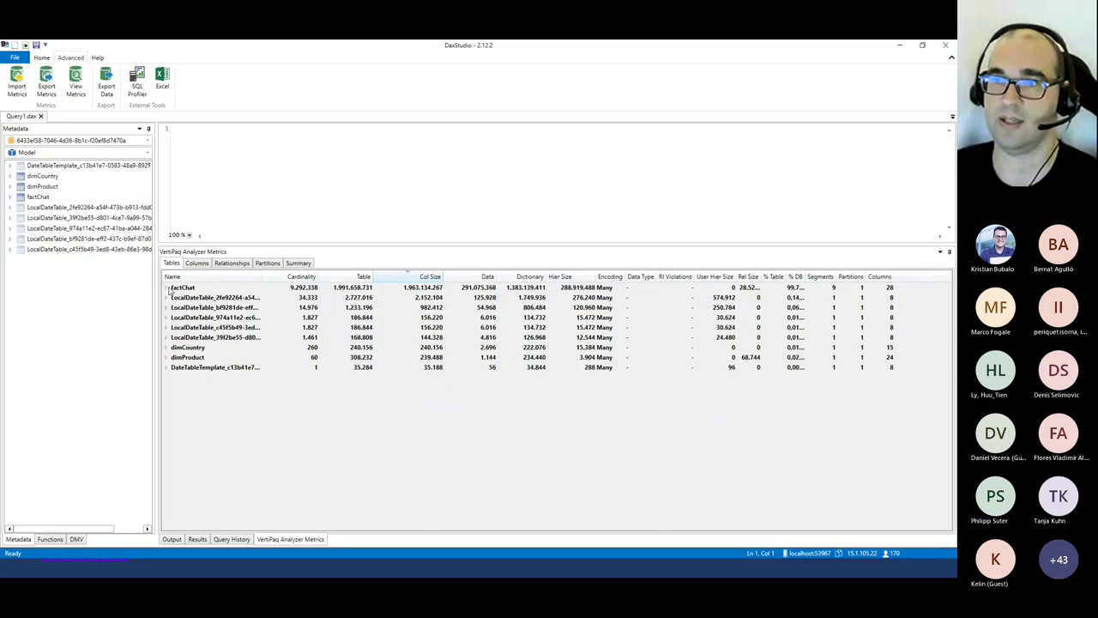
pyautogui.click(169, 290)
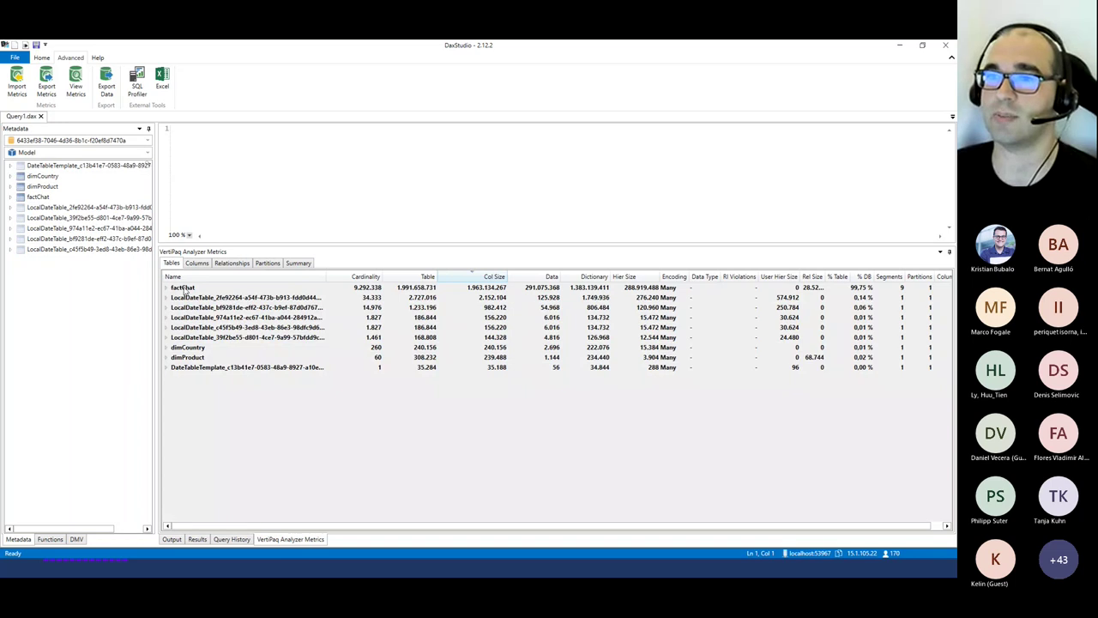
# Expand factChat in the table metrics and enlarge the metrics area to examine the cardinality and size of its columns
pyautogui.click(166, 287)
pyautogui.scroll(-1, 399, 322)
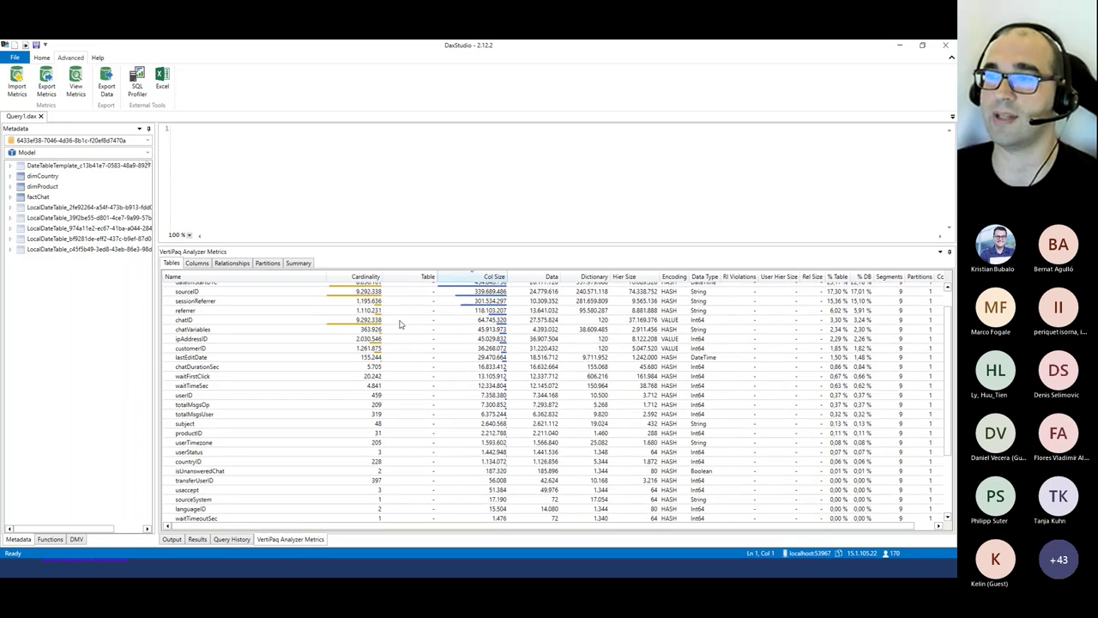
pyautogui.scroll(1, 399, 321)
pyautogui.moveTo(579, 245); pyautogui.dragTo(578, 178)
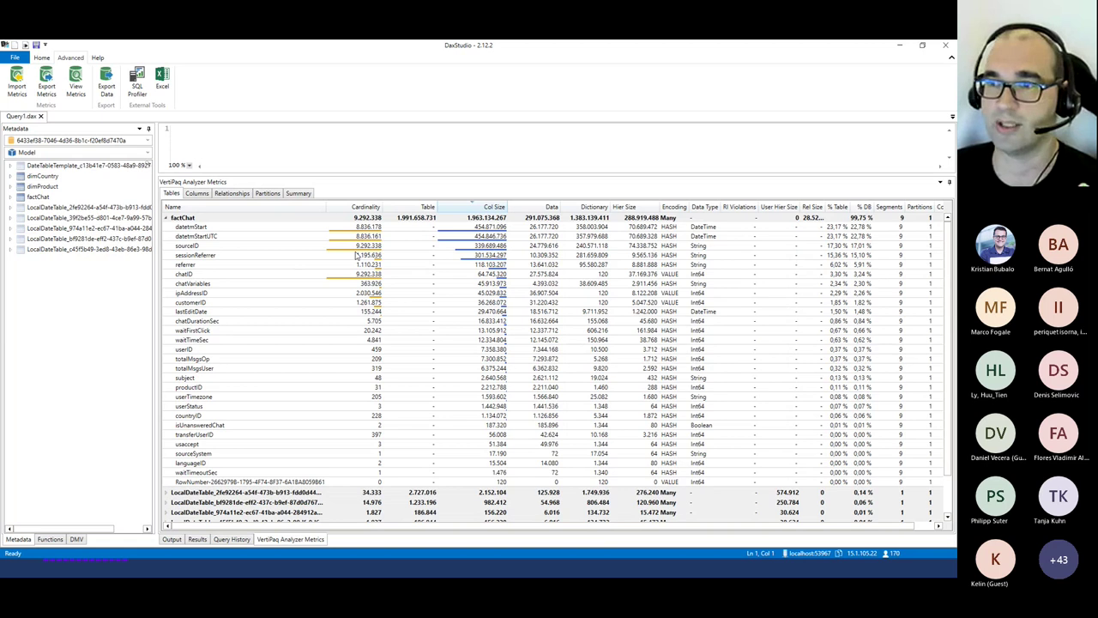
# Show the metrics summary, circle the model's total size in a close-up view and return to the table metrics
pyautogui.click(298, 193)
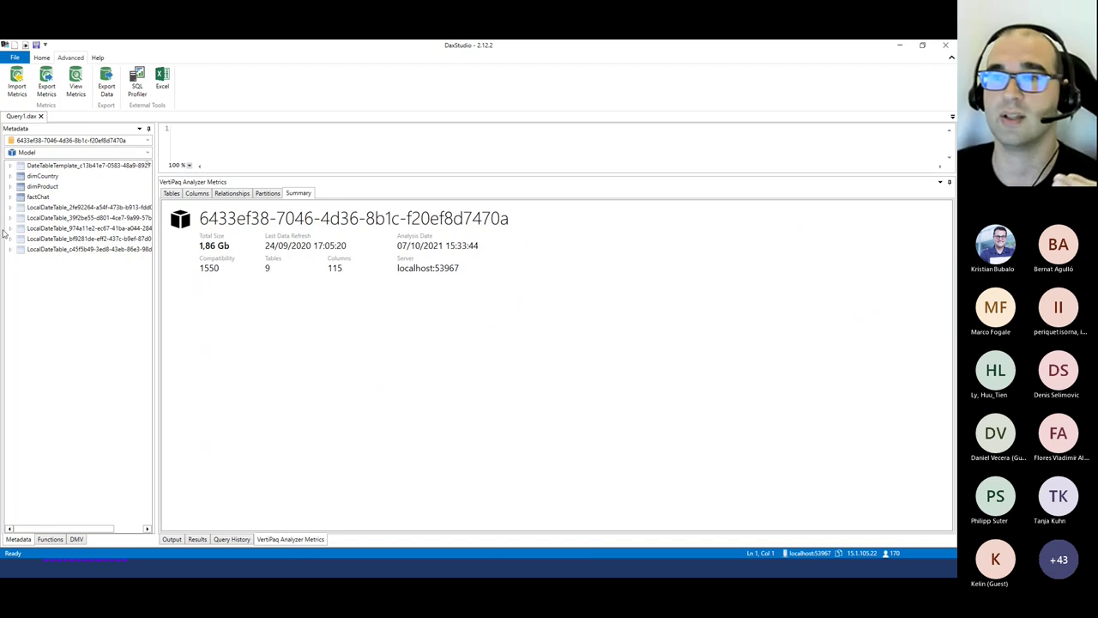
pyautogui.moveTo(229, 253)
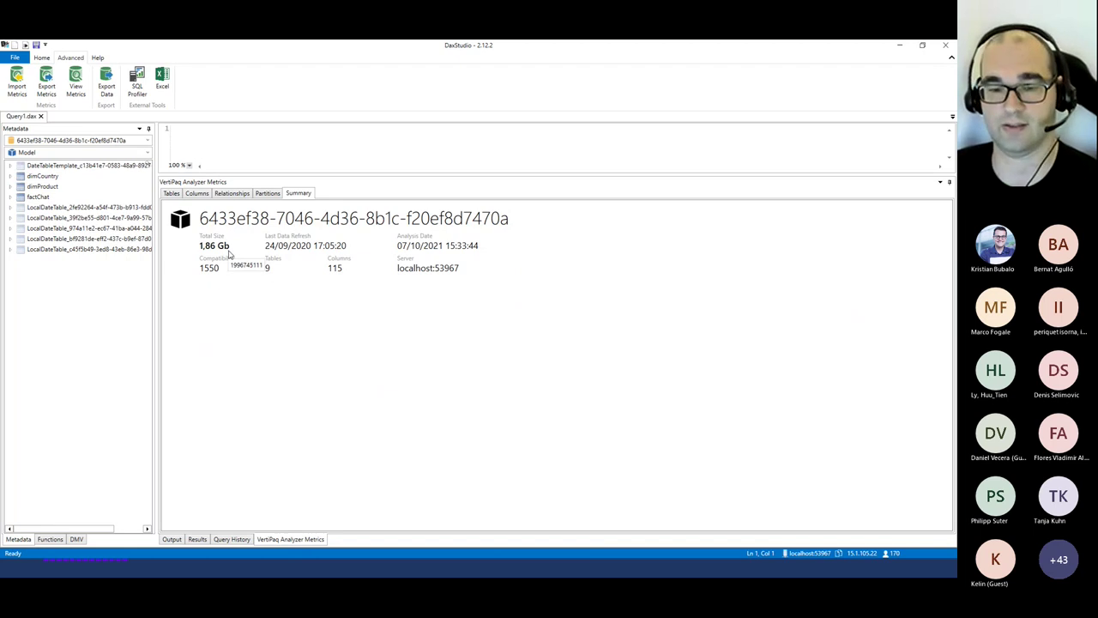
pyautogui.hotkey('ctrl', '1')
pyautogui.moveTo(193, 230)
pyautogui.mouseDown()
pyautogui.moveTo(158, 230)
pyautogui.moveTo(157, 251)
pyautogui.moveTo(251, 249)
pyautogui.moveTo(247, 225)
pyautogui.moveTo(158, 220)
pyautogui.mouseUp()
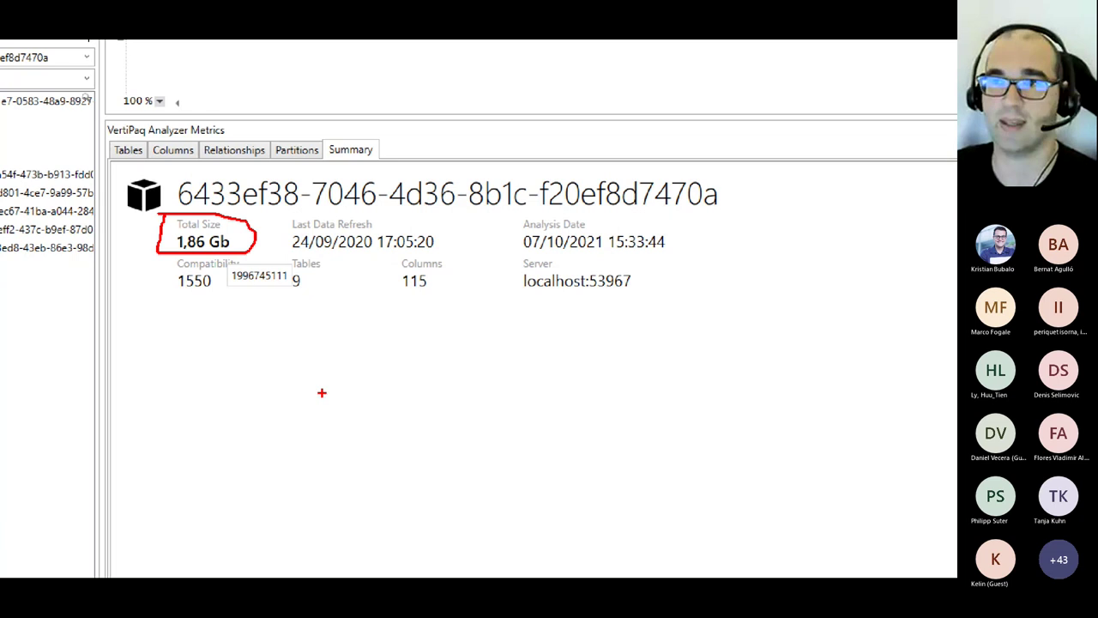
pyautogui.press('Escape')
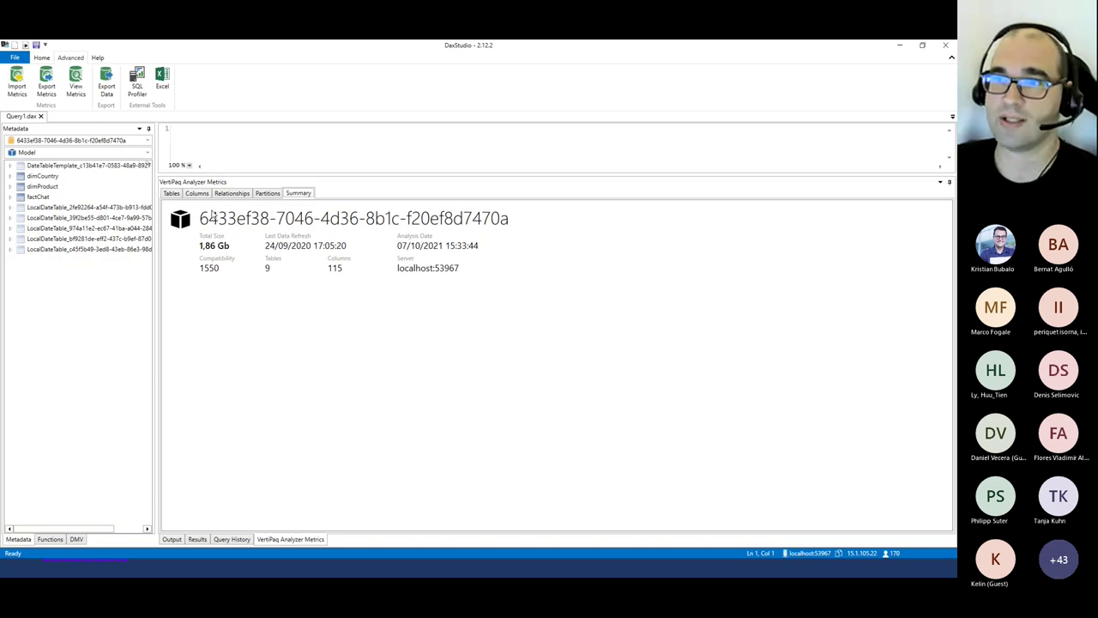
pyautogui.click(173, 193)
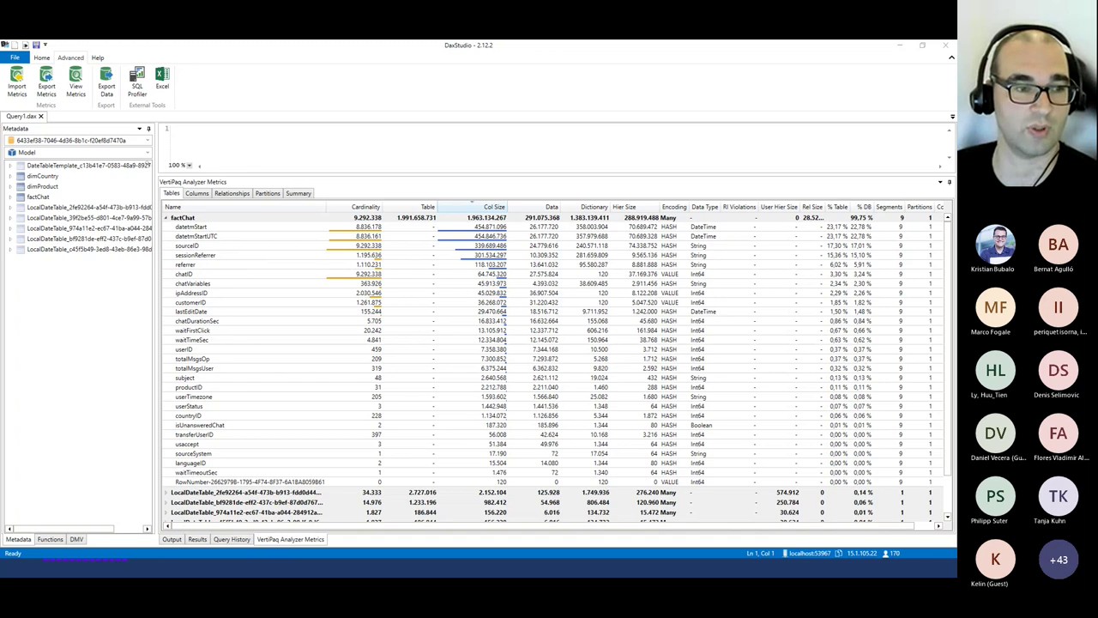
# Switch to Power BI Desktop and open the factChat query in the Power Query Editor
pyautogui.hotkey('alt', 'Tab')
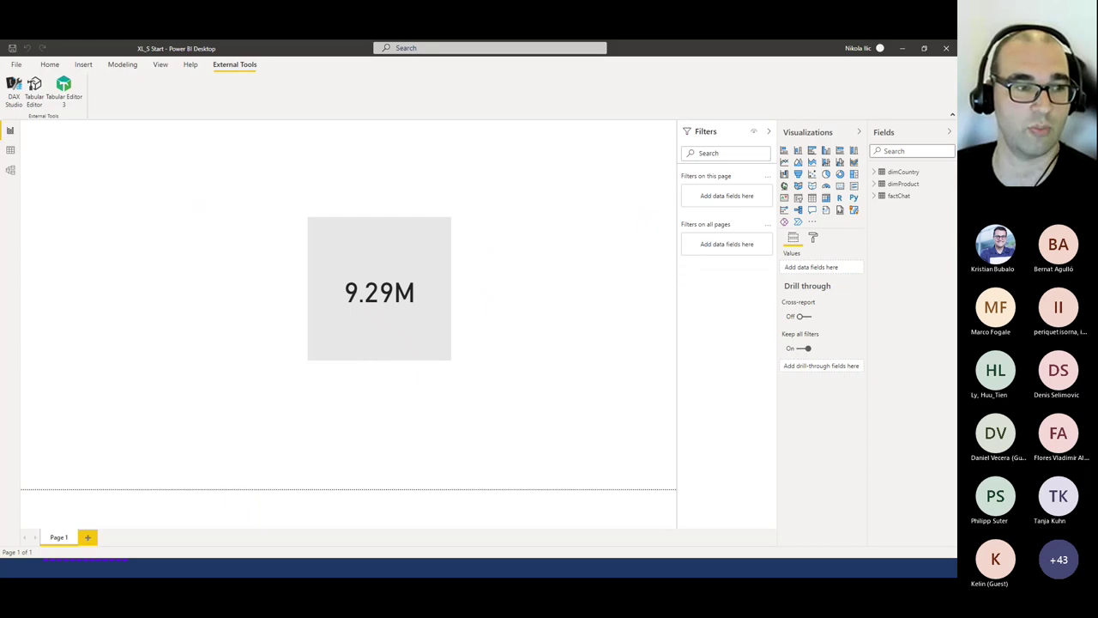
pyautogui.click(16, 65)
pyautogui.press('Escape')
pyautogui.click(41, 67)
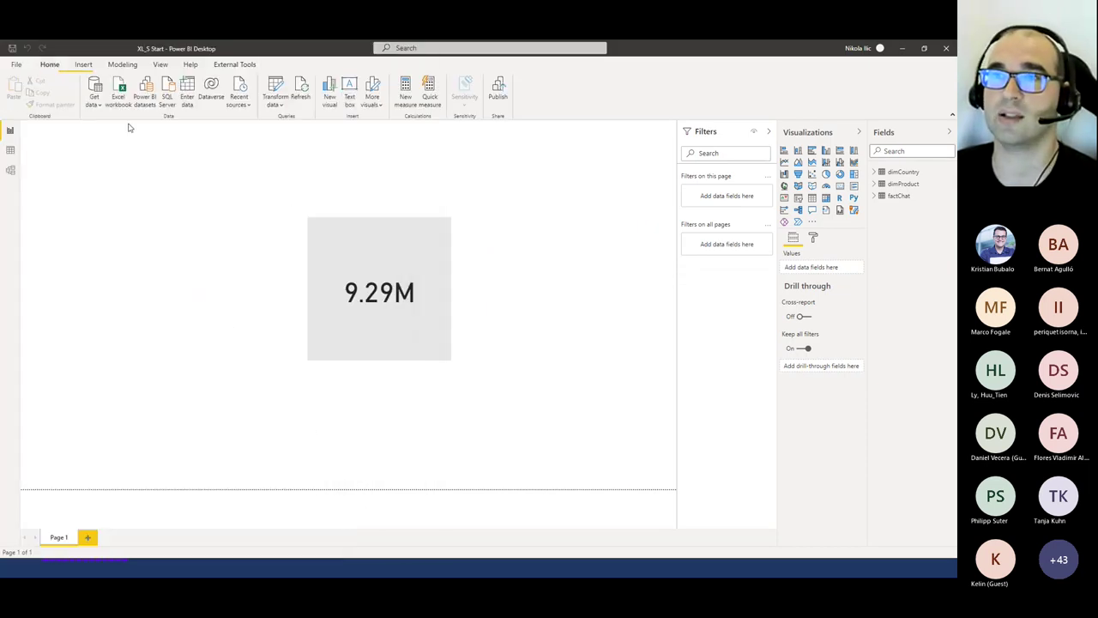
pyautogui.click(293, 103)
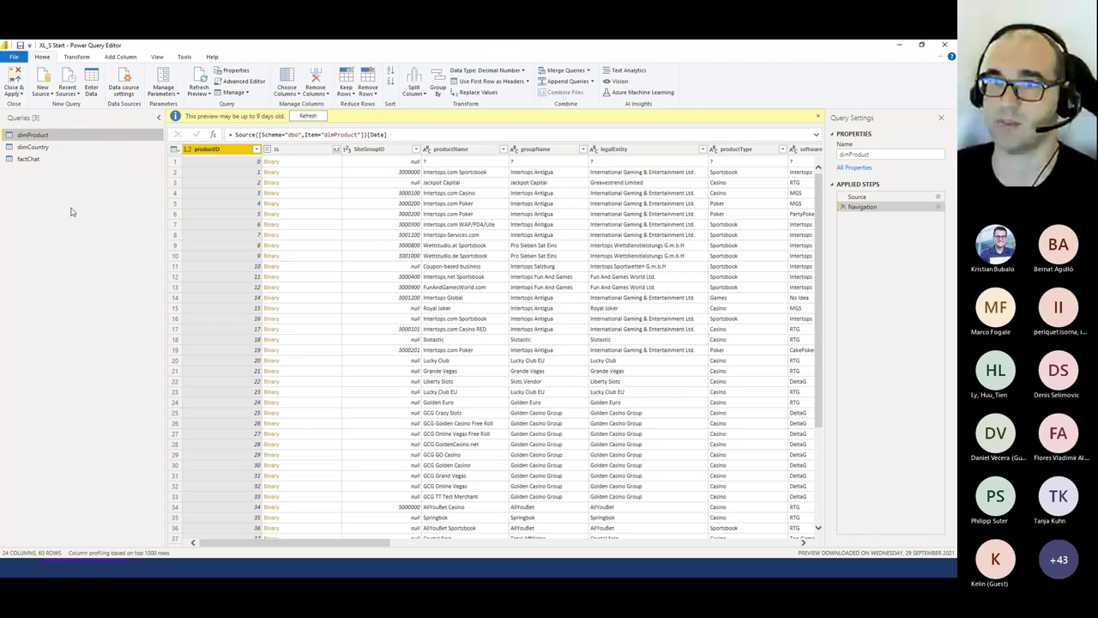
pyautogui.click(31, 159)
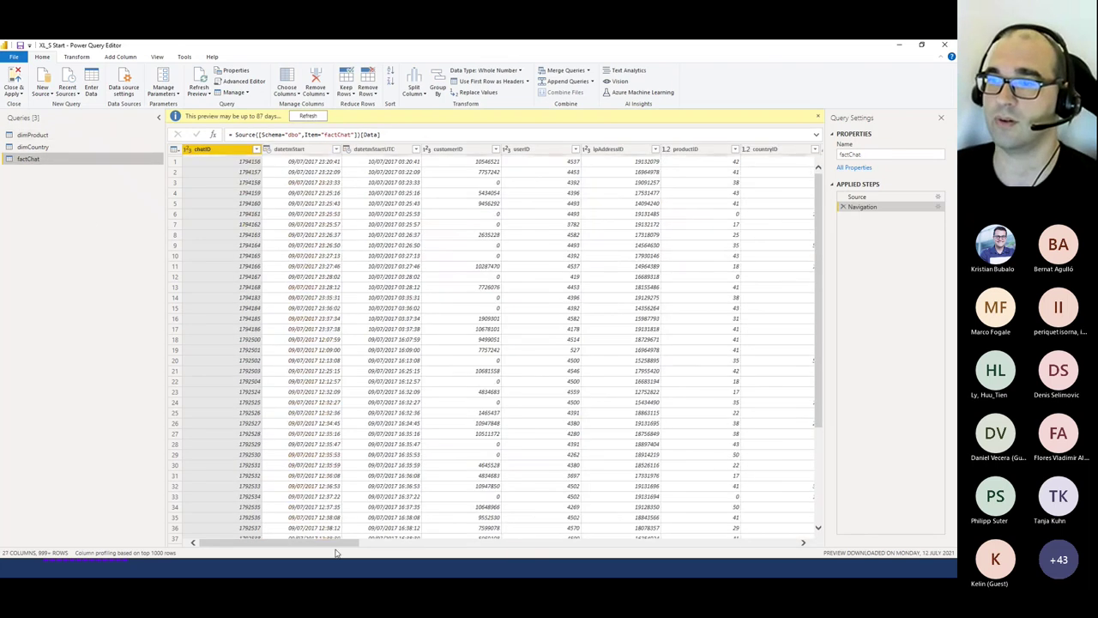
# Remove the sourceID column from the factChat query and apply the change to the model
pyautogui.moveTo(333, 544); pyautogui.dragTo(655, 557)
pyautogui.click(592, 155)
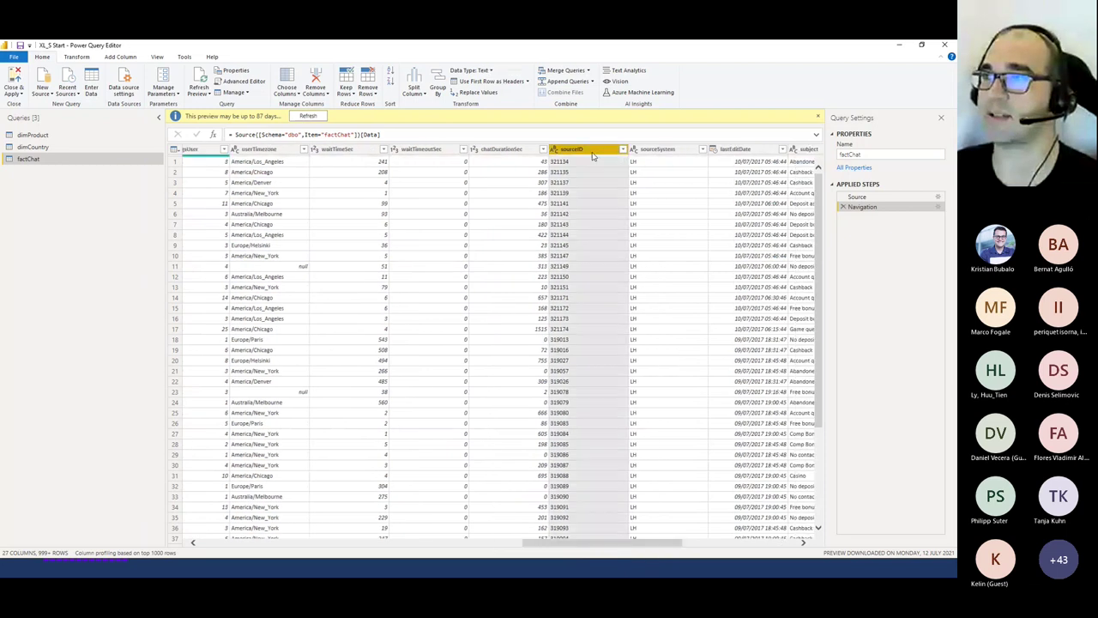
pyautogui.rightClick(592, 153)
pyautogui.click(615, 165)
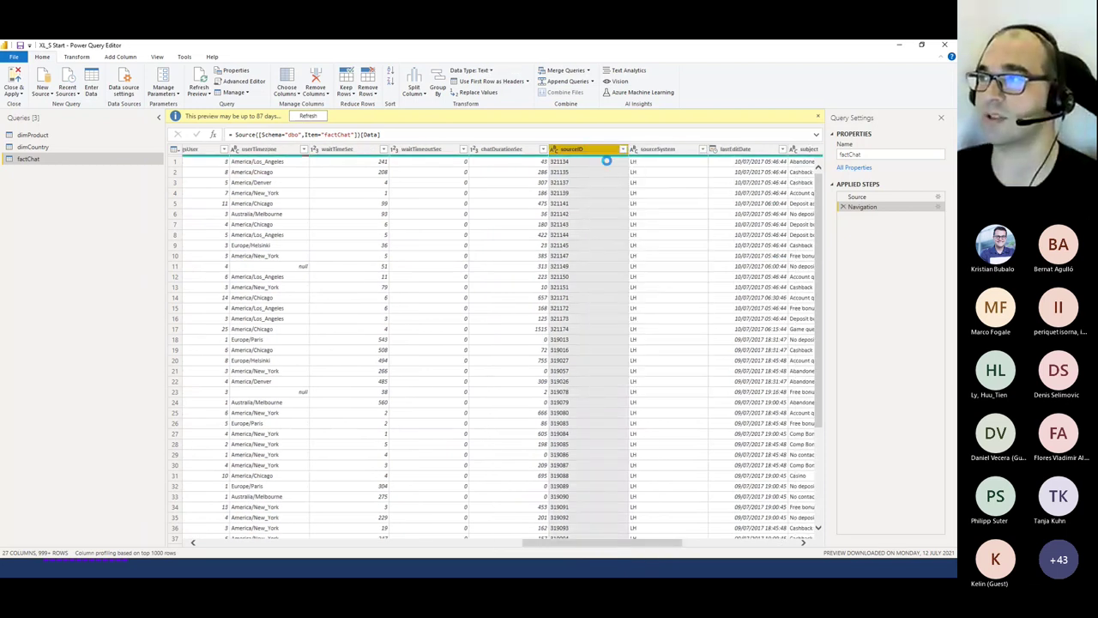
pyautogui.click(38, 112)
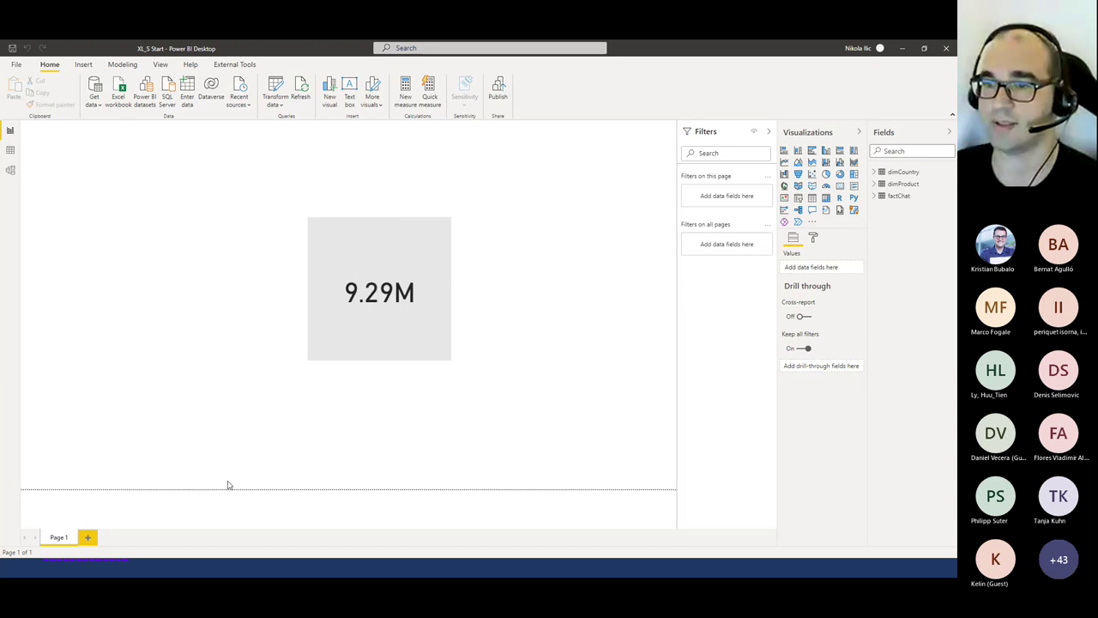
# Switch to DAX Studio and reload the model's metrics to examine its total size and the sizes of factChat's columns
pyautogui.hotkey('alt', 'Tab')
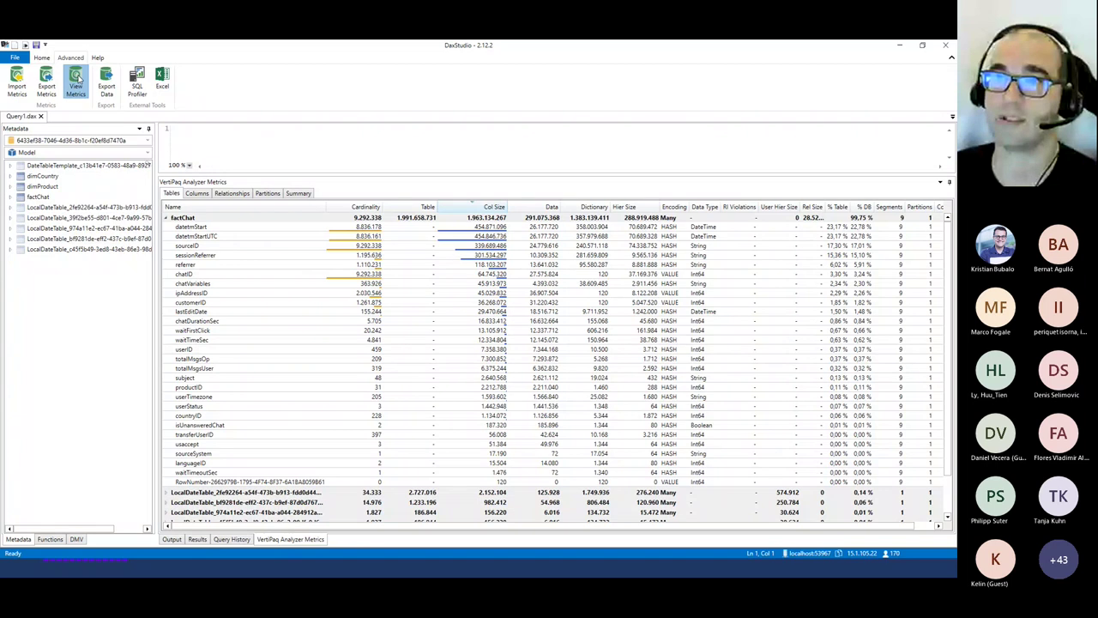
pyautogui.click(76, 81)
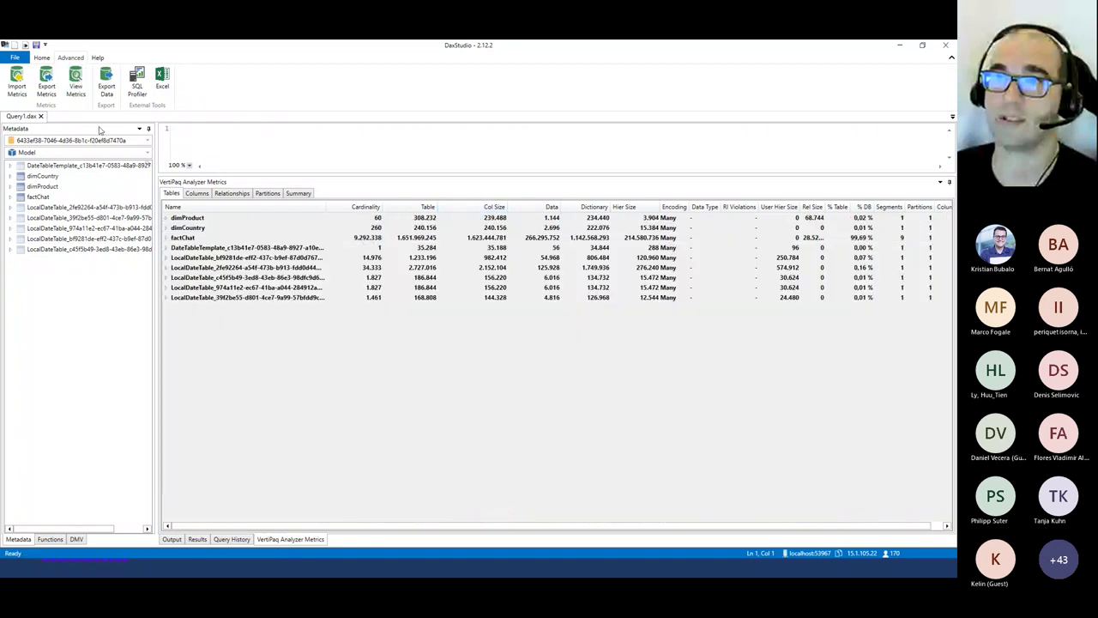
pyautogui.click(300, 194)
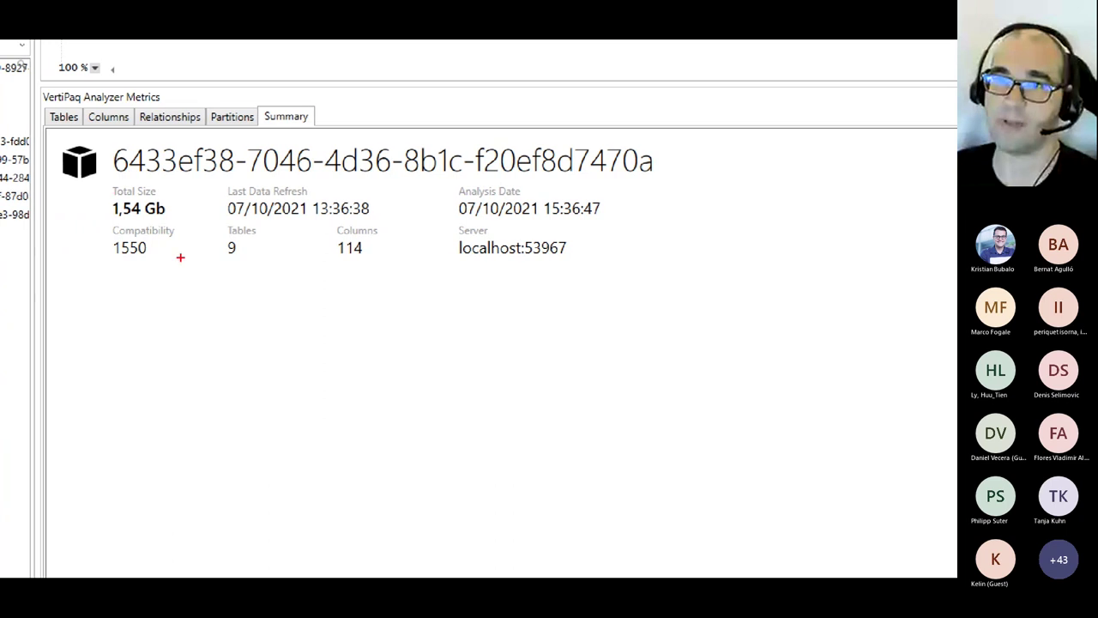
pyautogui.moveTo(109, 181)
pyautogui.mouseDown()
pyautogui.moveTo(85, 204)
pyautogui.moveTo(174, 228)
pyautogui.moveTo(184, 181)
pyautogui.moveTo(91, 180)
pyautogui.mouseUp()
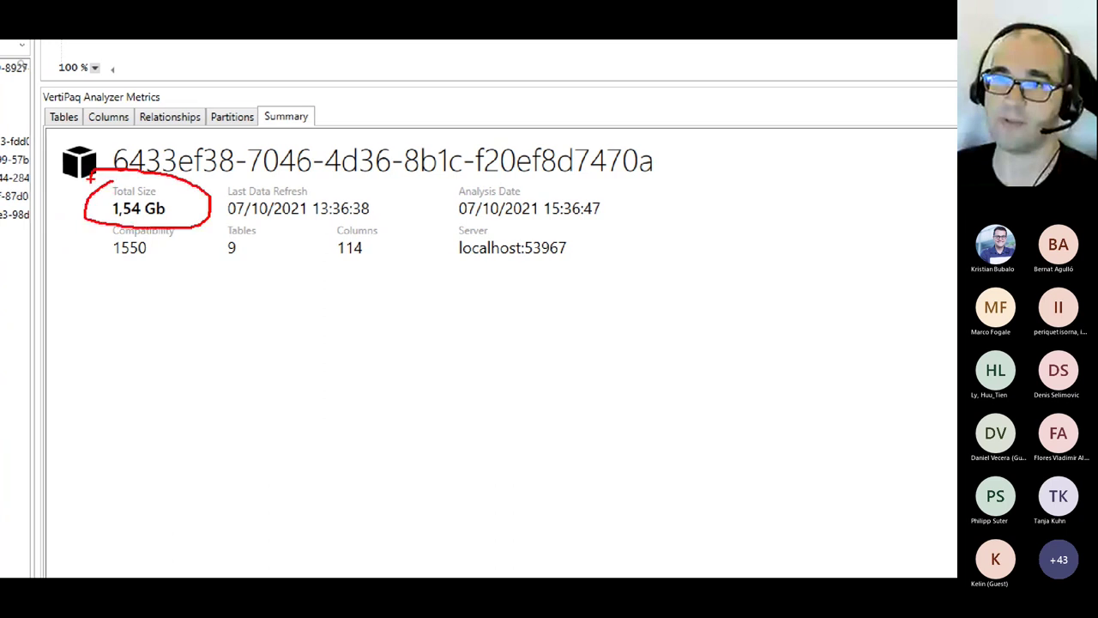
pyautogui.press('Escape')
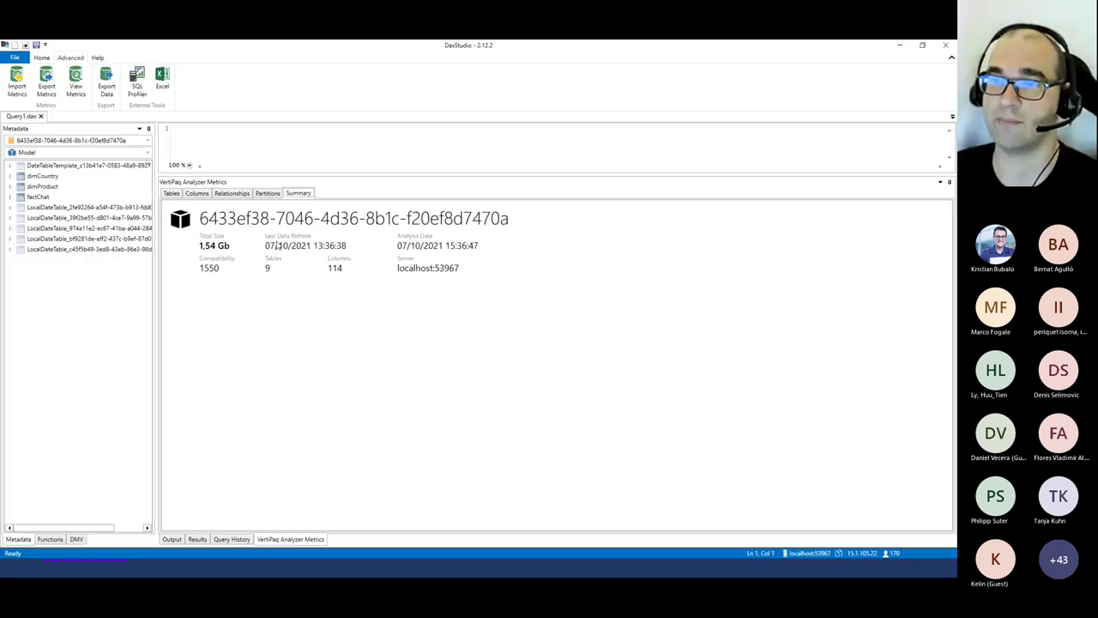
pyautogui.click(172, 194)
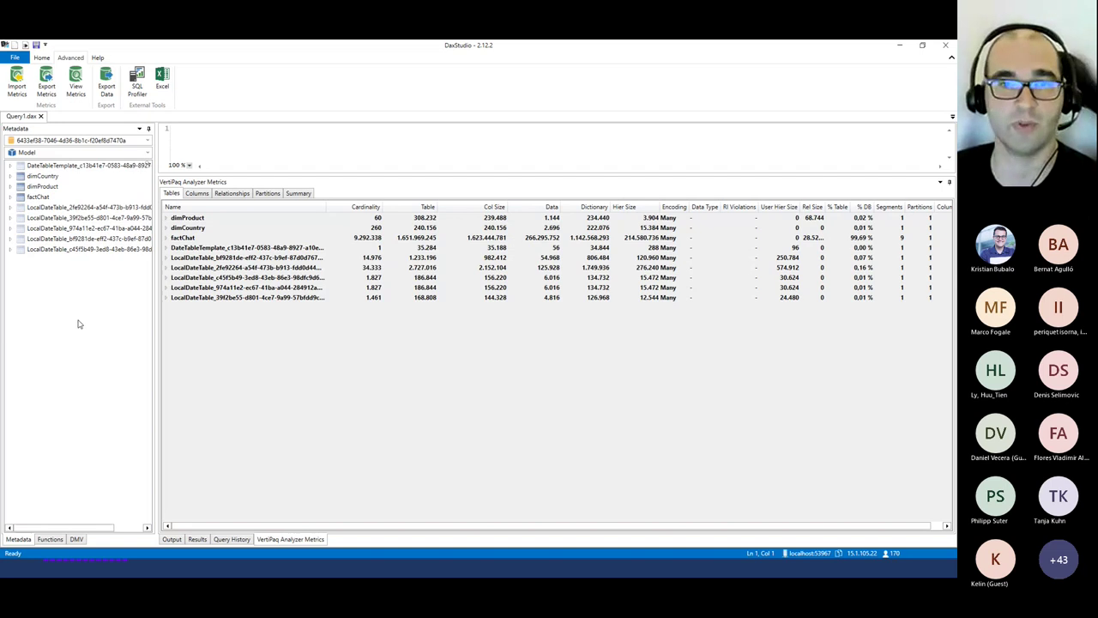
pyautogui.click(167, 238)
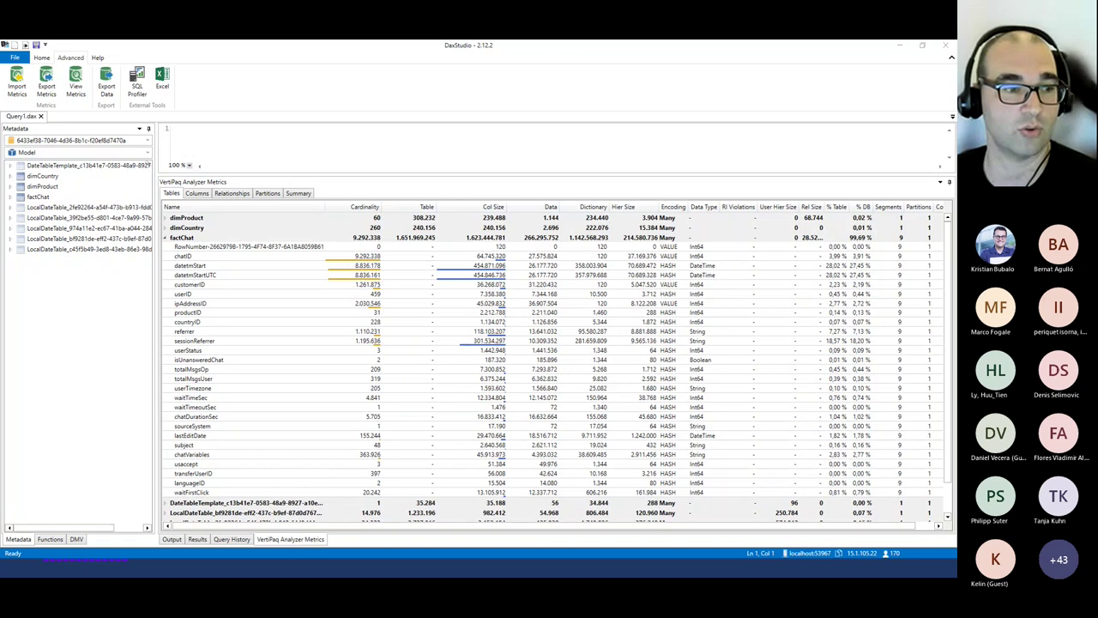
# Switch back to Power BI Desktop and reopen the factChat query in the Power Query Editor
pyautogui.hotkey('alt', 'Tab')
pyautogui.click(282, 85)
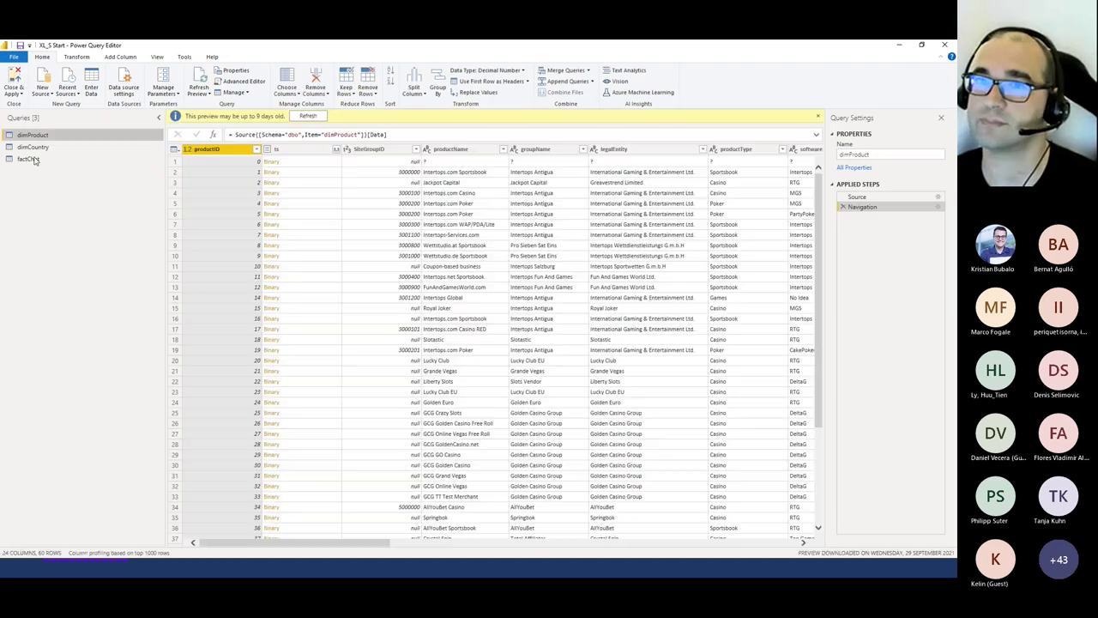
pyautogui.moveTo(34, 160); pyautogui.dragTo(147, 202)
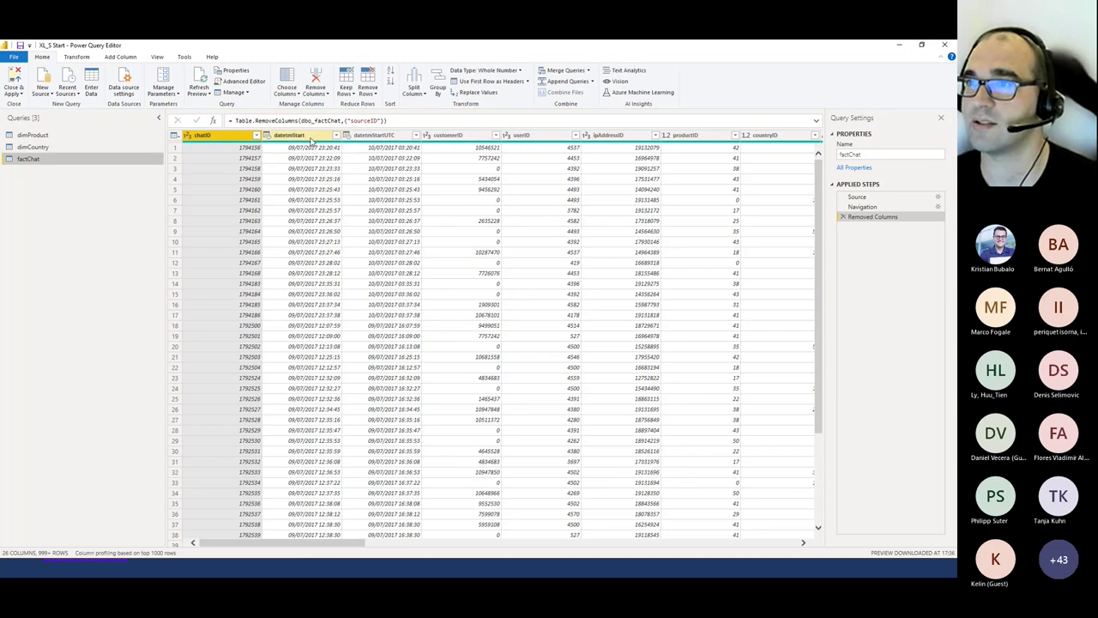
# Remove the datetmStart, referrer, sessionReferrer, lastEditDate and chatVariables columns from factChat and apply the changes to the model
pyautogui.click(311, 138)
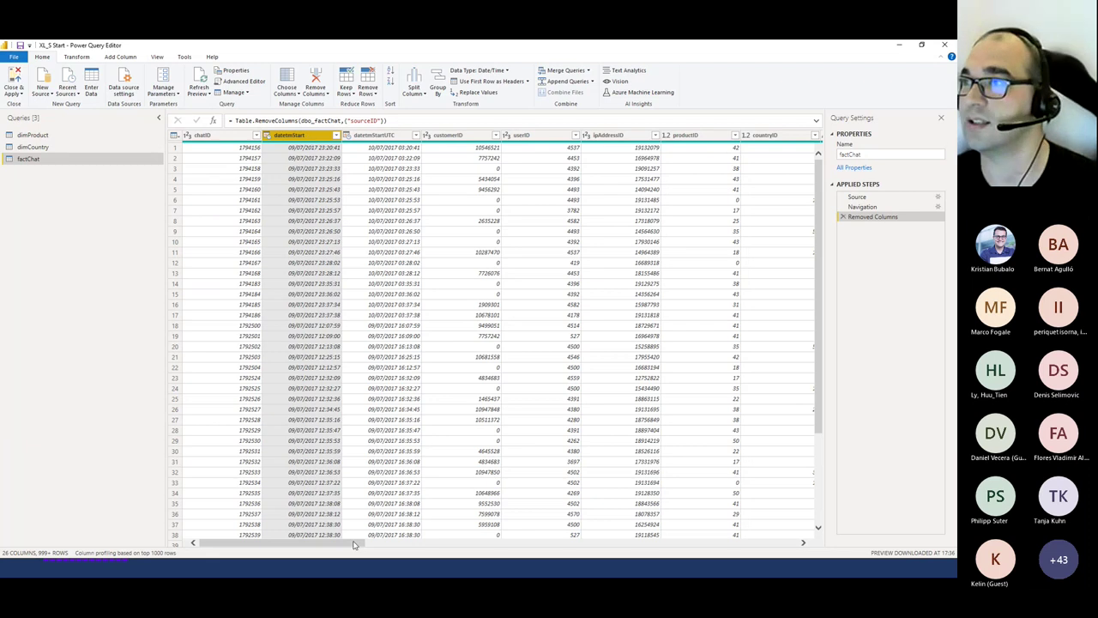
pyautogui.moveTo(356, 545); pyautogui.dragTo(514, 545)
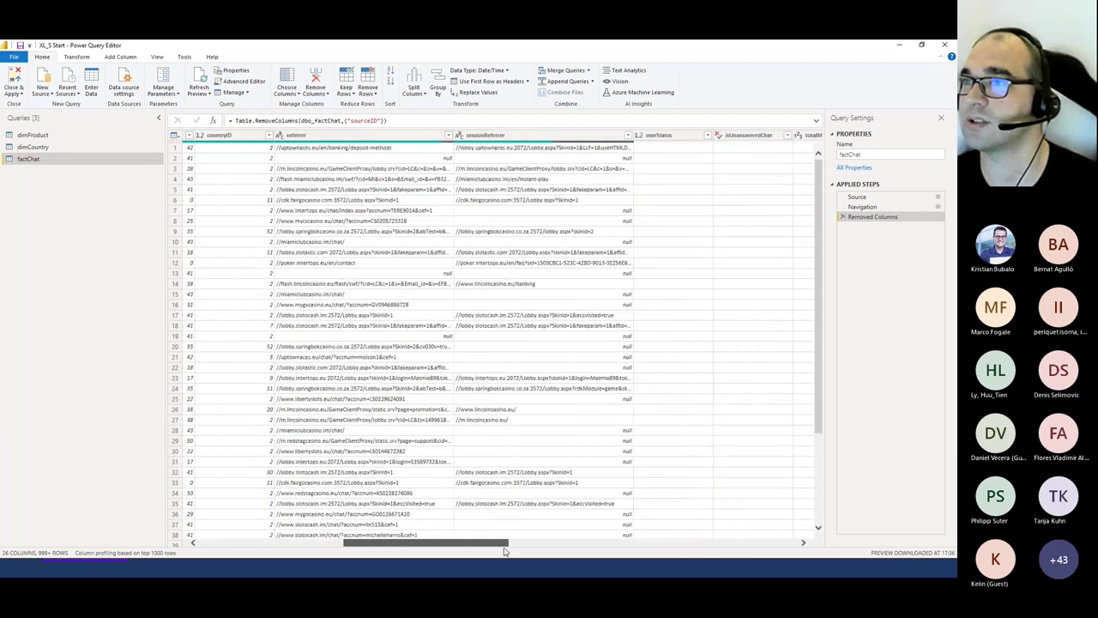
pyautogui.click(285, 139)
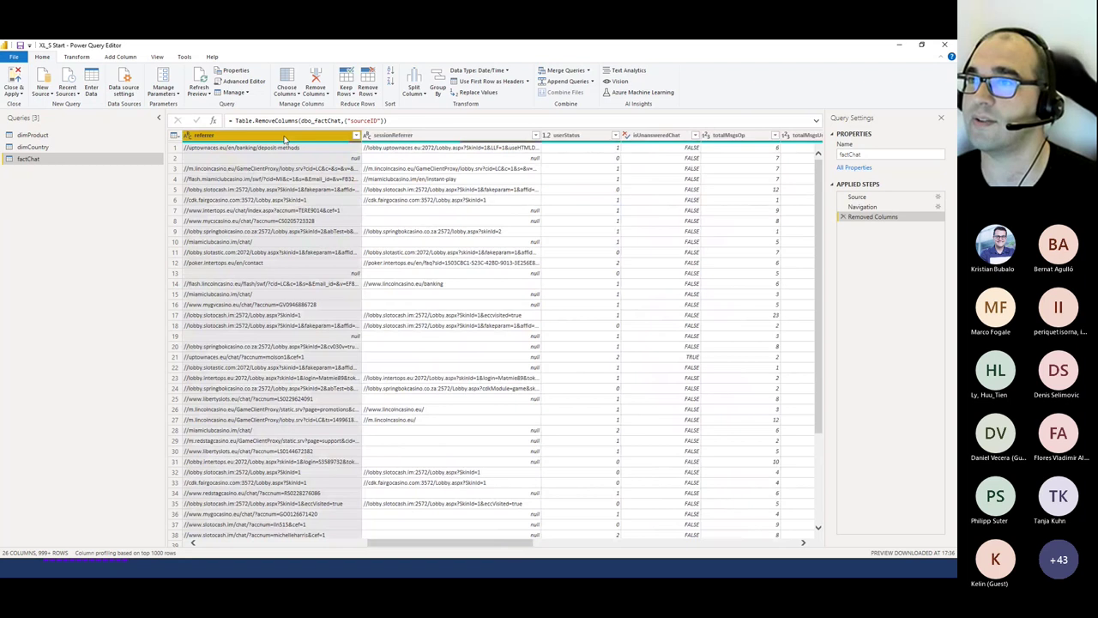
pyautogui.keyDown('ctrl'); pyautogui.click(395, 135); pyautogui.keyUp('ctrl')
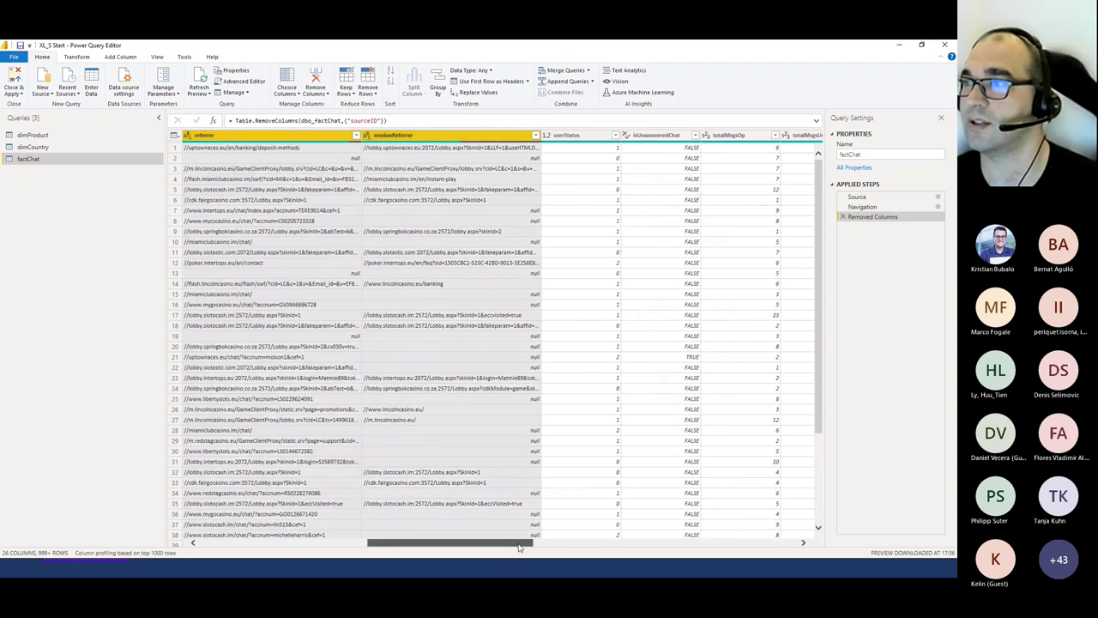
pyautogui.moveTo(519, 547); pyautogui.dragTo(718, 545)
pyautogui.click(519, 137)
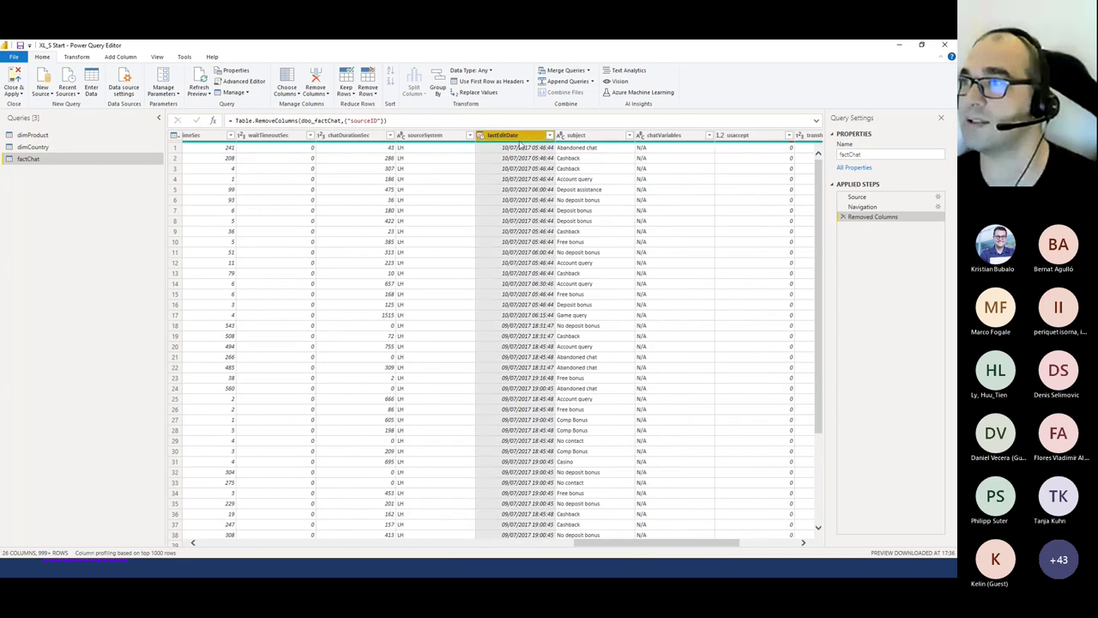
pyautogui.keyDown('ctrl'); pyautogui.click(669, 138); pyautogui.keyUp('ctrl')
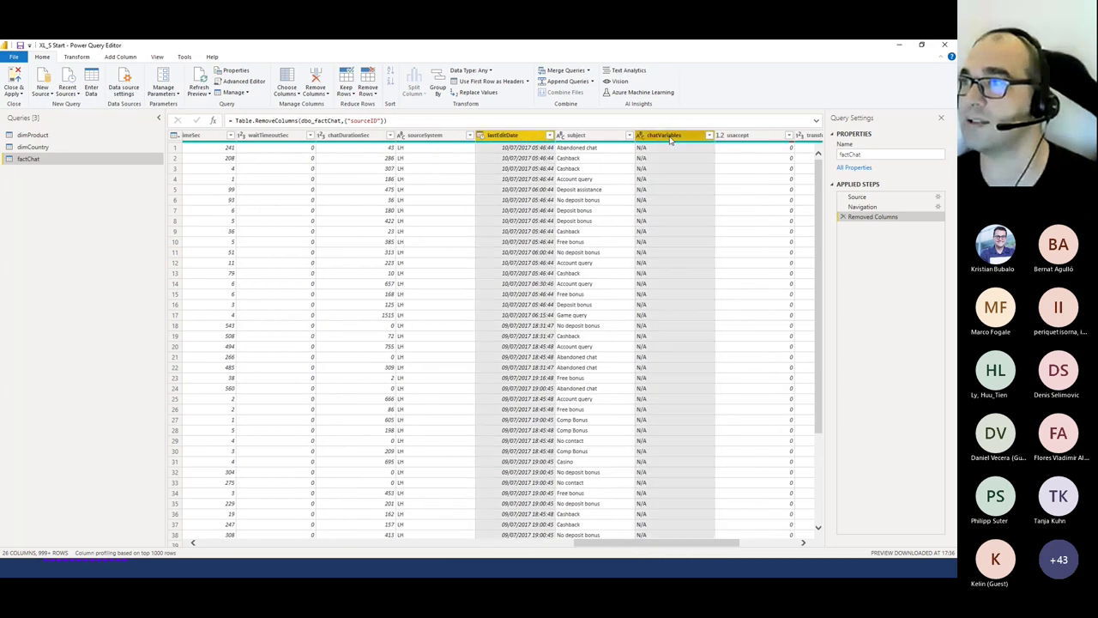
pyautogui.rightClick(671, 140)
pyautogui.click(683, 156)
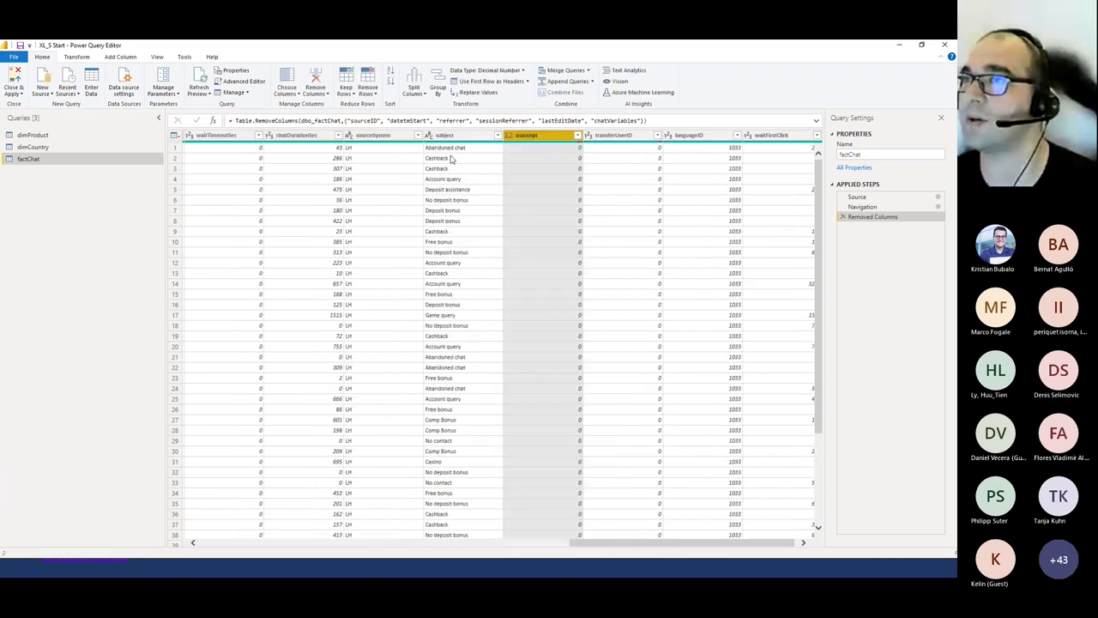
pyautogui.click(15, 85)
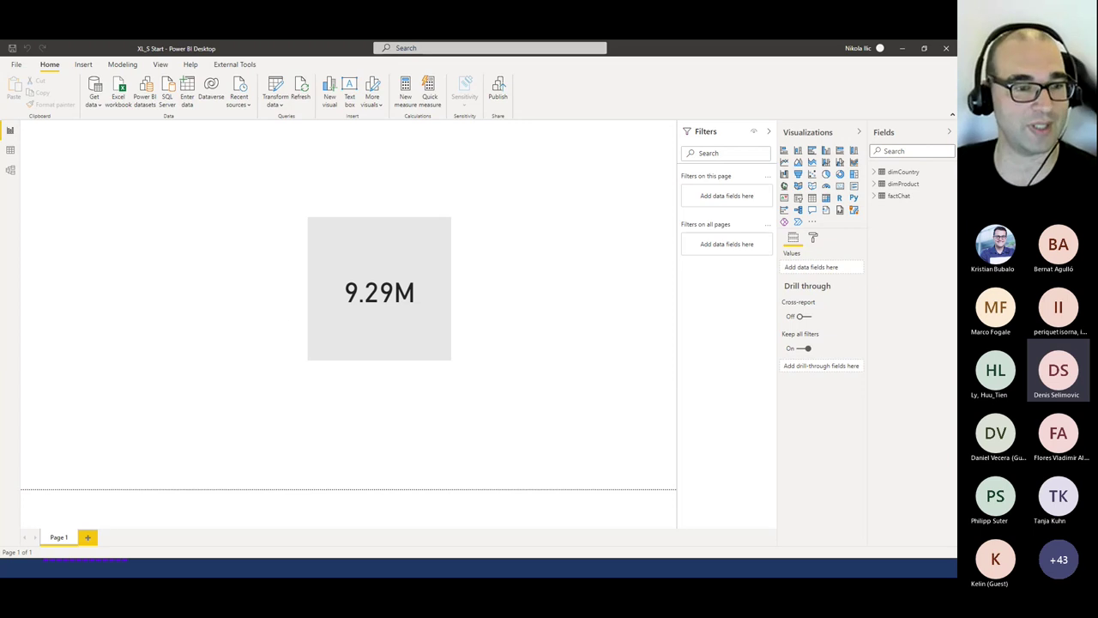
# Switch to DAX Studio, reload the model's metrics and circle the total size in a close-up of the summary
pyautogui.hotkey('alt', 'Tab')
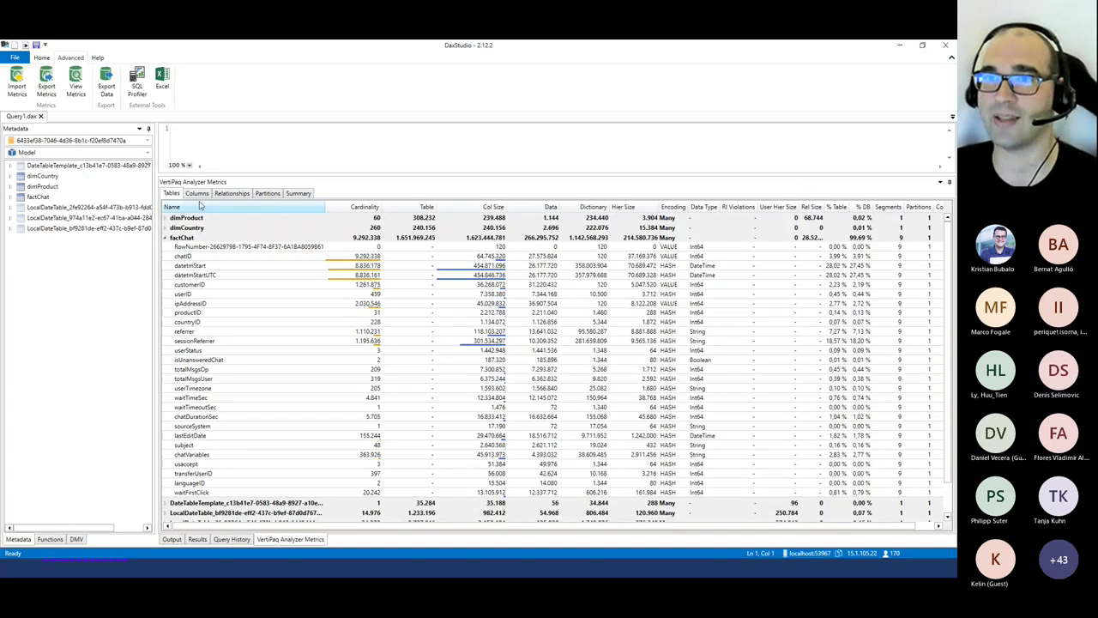
pyautogui.click(79, 81)
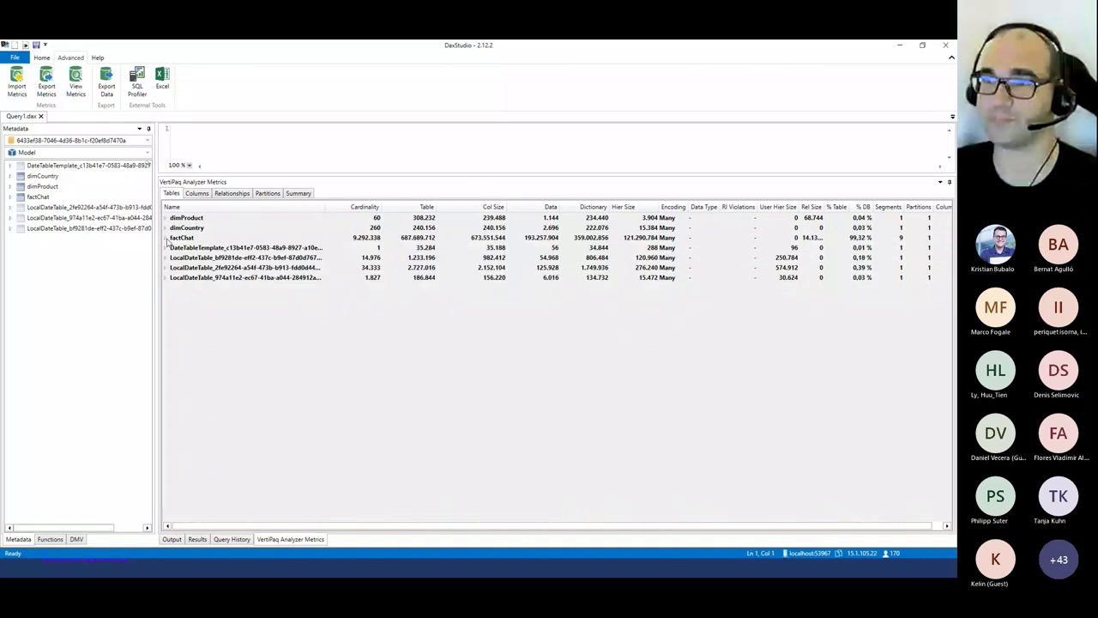
pyautogui.click(297, 194)
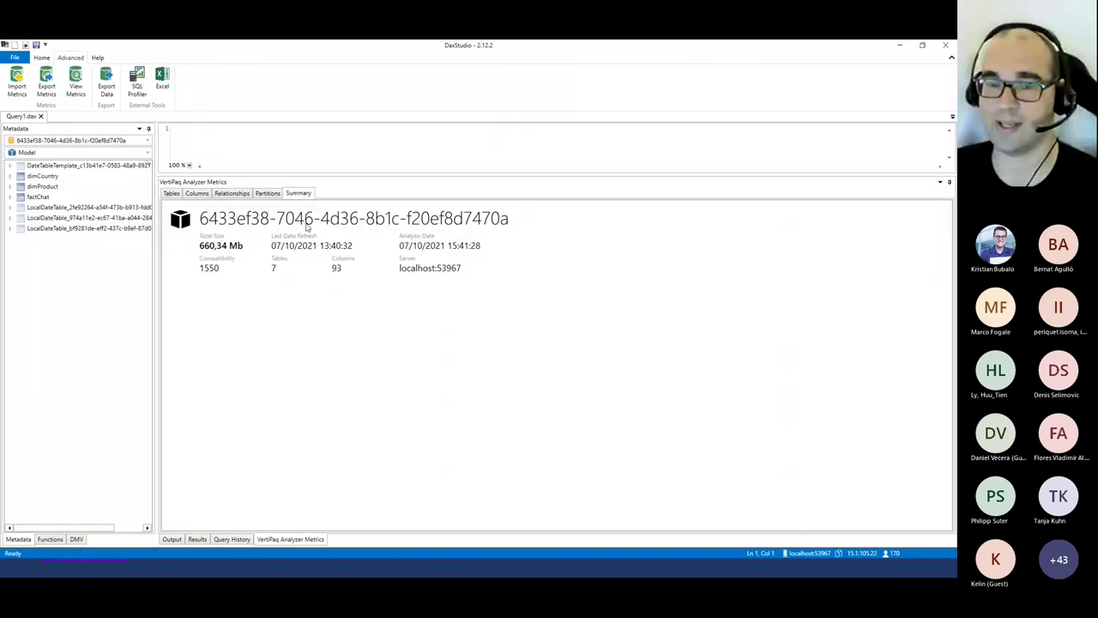
pyautogui.moveTo(192, 231); pyautogui.dragTo(201, 273)
pyautogui.moveTo(120, 279)
pyautogui.mouseDown()
pyautogui.moveTo(219, 208)
pyautogui.moveTo(76, 208)
pyautogui.mouseUp()
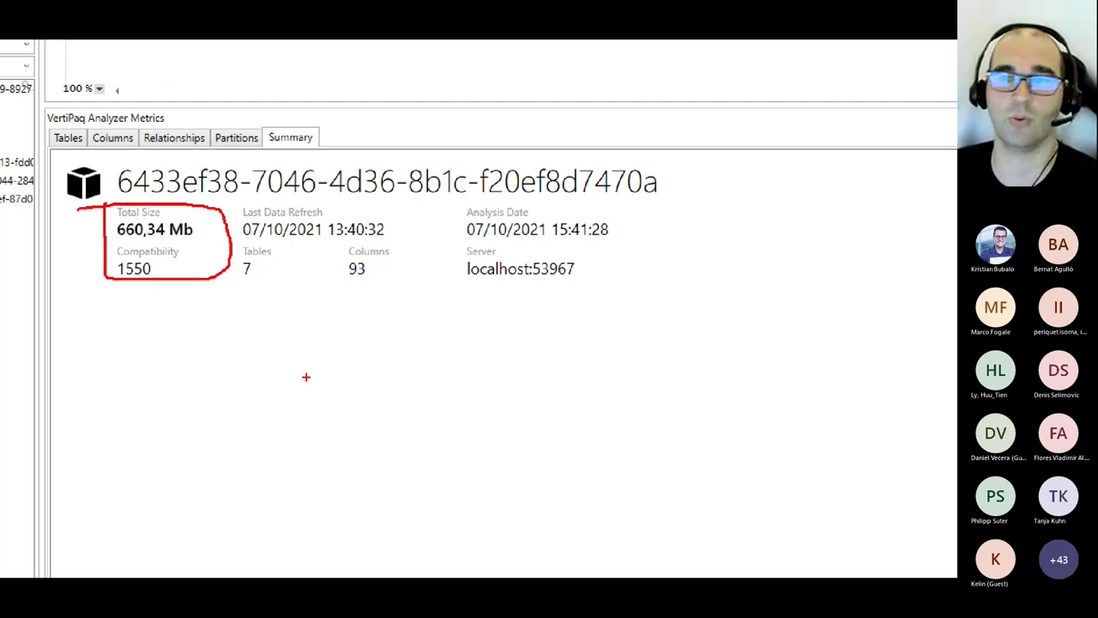
pyautogui.press('Escape')
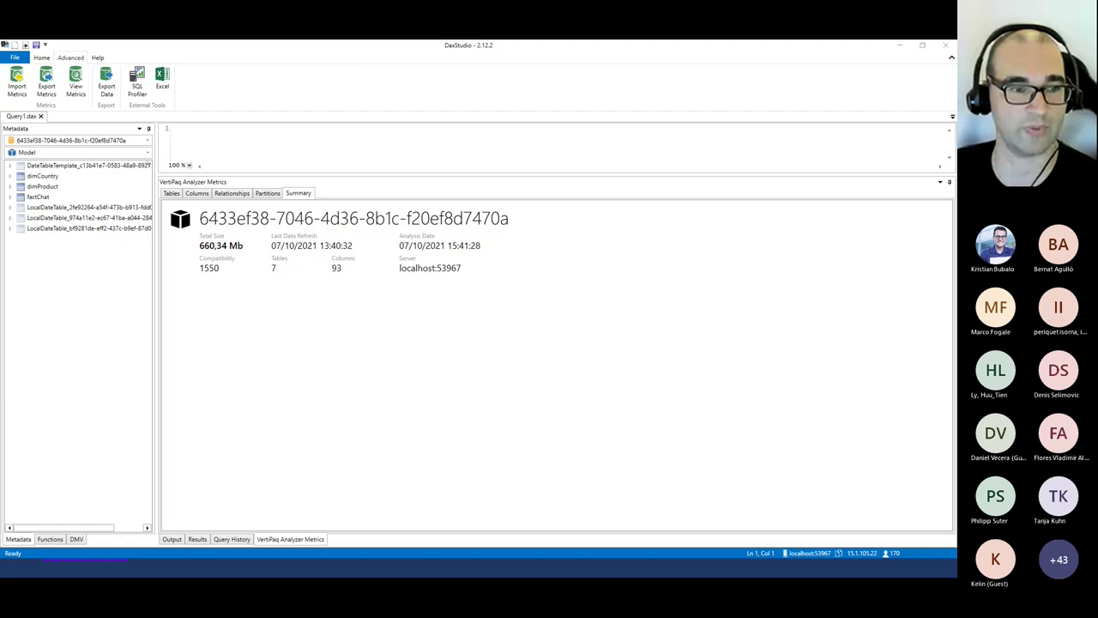
pyautogui.hotkey('alt', 'Tab')
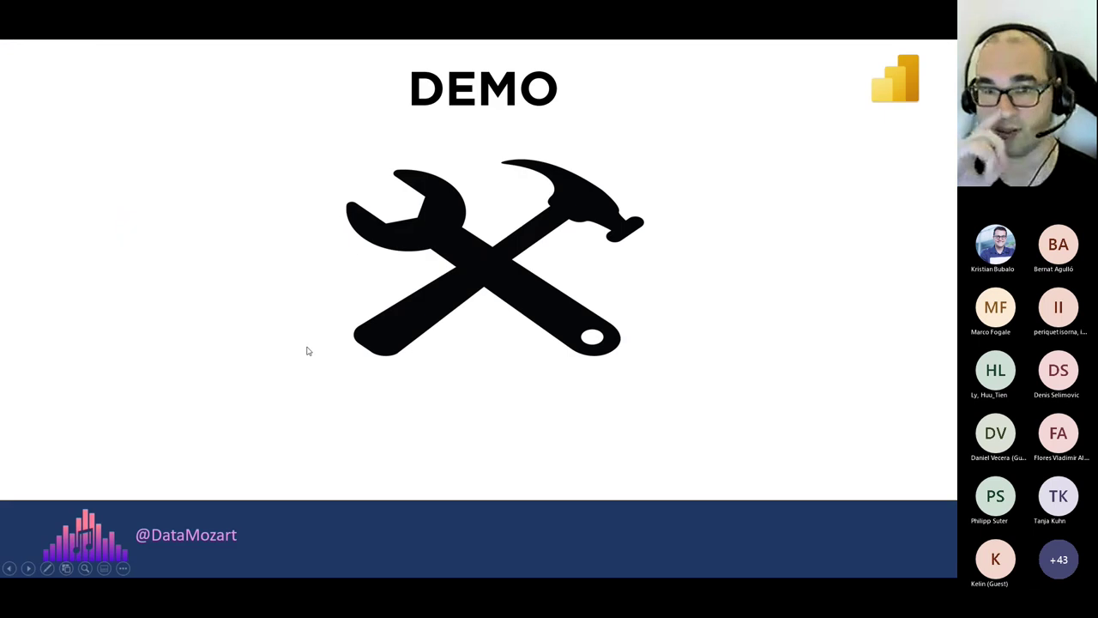
pyautogui.press('Right')
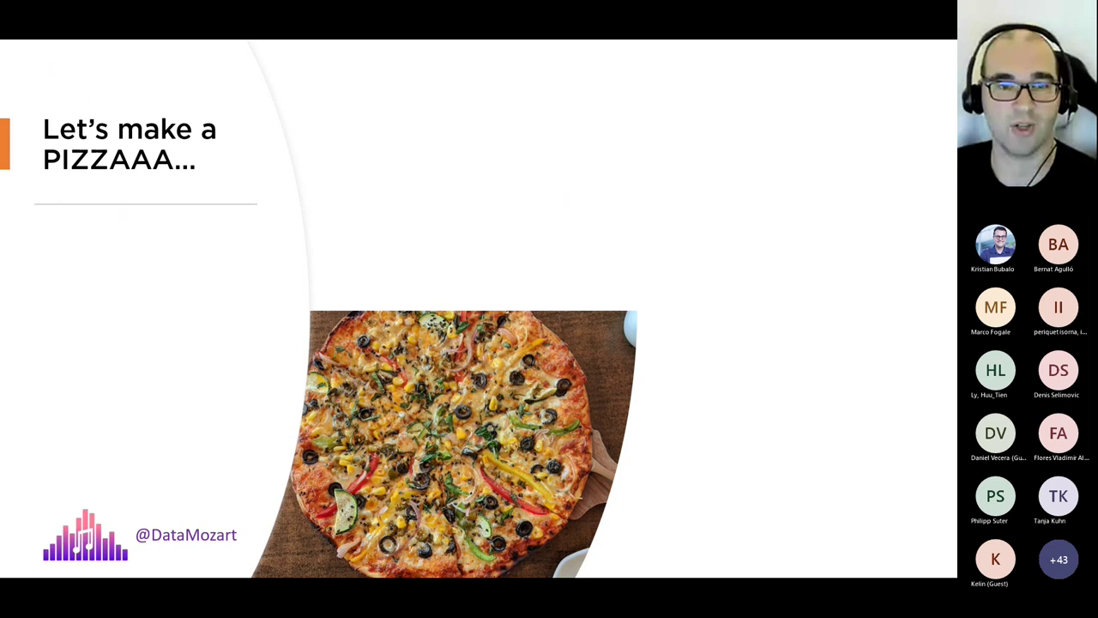
pyautogui.click(164, 358)
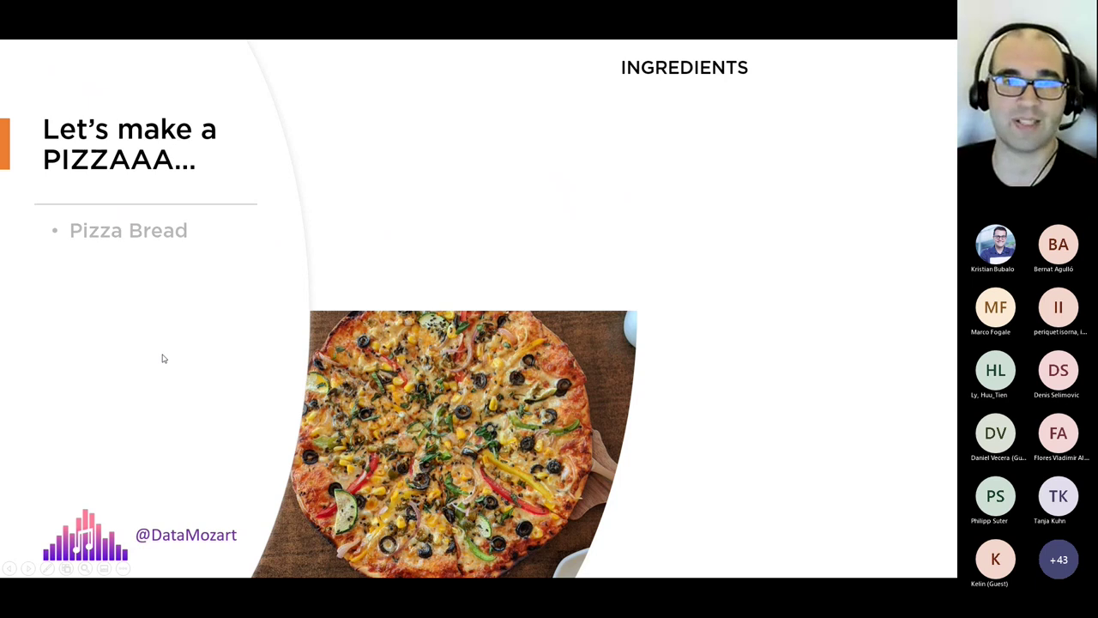
pyautogui.click(164, 358)
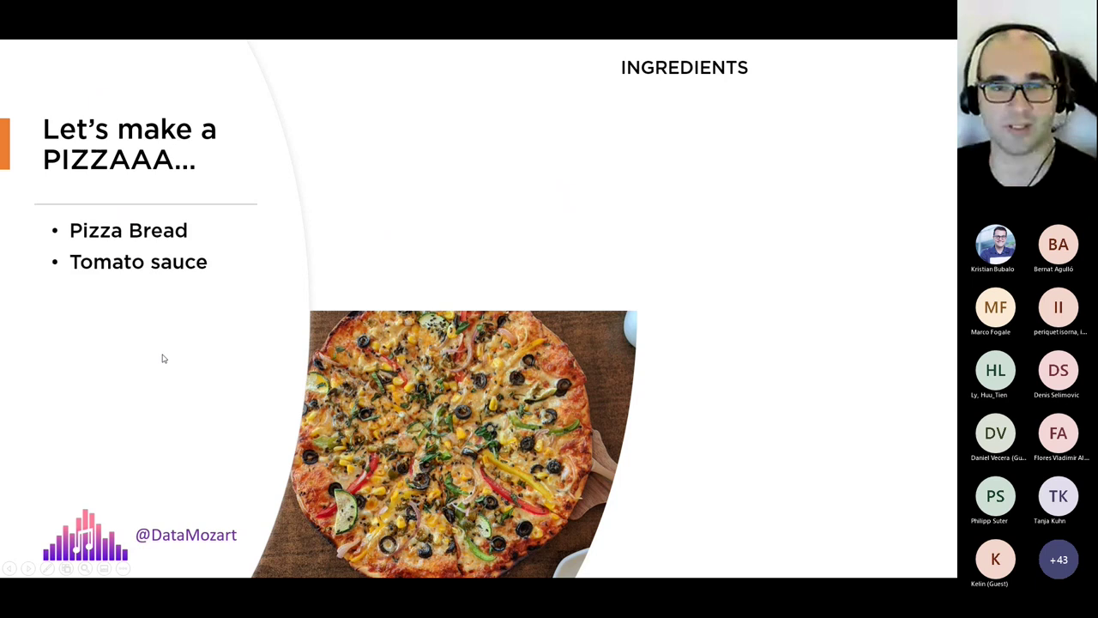
pyautogui.click(164, 358)
pyautogui.click(164, 358)
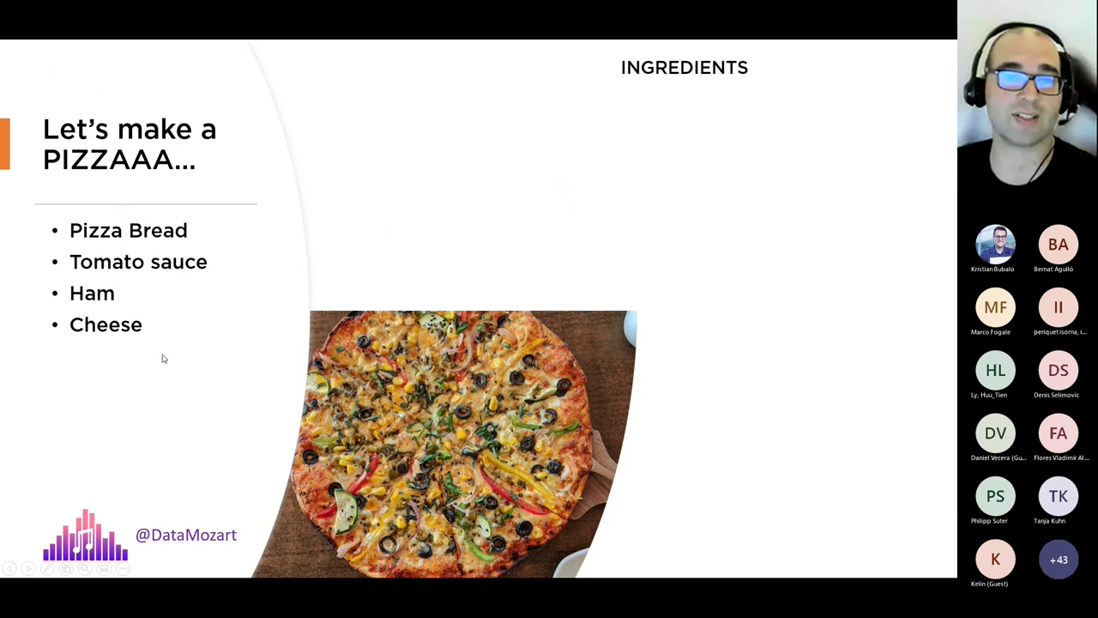
pyautogui.press('Right')
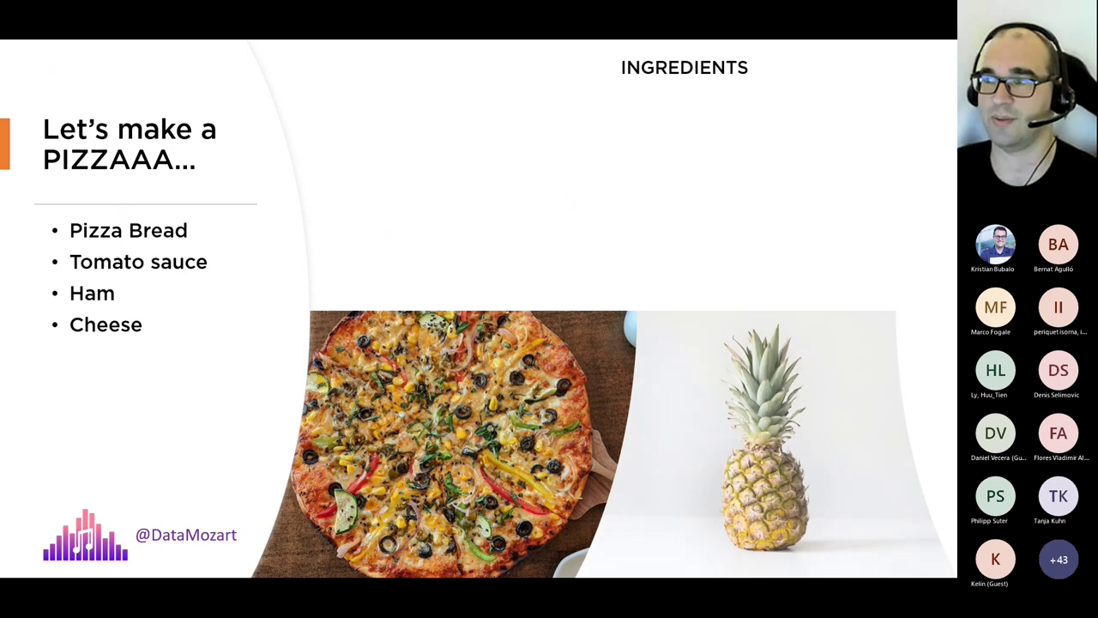
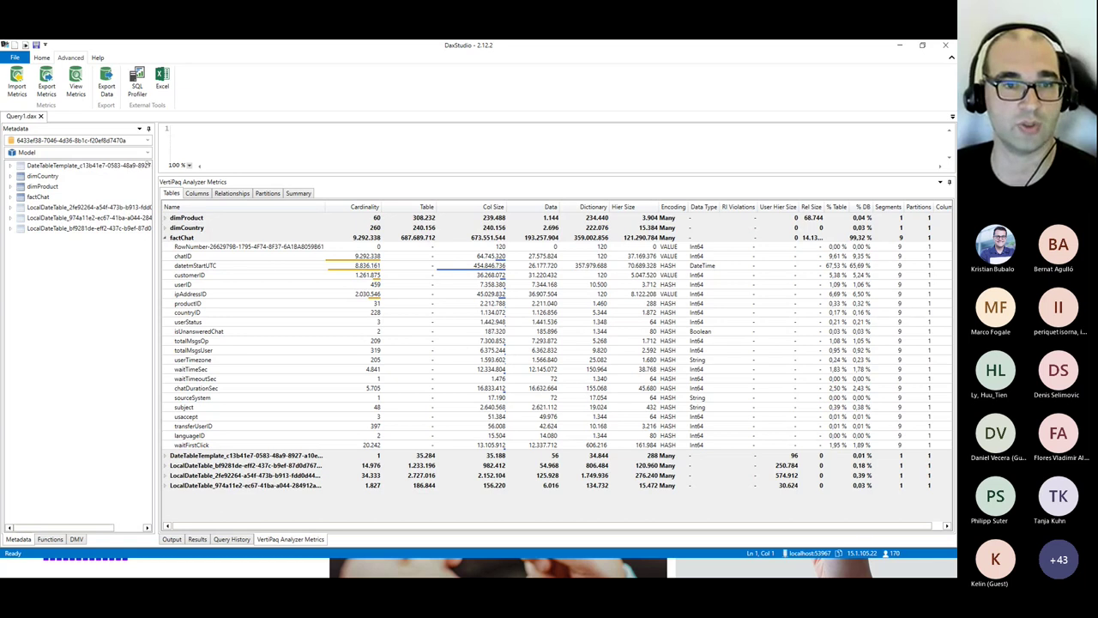
# Switch to SQL Server Management Studio and mark the chatID_div column in a close-up of the division and modulo query's results
pyautogui.hotkey('alt', 'Tab')
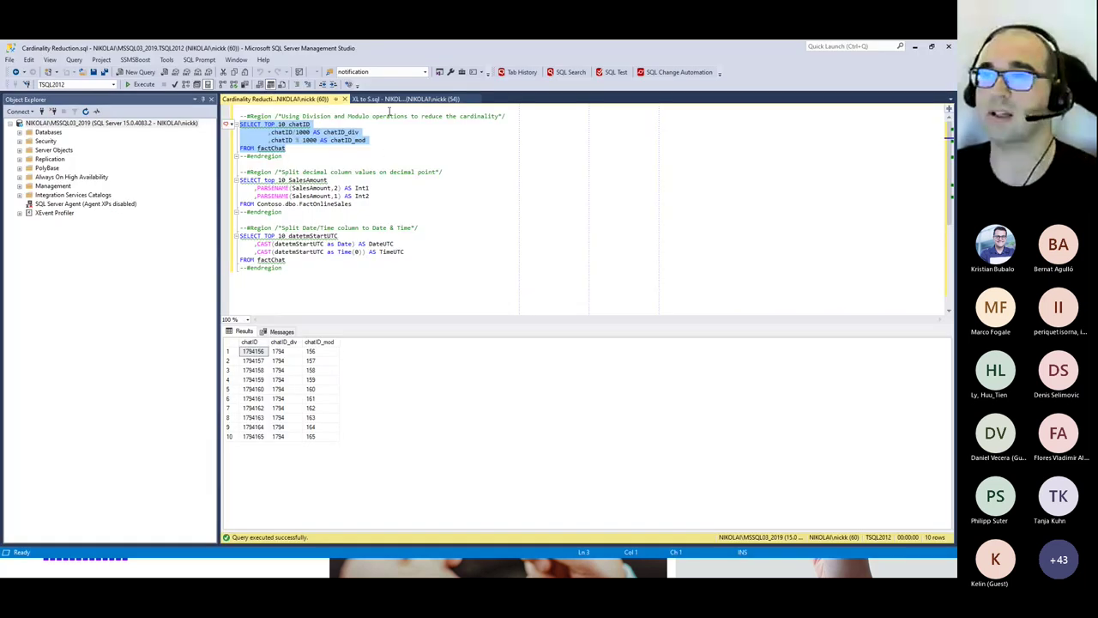
pyautogui.click(367, 149)
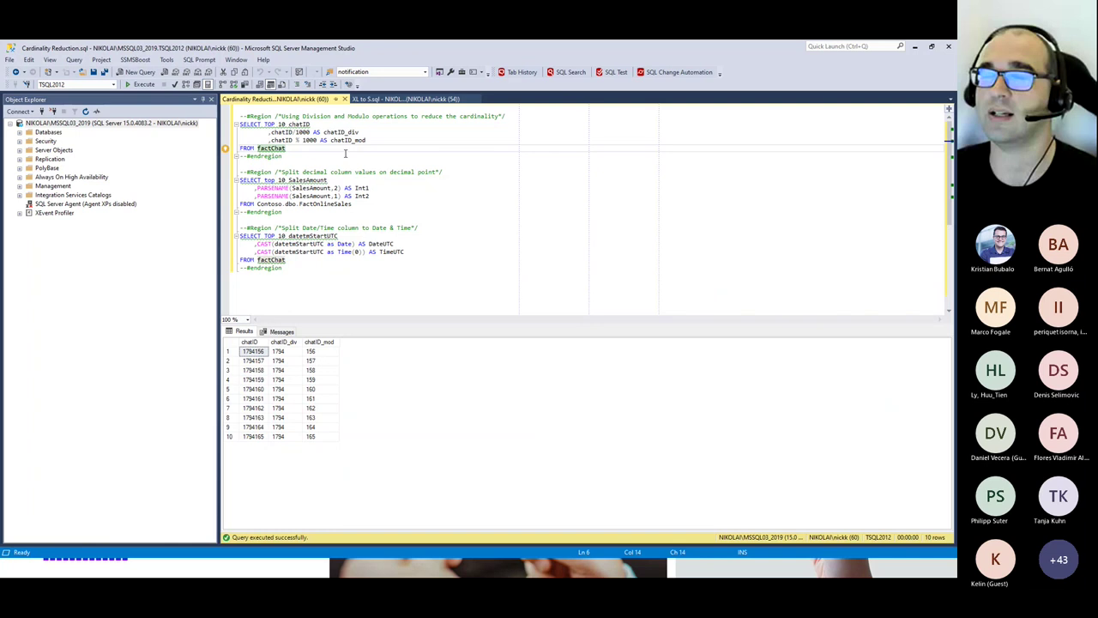
pyautogui.click(409, 134)
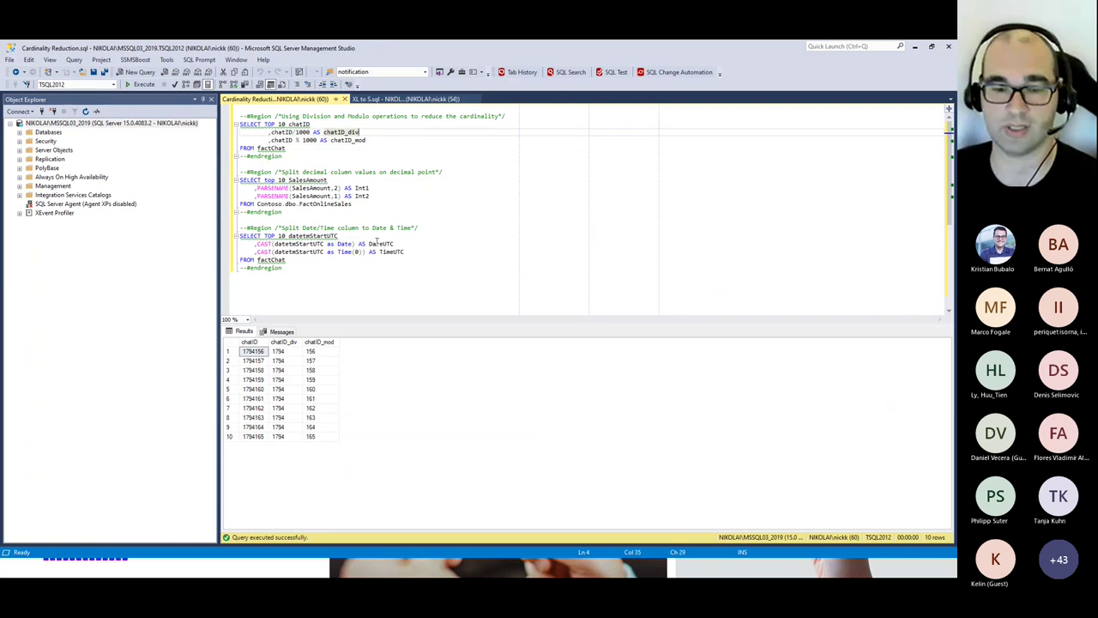
pyautogui.moveTo(221, 336); pyautogui.dragTo(247, 336)
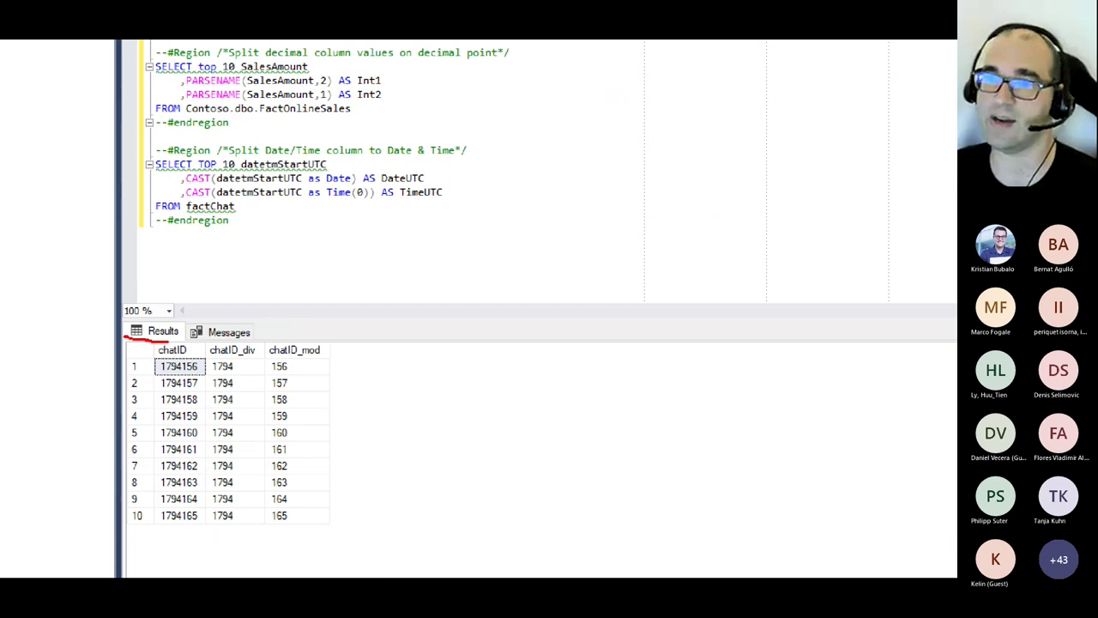
pyautogui.moveTo(167, 337); pyautogui.dragTo(295, 336)
pyautogui.moveTo(206, 341)
pyautogui.mouseDown()
pyautogui.moveTo(201, 511)
pyautogui.moveTo(217, 533)
pyautogui.moveTo(255, 439)
pyautogui.moveTo(247, 343)
pyautogui.mouseUp()
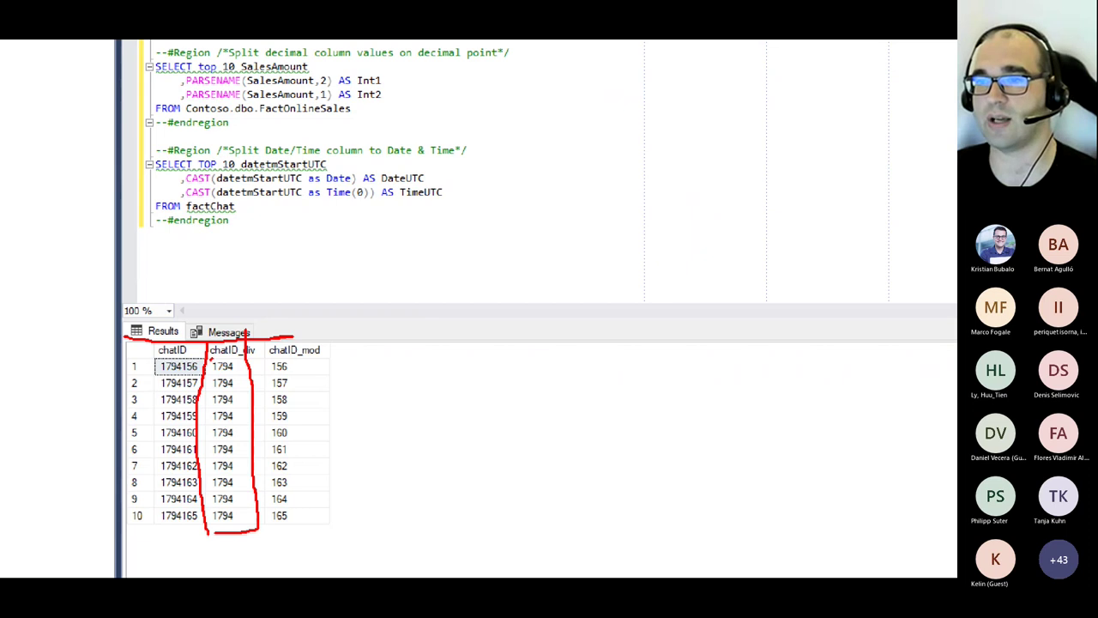
pyautogui.moveTo(213, 356); pyautogui.dragTo(237, 355)
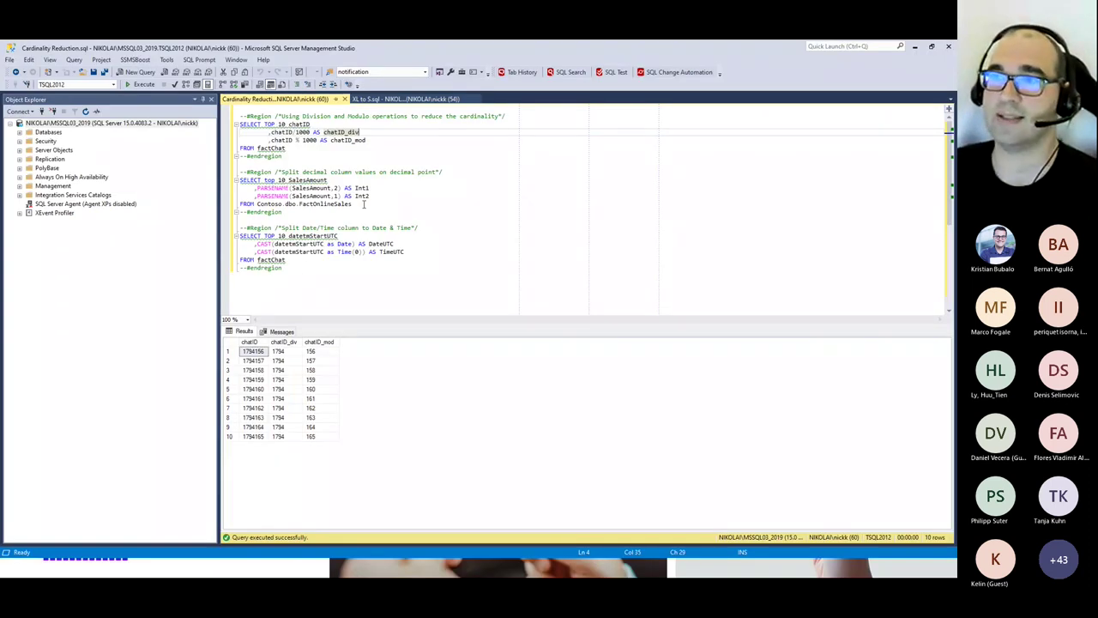
# Run only the query splitting SalesAmount on the decimal point and mark Int1, Int2 and the first row's decimals in a close-up
pyautogui.moveTo(364, 203); pyautogui.dragTo(238, 183)
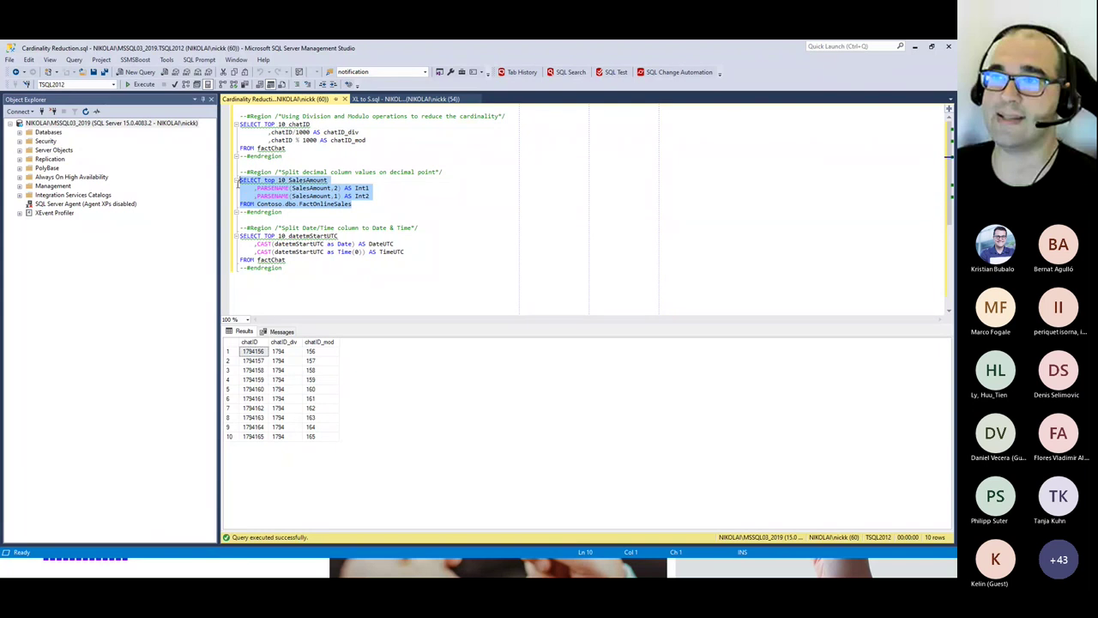
pyautogui.press('F5')
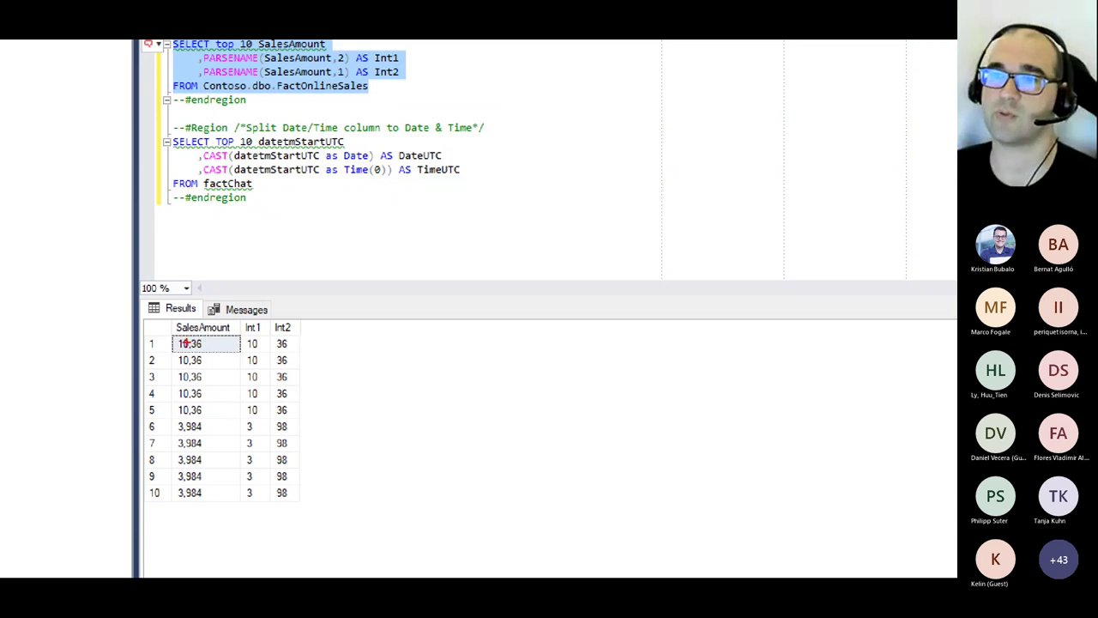
pyautogui.moveTo(241, 320); pyautogui.dragTo(291, 320)
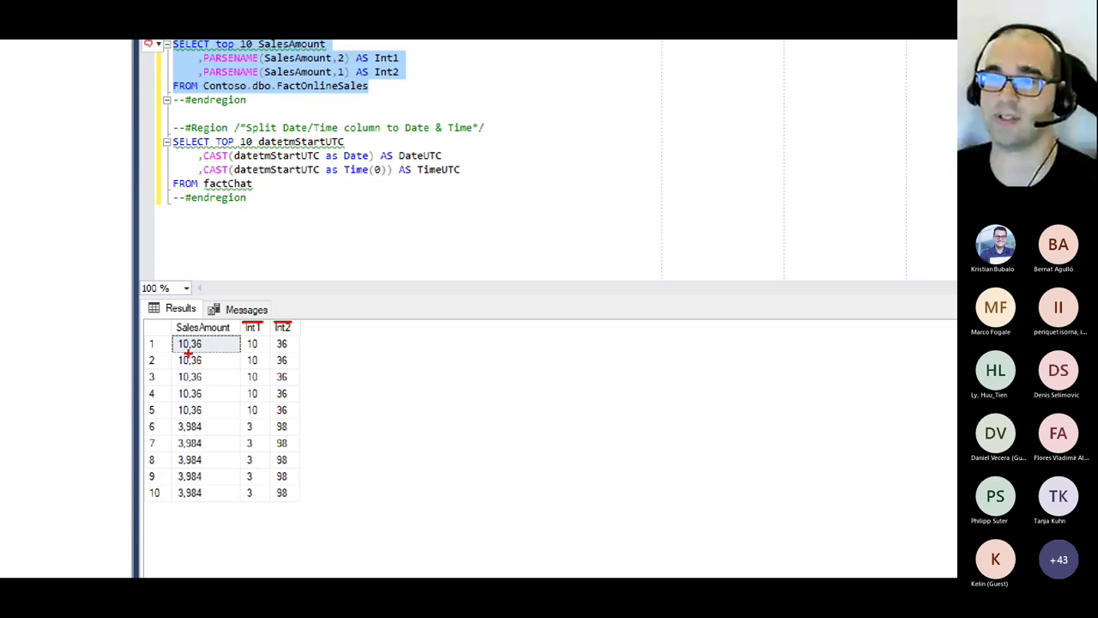
pyautogui.moveTo(189, 351); pyautogui.dragTo(210, 351)
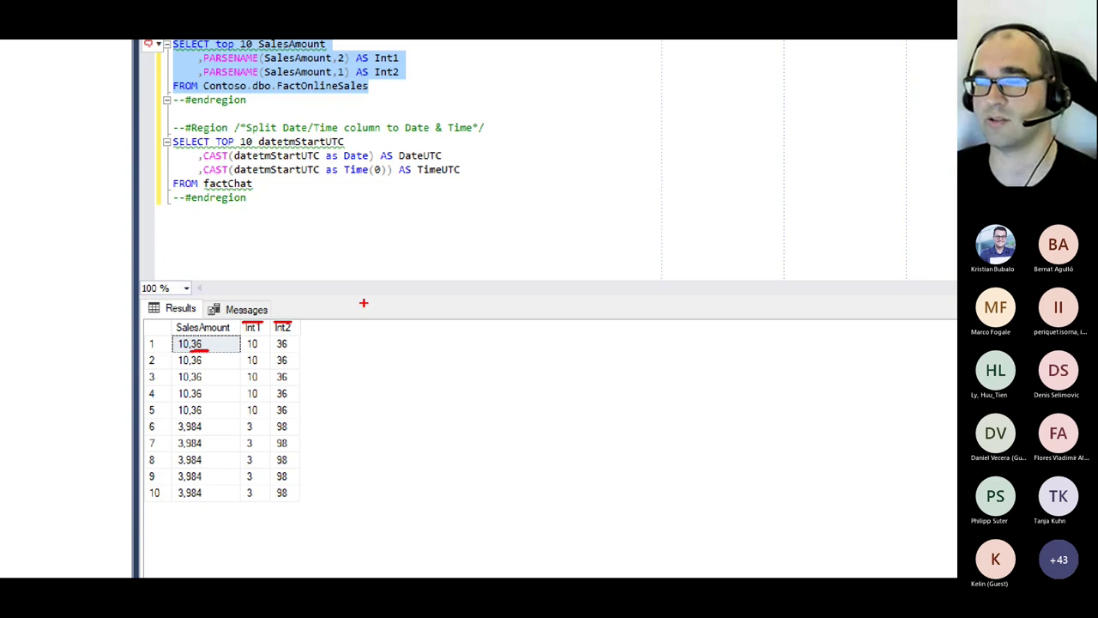
pyautogui.press('Escape')
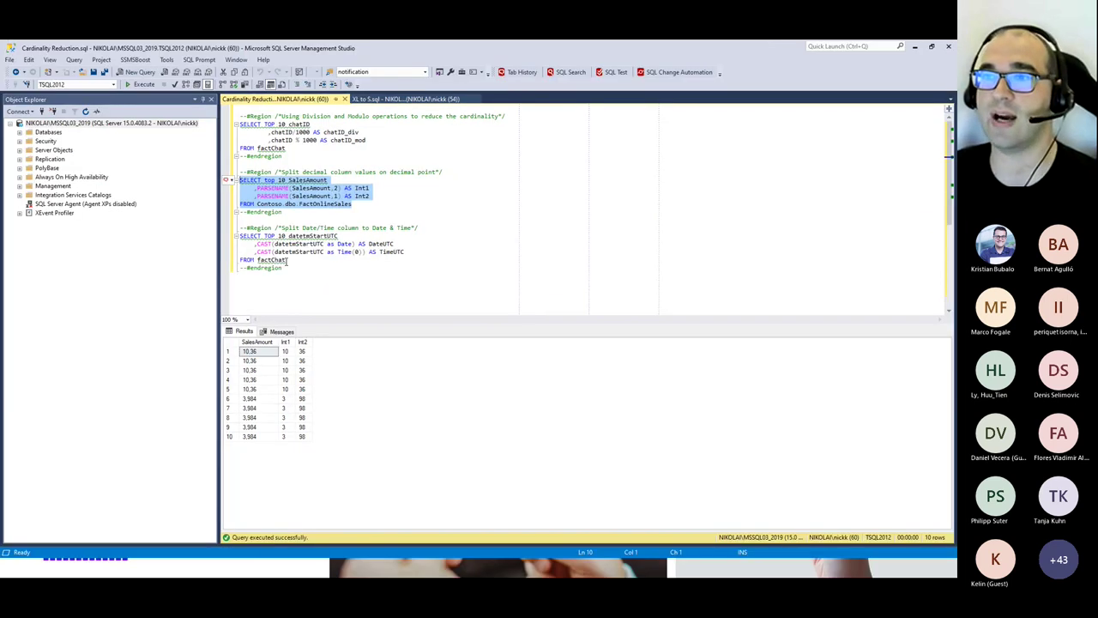
# Run only the query splitting datetmStartUTC into date and time and circle the DateUTC and TimeUTC columns in a close-up
pyautogui.moveTo(288, 261); pyautogui.dragTo(232, 238)
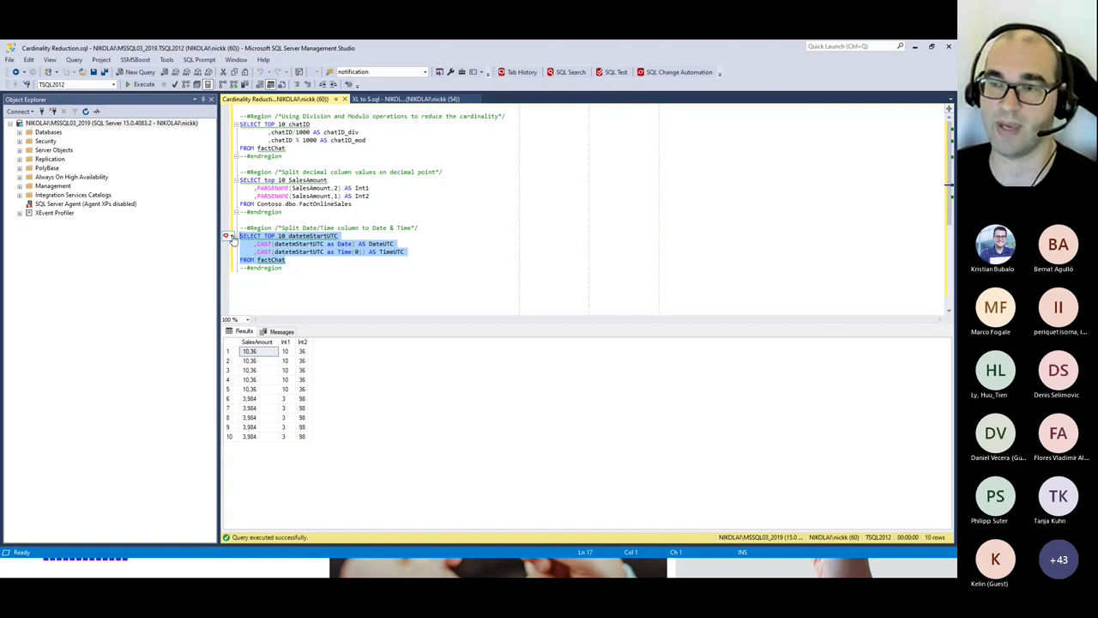
pyautogui.press('F5')
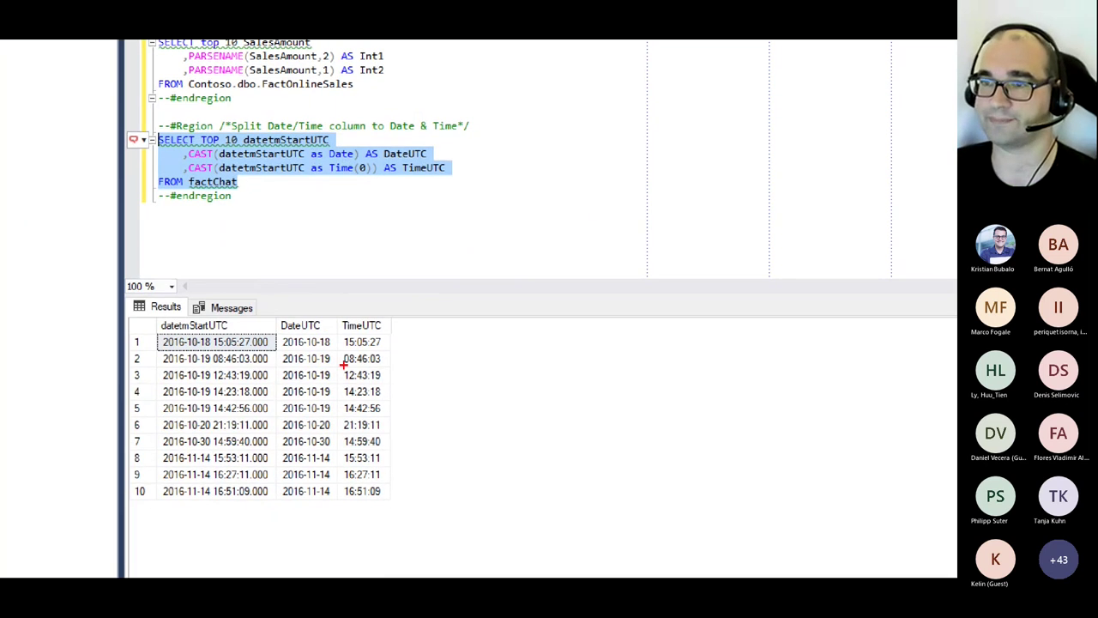
pyautogui.moveTo(314, 338)
pyautogui.mouseDown()
pyautogui.moveTo(354, 336)
pyautogui.moveTo(332, 506)
pyautogui.moveTo(271, 508)
pyautogui.mouseUp()
pyautogui.moveTo(347, 316)
pyautogui.mouseDown()
pyautogui.moveTo(382, 317)
pyautogui.moveTo(403, 485)
pyautogui.moveTo(392, 509)
pyautogui.moveTo(338, 513)
pyautogui.mouseUp()
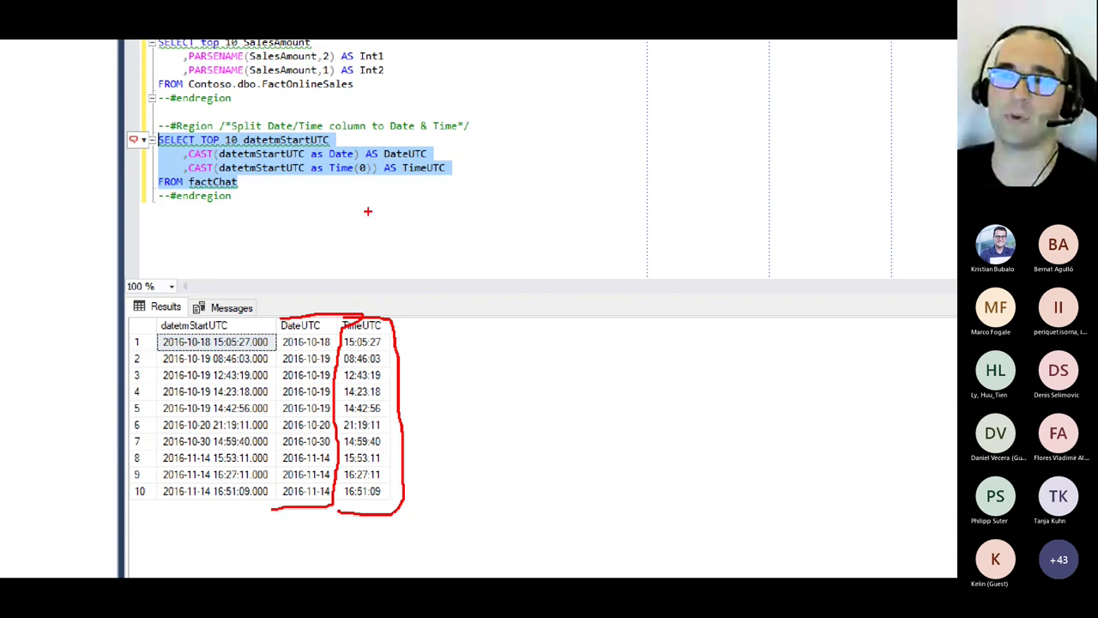
pyautogui.press('Escape')
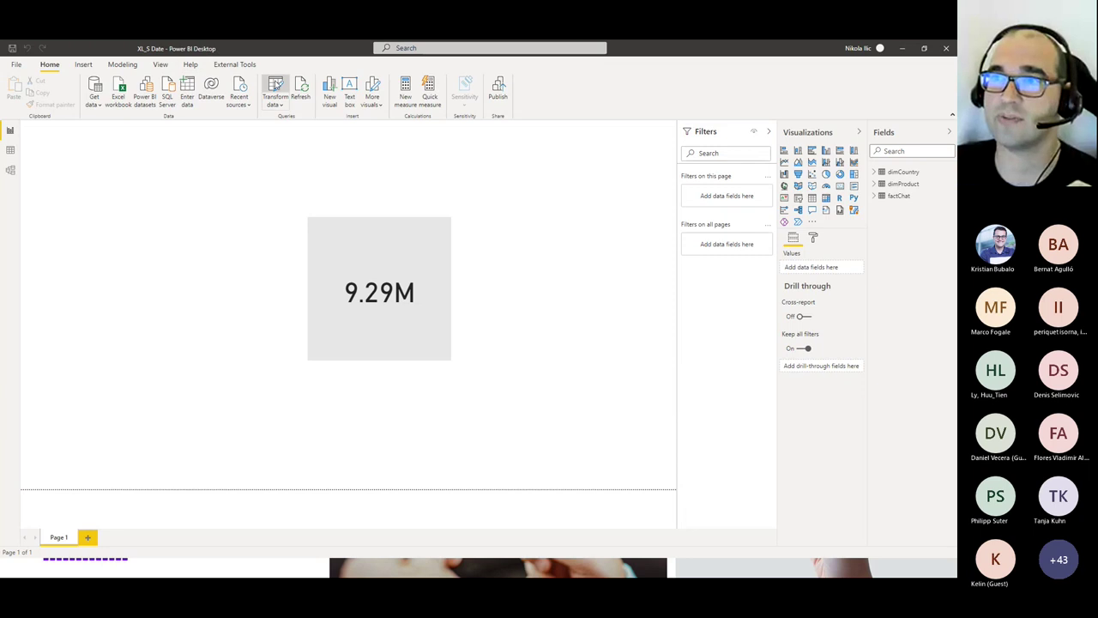
# Open the Power Query Editor to examine the data type of factChat's datetmStartUTC column, and close the editor
pyautogui.click(276, 86)
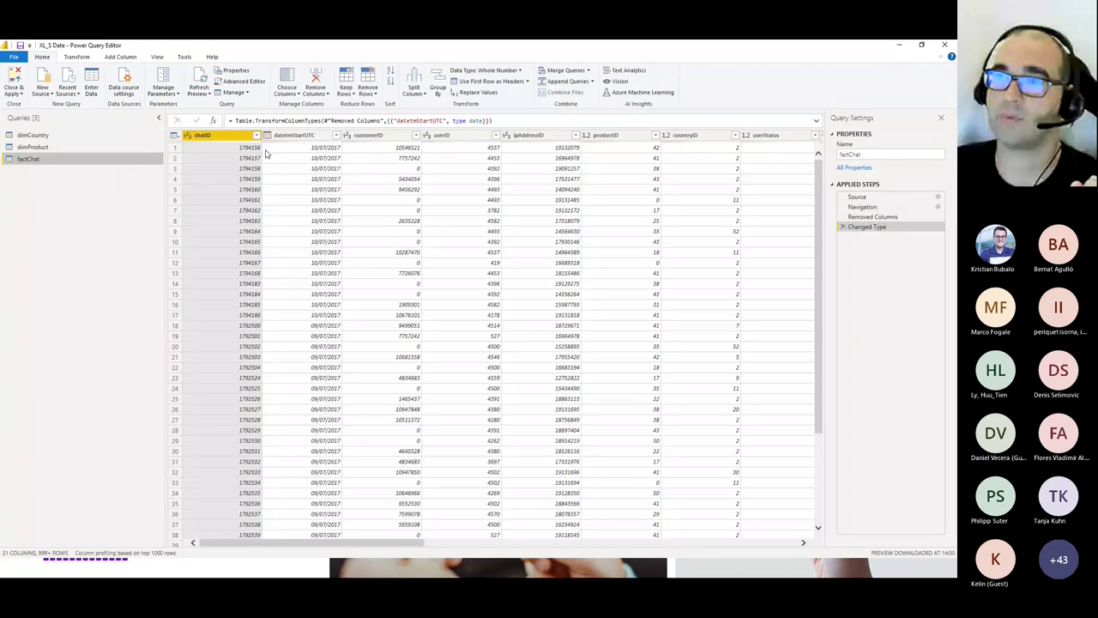
pyautogui.click(299, 135)
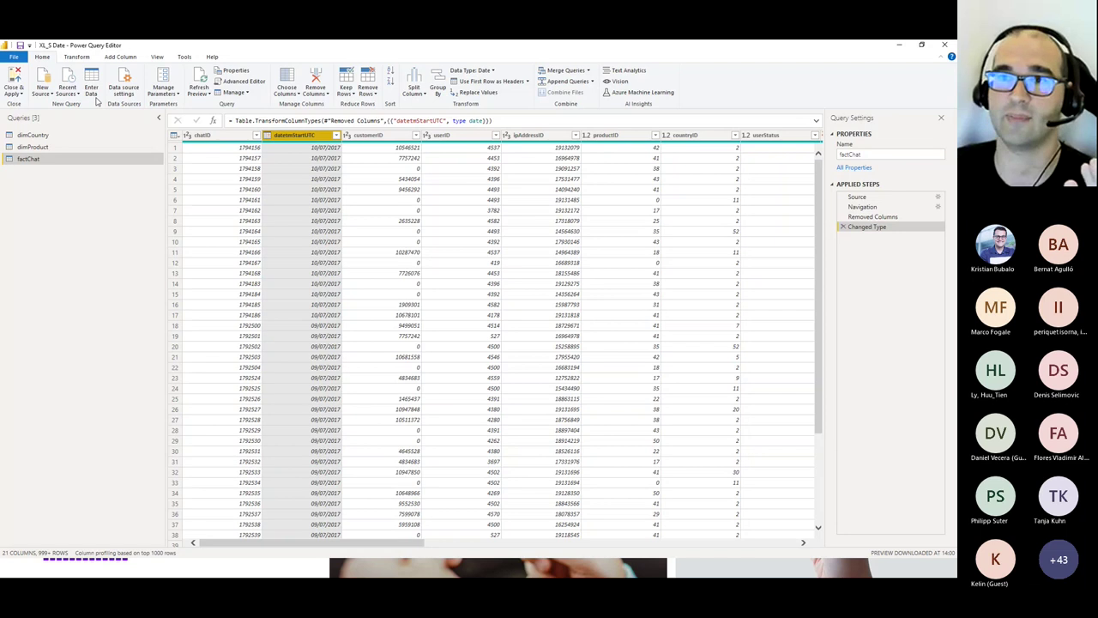
pyautogui.click(14, 93)
pyautogui.click(29, 126)
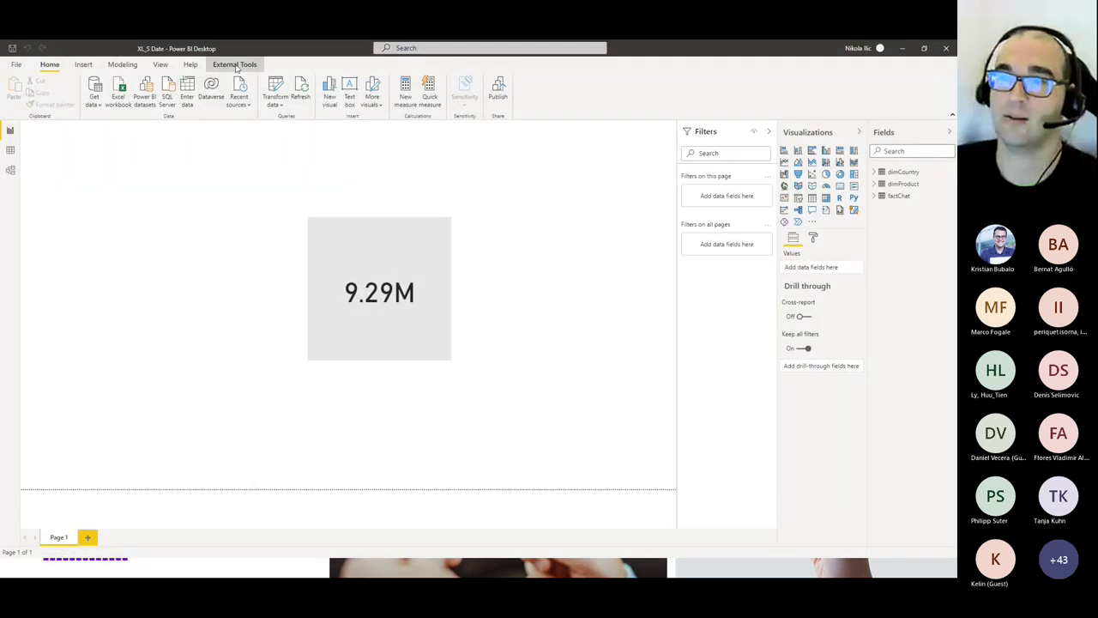
# Launch DAX Studio on the XL_S Date model, enlarge the output area and load the model's metrics
pyautogui.click(234, 64)
pyautogui.click(14, 91)
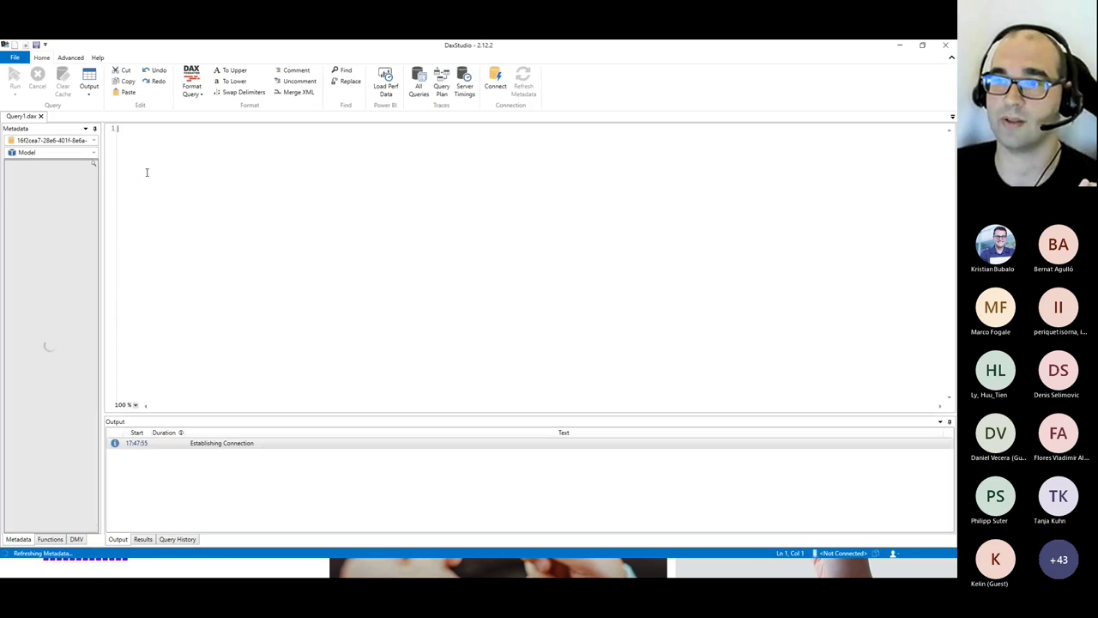
pyautogui.moveTo(489, 413); pyautogui.dragTo(488, 273)
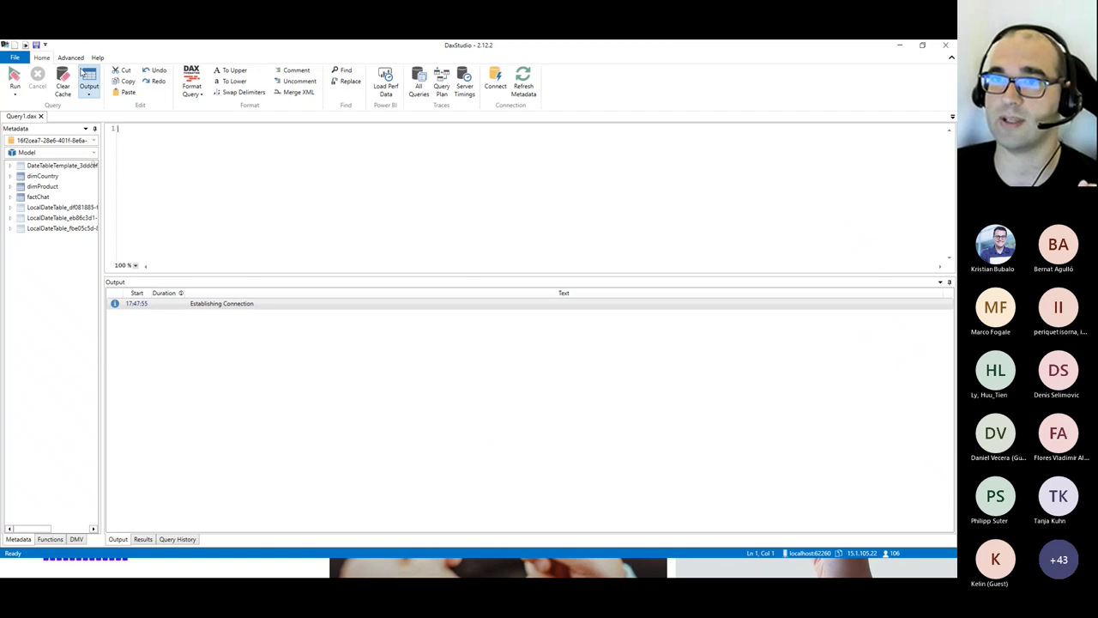
pyautogui.click(70, 57)
pyautogui.click(76, 79)
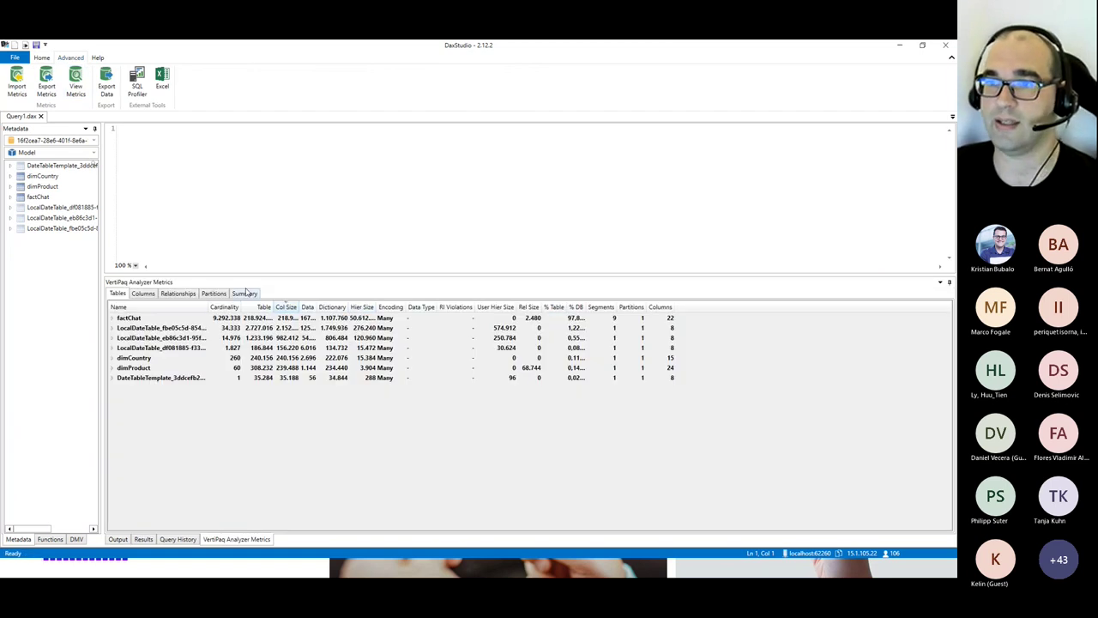
# Circle the model's total size in the metrics summary and the cardinality of factChat's datetmStartUTC column in the table metrics
pyautogui.click(246, 296)
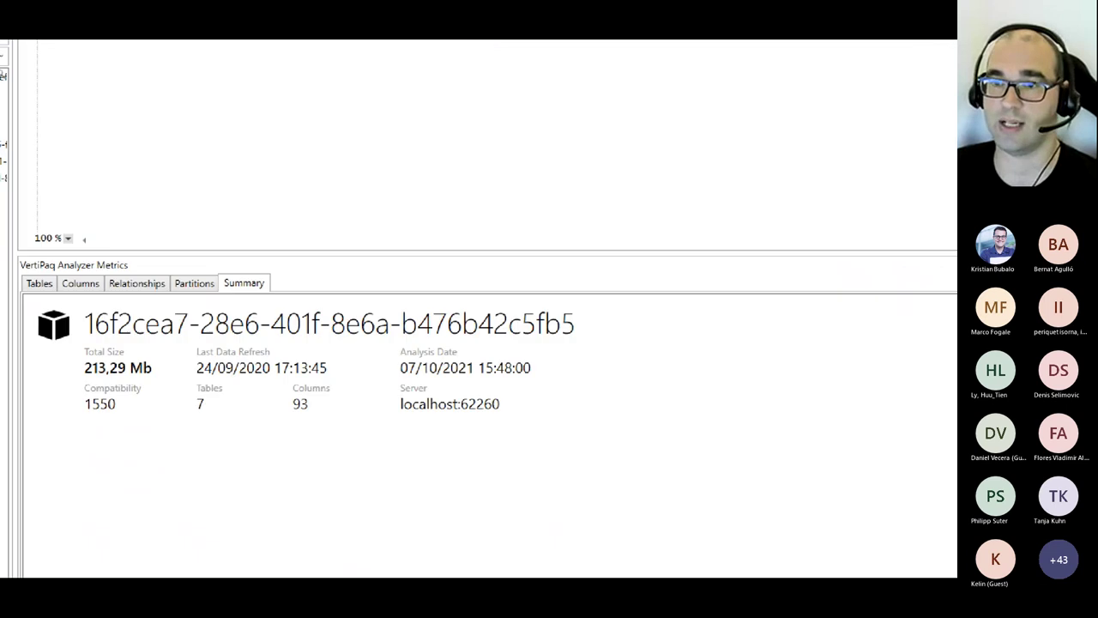
pyautogui.moveTo(144, 331)
pyautogui.mouseDown()
pyautogui.moveTo(122, 336)
pyautogui.moveTo(194, 359)
pyautogui.moveTo(90, 302)
pyautogui.mouseUp()
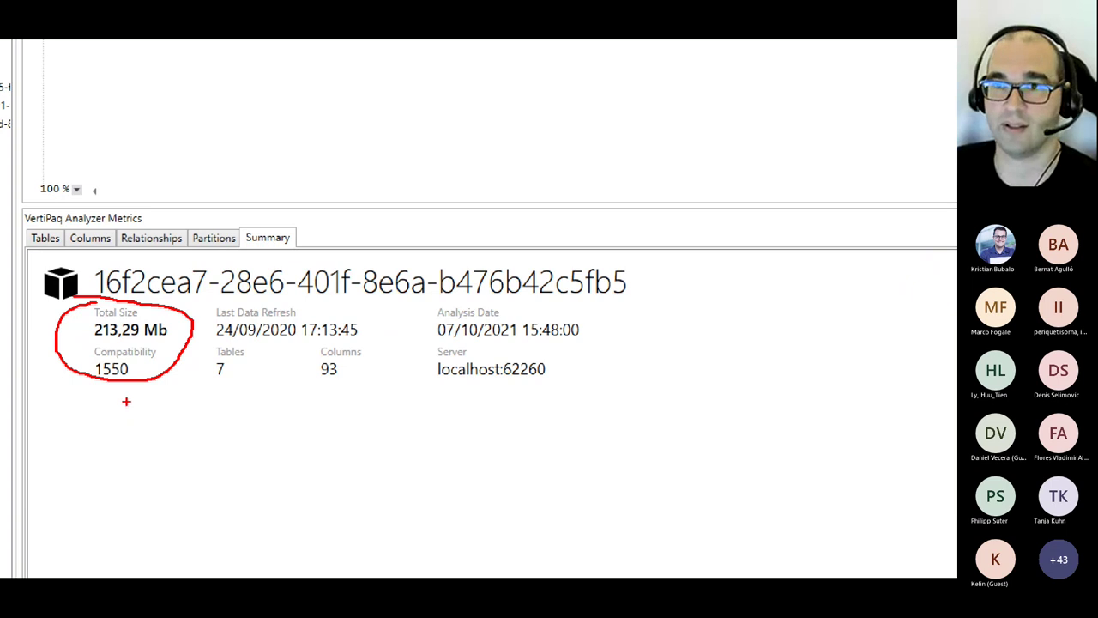
pyautogui.click(50, 239)
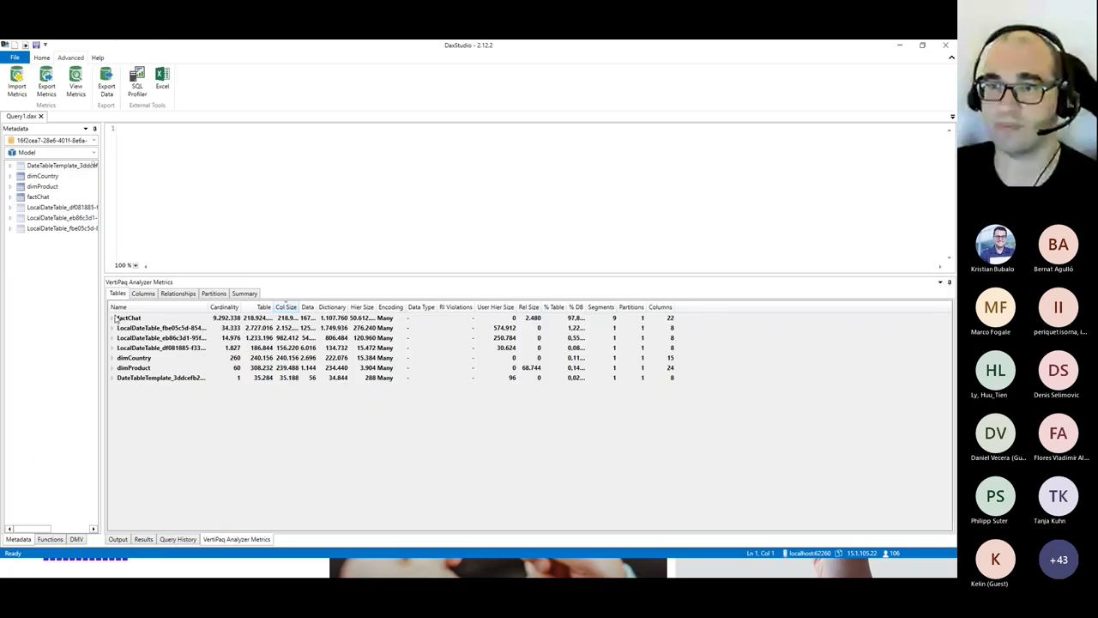
pyautogui.click(114, 318)
pyautogui.scroll(-3, 137, 342)
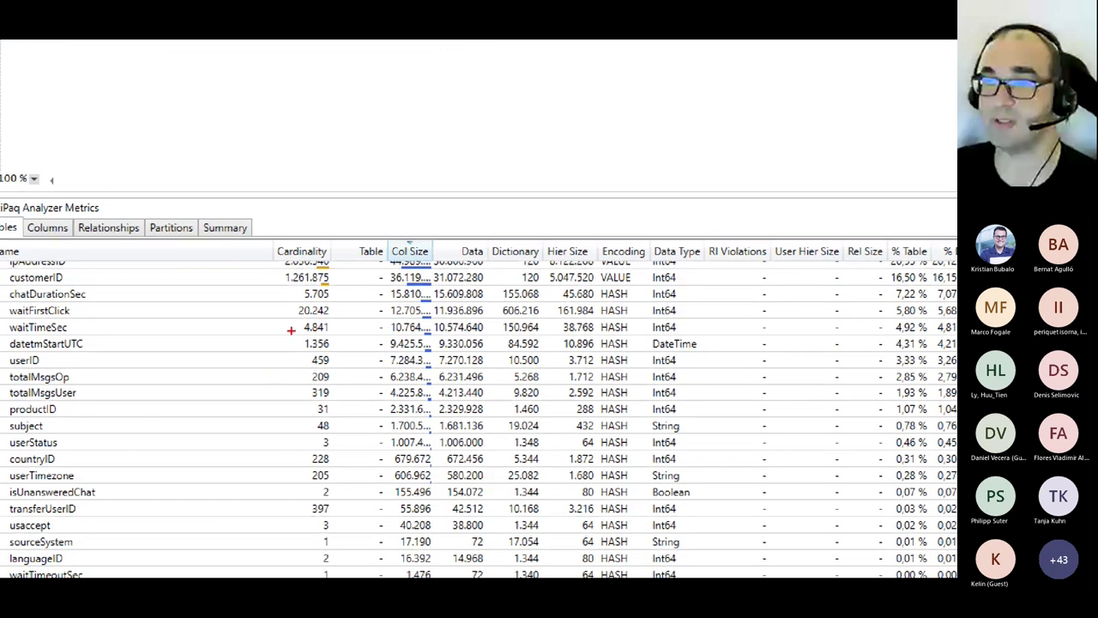
pyautogui.moveTo(291, 329)
pyautogui.mouseDown()
pyautogui.moveTo(299, 355)
pyautogui.moveTo(340, 350)
pyautogui.moveTo(318, 331)
pyautogui.moveTo(288, 334)
pyautogui.mouseUp()
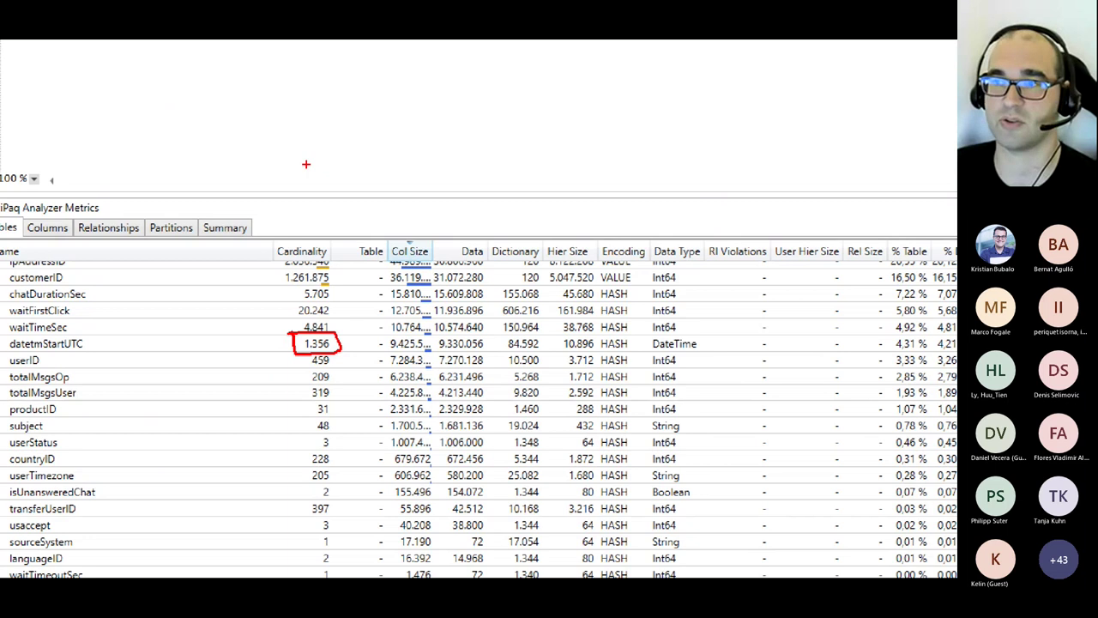
pyautogui.press('Escape')
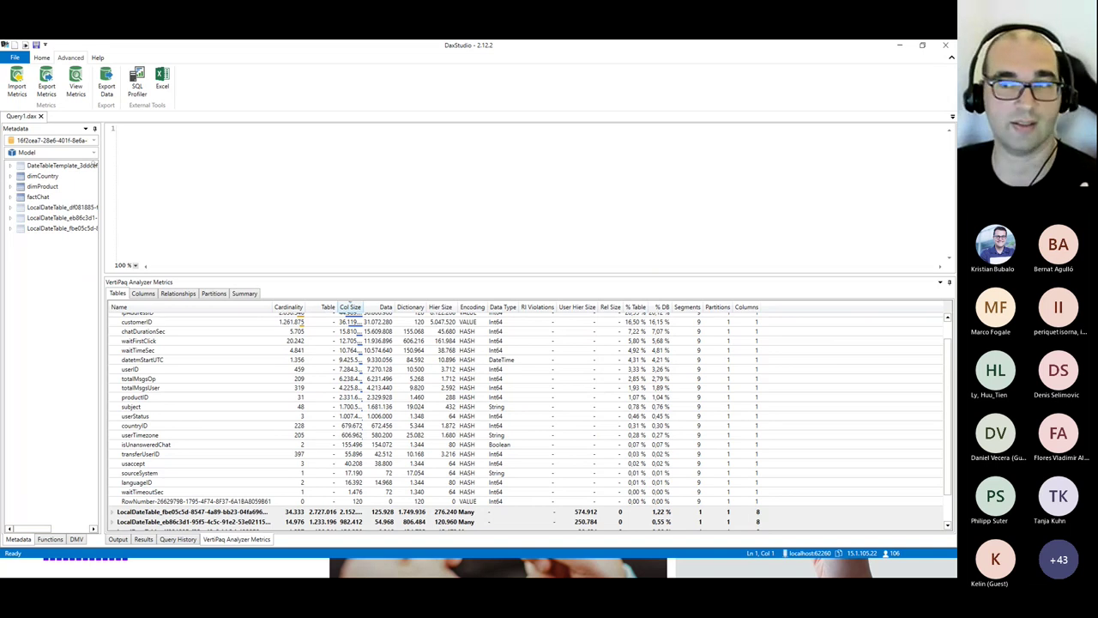
# Switch to SQL Server Management Studio and mark the original and hour-rounded datetmStartUTC columns in a close-up of the query results
pyautogui.hotkey('alt', 'Tab')
pyautogui.hotkey('ctrl', 'Tab')
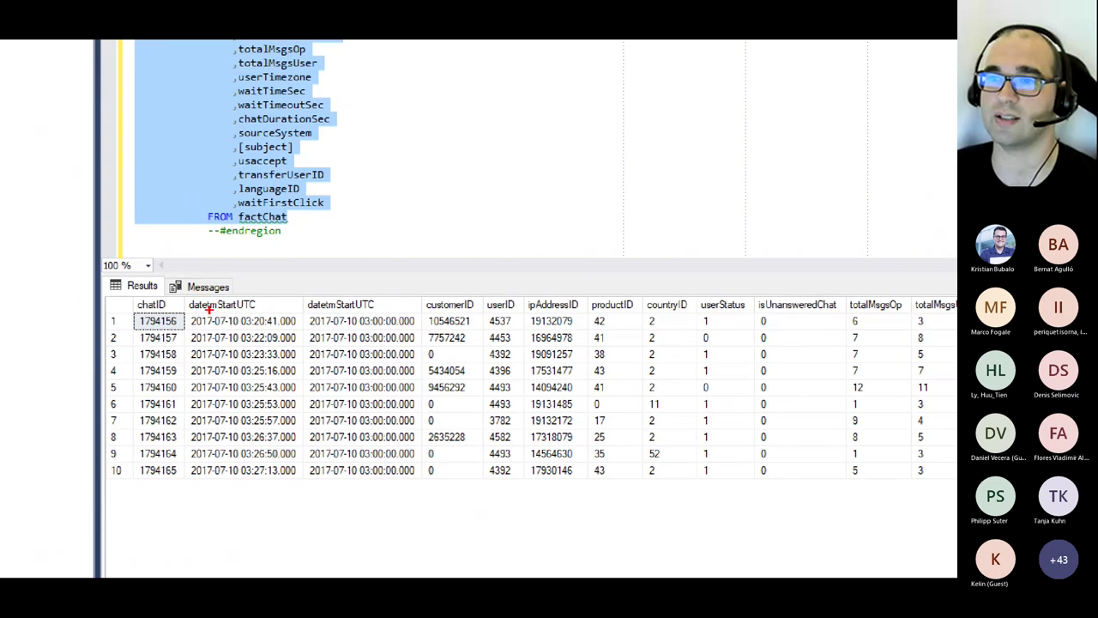
pyautogui.moveTo(182, 316)
pyautogui.mouseDown()
pyautogui.moveTo(192, 479)
pyautogui.moveTo(300, 483)
pyautogui.mouseUp()
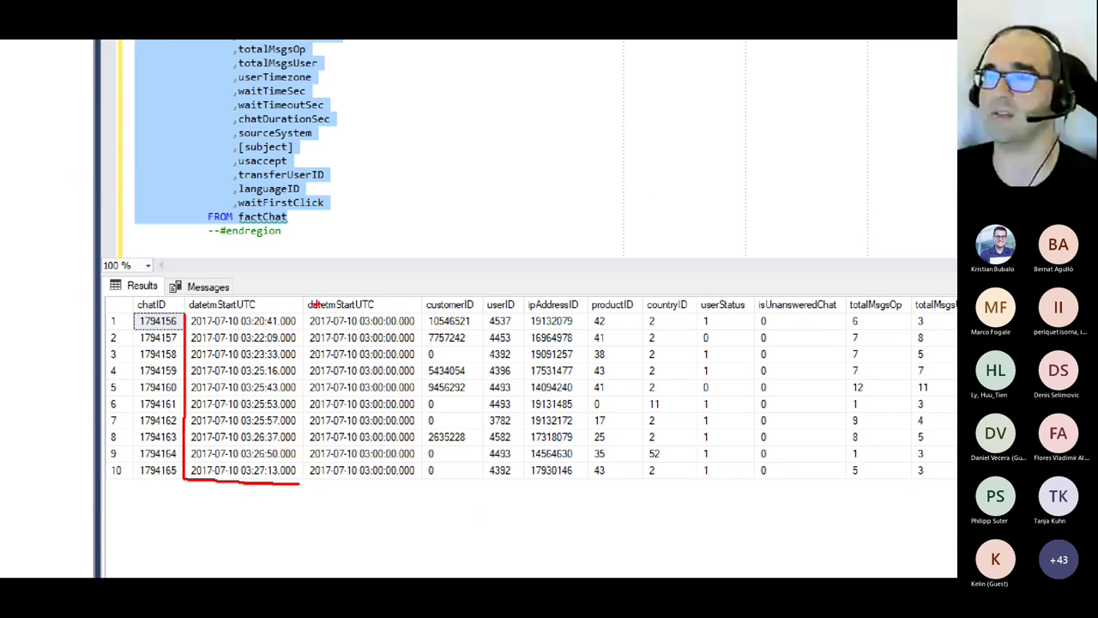
pyautogui.moveTo(305, 305)
pyautogui.mouseDown()
pyautogui.moveTo(308, 485)
pyautogui.moveTo(415, 480)
pyautogui.mouseUp()
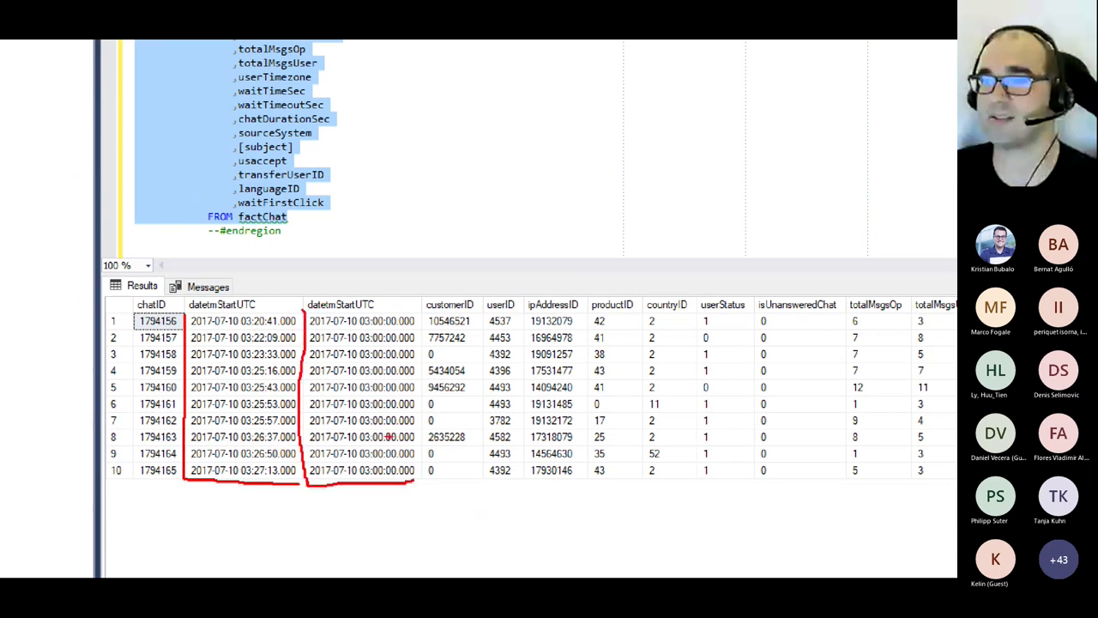
pyautogui.press('Escape')
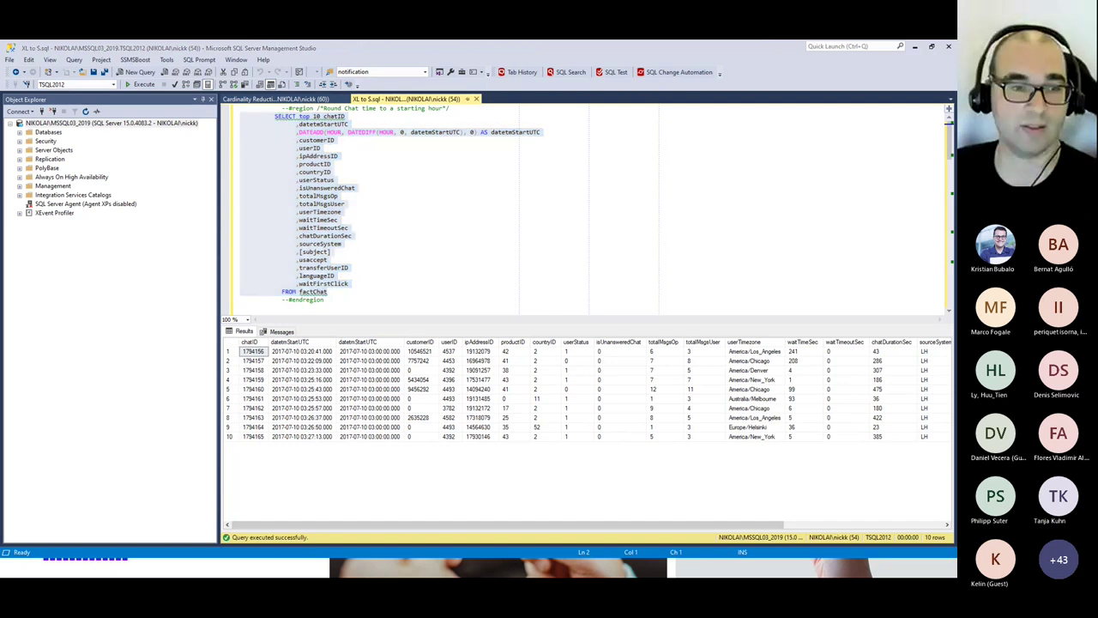
# Switch to the XL_S Hour report in Power BI Desktop, launch DAX Studio on its model and load the model's metrics
pyautogui.hotkey('alt', 'Tab')
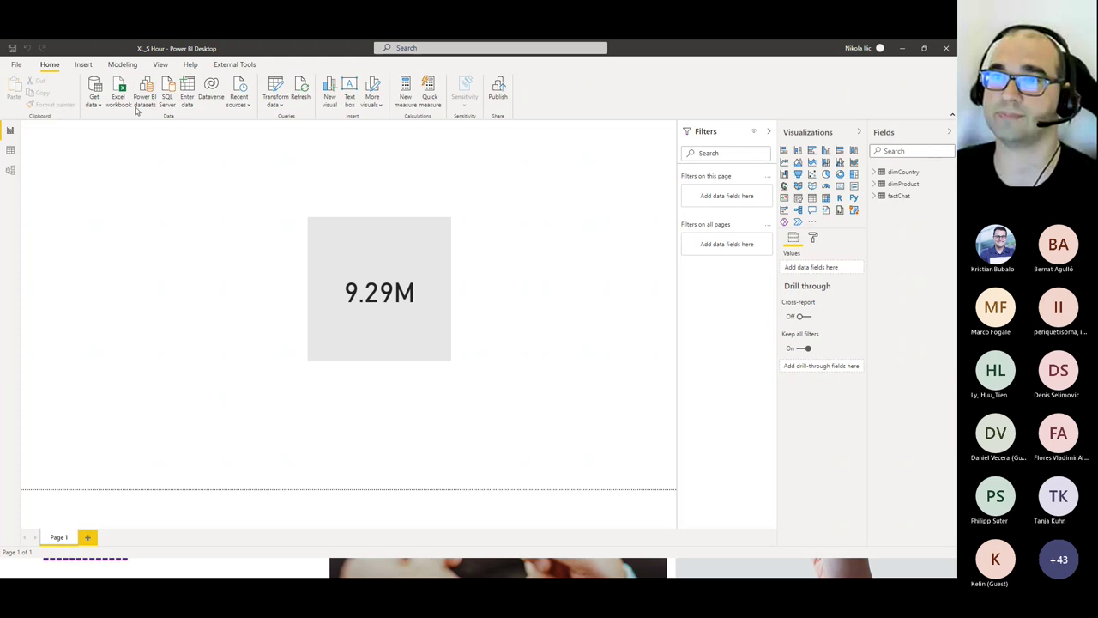
pyautogui.click(234, 65)
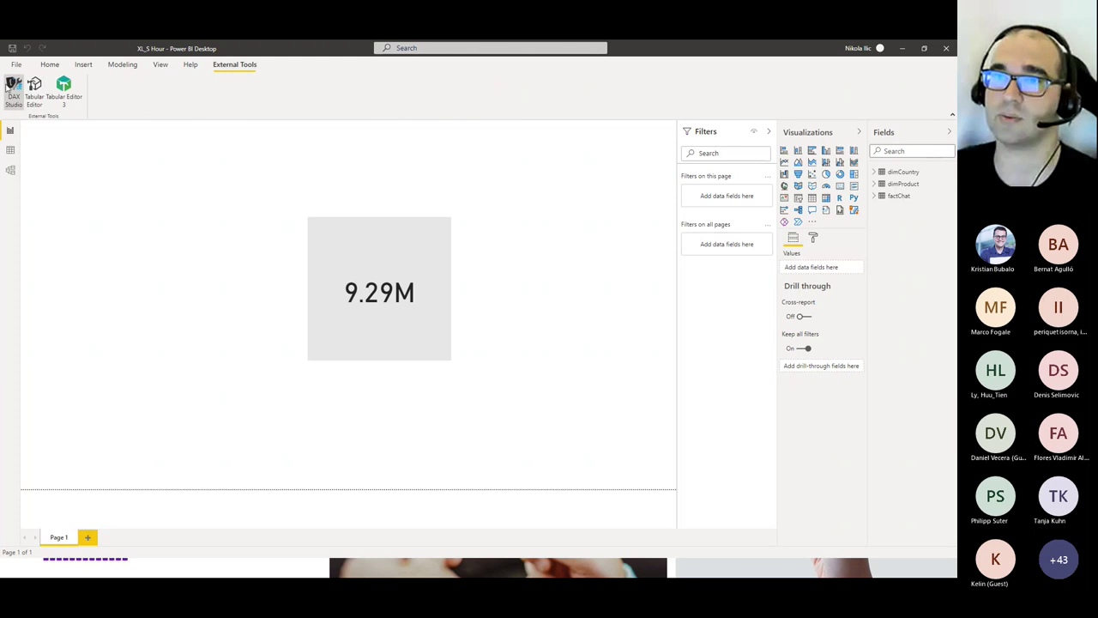
pyautogui.click(9, 86)
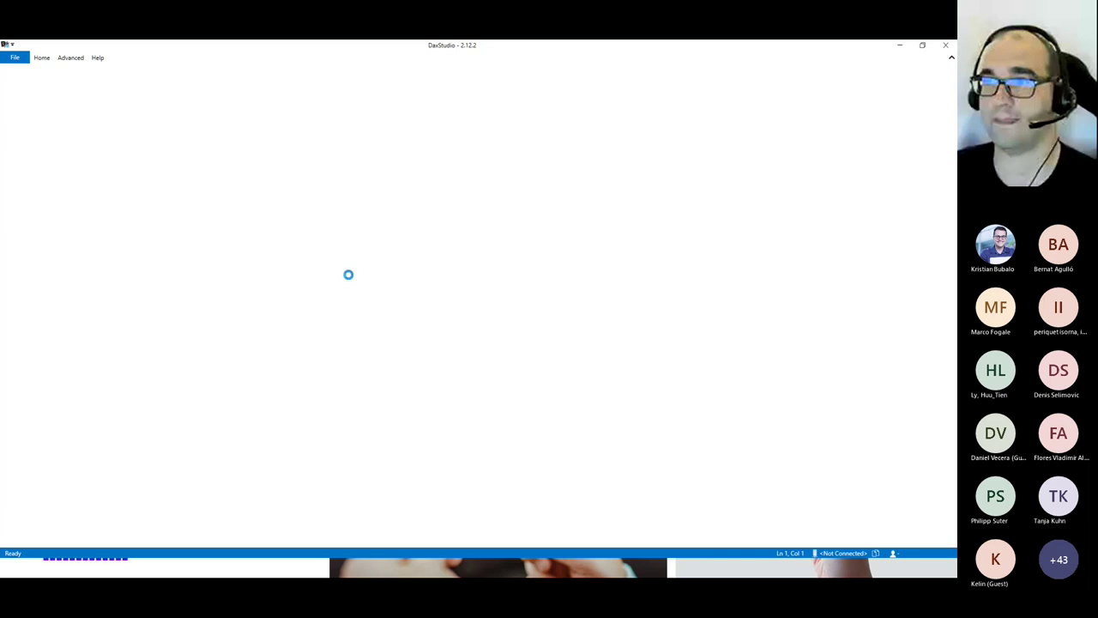
pyautogui.click(71, 57)
pyautogui.click(75, 83)
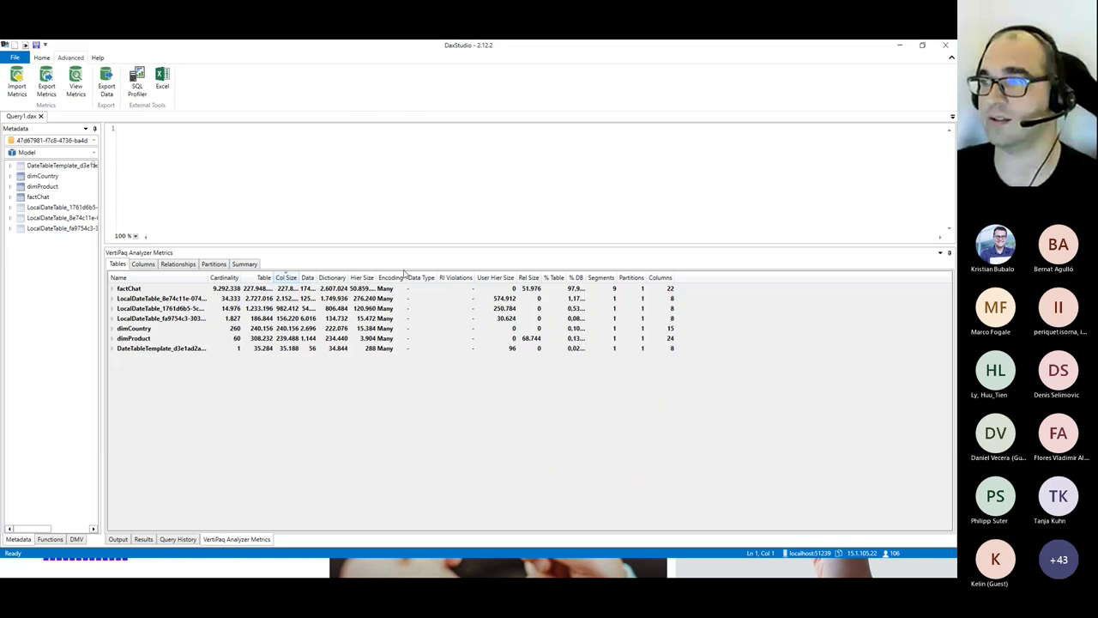
# Check the model's total size in the metrics summary and expand factChat in the table metrics to inspect its columns
pyautogui.click(256, 267)
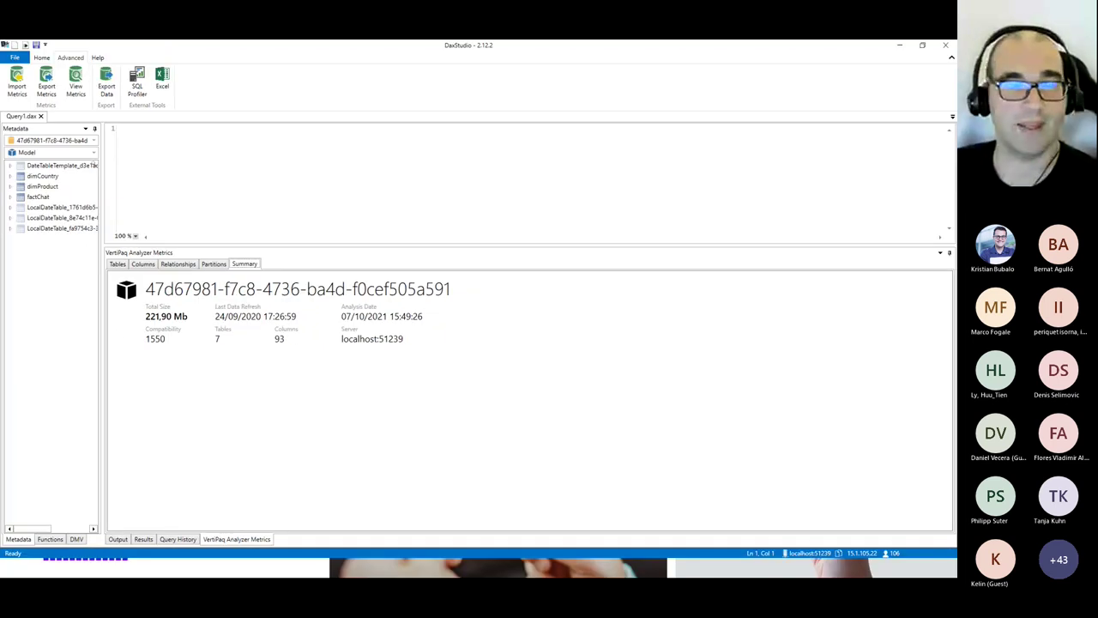
pyautogui.click(117, 264)
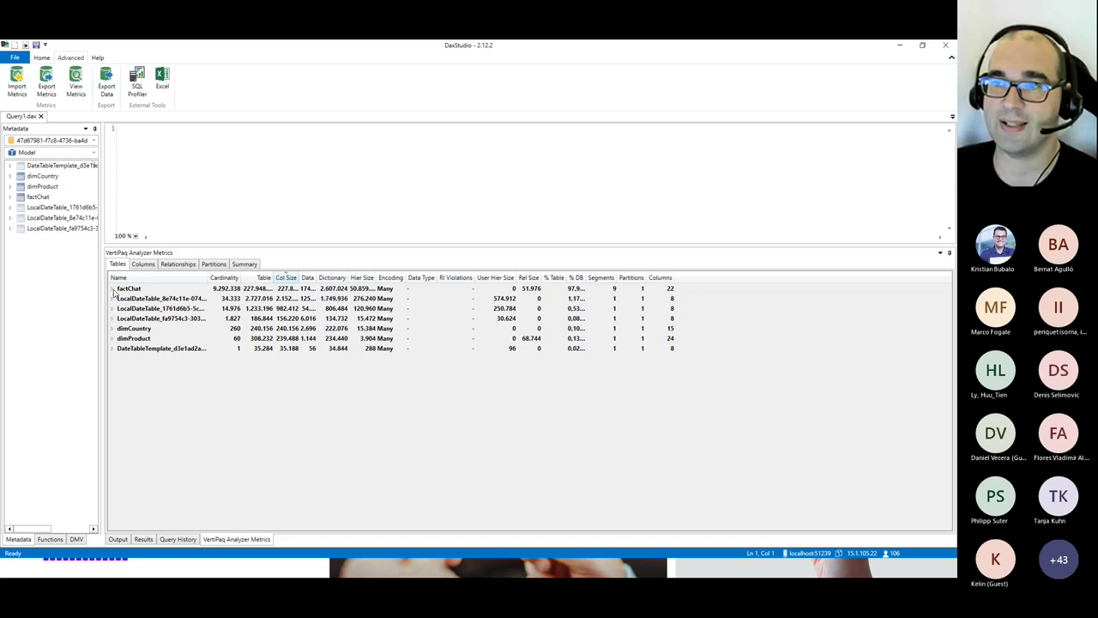
pyautogui.click(112, 289)
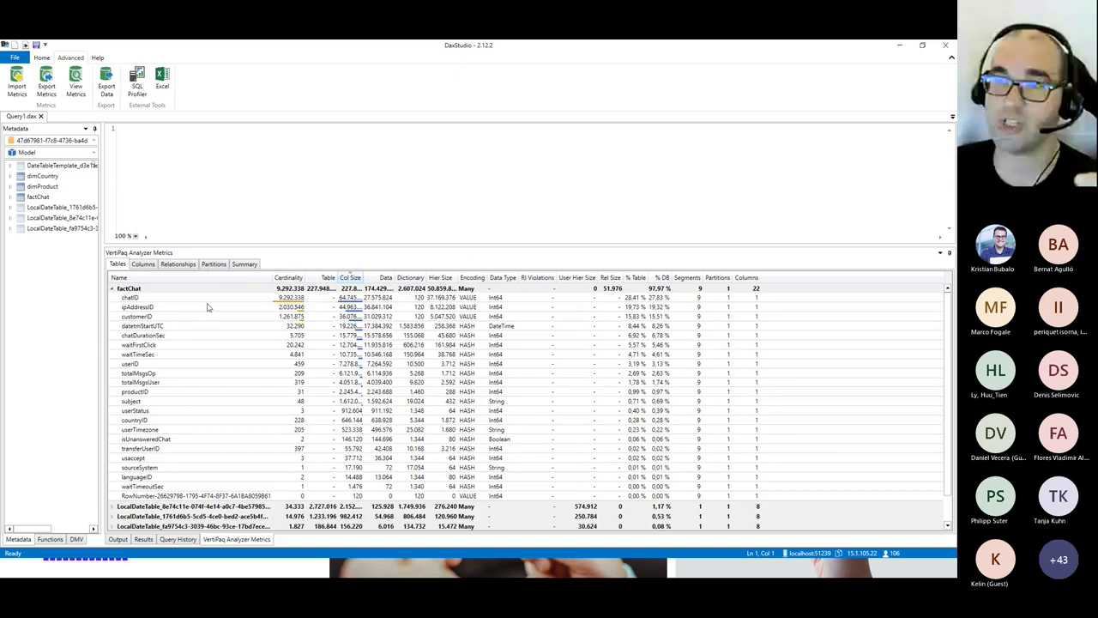
# Zoom in on factChat's column metrics and mark chatID's cardinality and the ipAddressID, customerID and userID columns
pyautogui.hotkey('ctrl', '1')
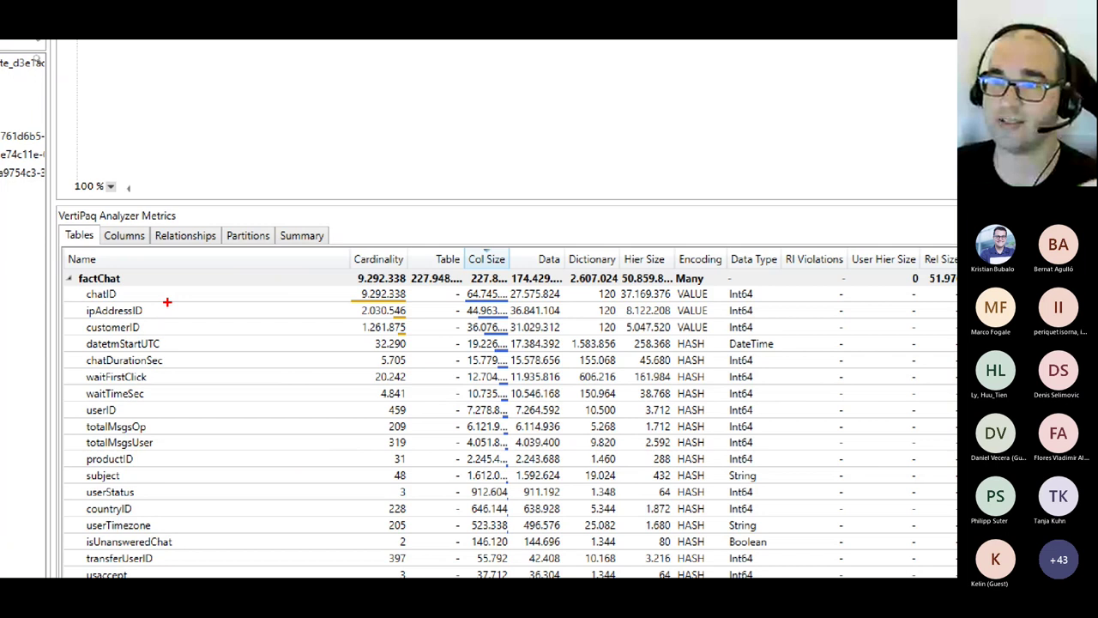
pyautogui.moveTo(341, 289)
pyautogui.mouseDown()
pyautogui.moveTo(346, 305)
pyautogui.moveTo(384, 306)
pyautogui.mouseUp()
pyautogui.press('Escape')
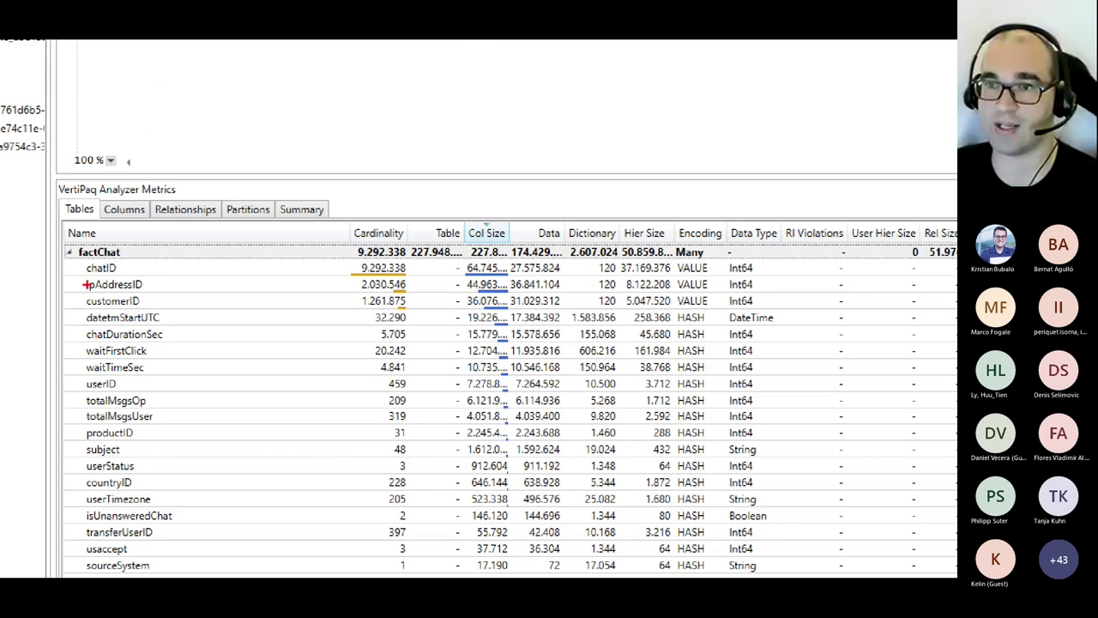
pyautogui.moveTo(120, 302)
pyautogui.mouseDown()
pyautogui.moveTo(120, 313)
pyautogui.moveTo(151, 297)
pyautogui.mouseUp()
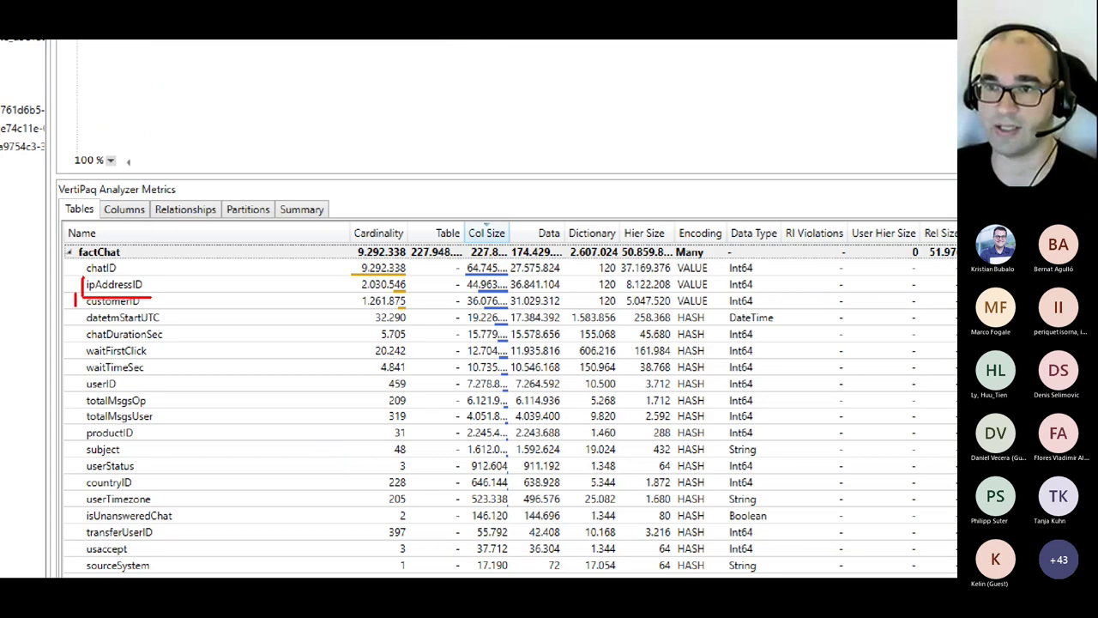
pyautogui.moveTo(76, 295); pyautogui.dragTo(149, 306)
pyautogui.moveTo(82, 374)
pyautogui.mouseDown()
pyautogui.moveTo(83, 389)
pyautogui.moveTo(126, 390)
pyautogui.mouseUp()
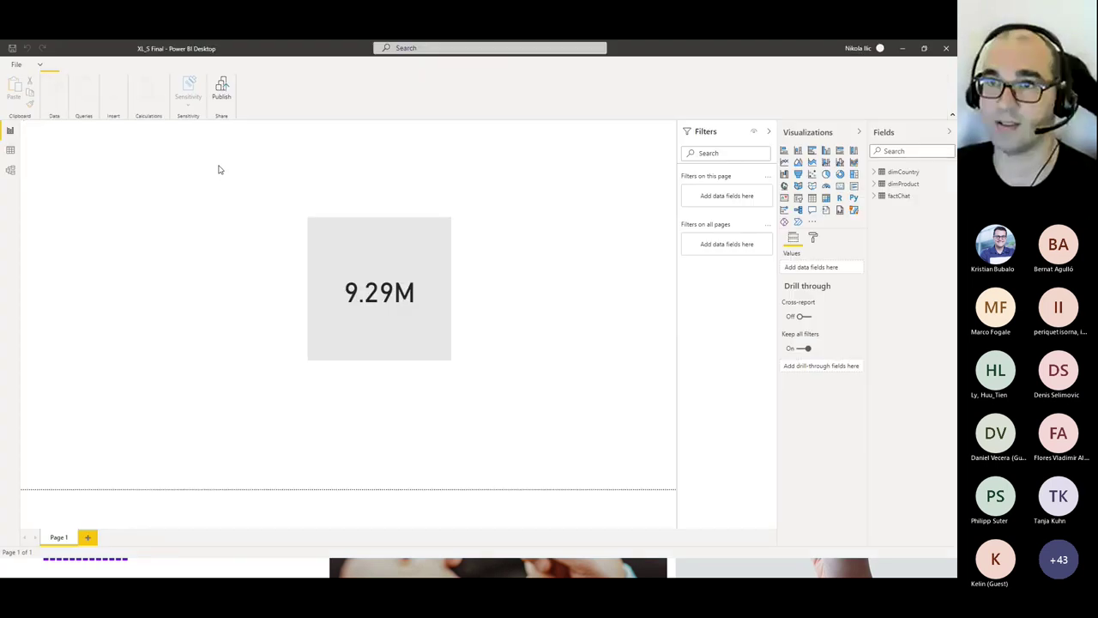
# Launch DAX Studio from the XL_S Final report, load the model's metrics and enlarge the metrics area
pyautogui.click(232, 65)
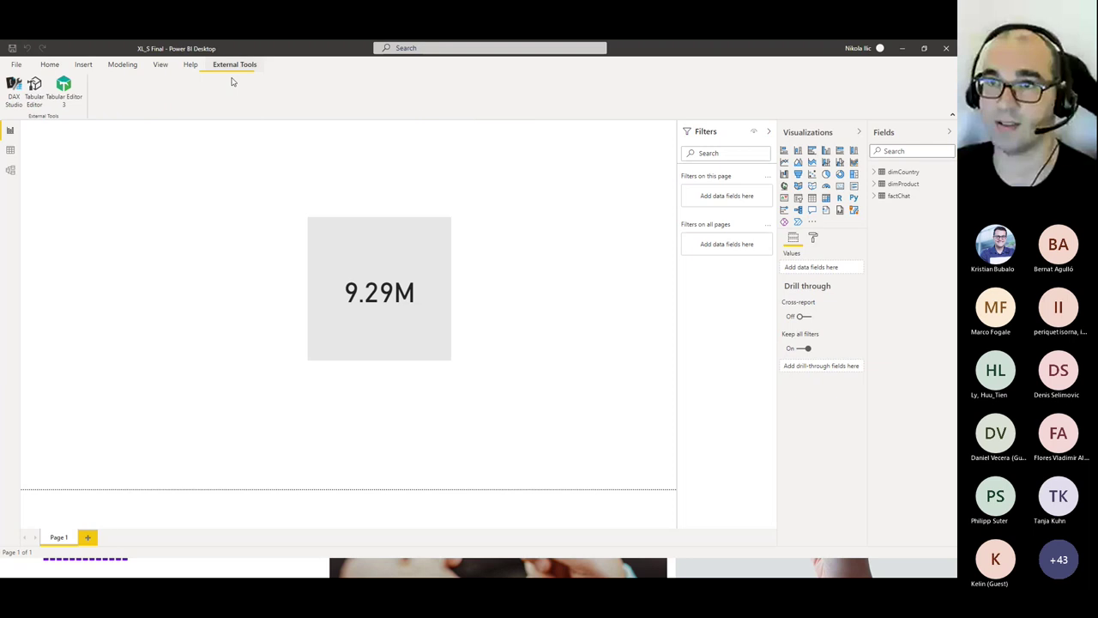
pyautogui.click(14, 89)
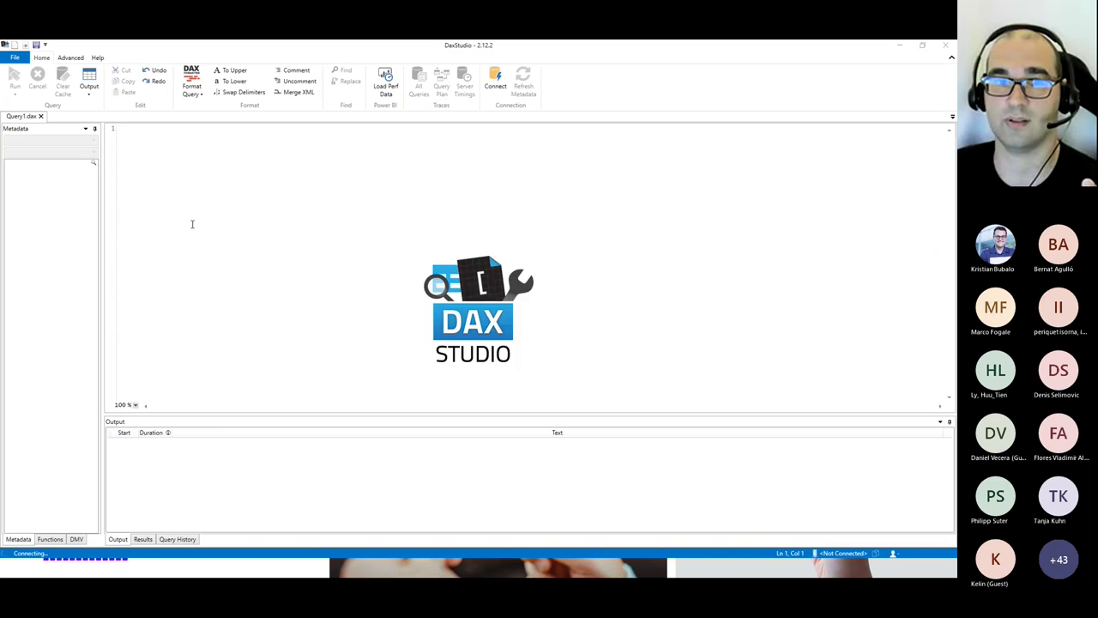
pyautogui.click(70, 57)
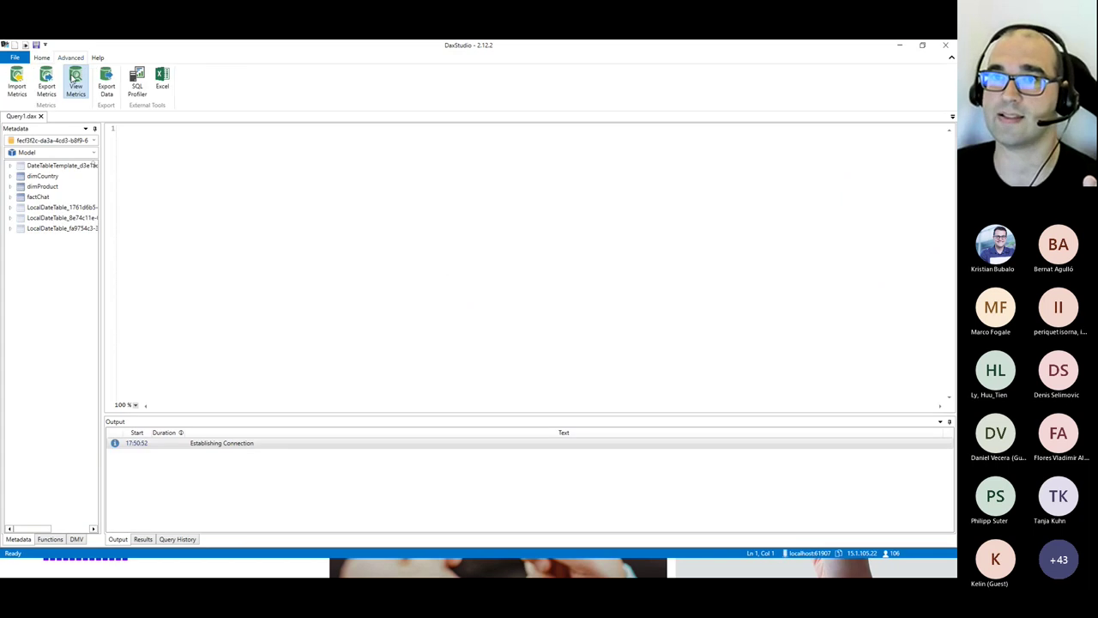
pyautogui.click(74, 78)
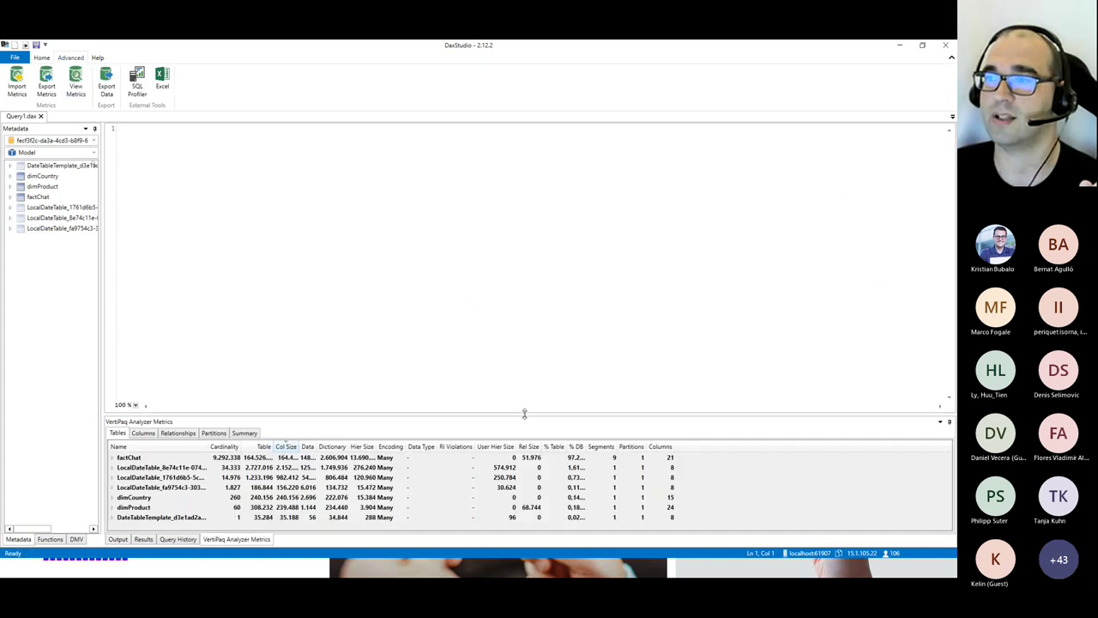
pyautogui.moveTo(525, 415); pyautogui.dragTo(524, 277)
# Circle the model's total size in a close-up of the metrics summary, and widen the metadata area to reveal the full local date table names
pyautogui.click(245, 295)
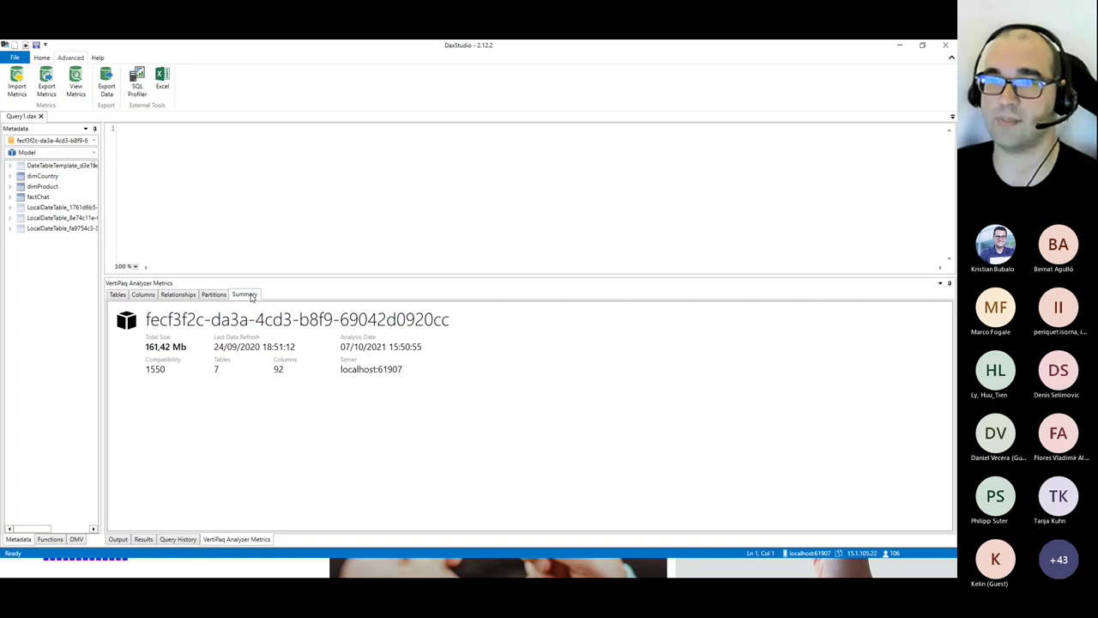
pyautogui.hotkey('ctrl', '1')
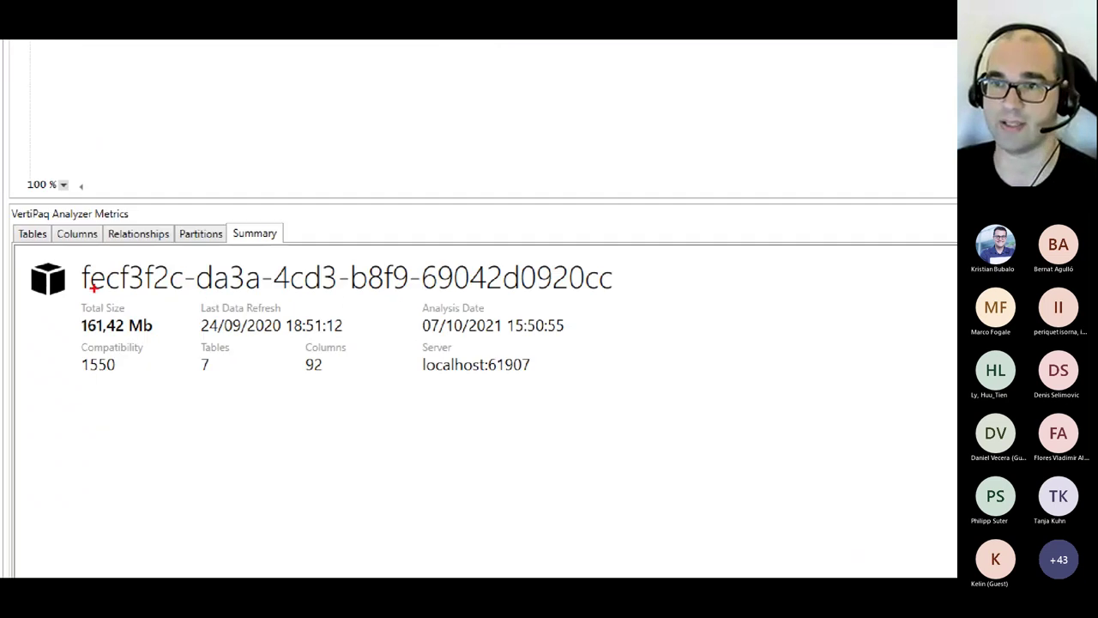
pyautogui.moveTo(127, 345)
pyautogui.mouseDown()
pyautogui.moveTo(138, 326)
pyautogui.moveTo(119, 330)
pyautogui.mouseUp()
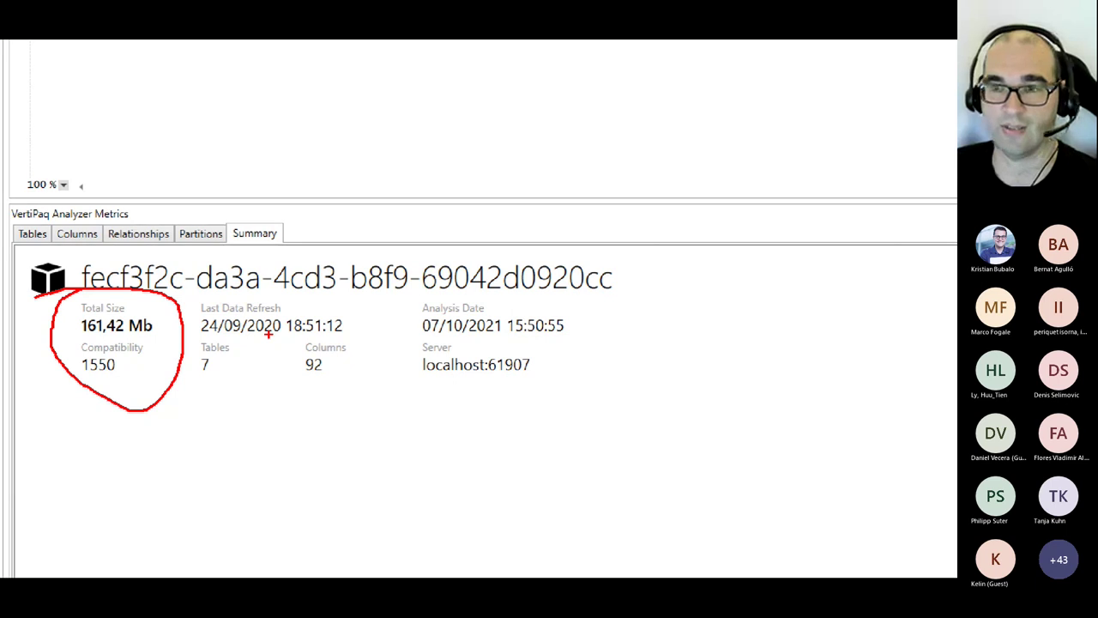
pyautogui.press('Escape')
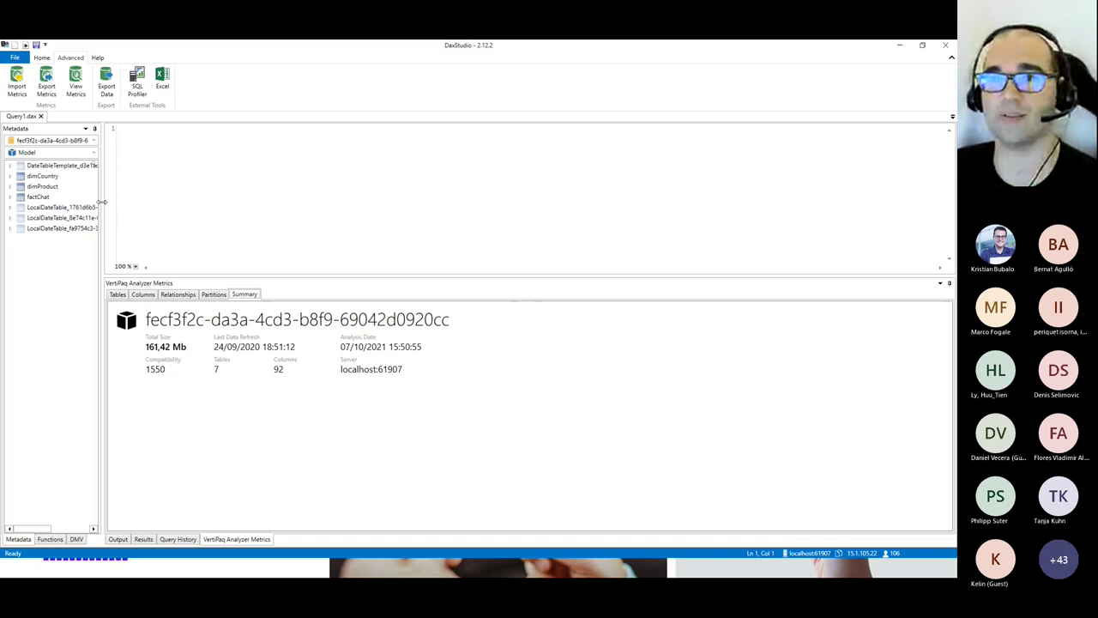
pyautogui.moveTo(103, 206); pyautogui.dragTo(213, 211)
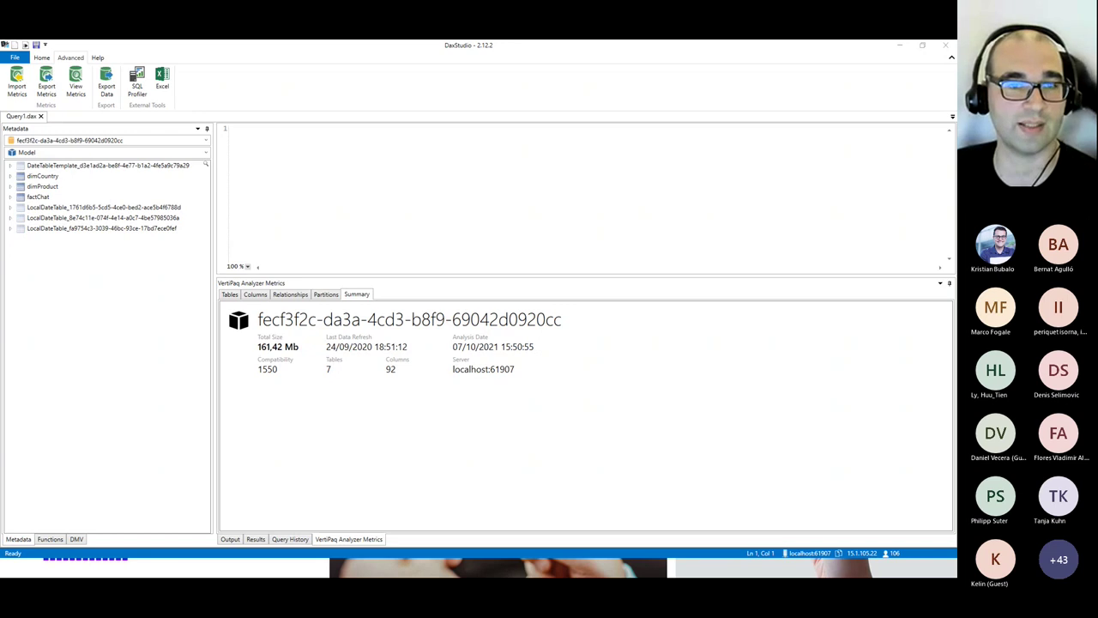
# Switch back to Power BI Desktop and disable Auto date/time in the current file's data load options
pyautogui.hotkey('alt', 'Tab')
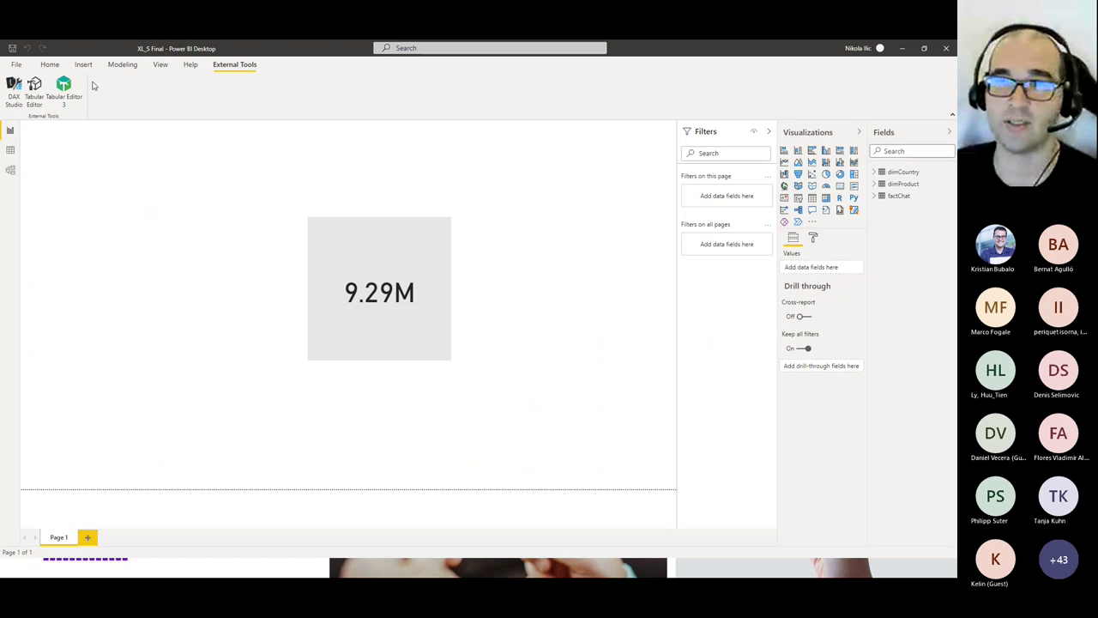
pyautogui.click(50, 64)
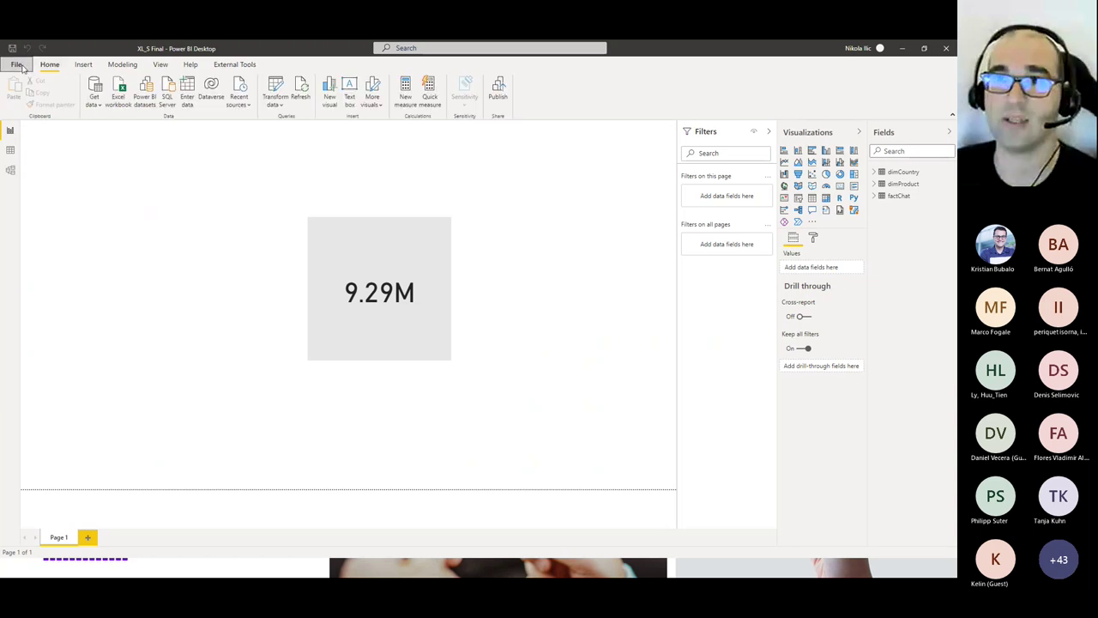
pyautogui.click(17, 65)
pyautogui.click(37, 223)
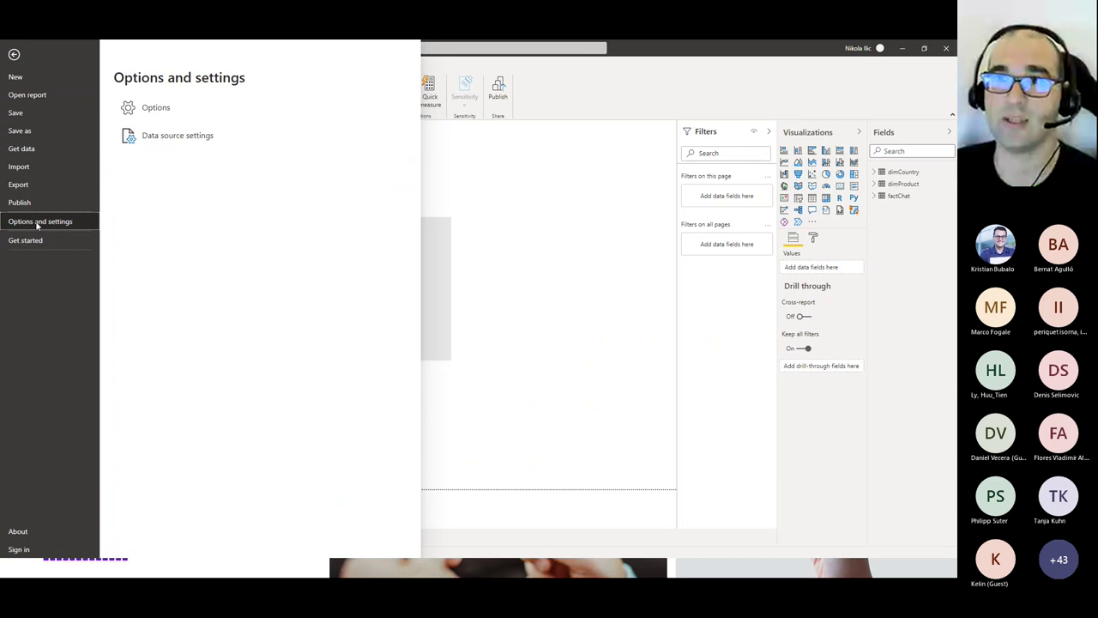
pyautogui.press('Escape')
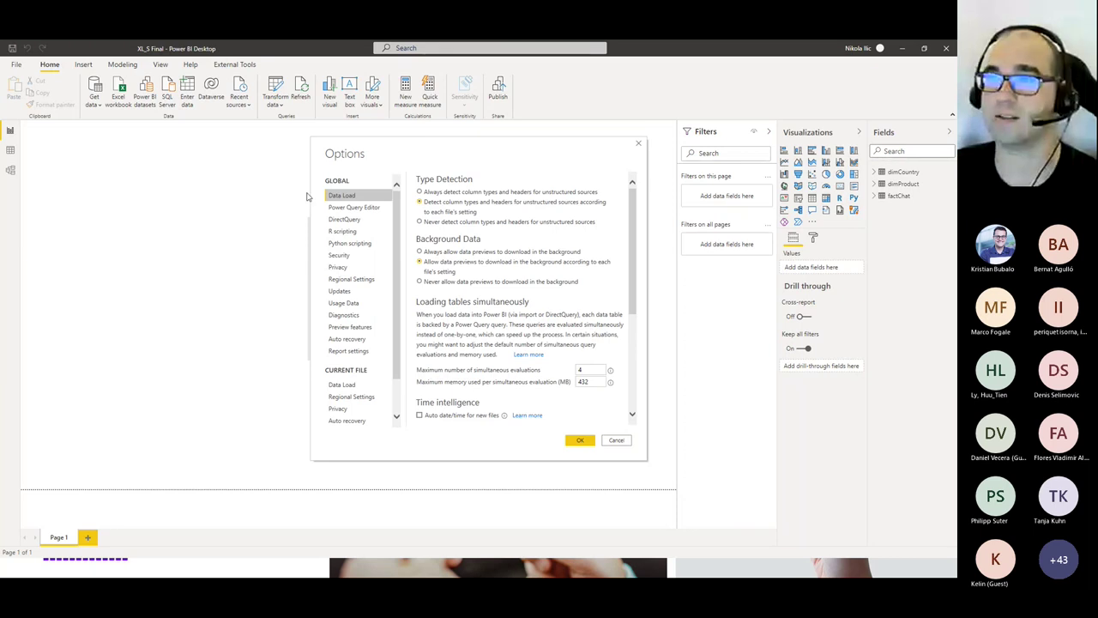
pyautogui.scroll(-1, 443, 326)
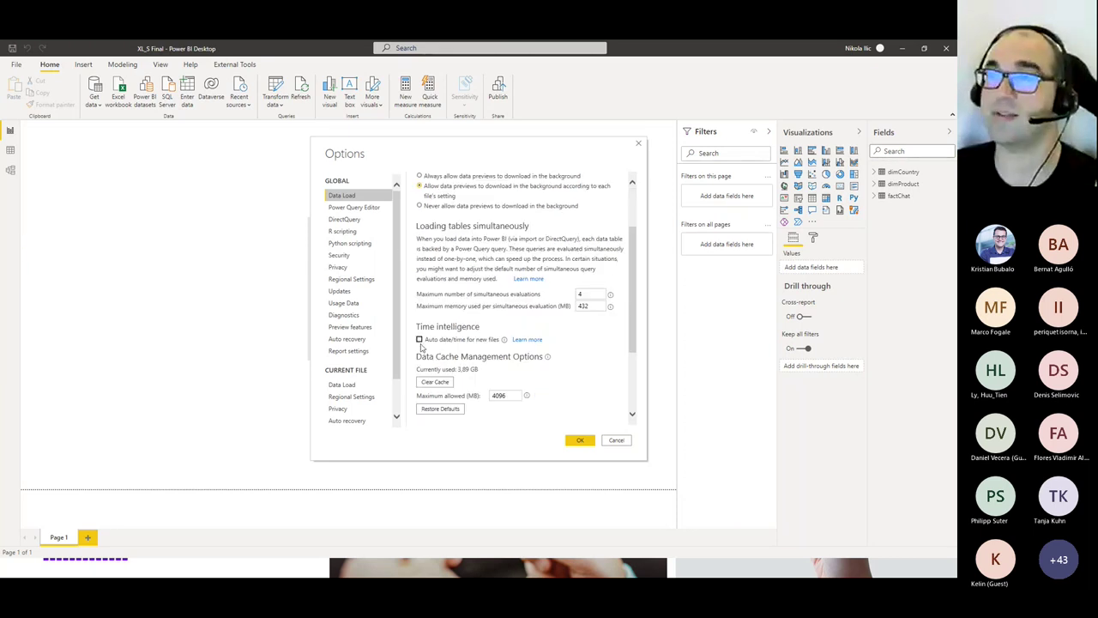
pyautogui.moveTo(632, 249); pyautogui.dragTo(632, 305)
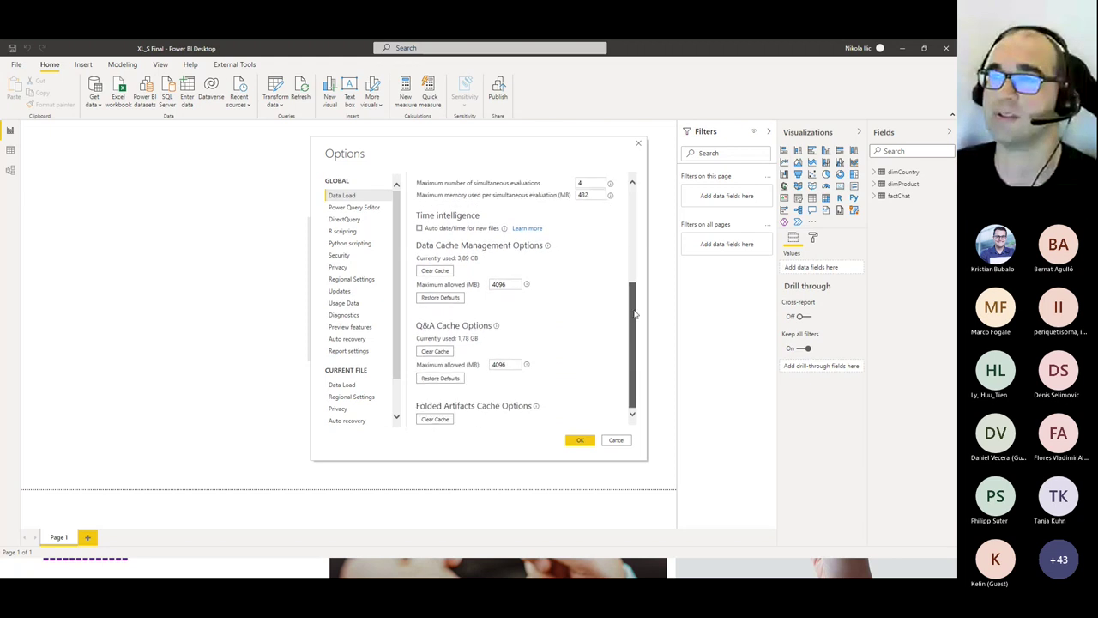
pyautogui.click(343, 385)
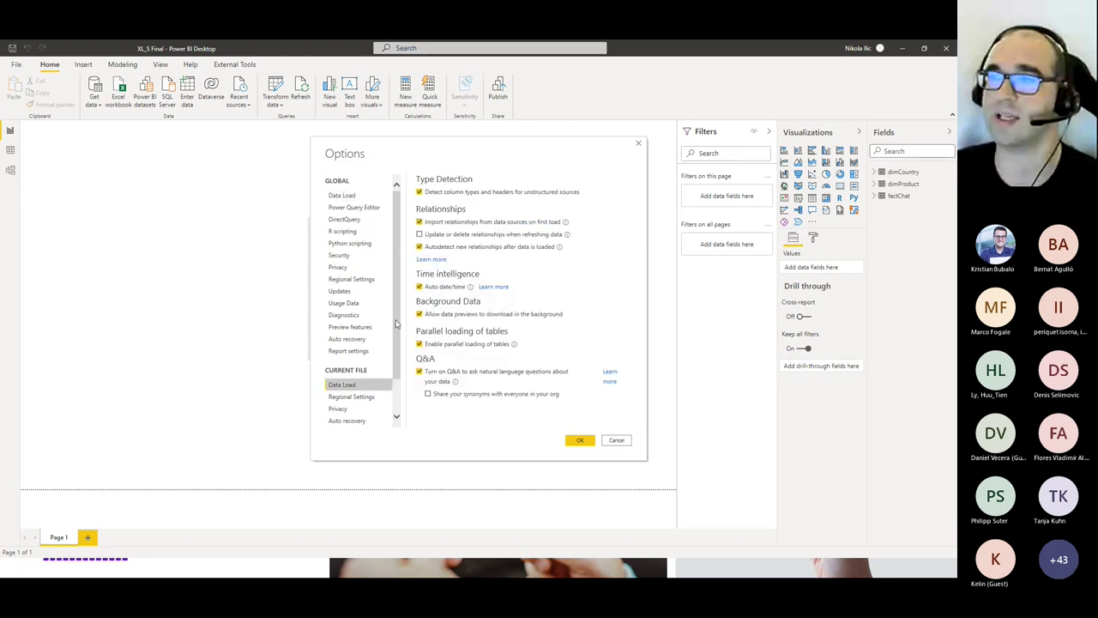
pyautogui.click(420, 289)
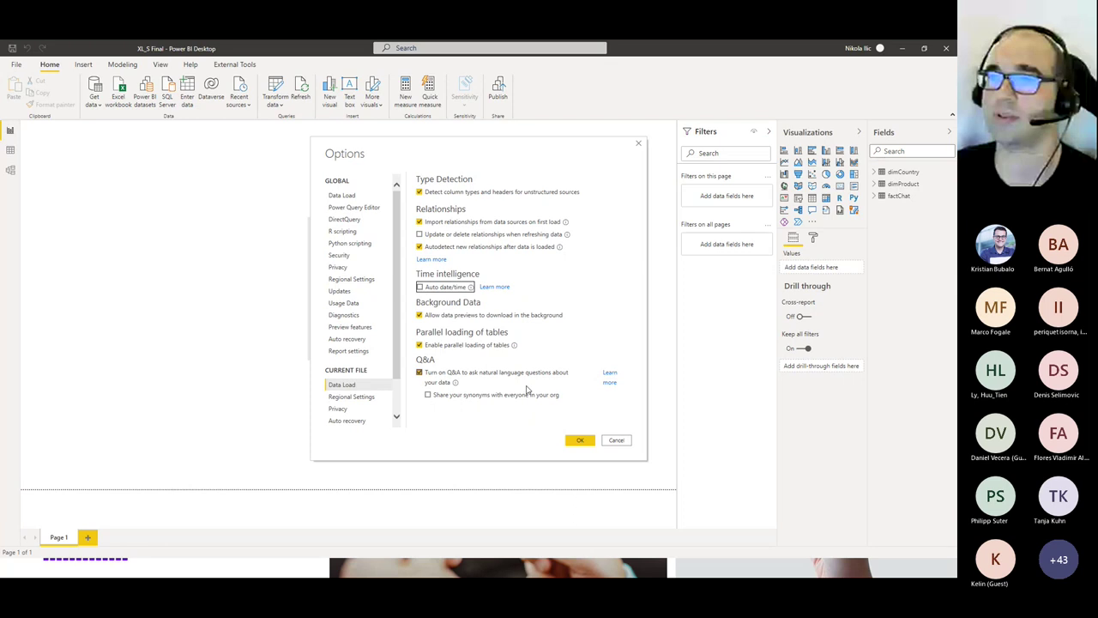
pyautogui.click(573, 441)
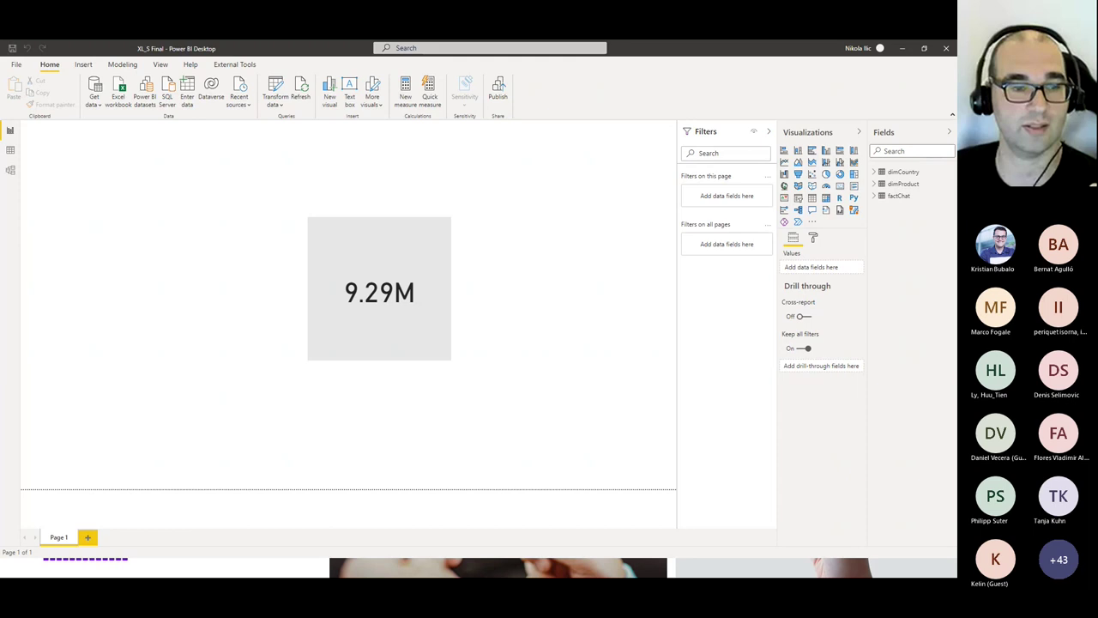
# Return to DAX Studio and reload the metrics of the XL_S Final model to check its total size
pyautogui.hotkey('alt', 'Tab')
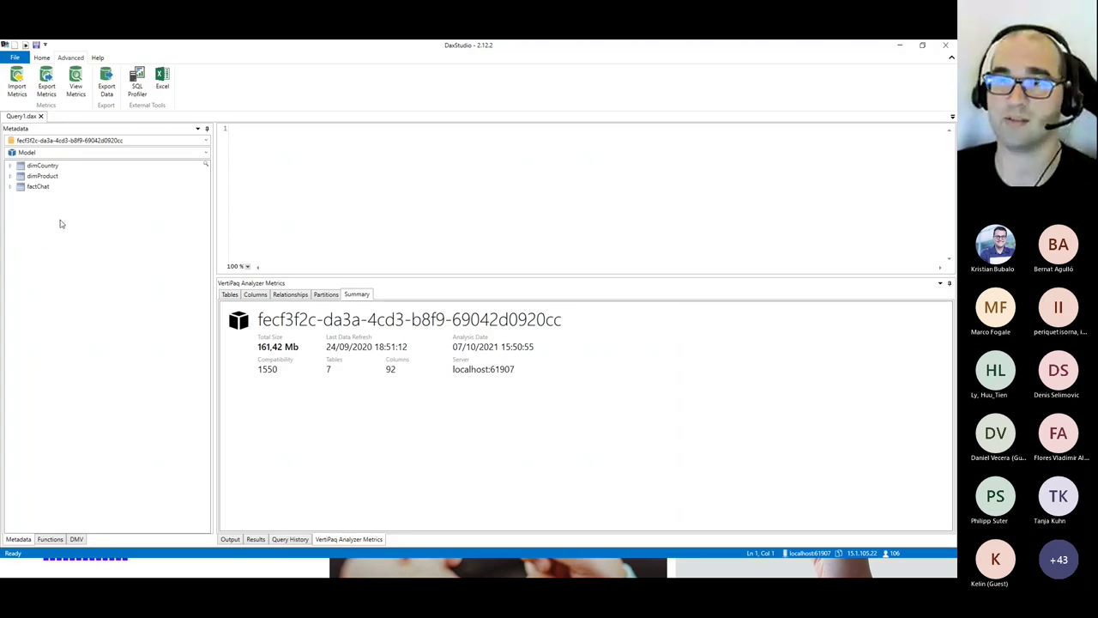
pyautogui.click(75, 81)
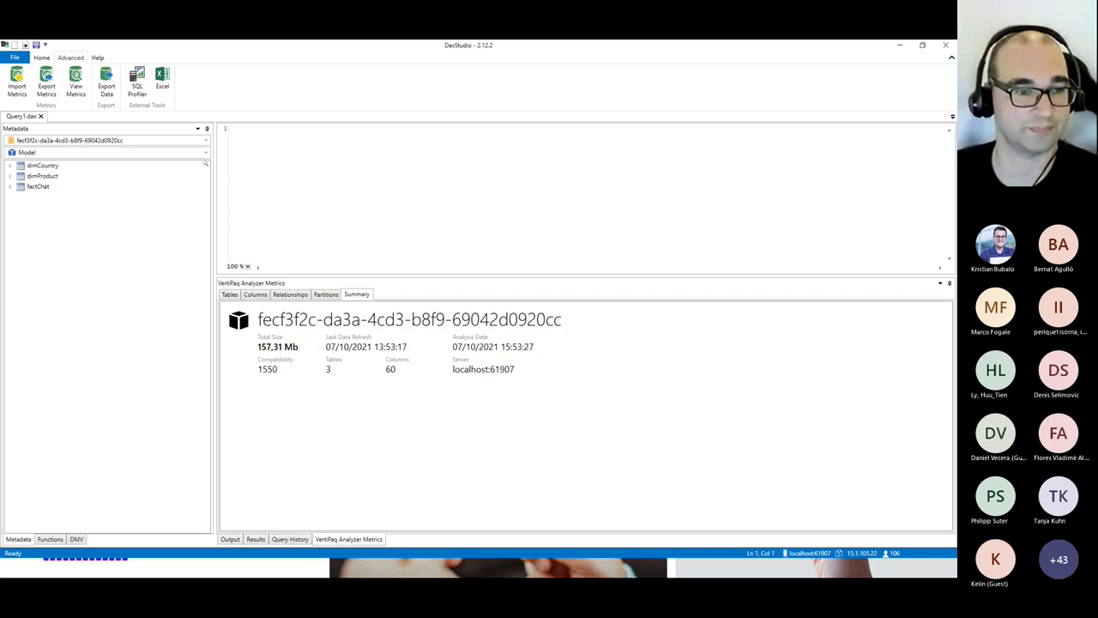
pyautogui.hotkey('alt', 'Tab')
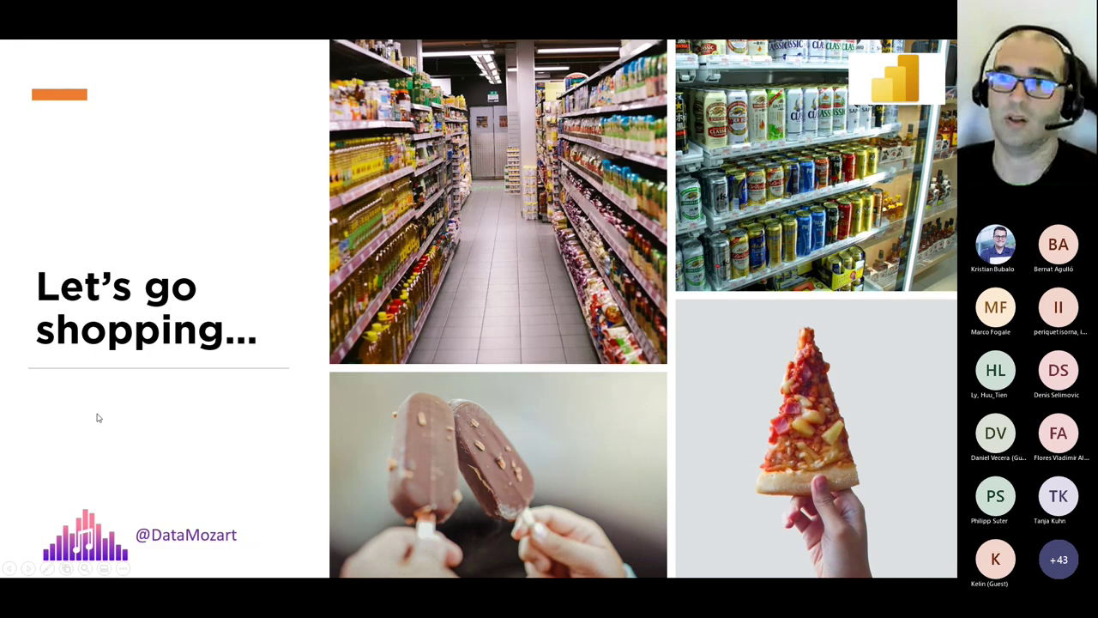
pyautogui.press('Right')
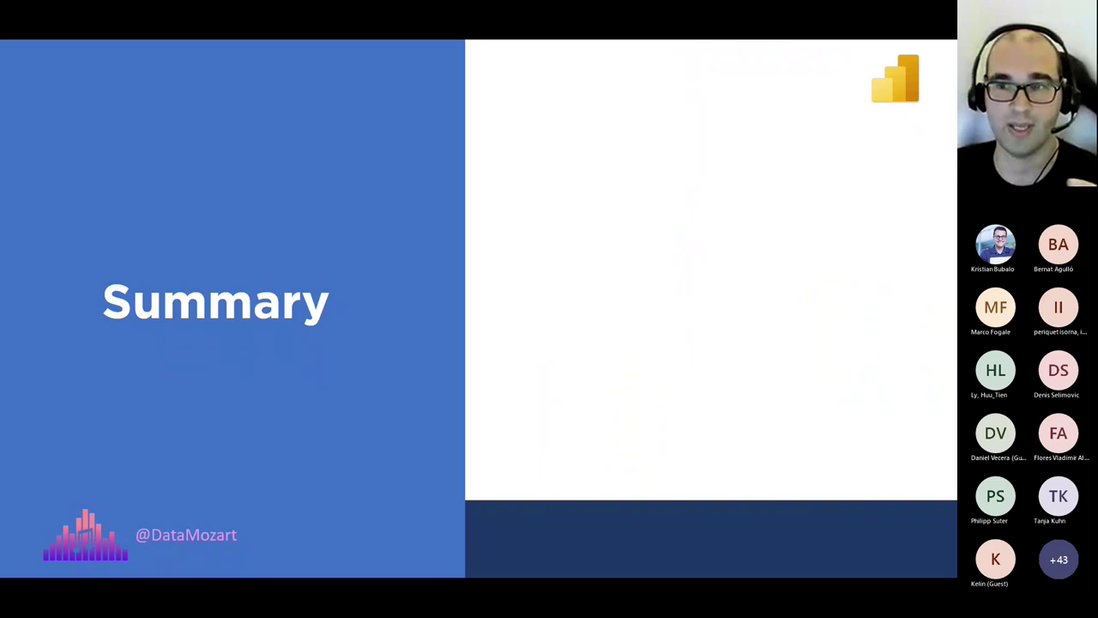
pyautogui.press('Right')
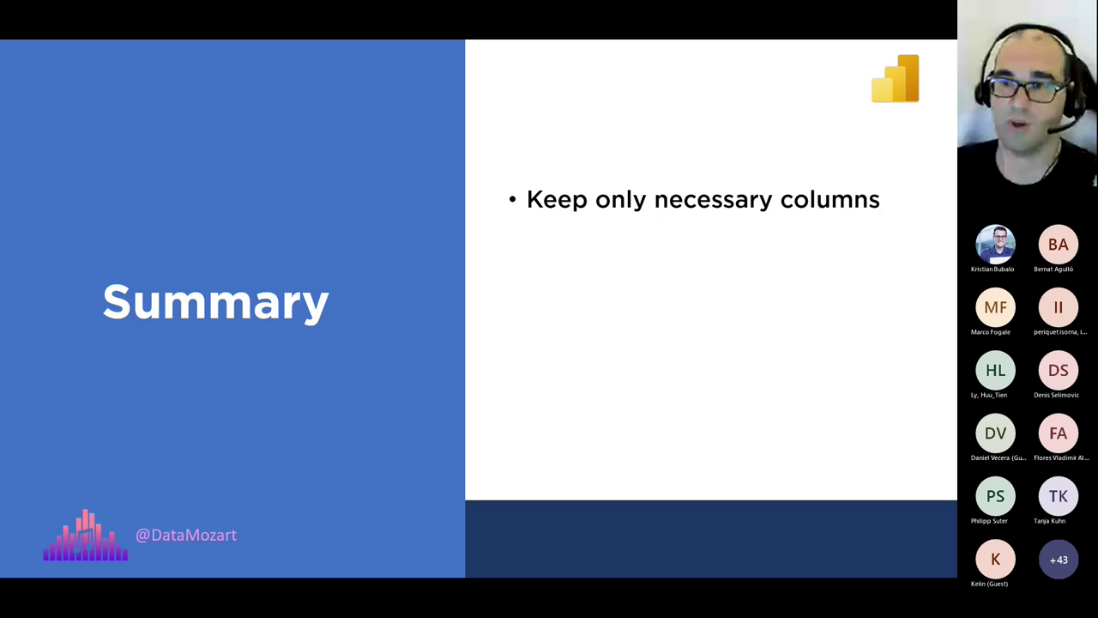
pyautogui.click(190, 321)
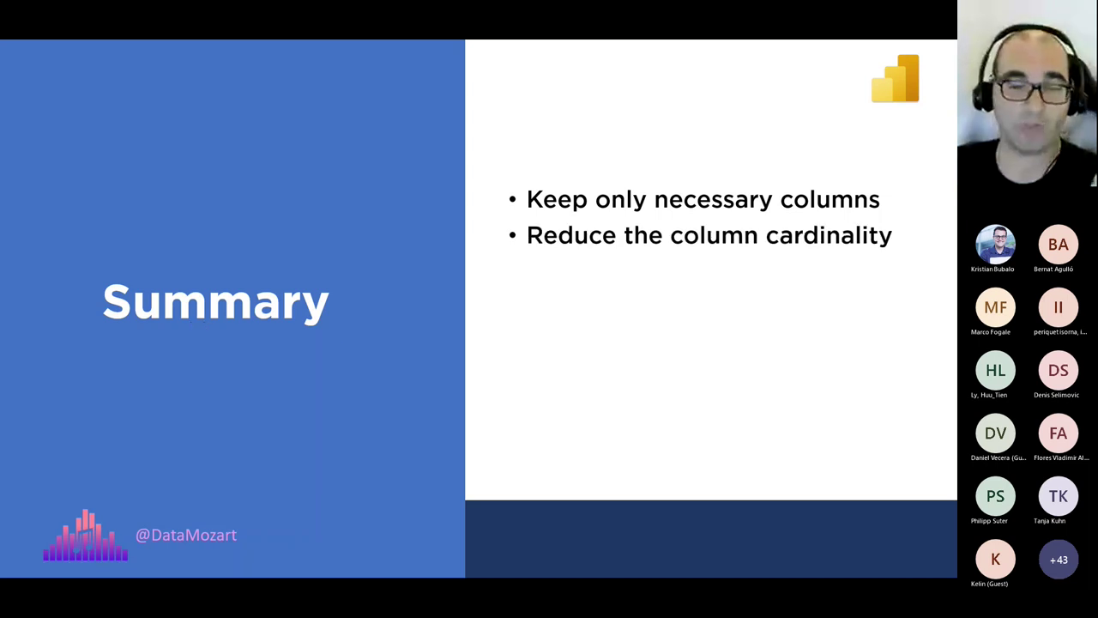